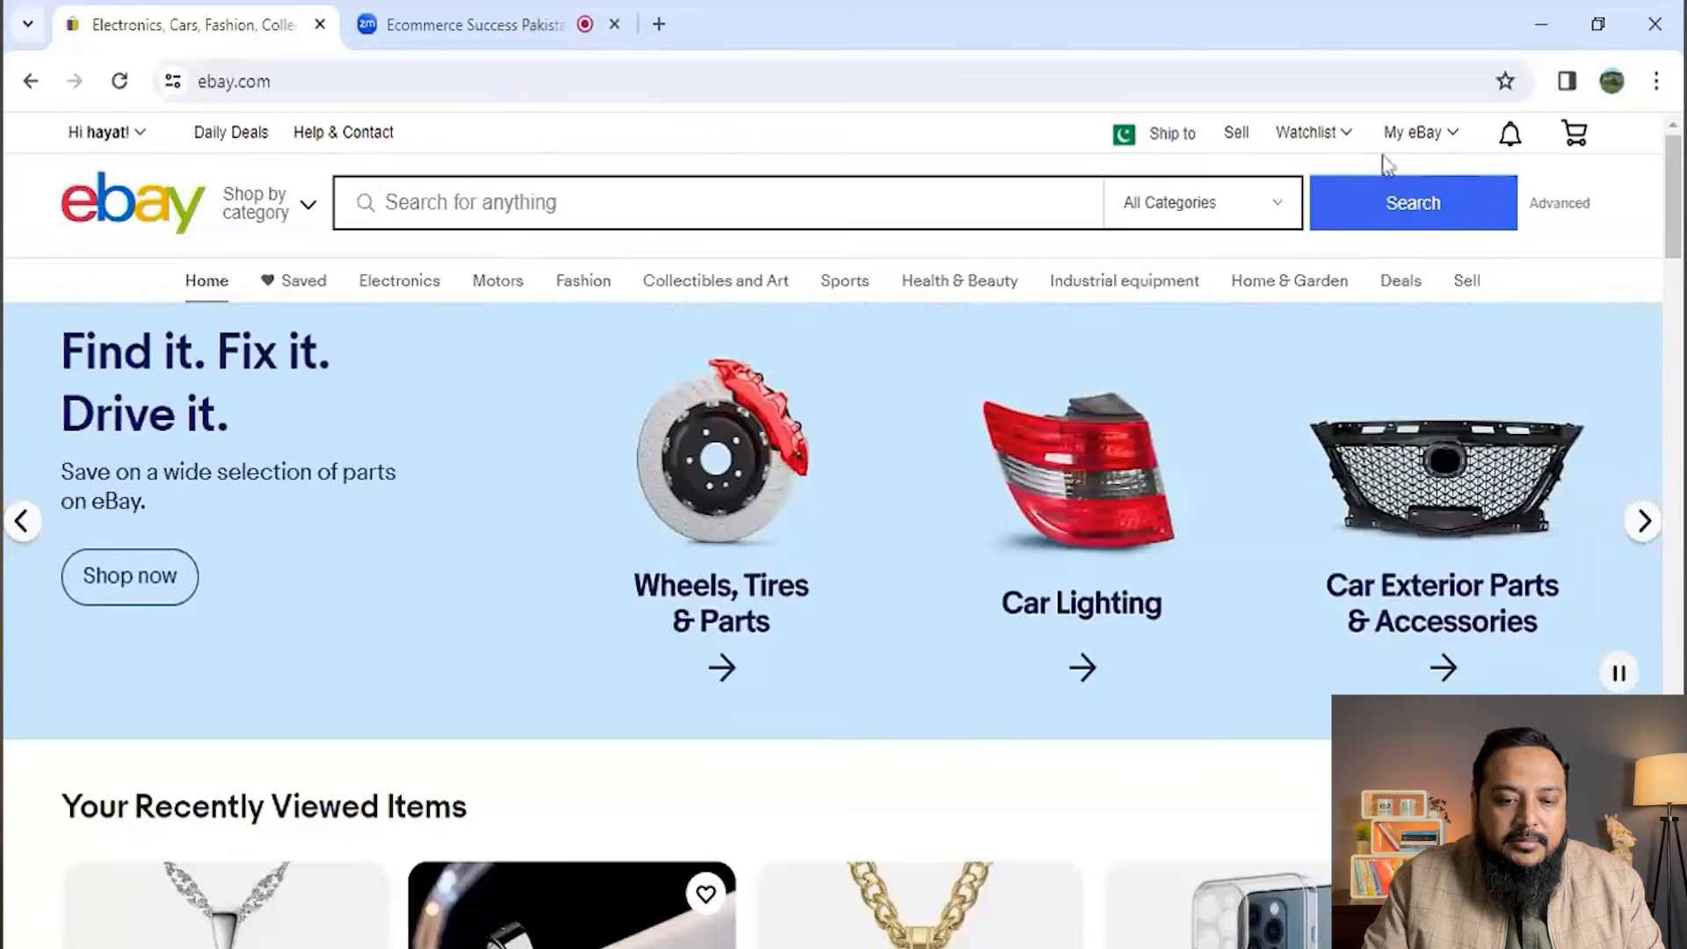
# - Open the eBay selling page, read through its seller basics and business selling sections, and view the chair photo in the Gmail message
pyautogui.click(1236, 139)
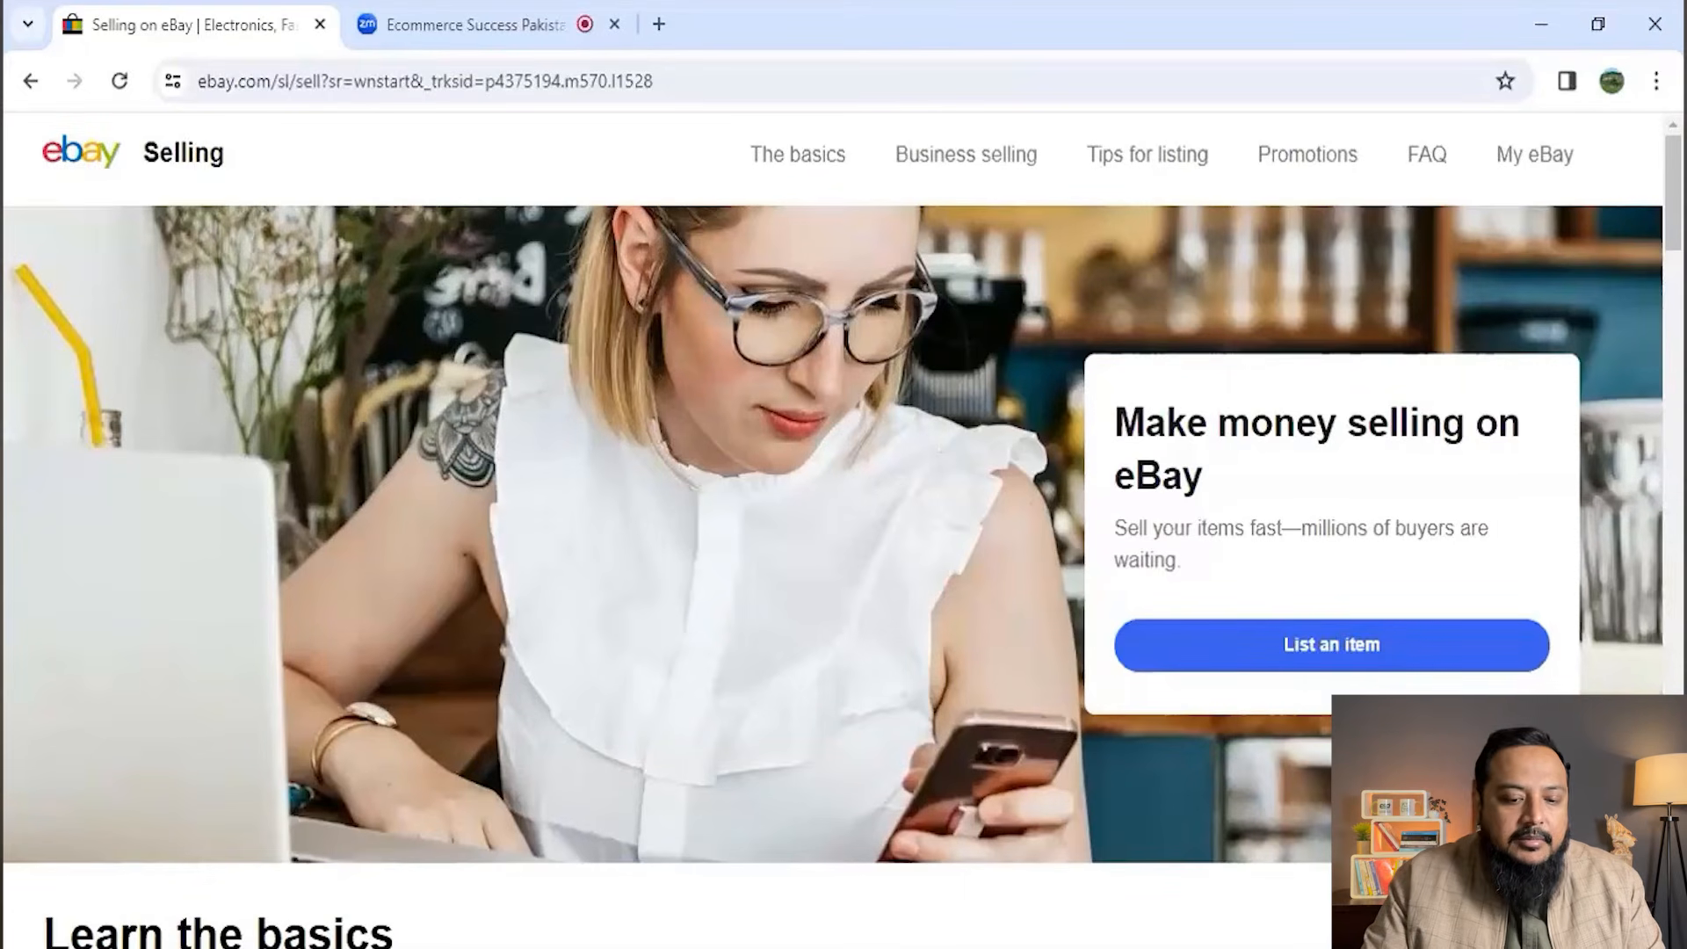
pyautogui.scroll(-5, 1572, 173)
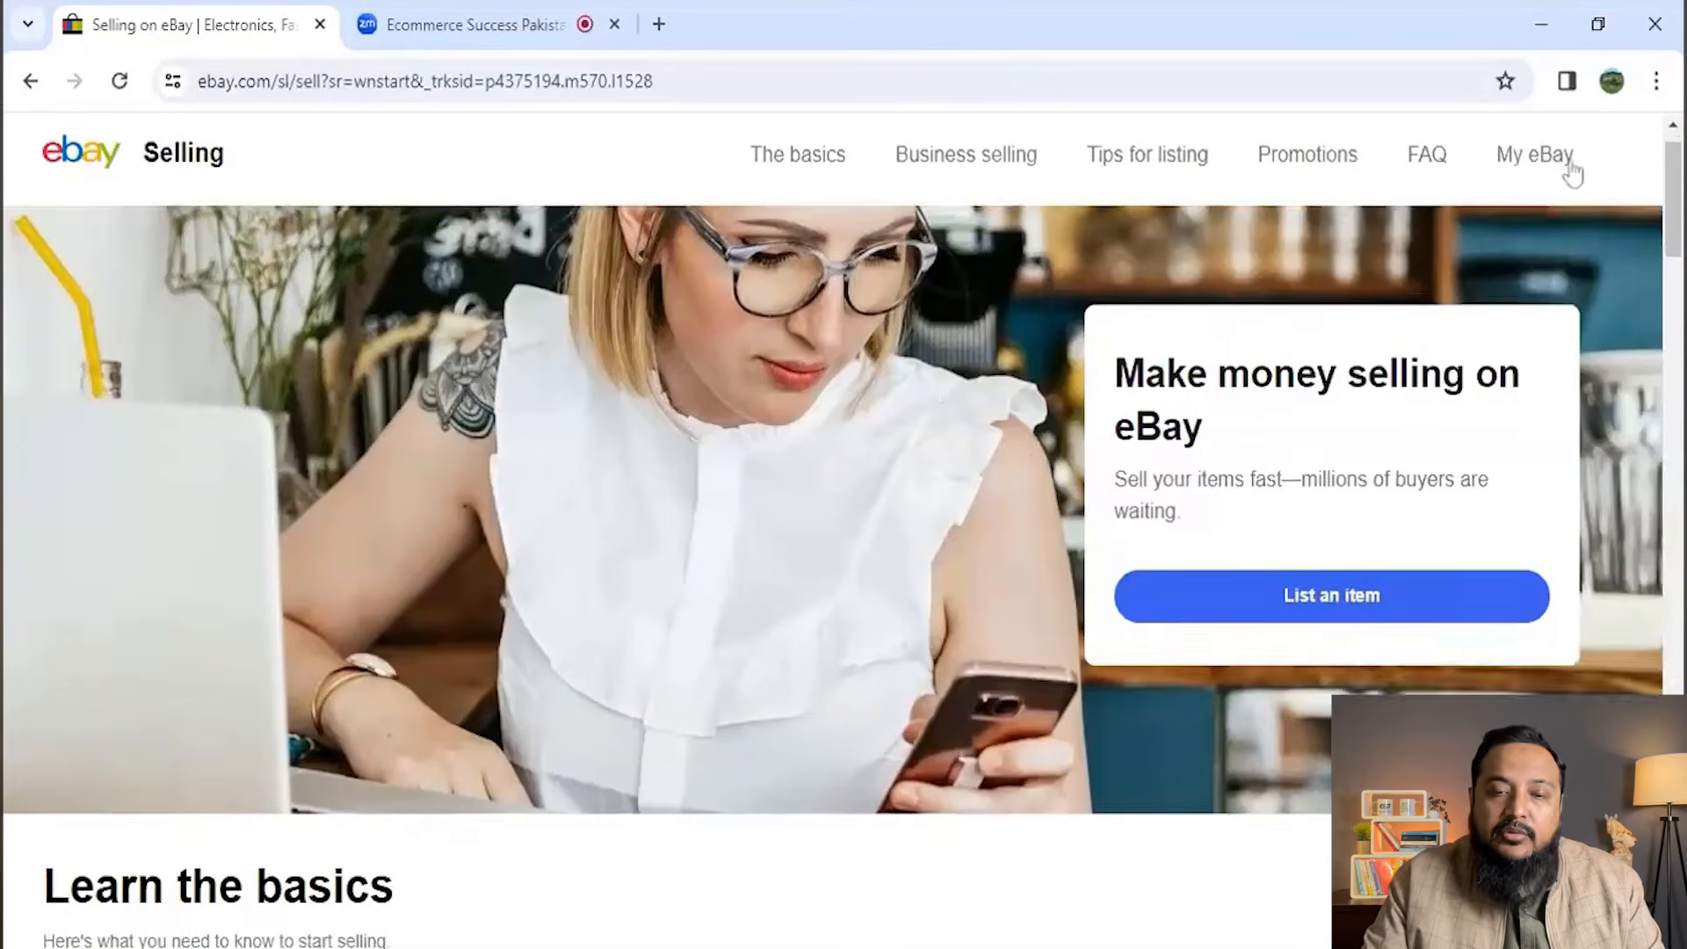
pyautogui.scroll(-3, 834, 575)
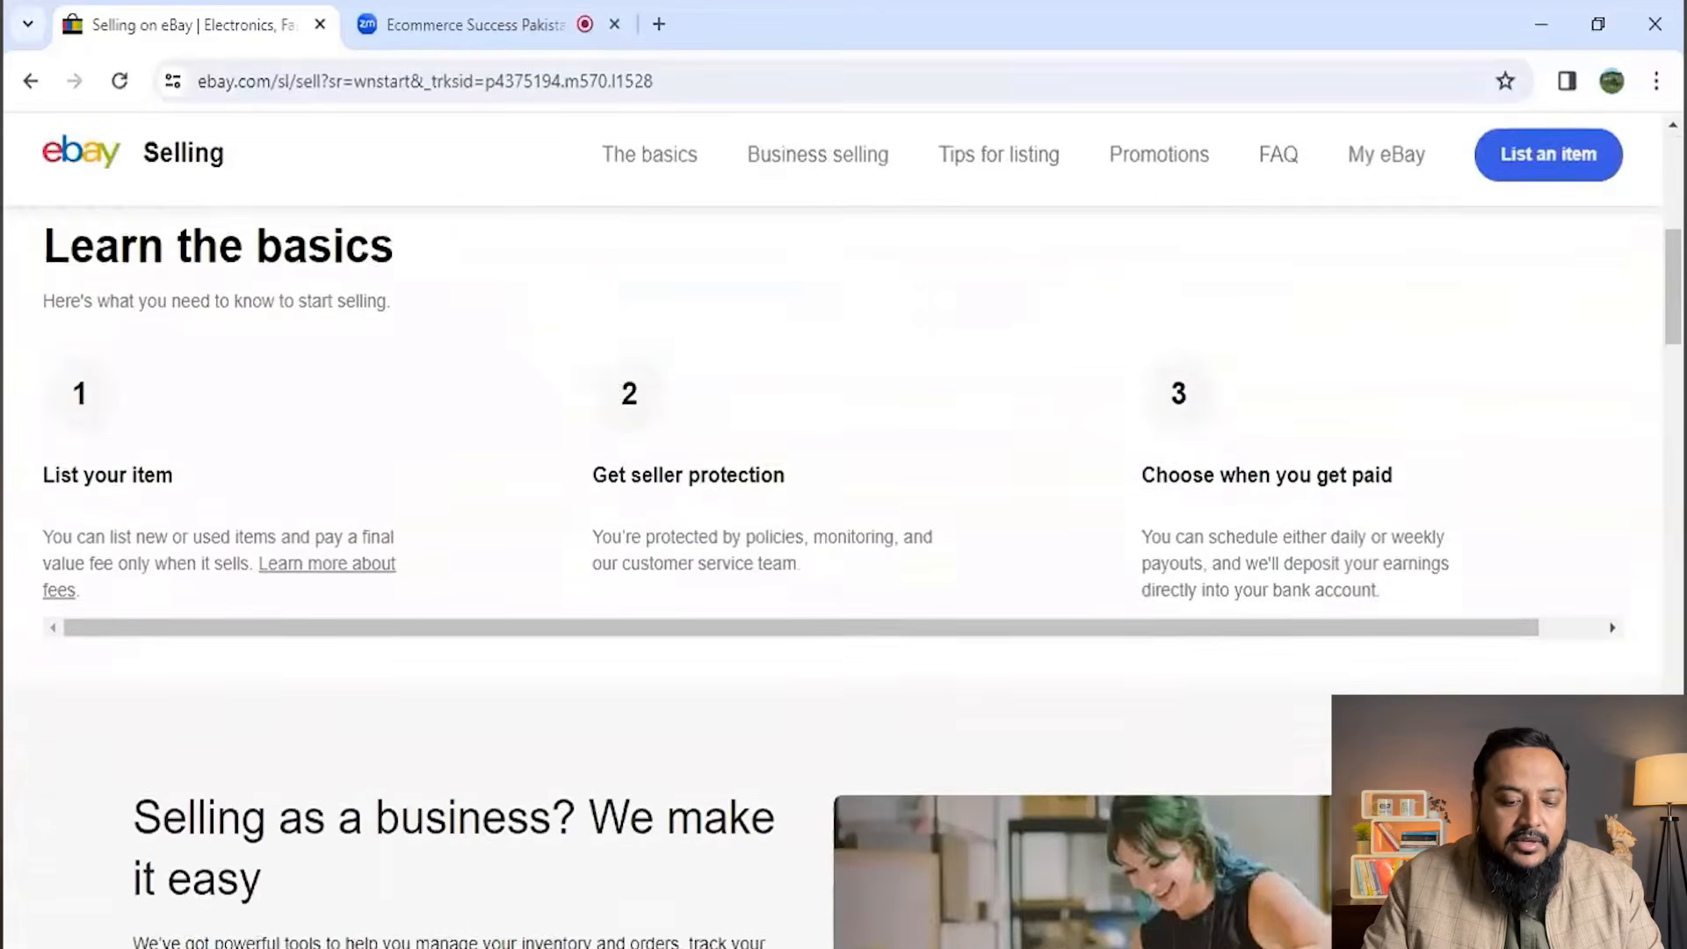
pyautogui.scroll(-1, 843, 571)
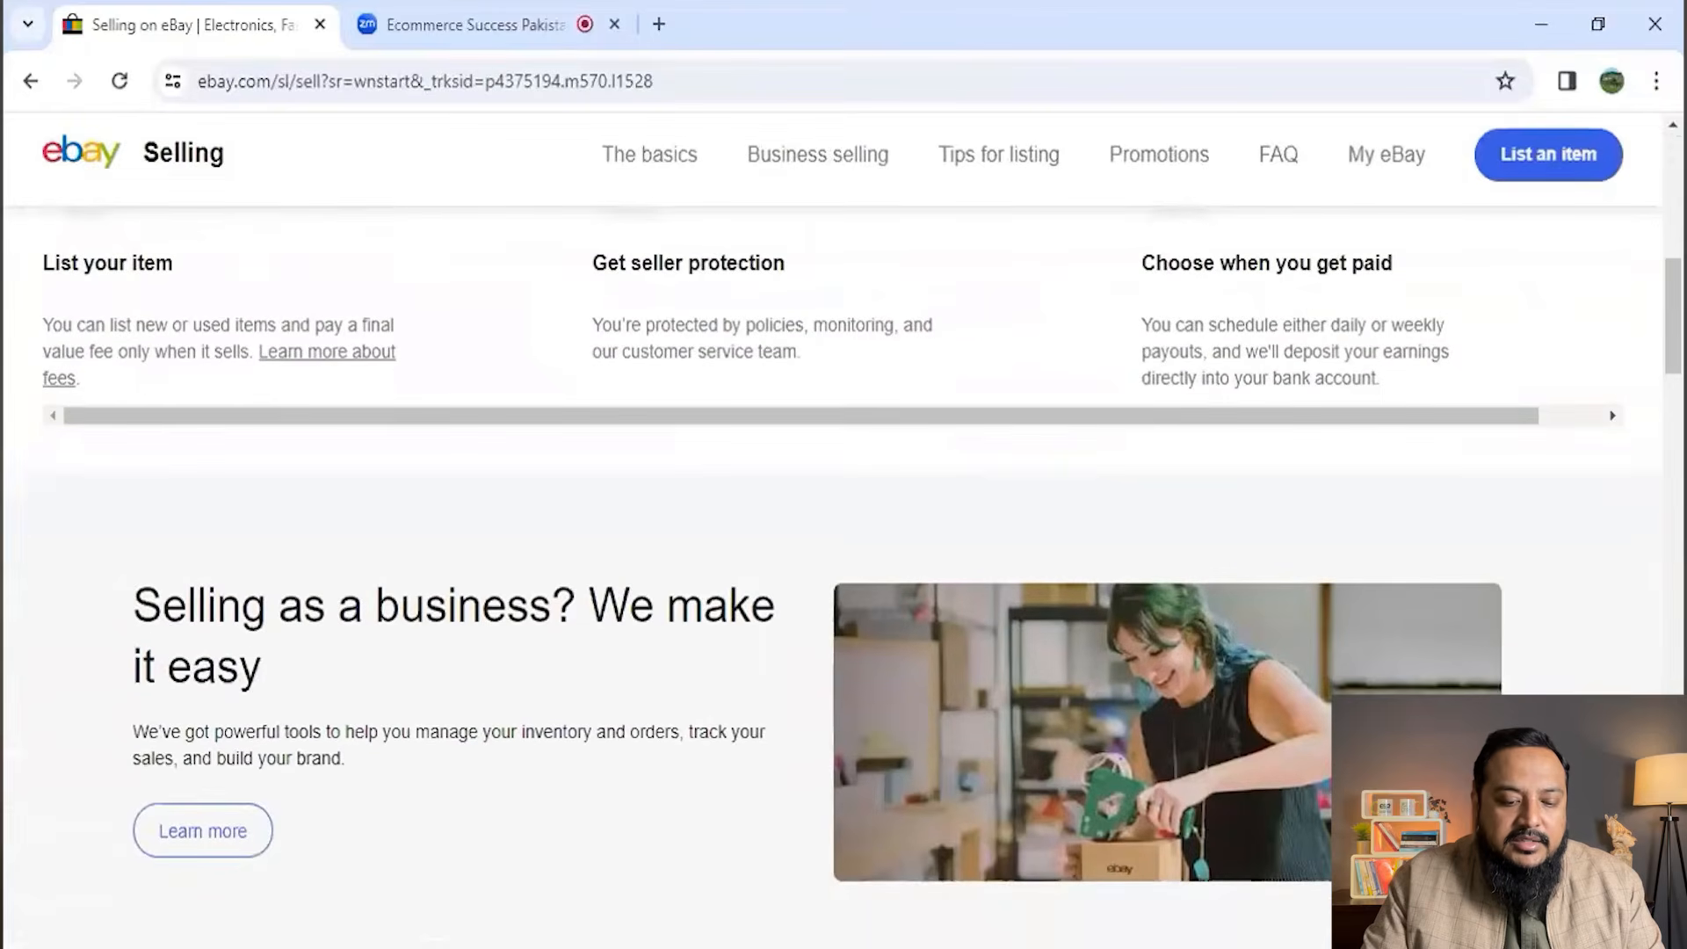
pyautogui.scroll(-8, 843, 571)
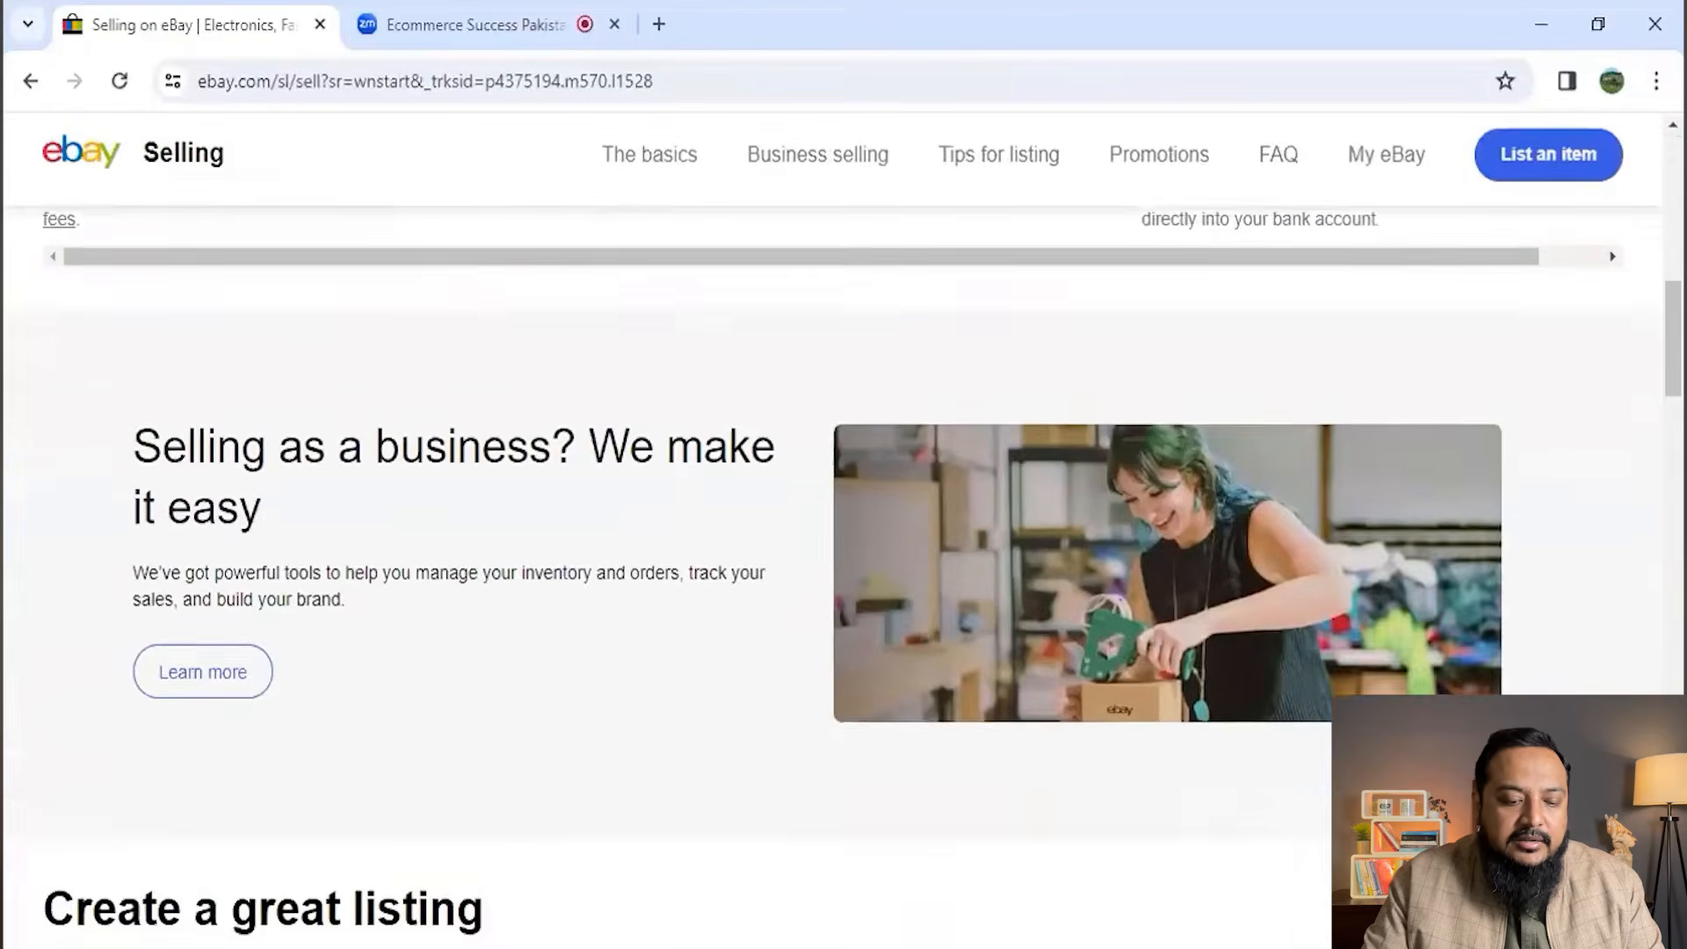
pyautogui.scroll(-1, 844, 571)
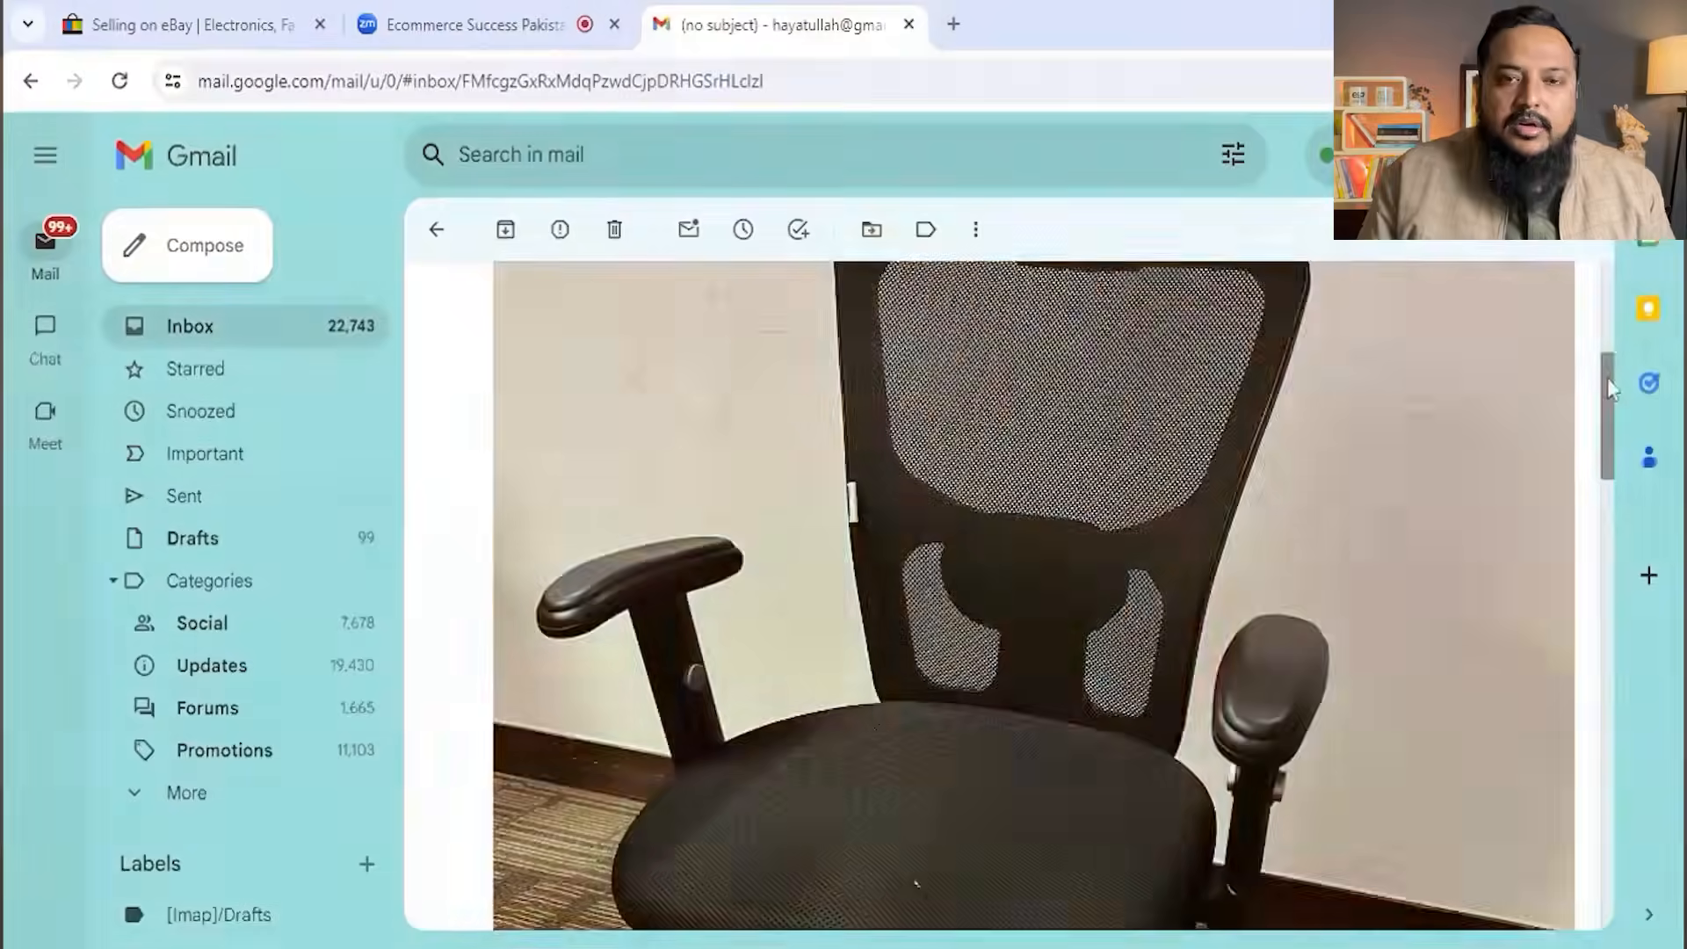
pyautogui.scroll(-8, 1259, 603)
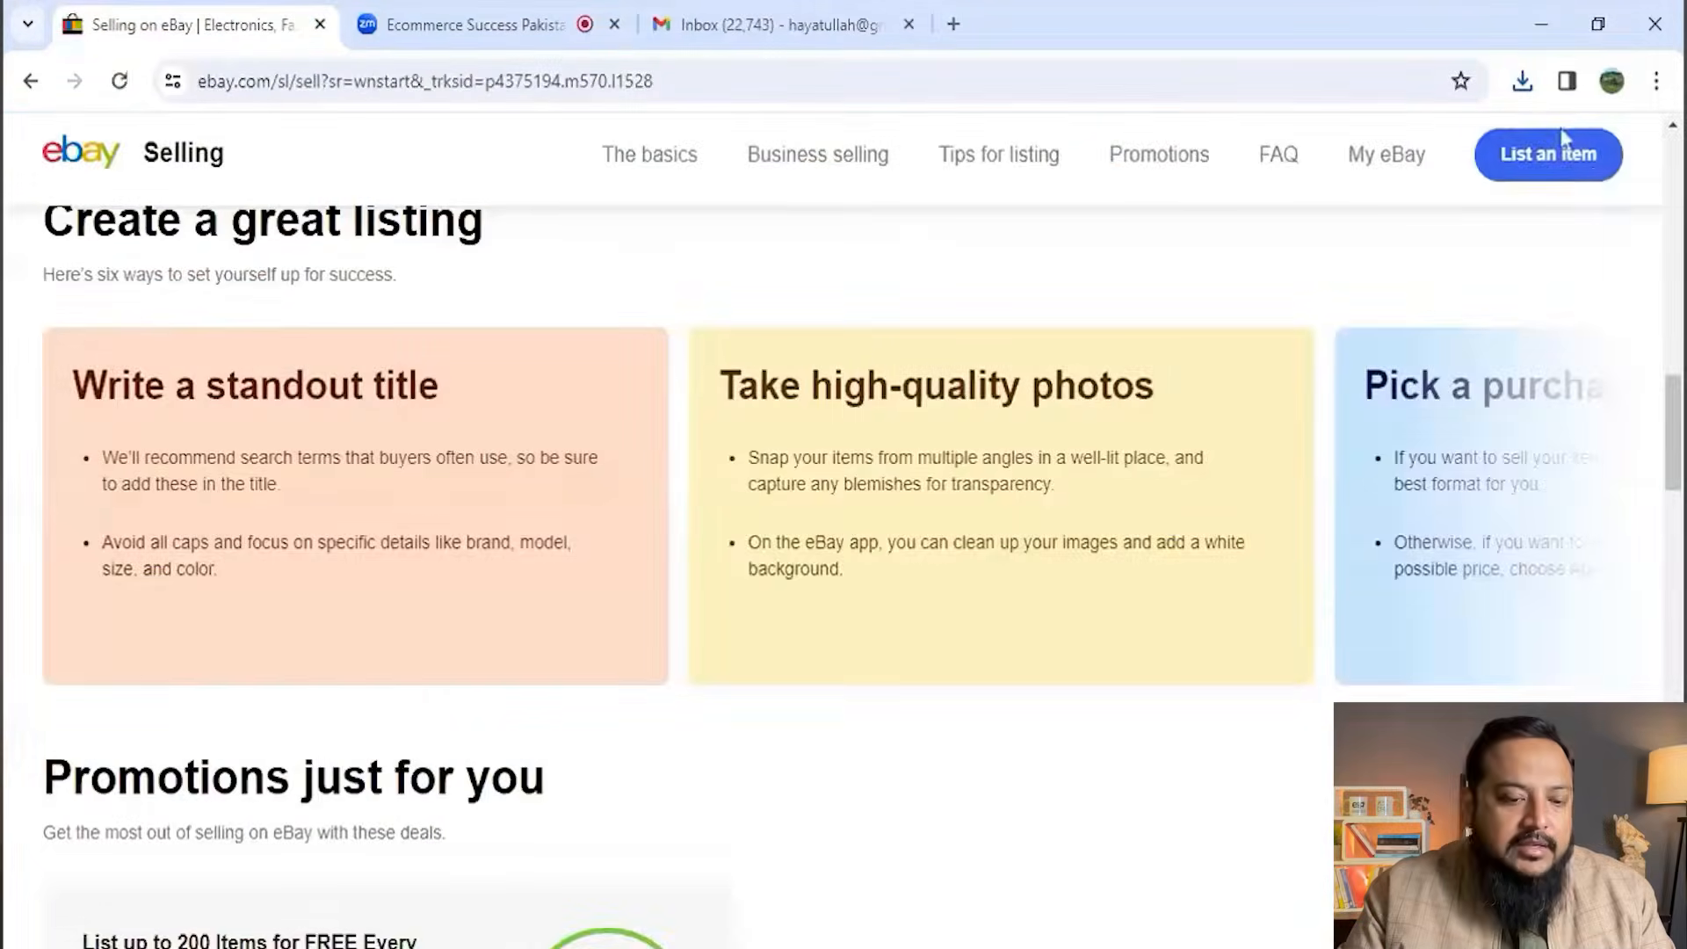
# - Start a new item listing for "Computer Chair", refine it to "computer chair with foot rest", and find possible product matches
pyautogui.click(1563, 141)
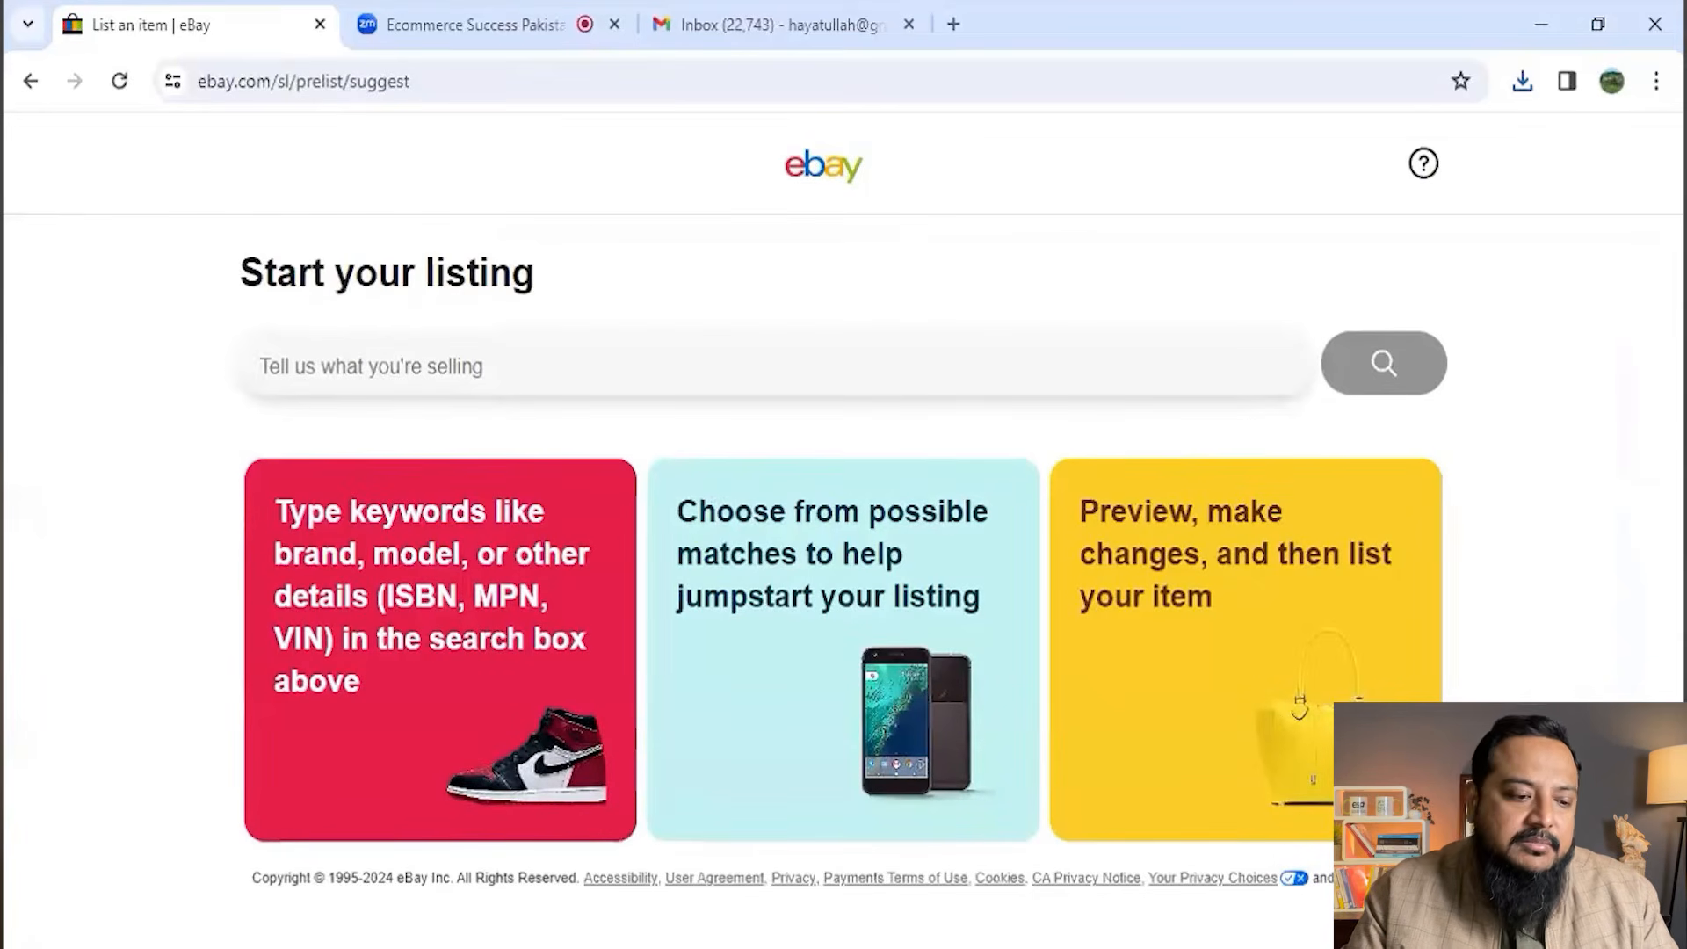
pyautogui.write('Computer Chair')
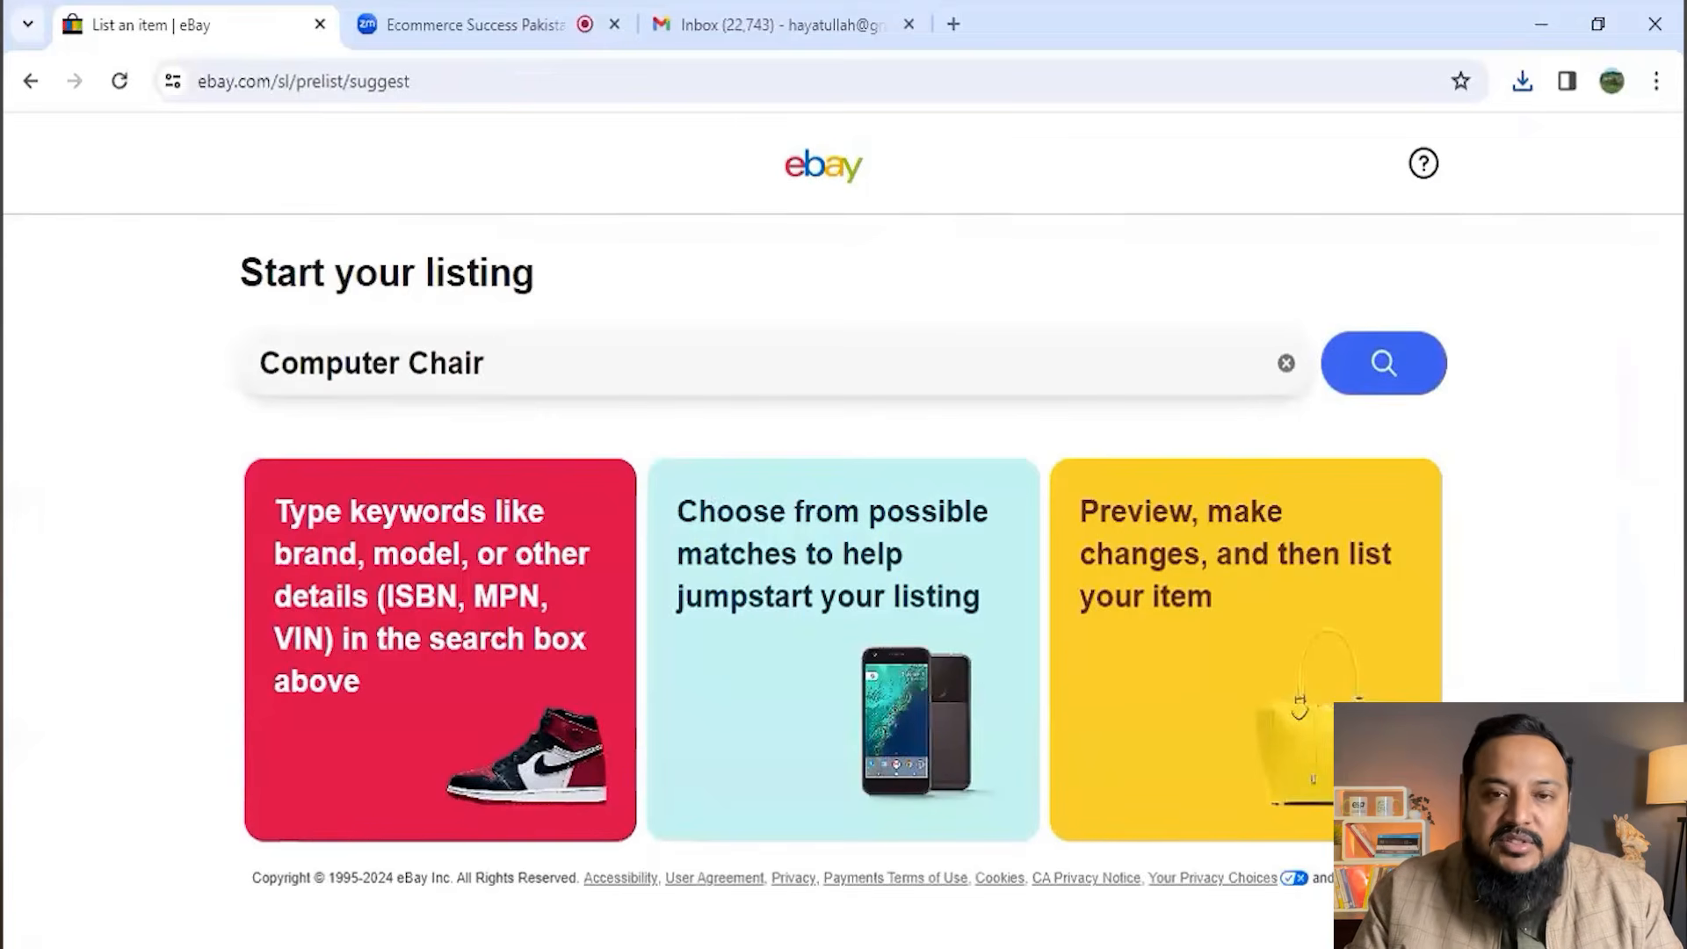
pyautogui.press('Return')
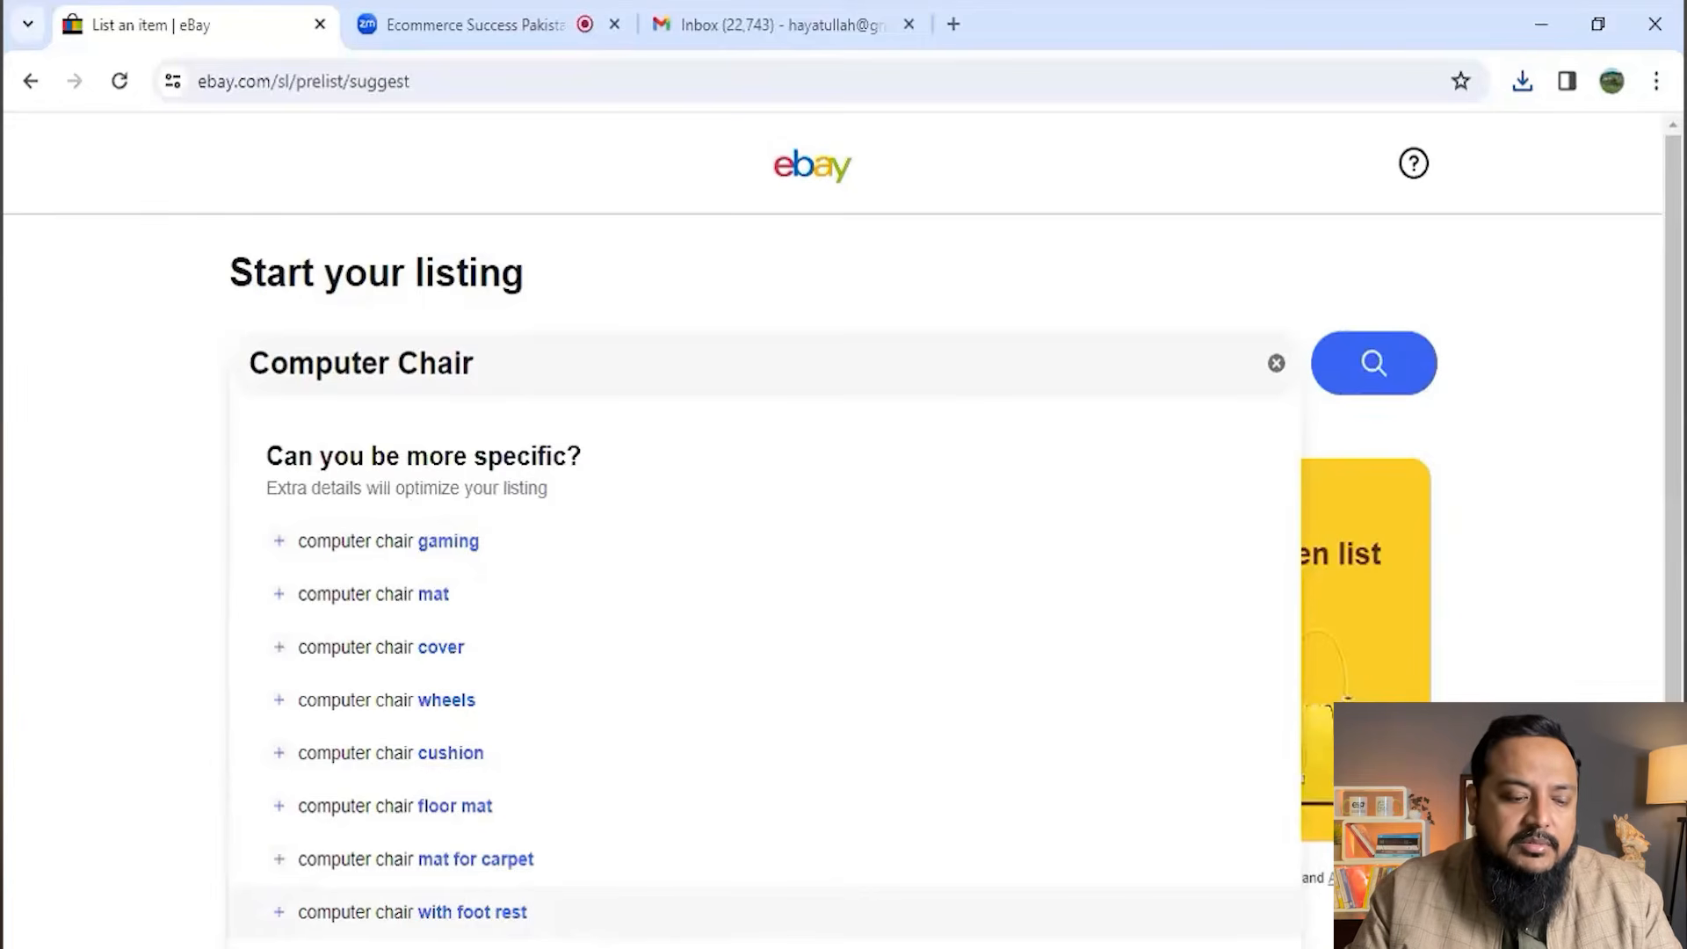
pyautogui.click(512, 914)
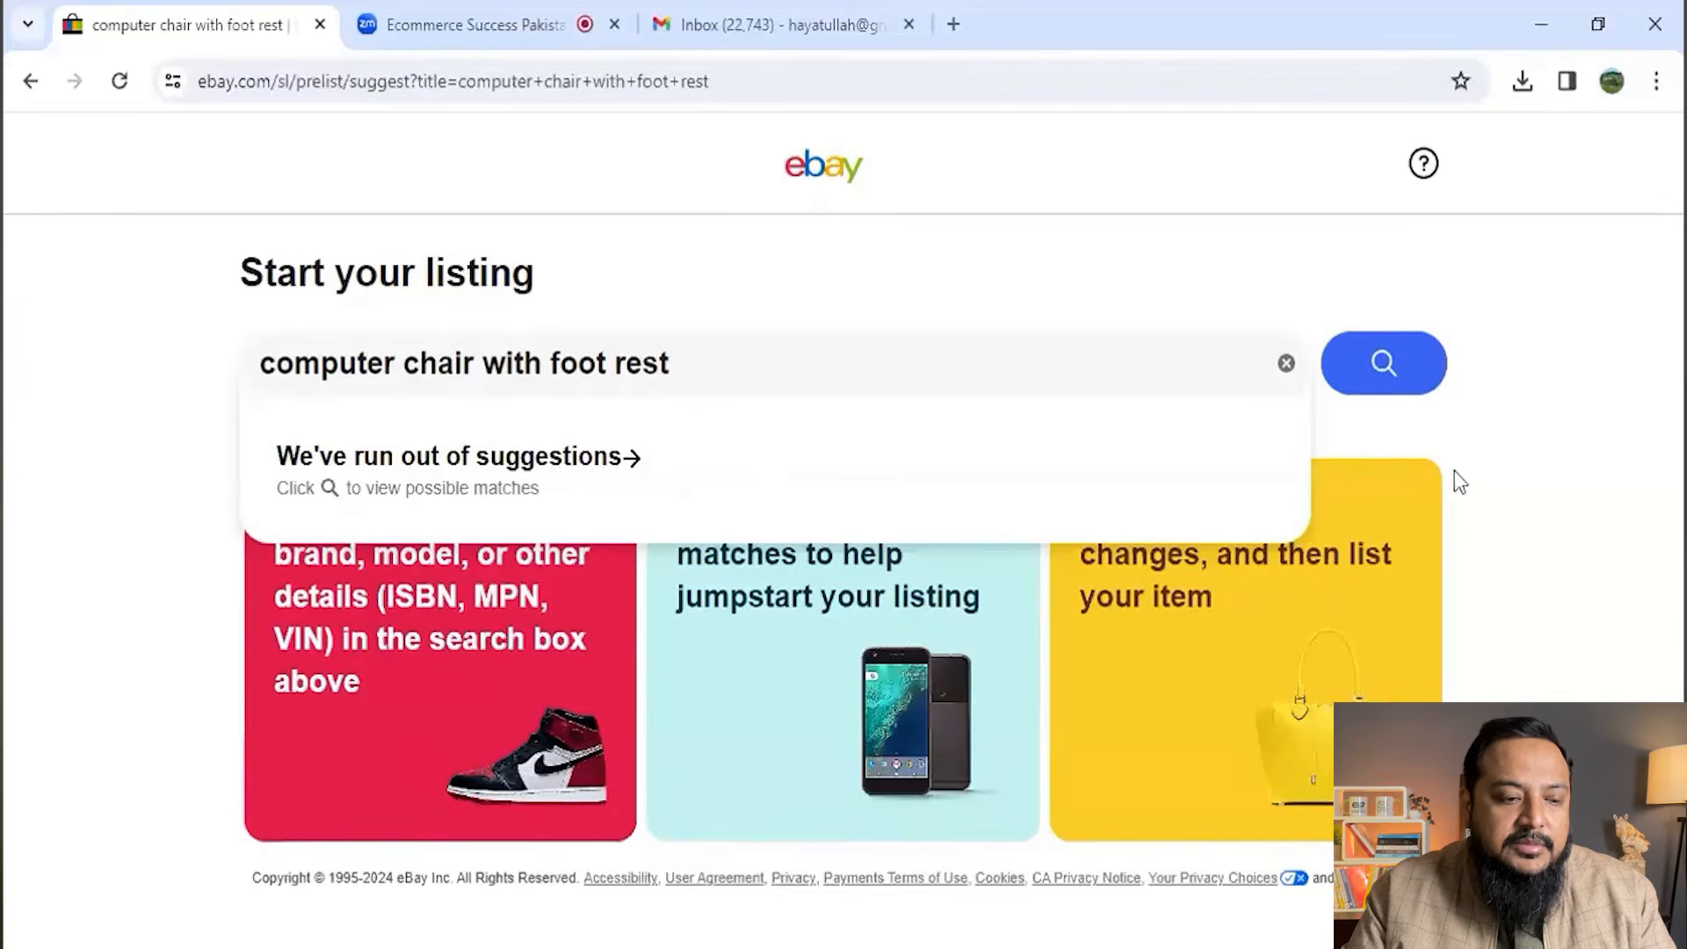
pyautogui.click(1382, 365)
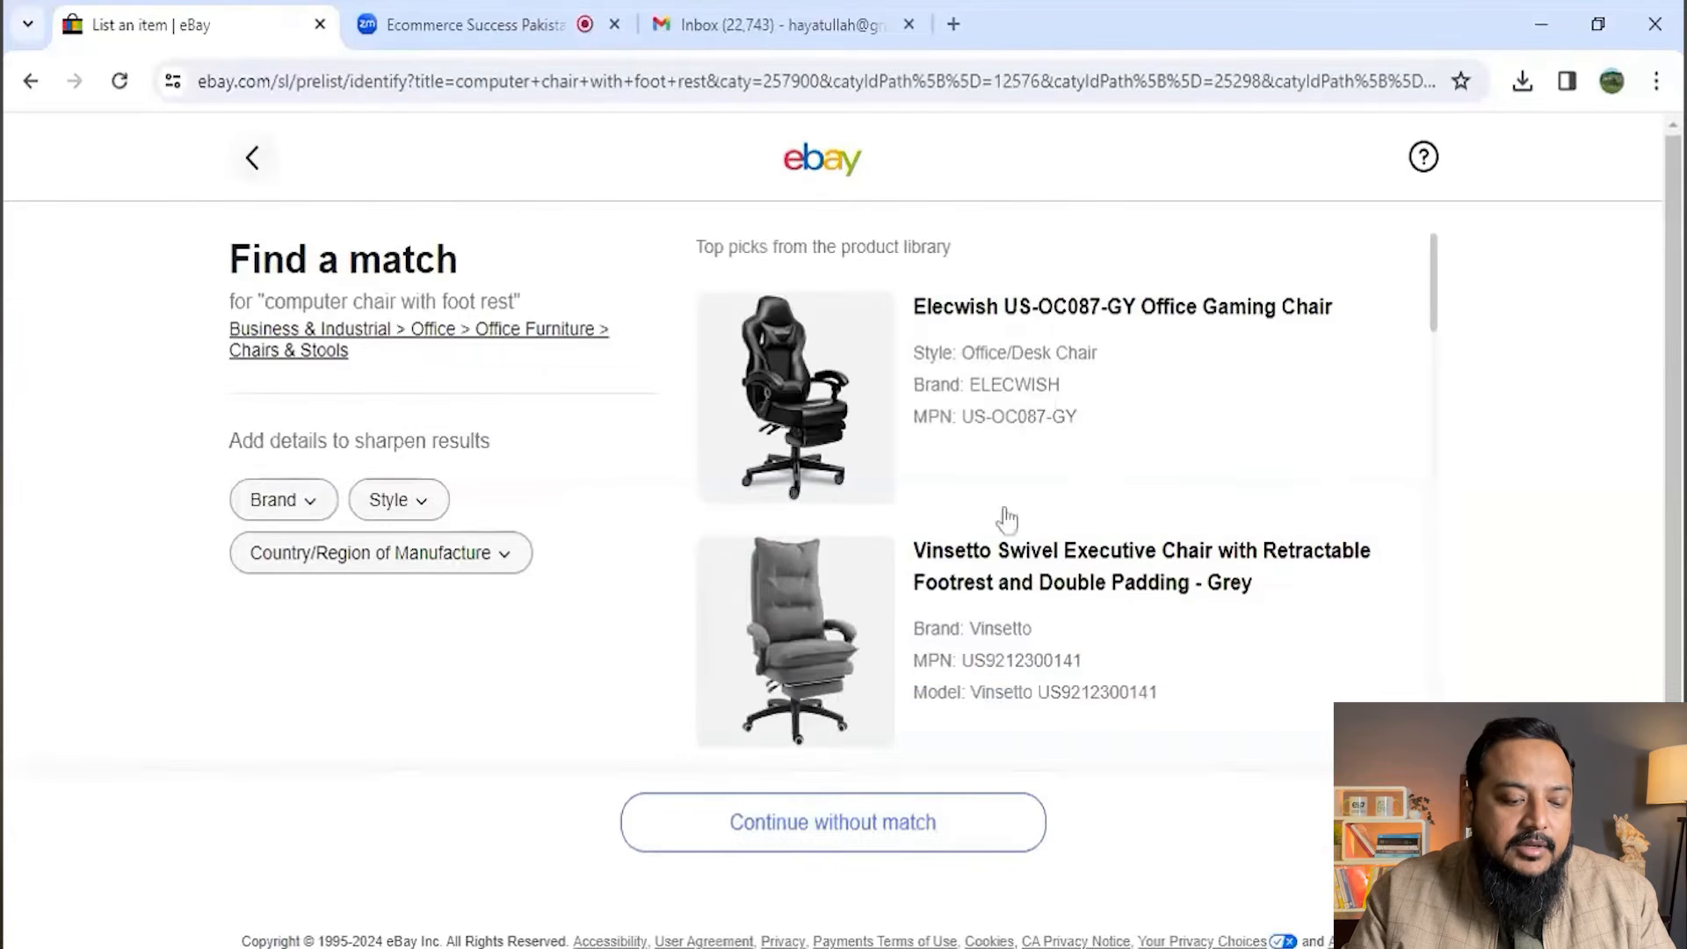
# - Continue without a product match, set the item condition to Used, and proceed to the listing form
pyautogui.click(889, 830)
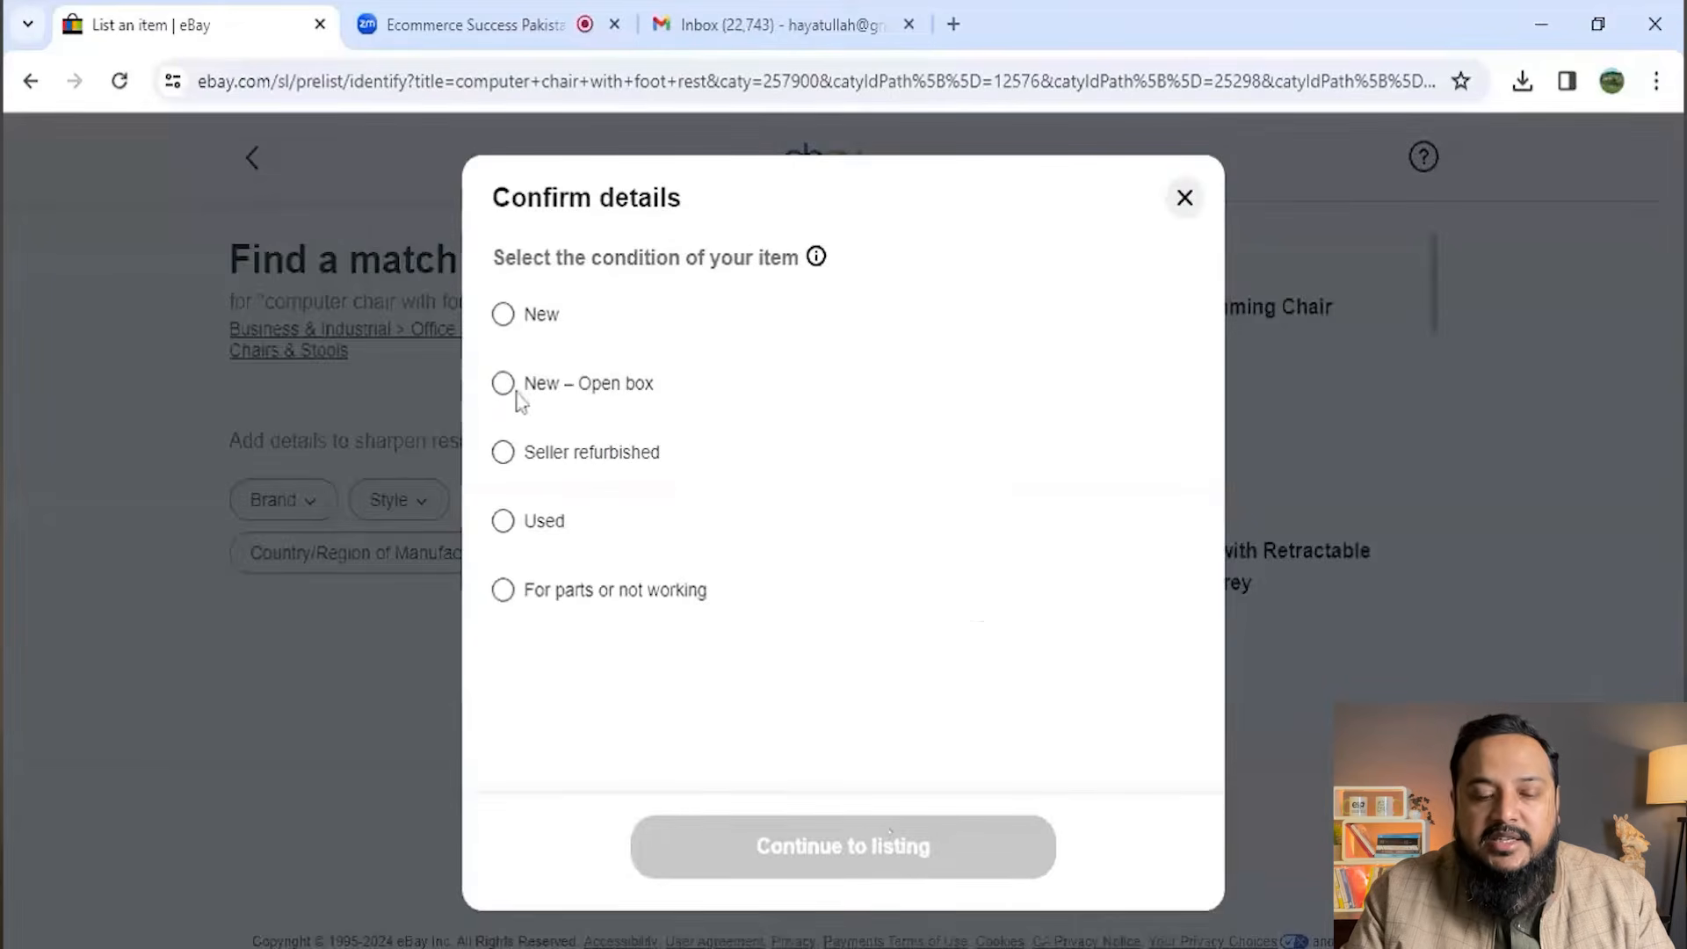
pyautogui.click(500, 523)
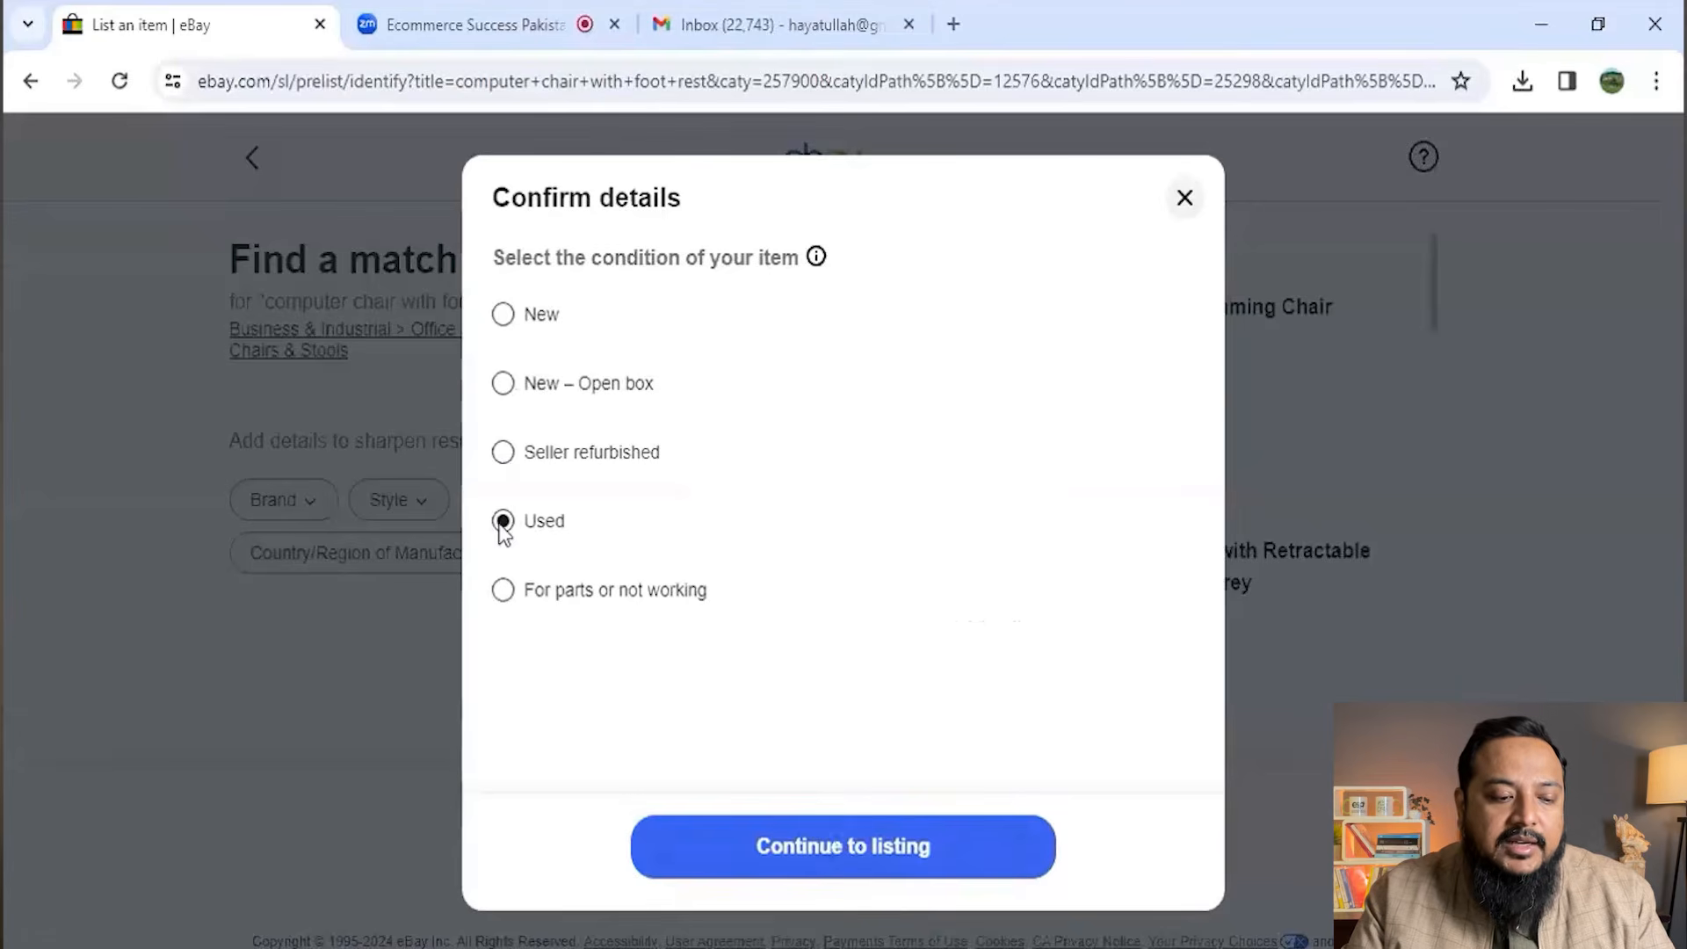
pyautogui.click(835, 844)
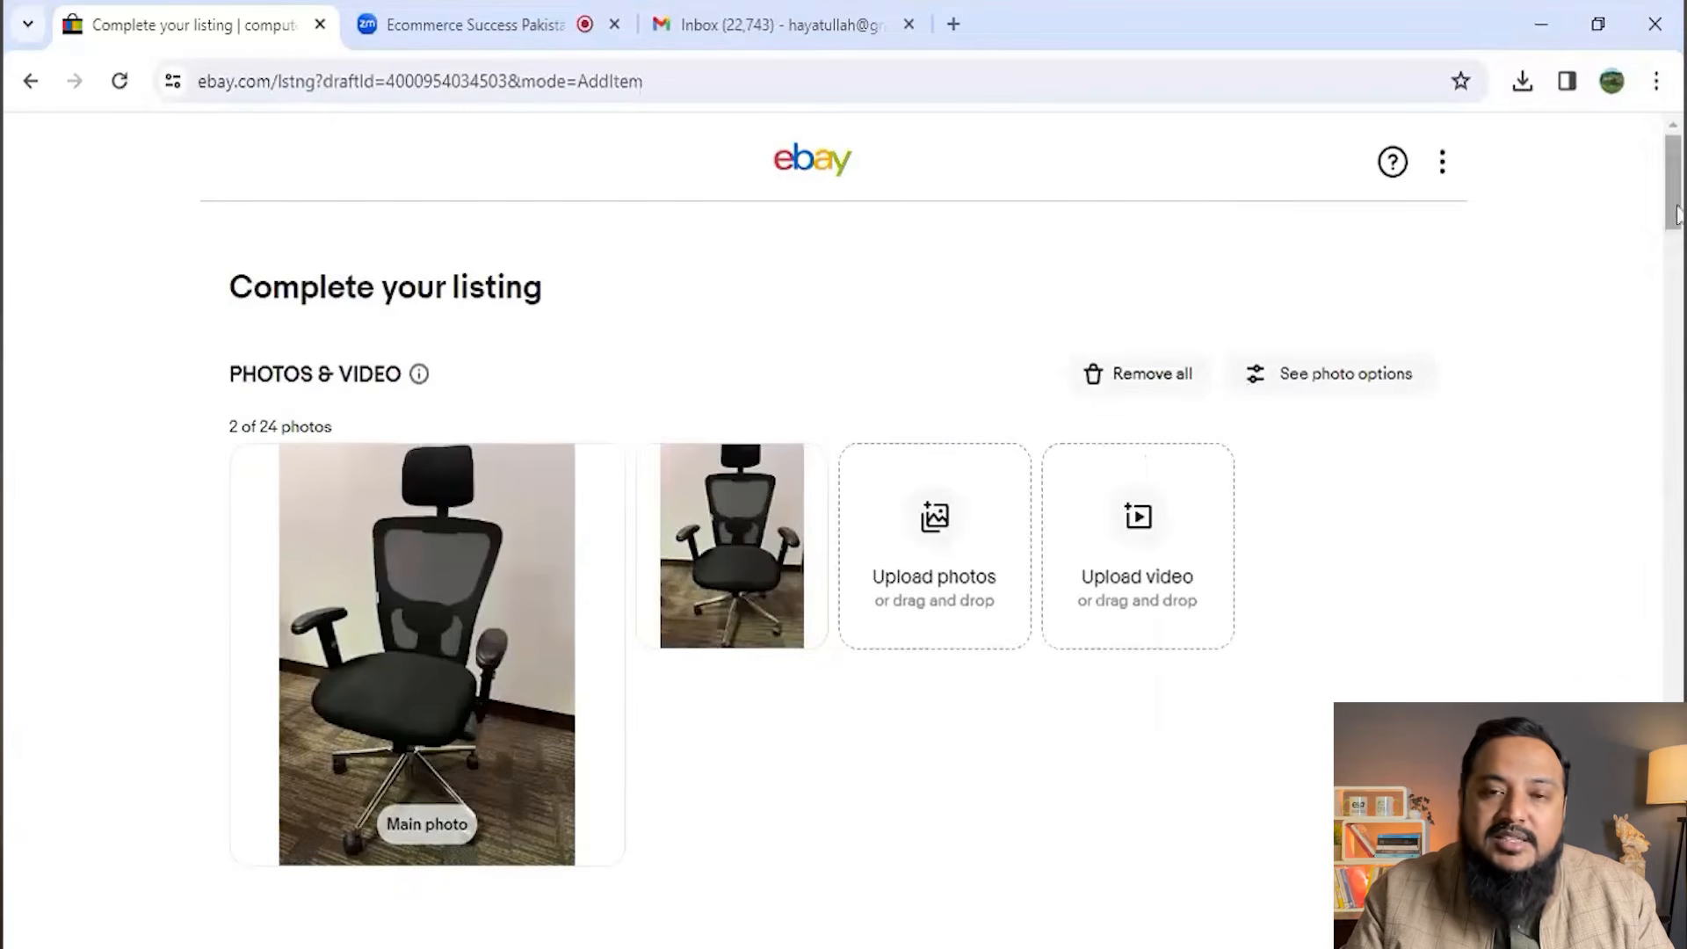
# - Change the item title to "Used computer chair with foot rest in good Condition-Black"
pyautogui.moveTo(1676, 214); pyautogui.dragTo(1664, 282)
pyautogui.click(252, 452)
pyautogui.write('Use')
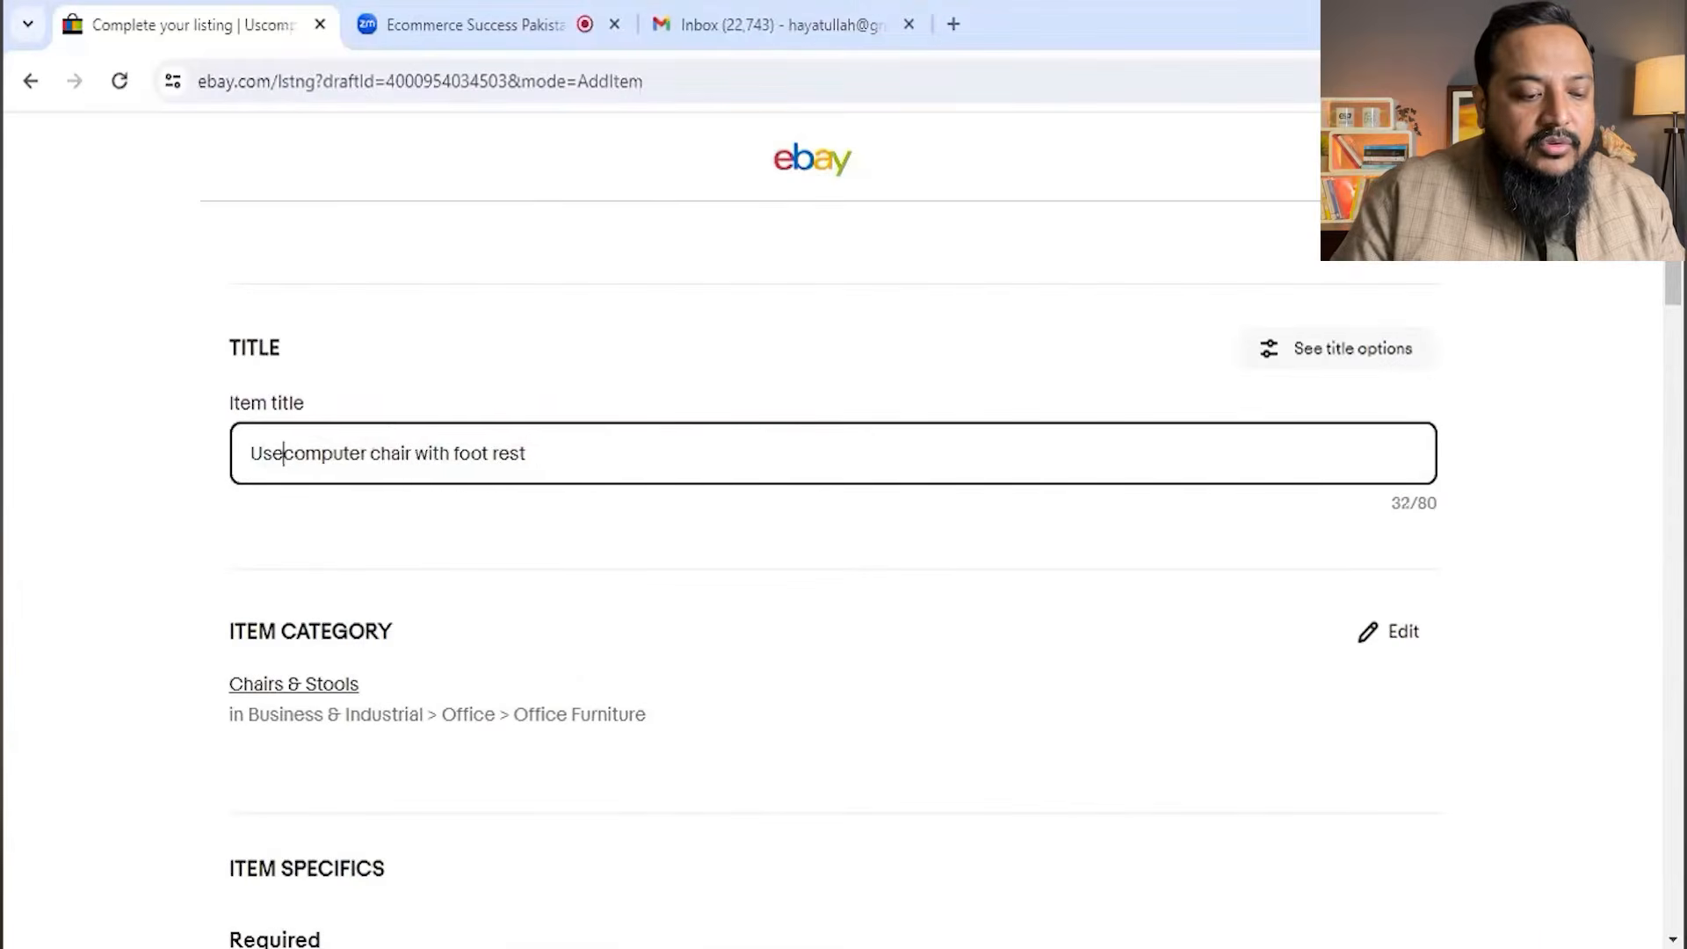
pyautogui.write('d computer')
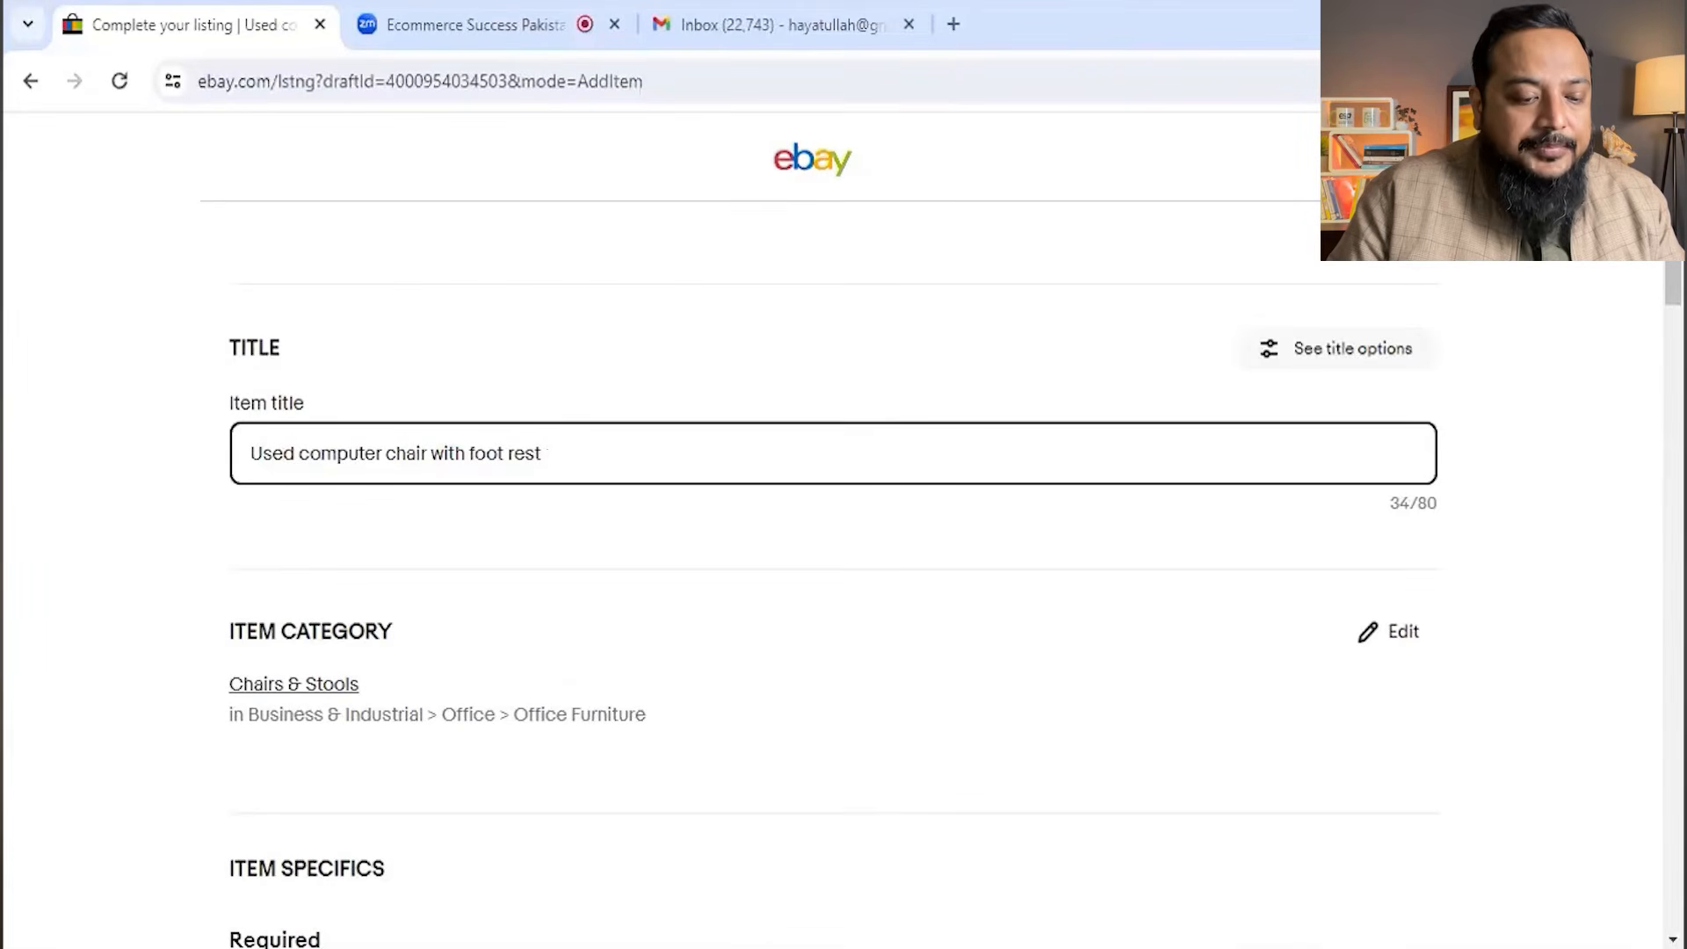
pyautogui.write(' chair with foot rest in good Co')
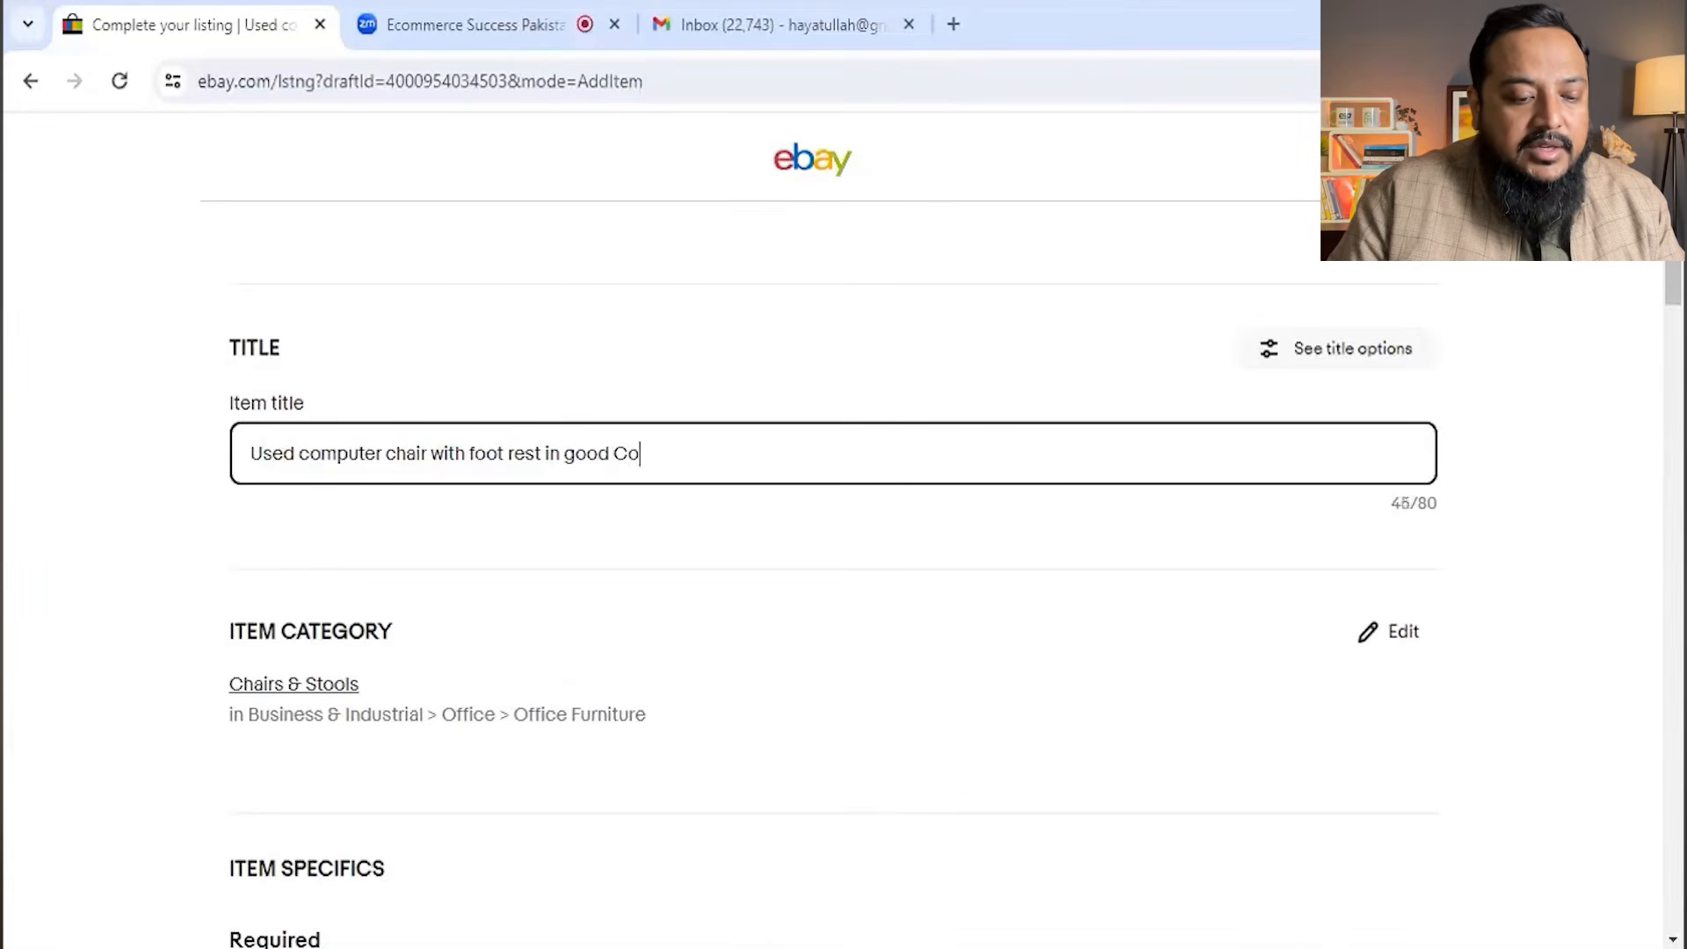
pyautogui.write('ndition')
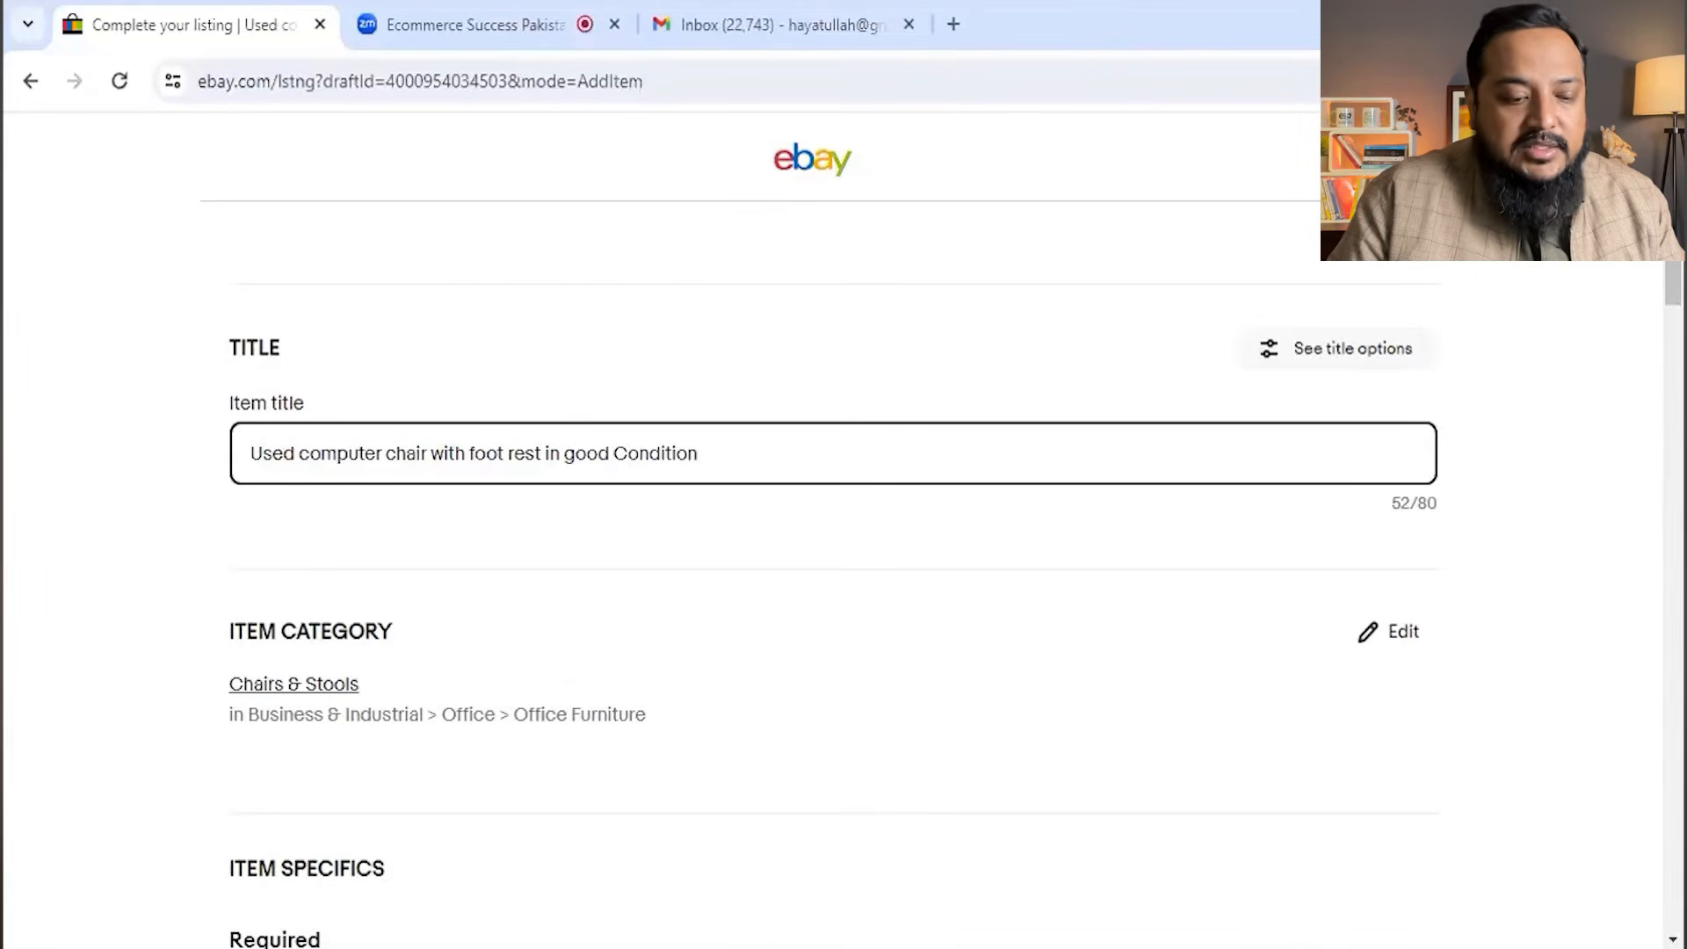
pyautogui.write('-Bla')
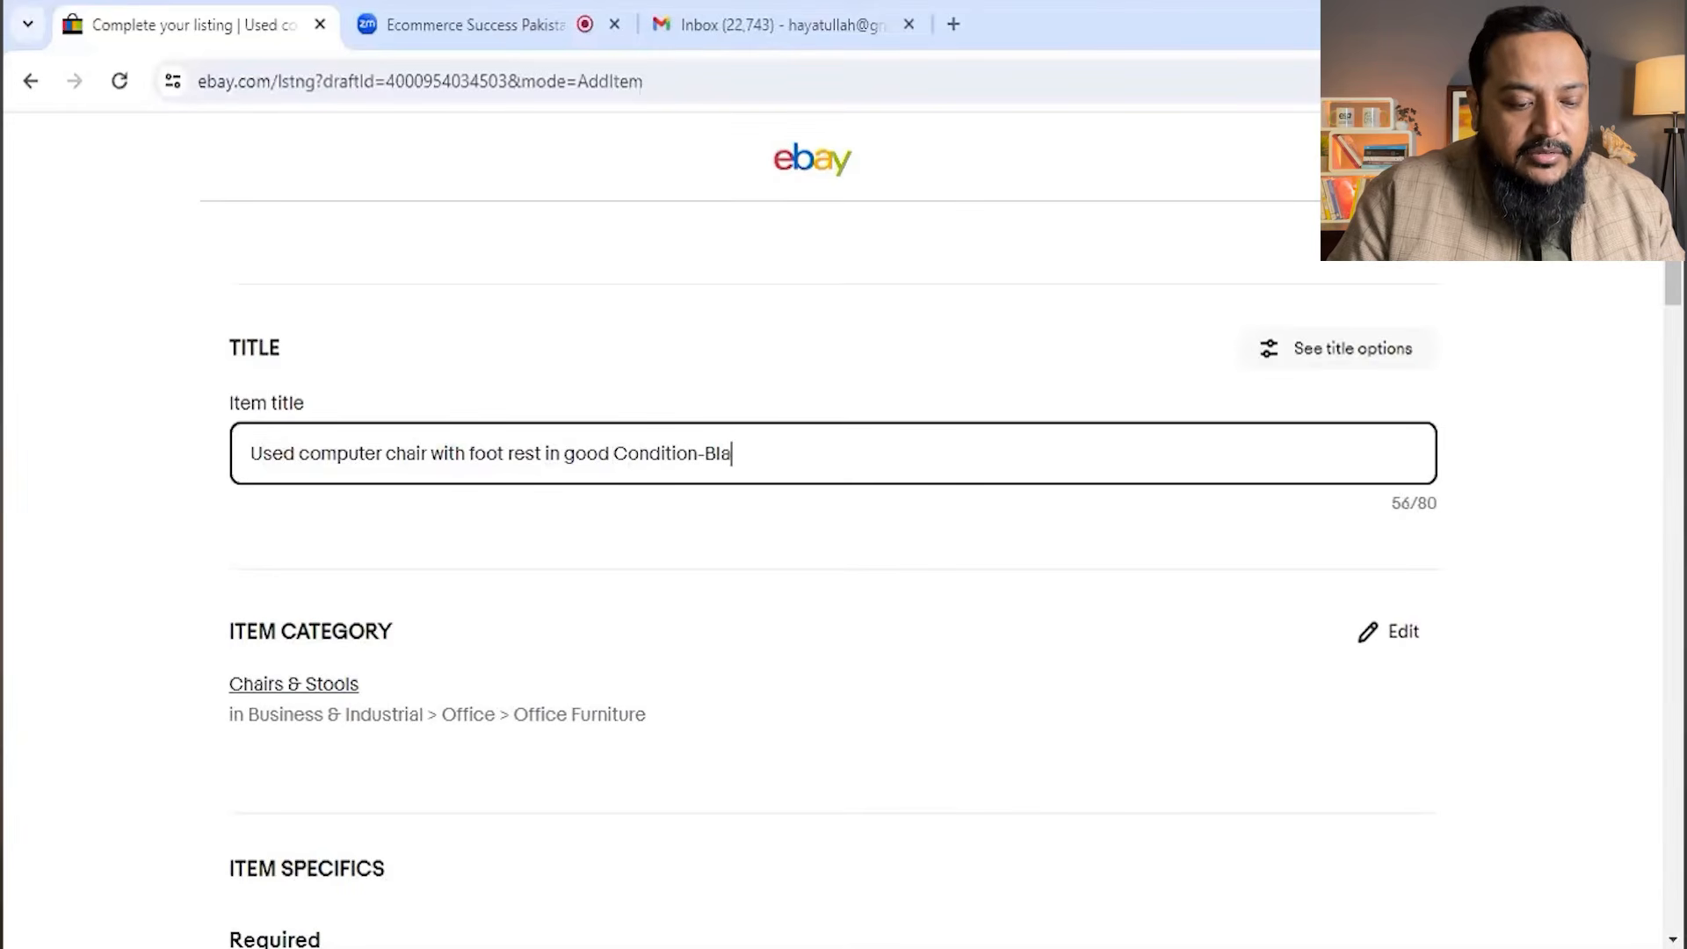
pyautogui.write('ck')
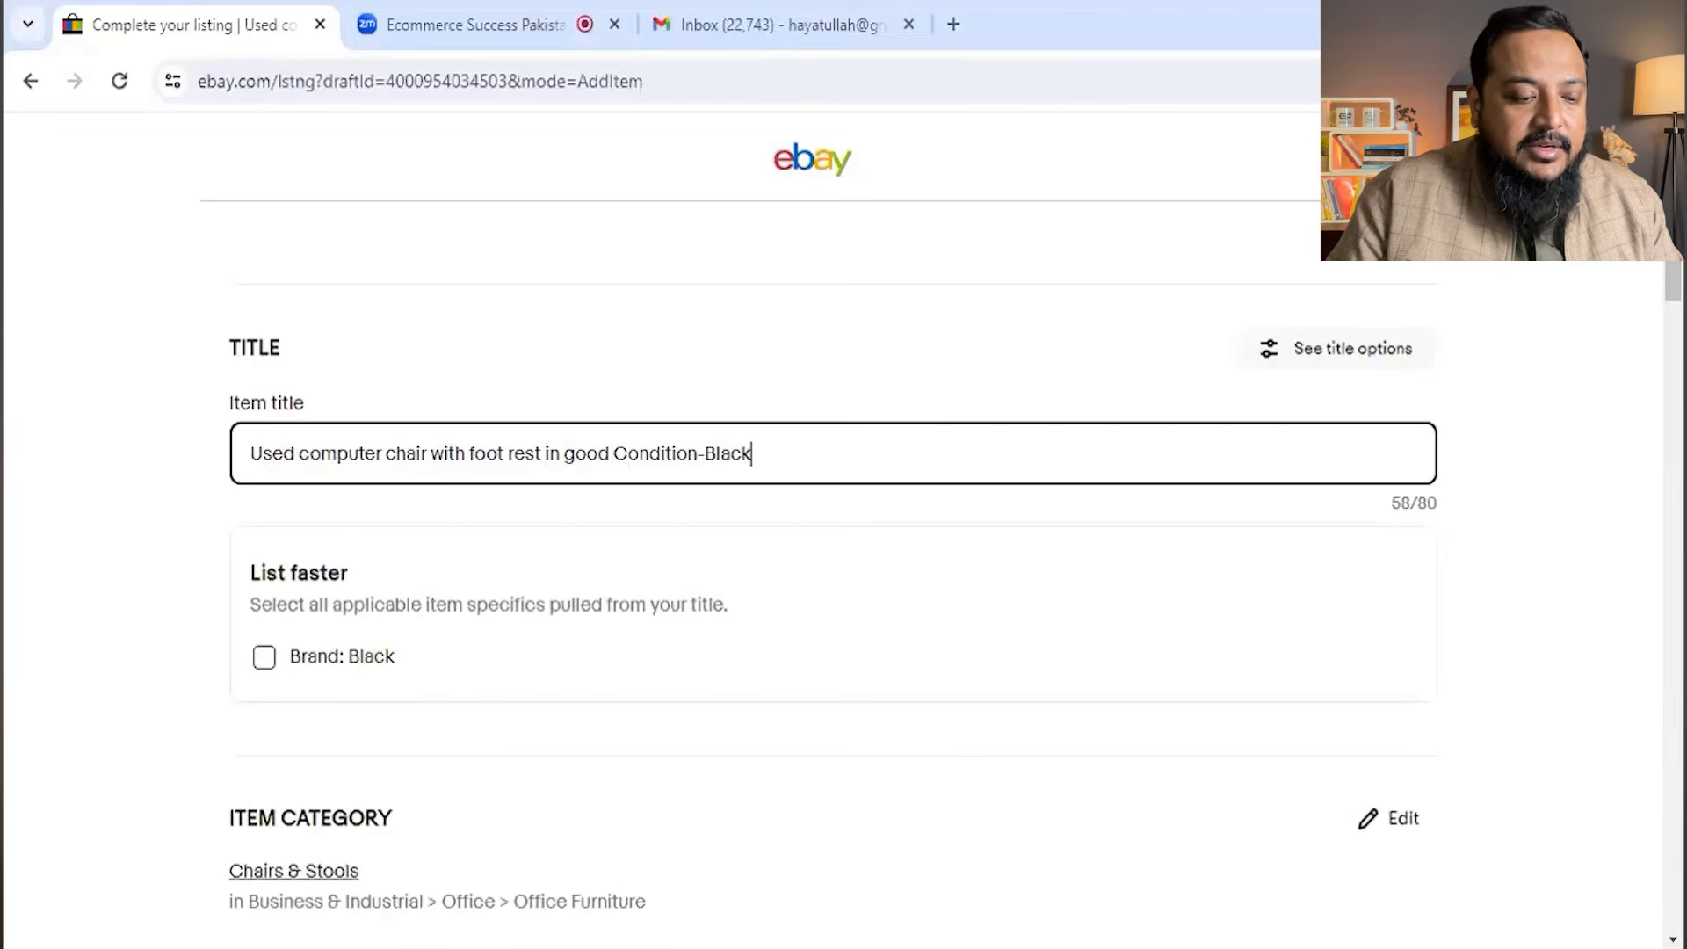
# - In the item specifics, set the brand to Unbranded and the style to Office/Desk Chair
pyautogui.scroll(-5, 1651, 281)
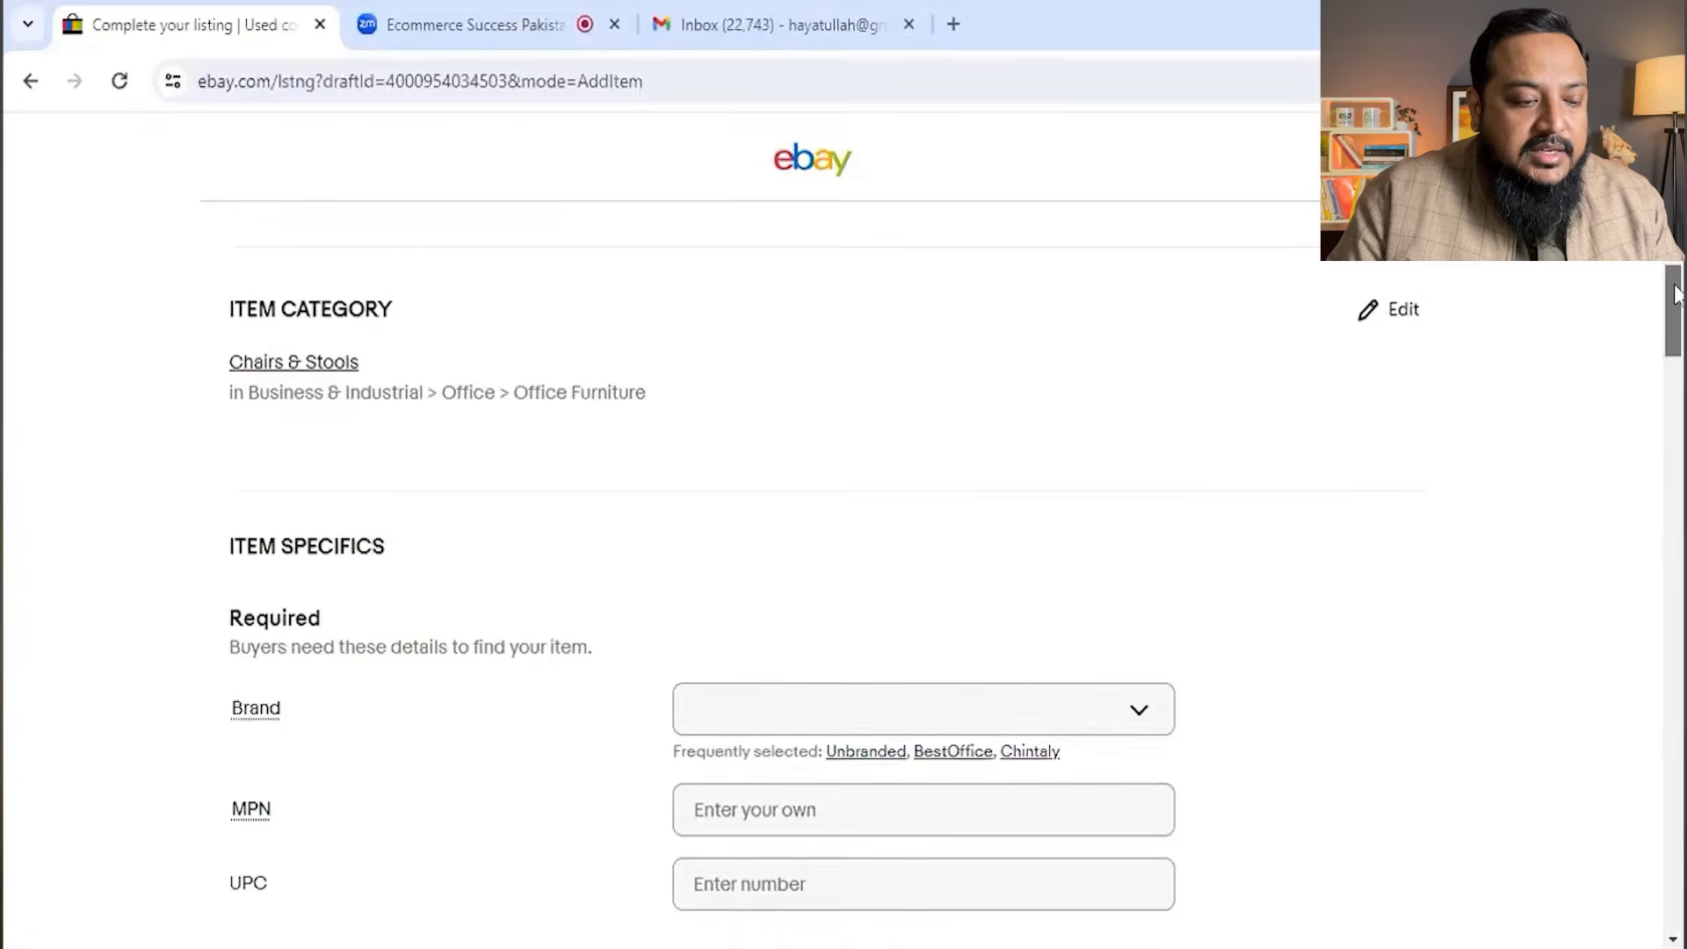
pyautogui.moveTo(1674, 294); pyautogui.dragTo(1674, 280)
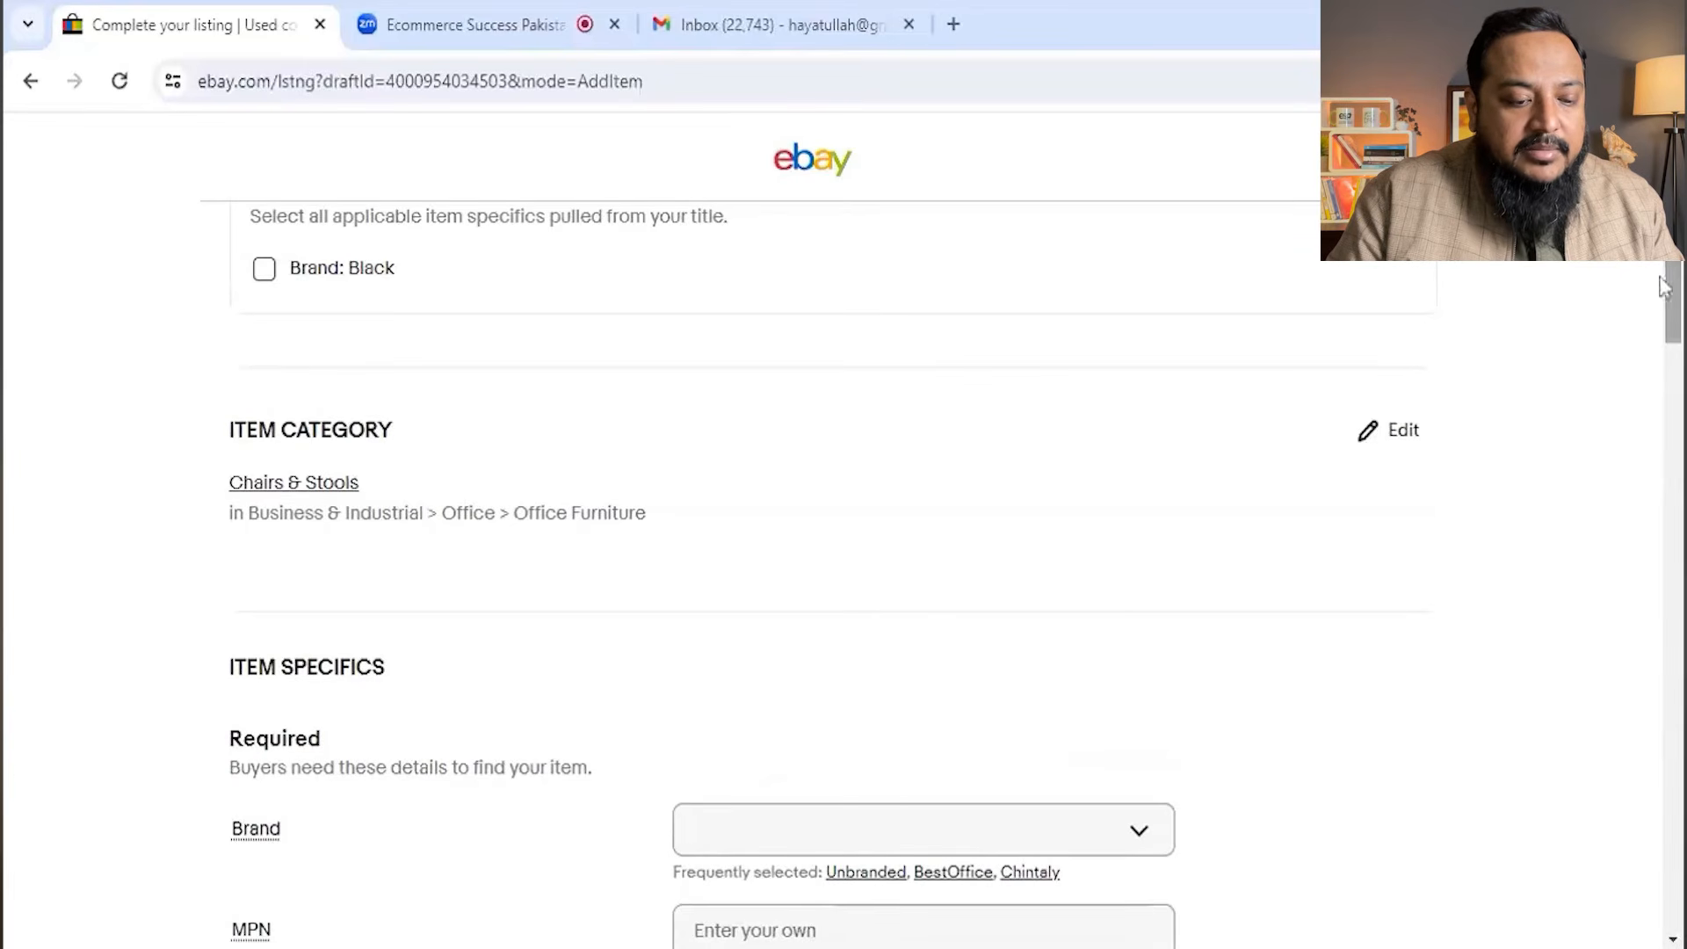
pyautogui.click(841, 830)
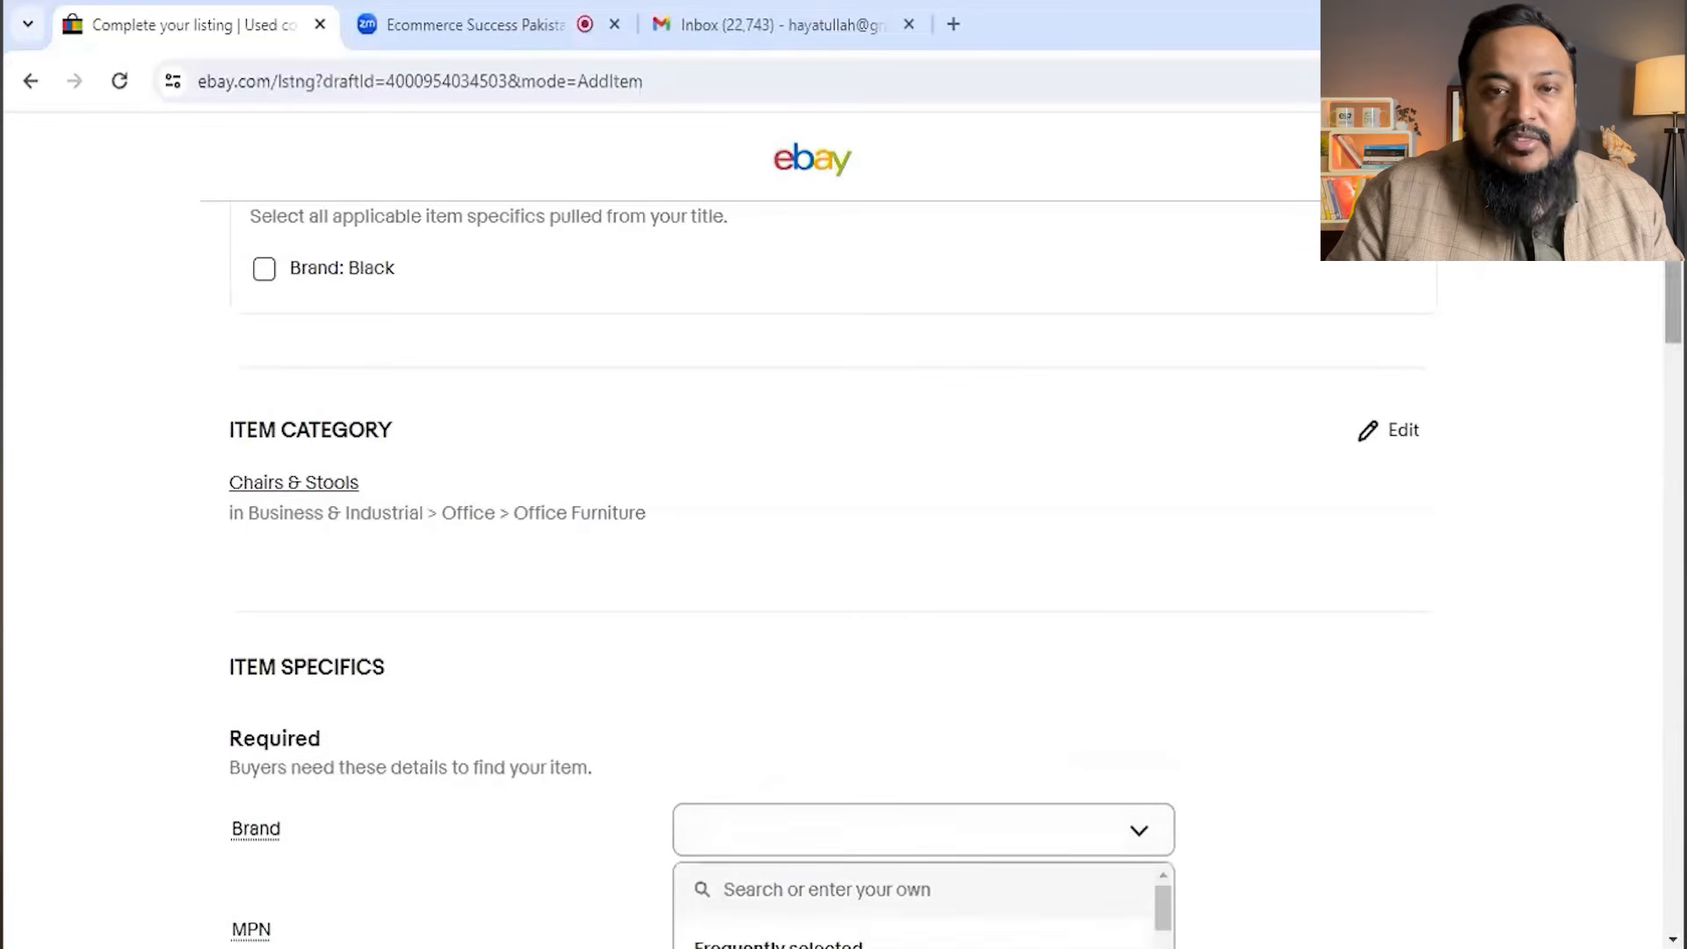
pyautogui.moveTo(1673, 296); pyautogui.dragTo(1658, 356)
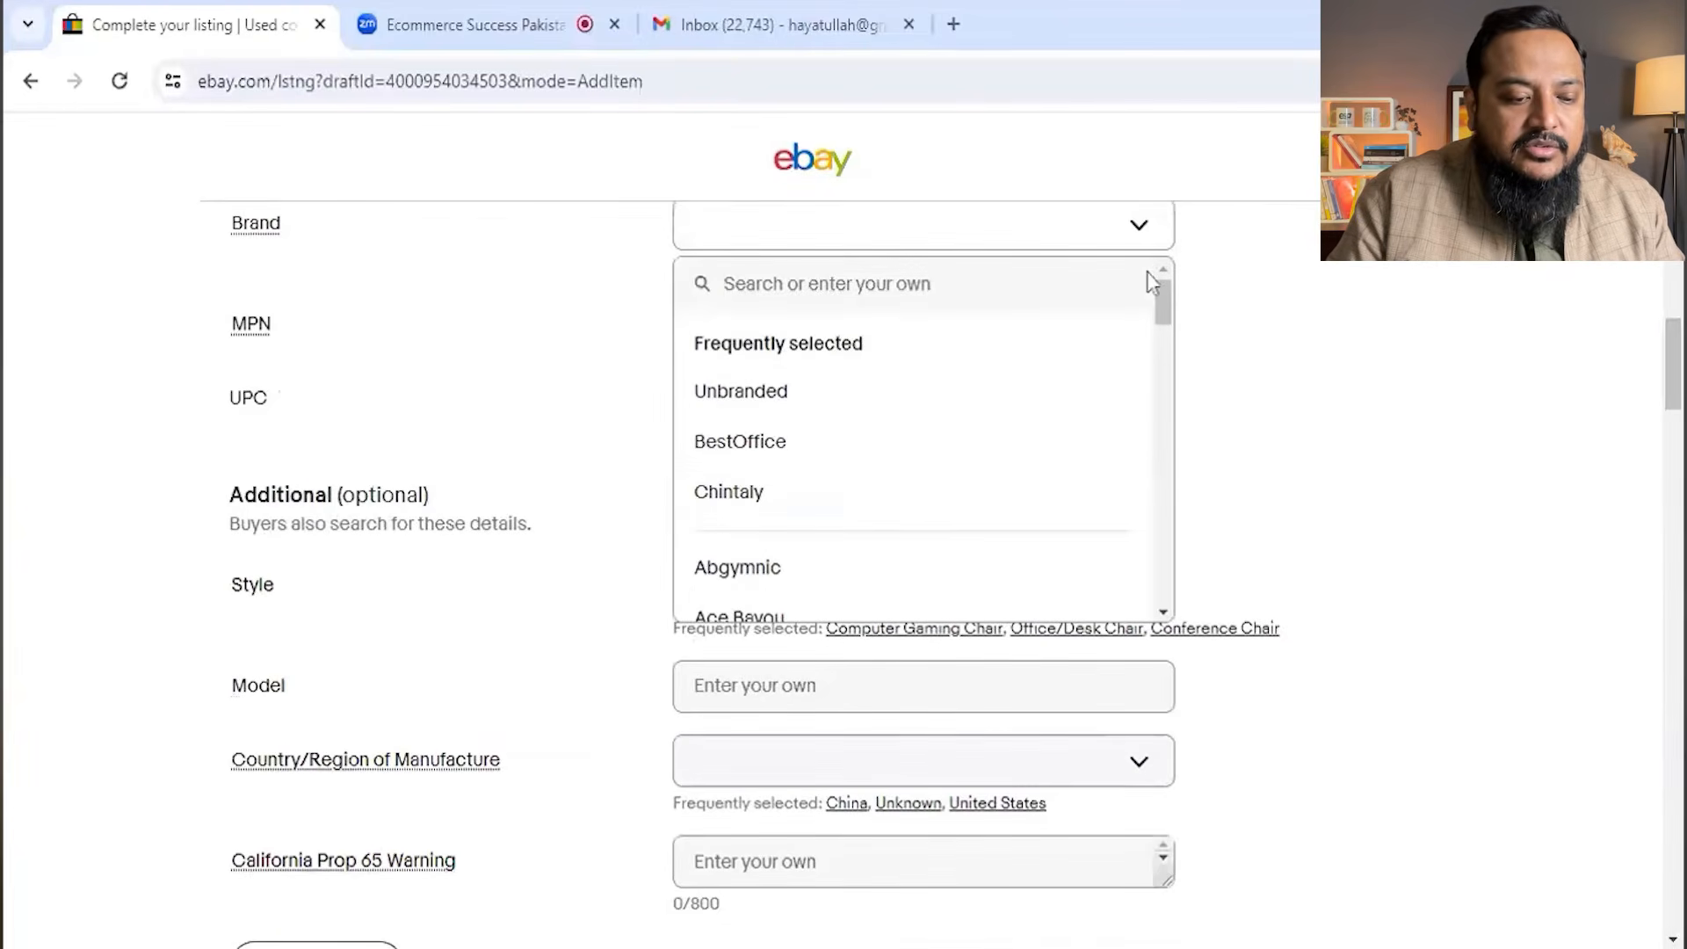
pyautogui.write('n')
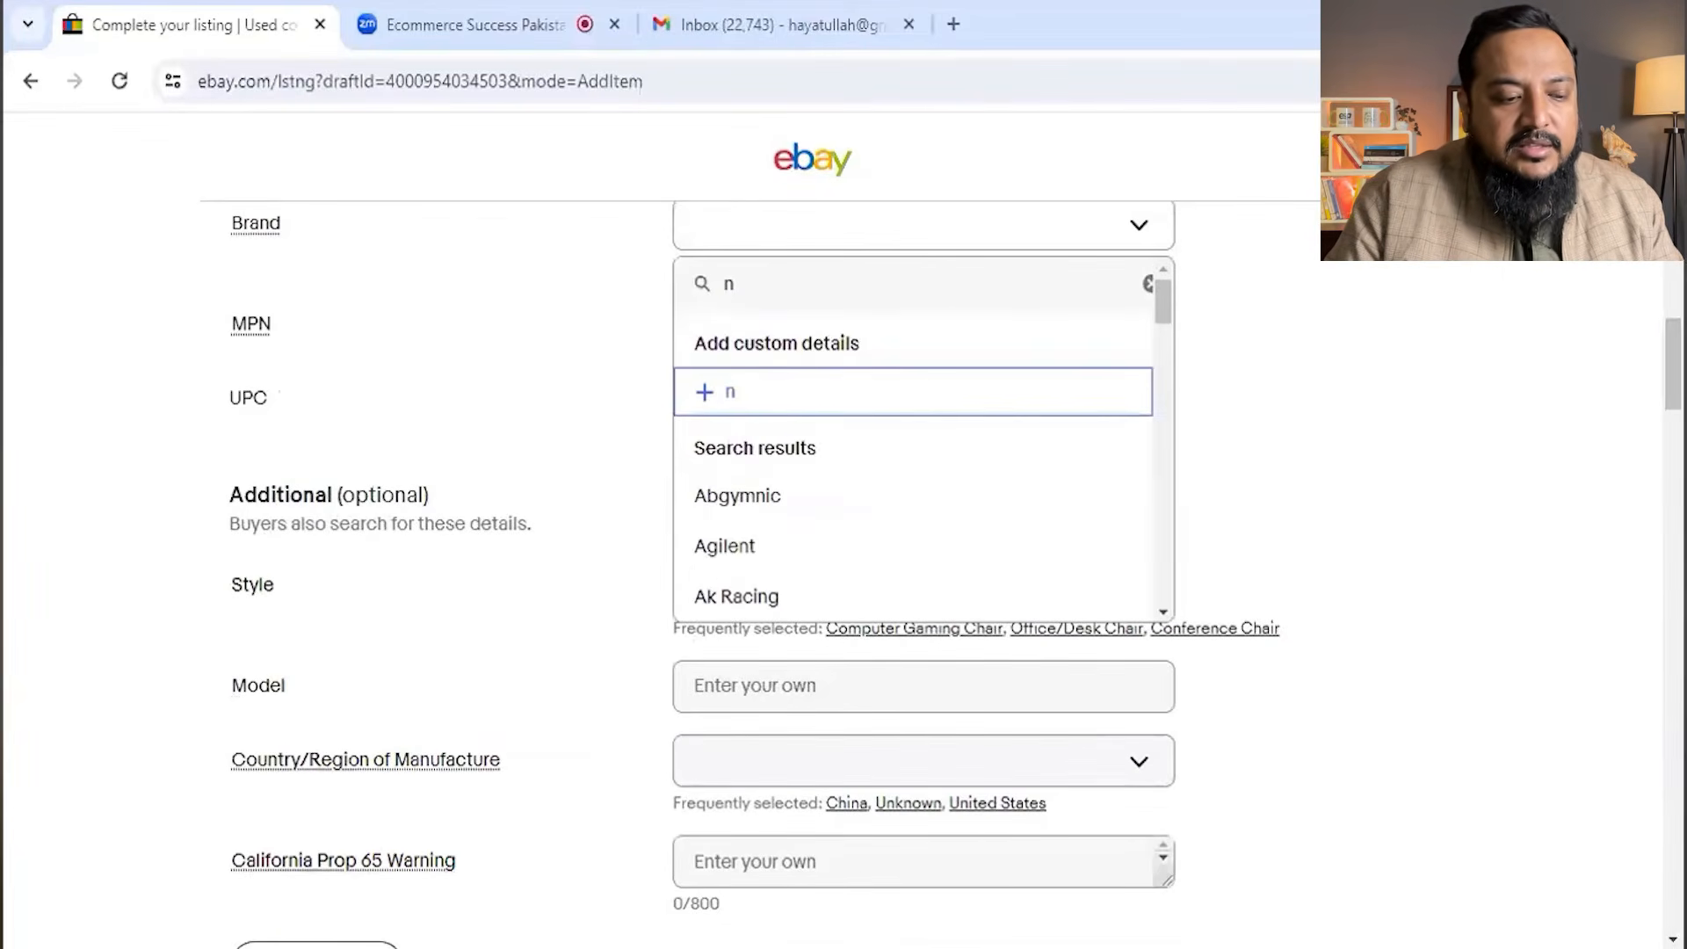
pyautogui.press('BackSpace')
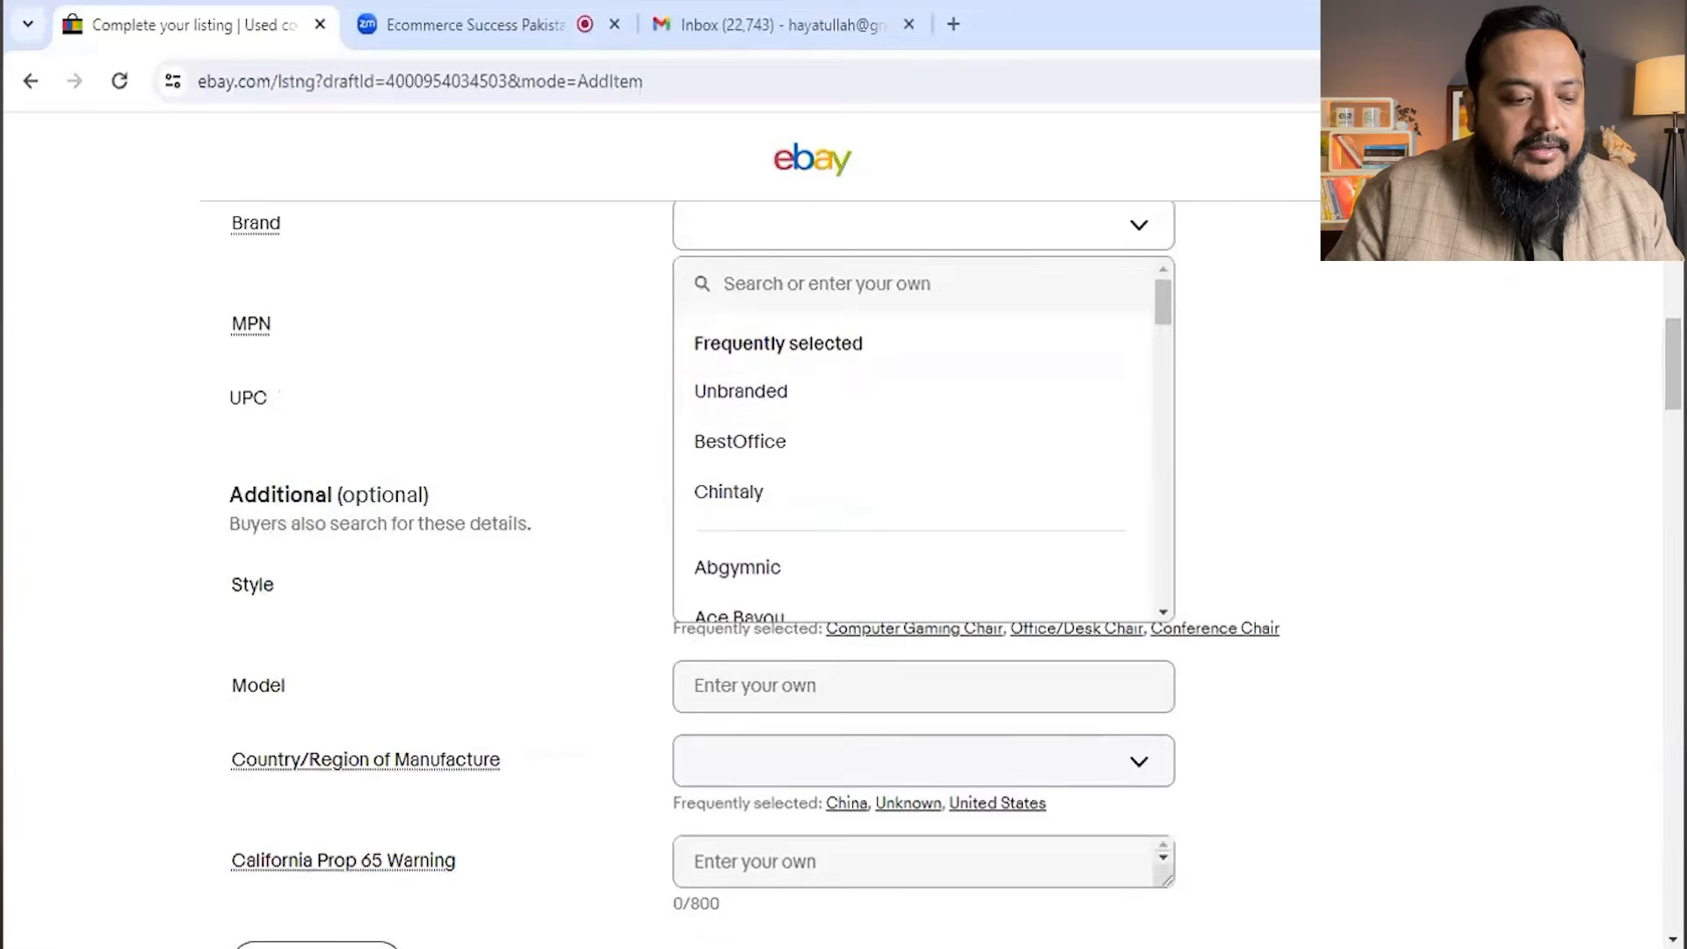
pyautogui.click(757, 397)
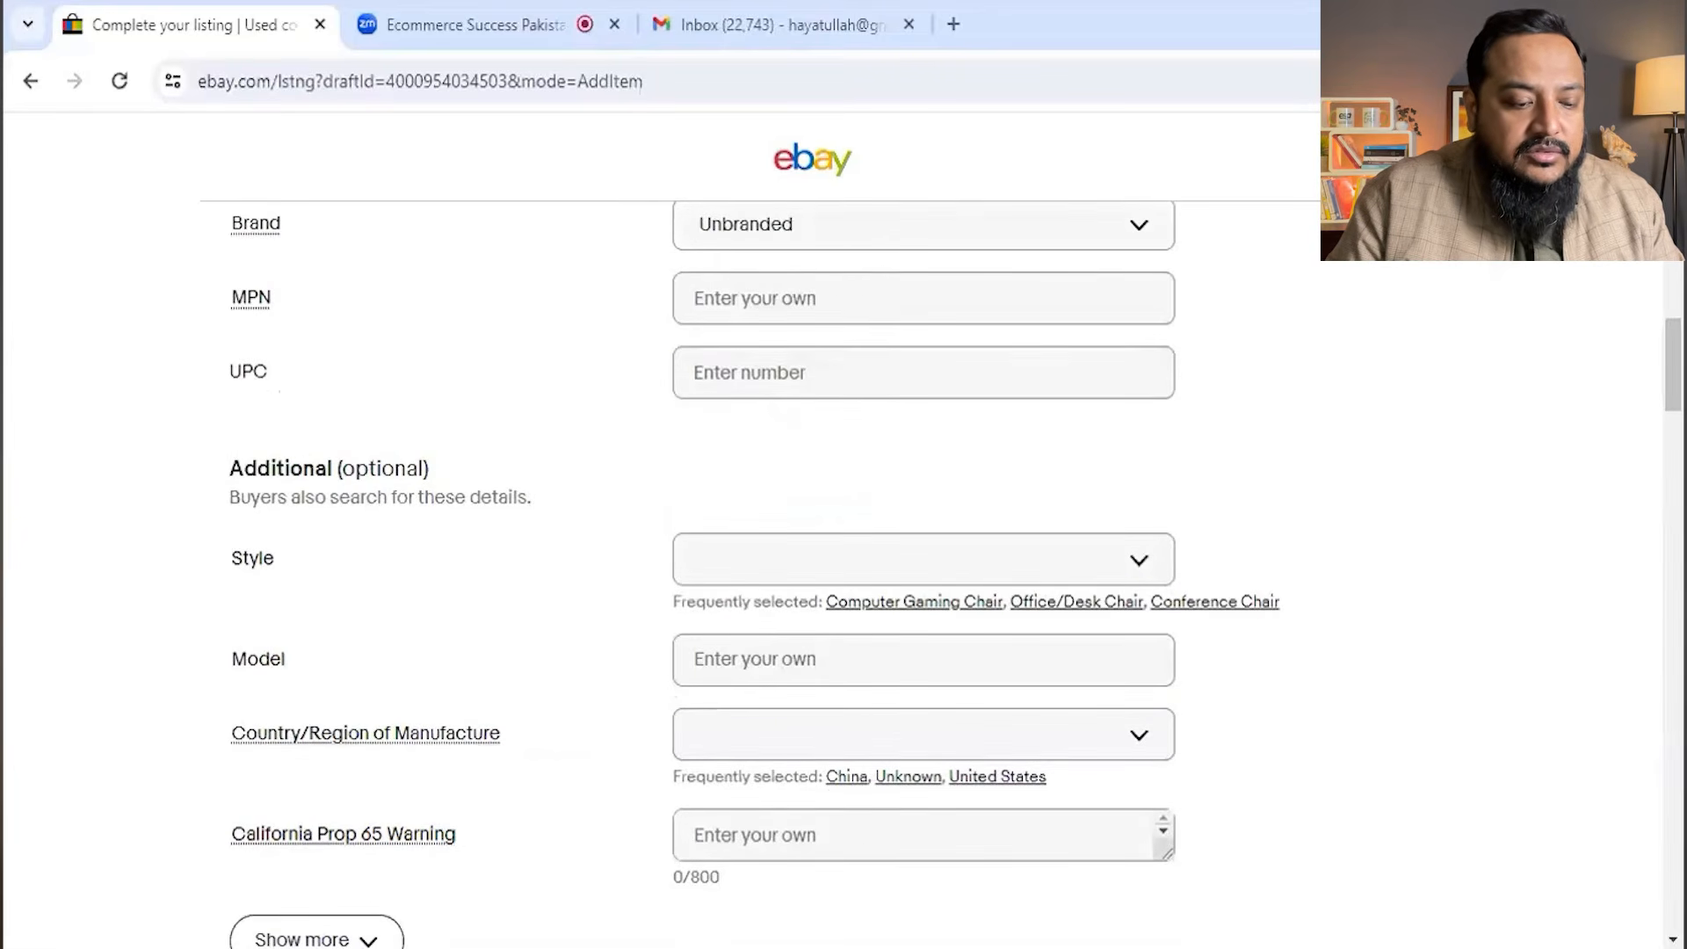
pyautogui.click(840, 579)
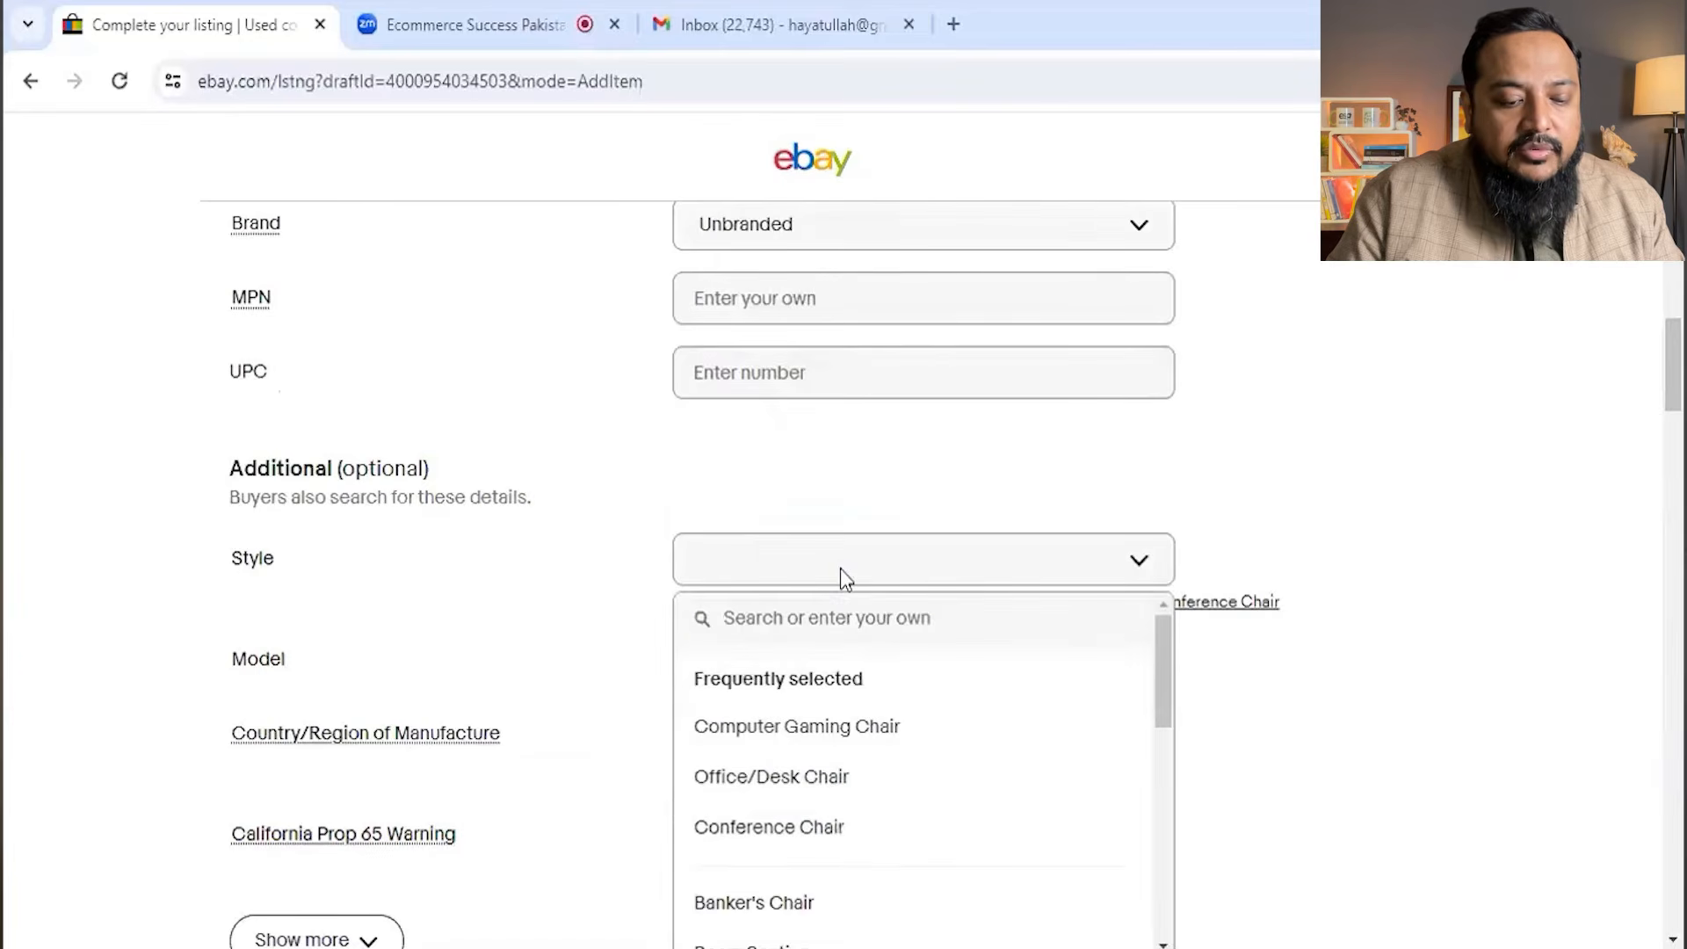
pyautogui.click(816, 777)
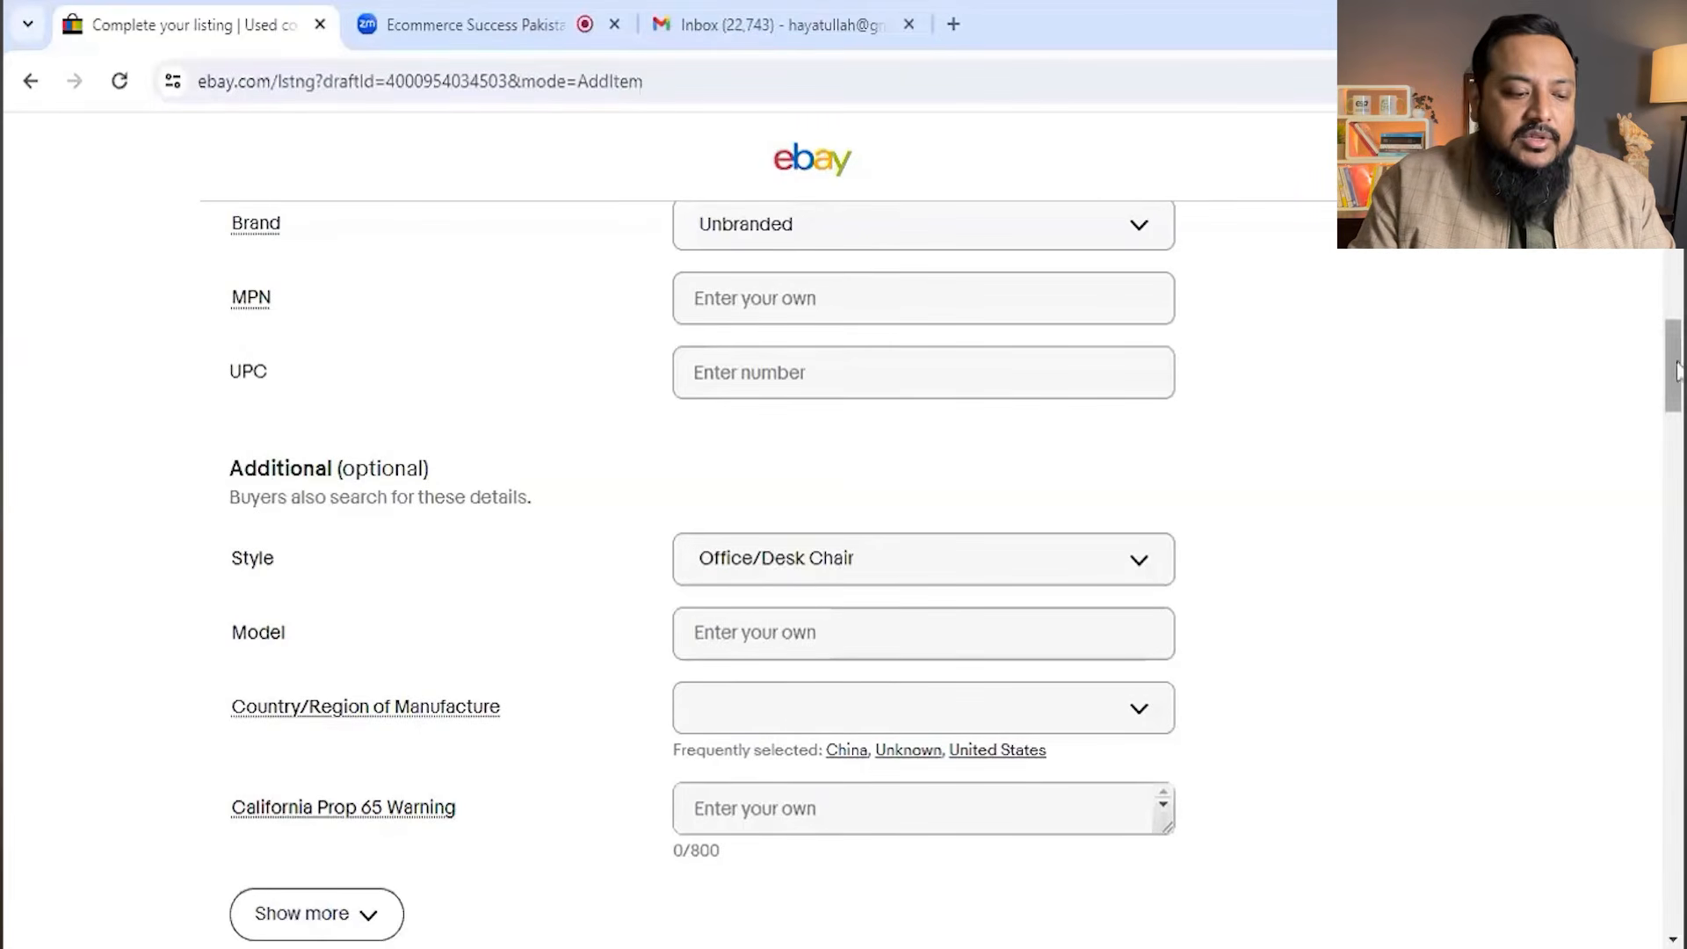
# - Enter the condition description "Slight scratches on stand of chair."
pyautogui.moveTo(1675, 375); pyautogui.dragTo(1675, 413)
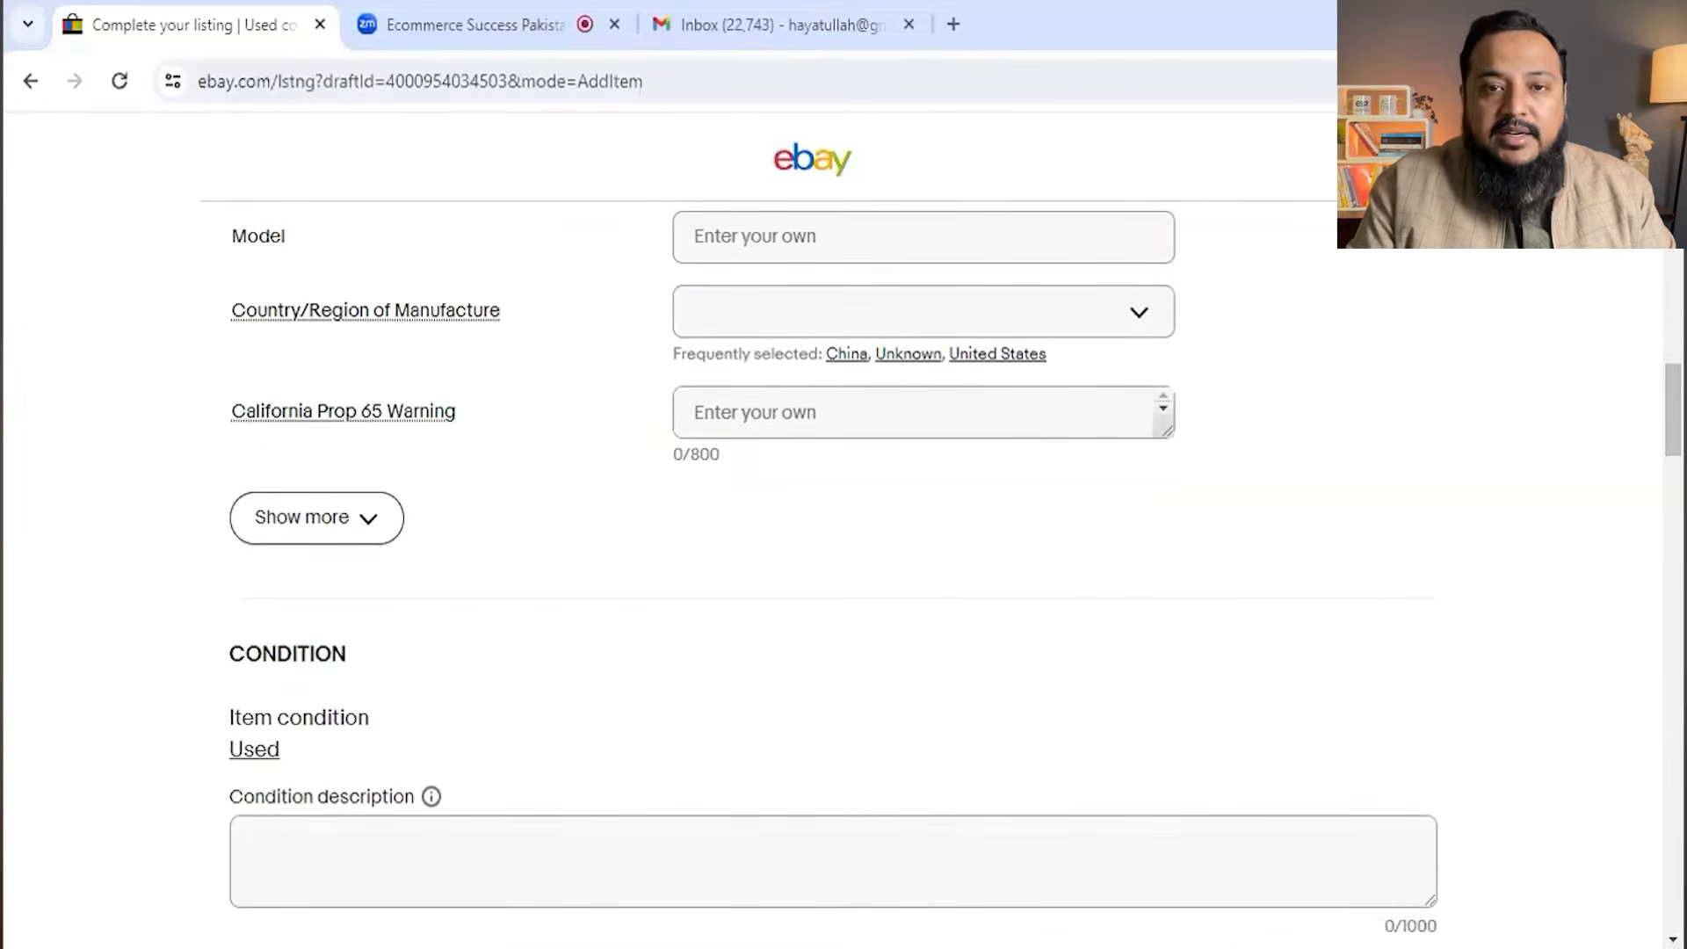
pyautogui.click(833, 861)
pyautogui.write('Slighly')
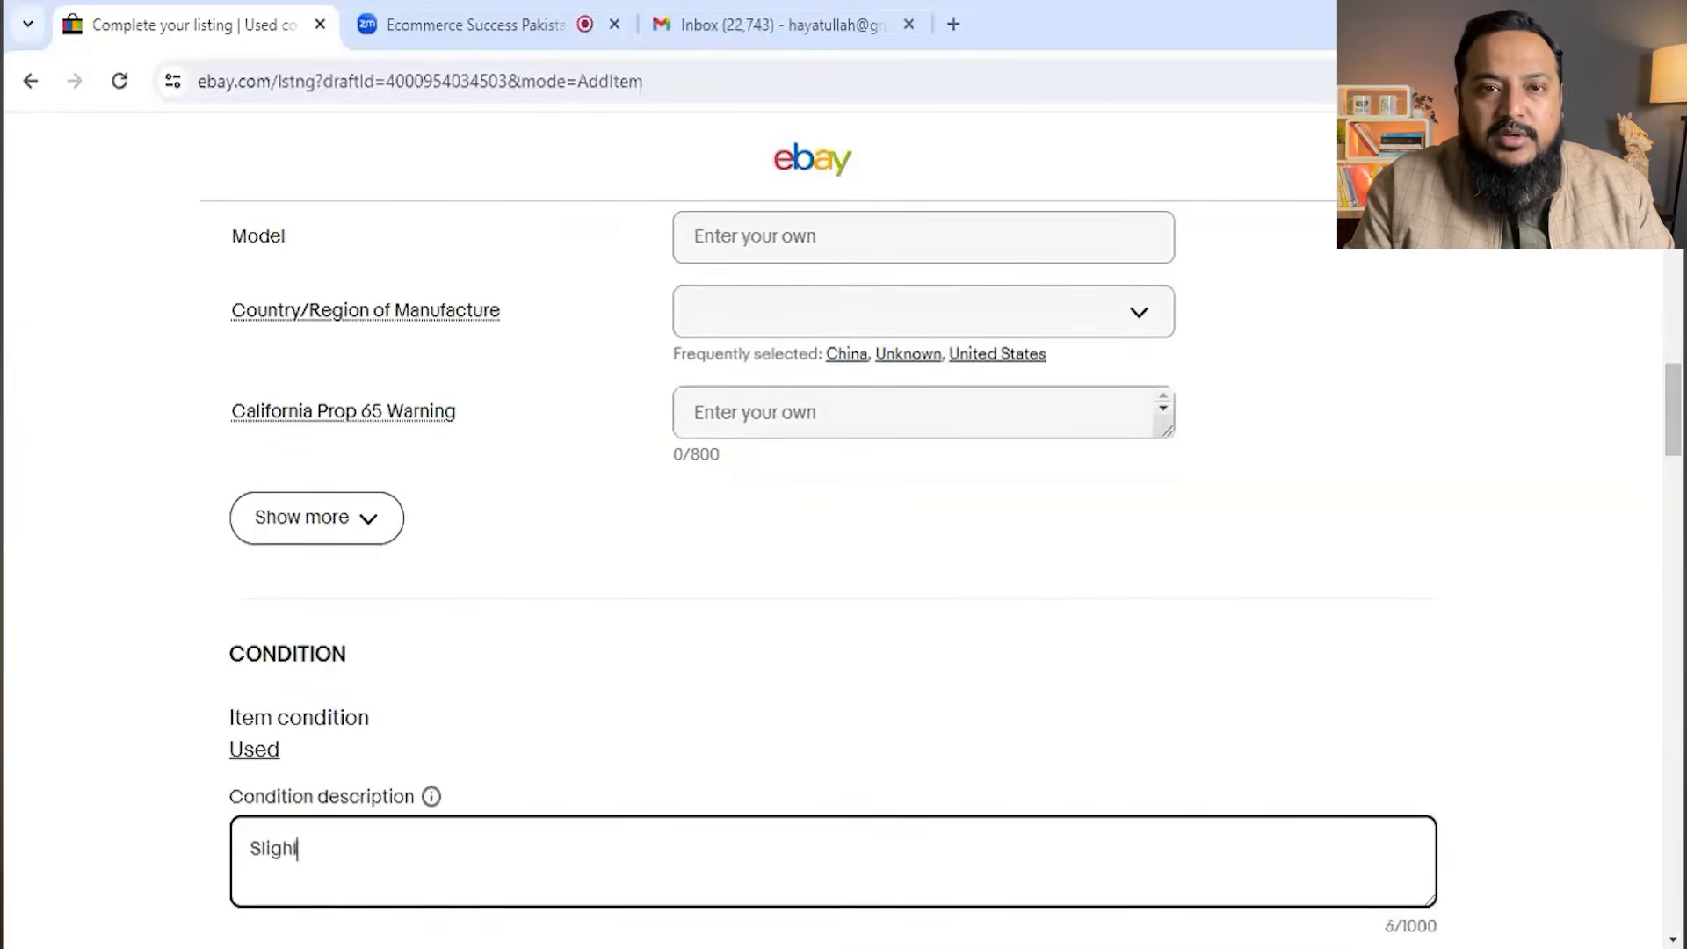
pyautogui.press('BackSpace')
pyautogui.press('BackSpace')
pyautogui.press('BackSpace')
pyautogui.write('h')
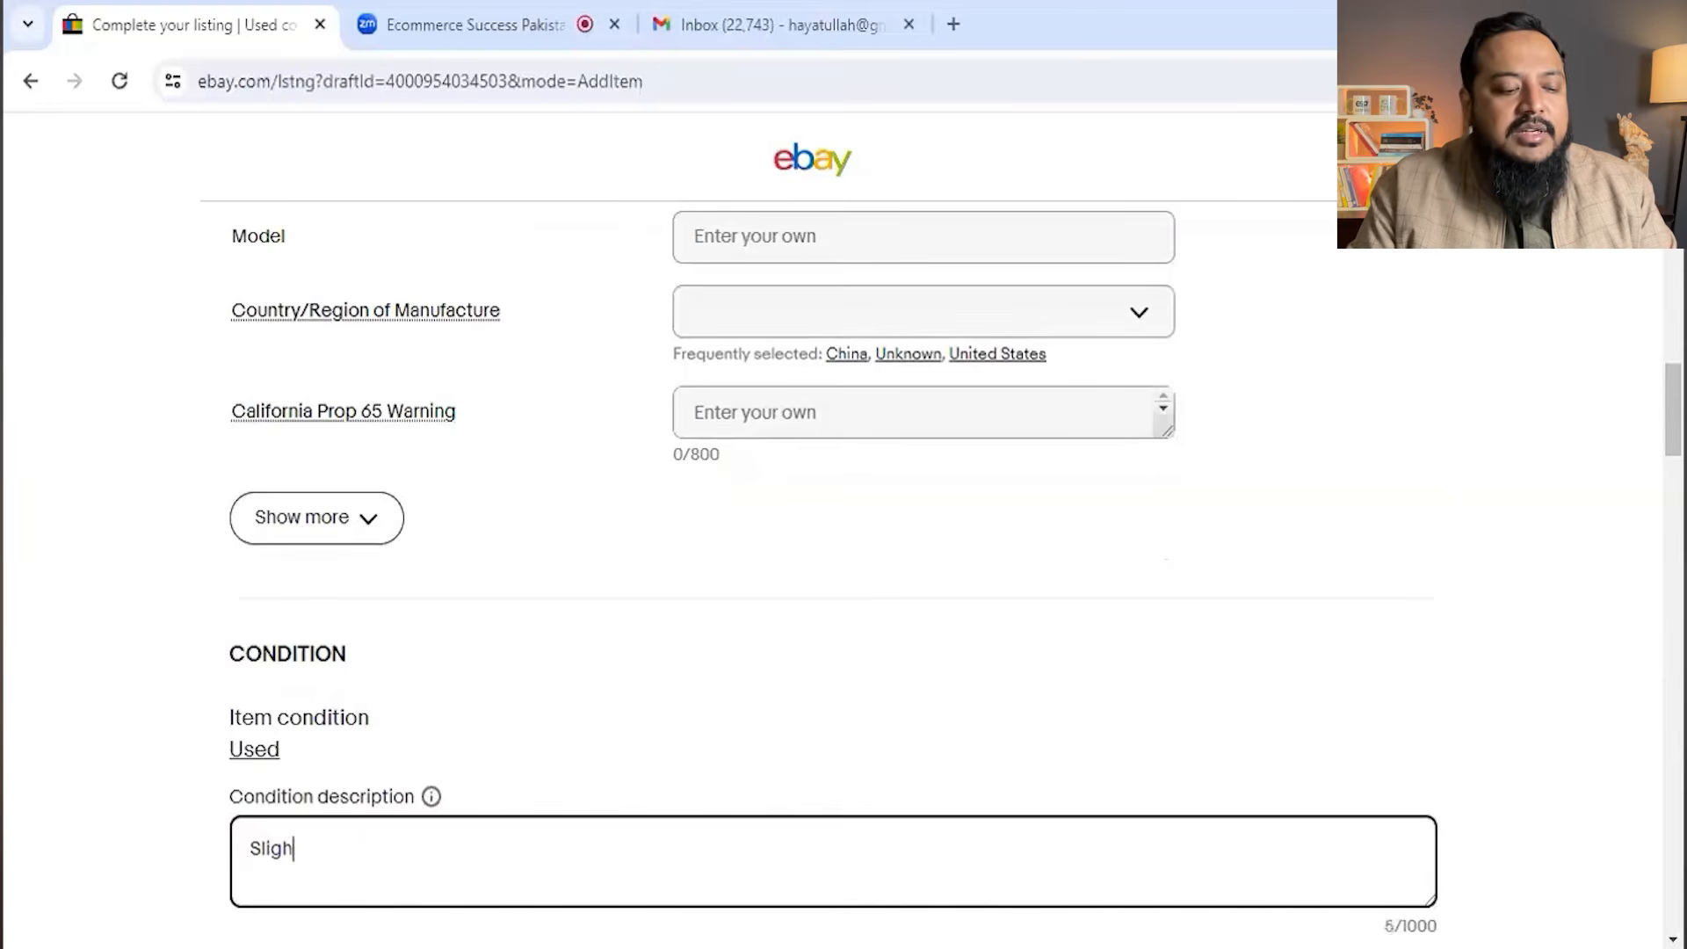
pyautogui.write('tly sc')
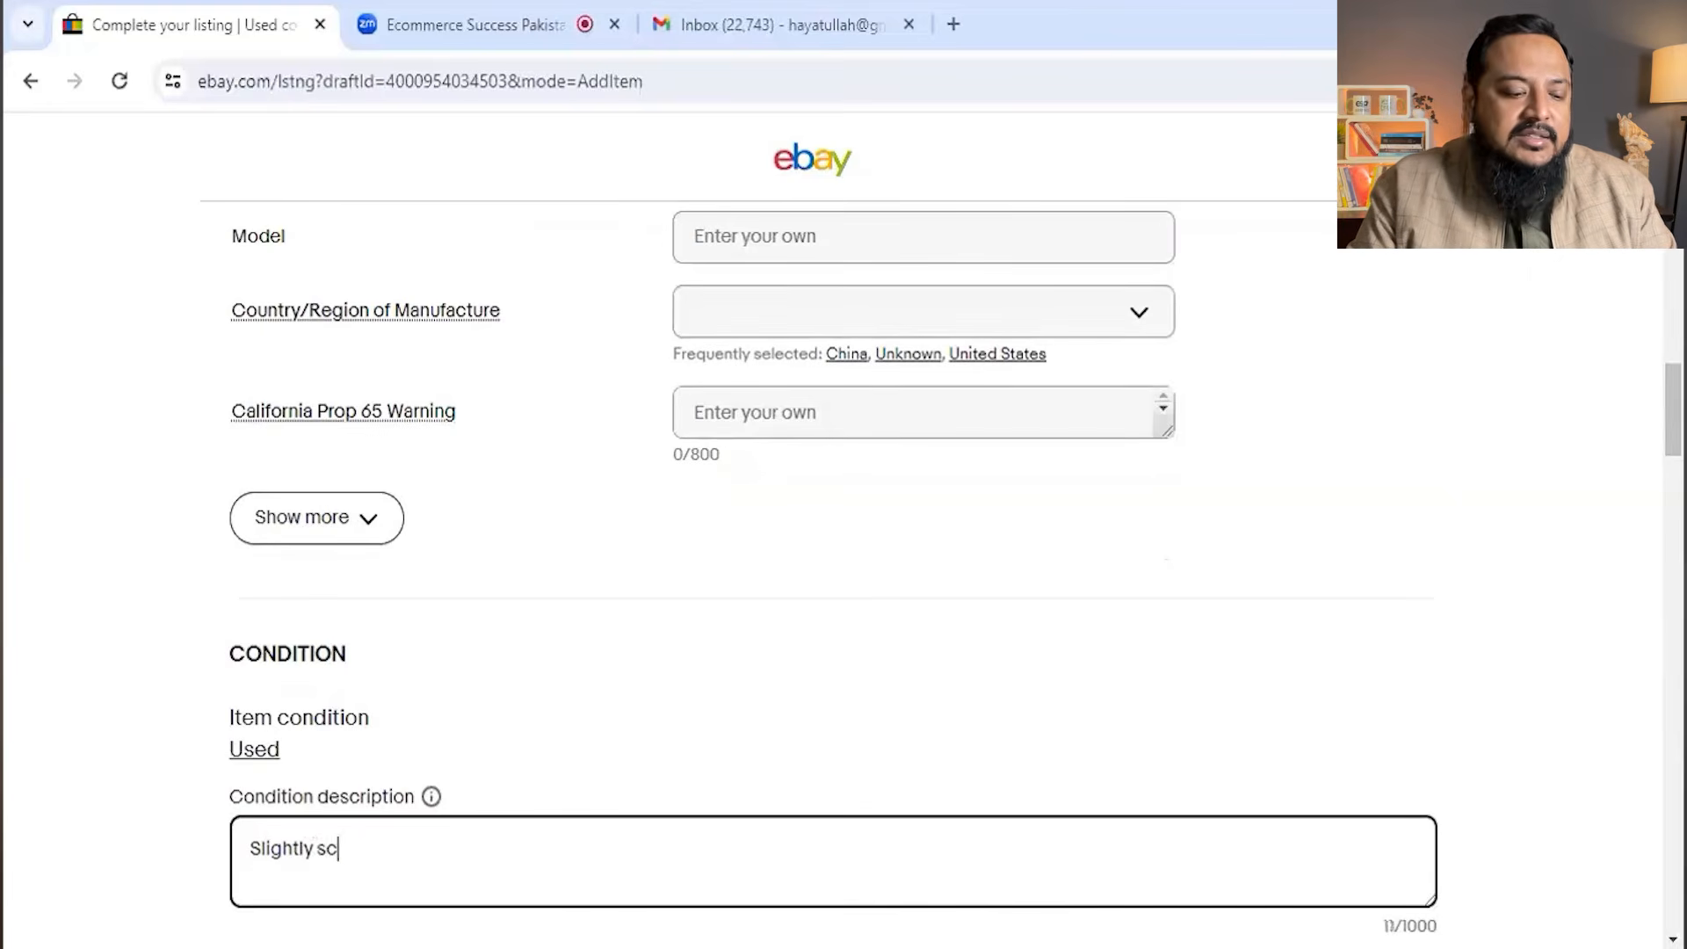
pyautogui.write('ratches')
pyautogui.hotkey('ctrl', 'shift', 'Left')
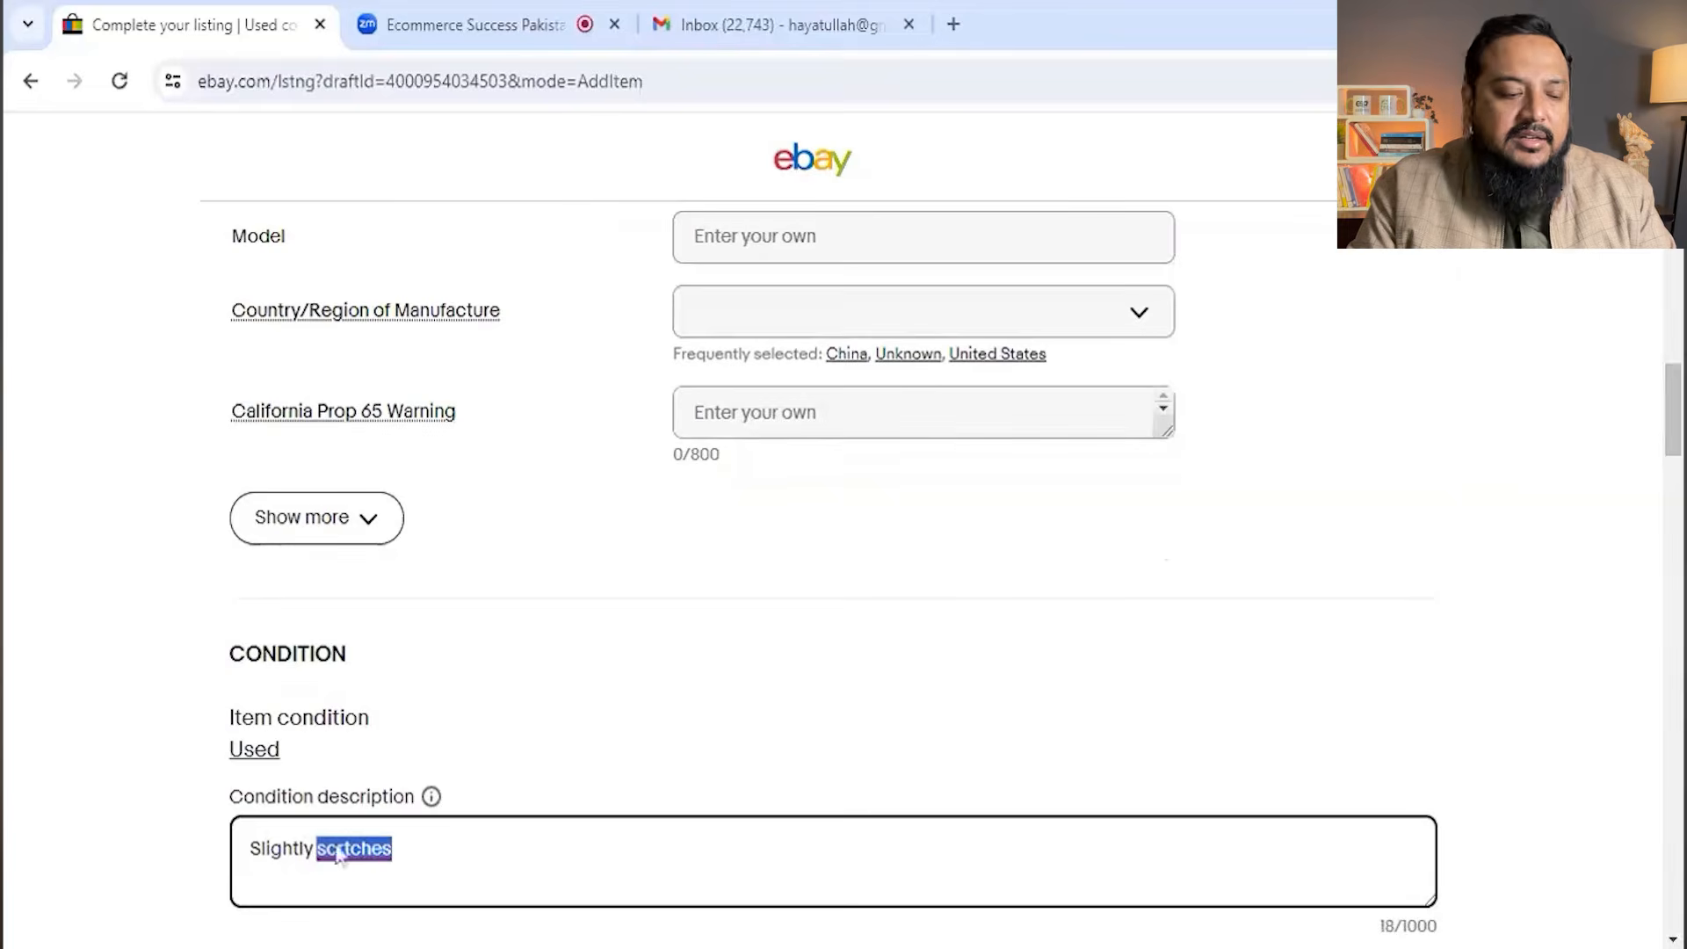
pyautogui.write('scratches')
pyautogui.hotkey('ctrl', 'Left')
pyautogui.press('Left')
pyautogui.press('BackSpace')
pyautogui.press('BackSpace')
pyautogui.press('End')
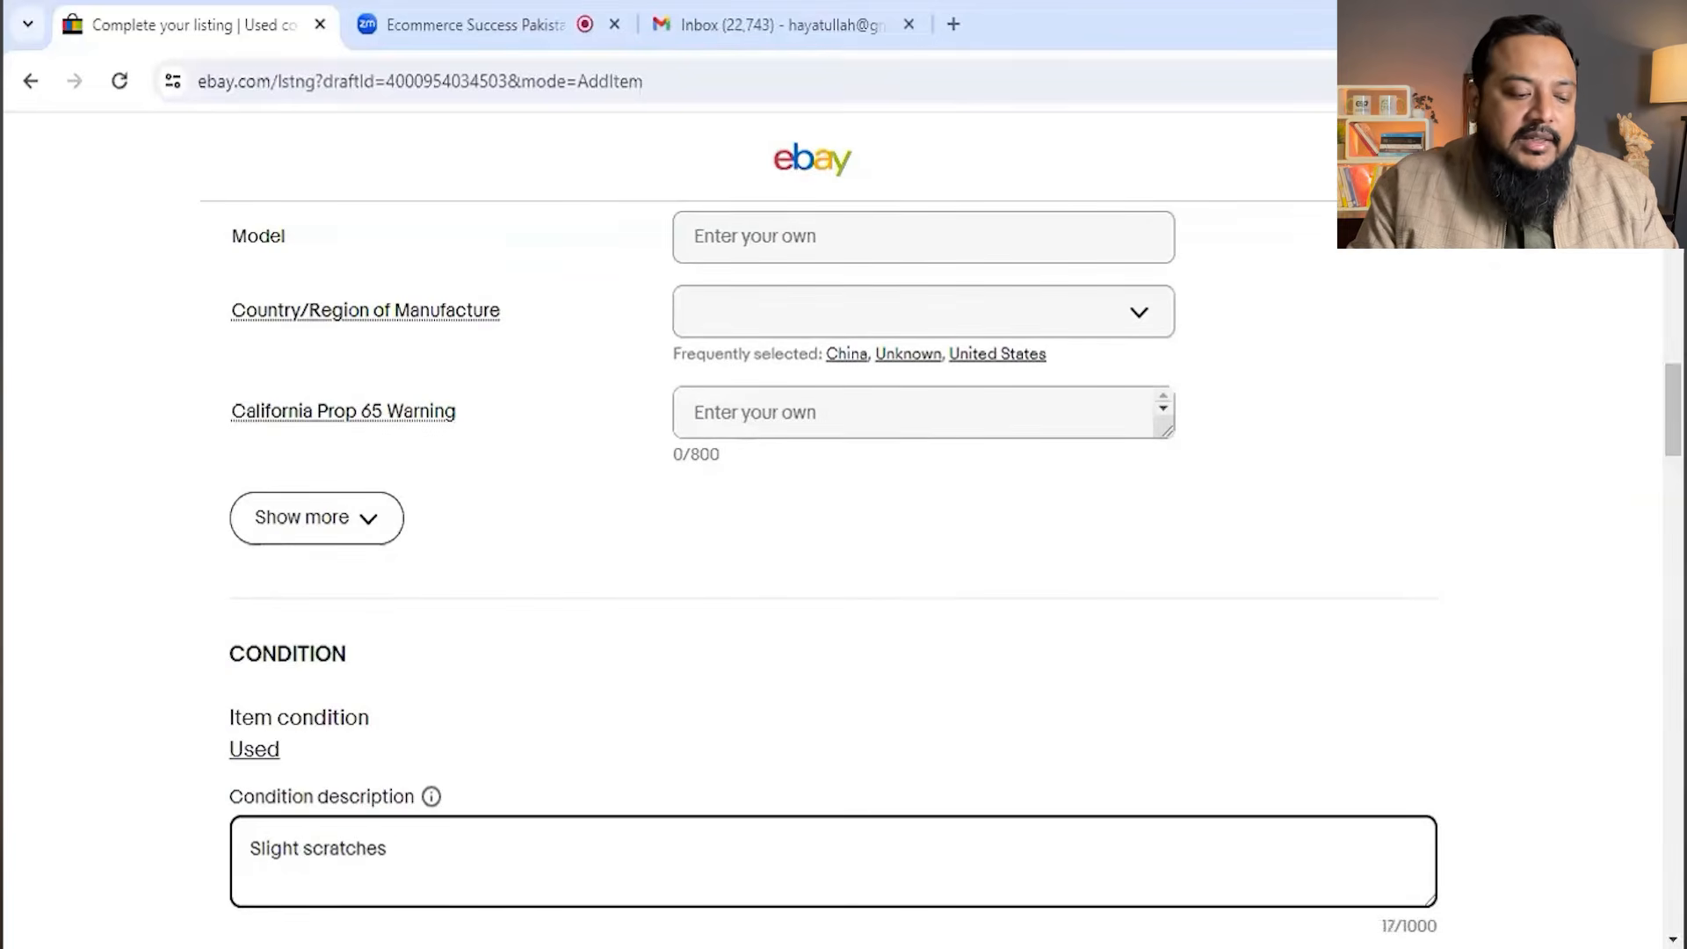
pyautogui.write('on stand of')
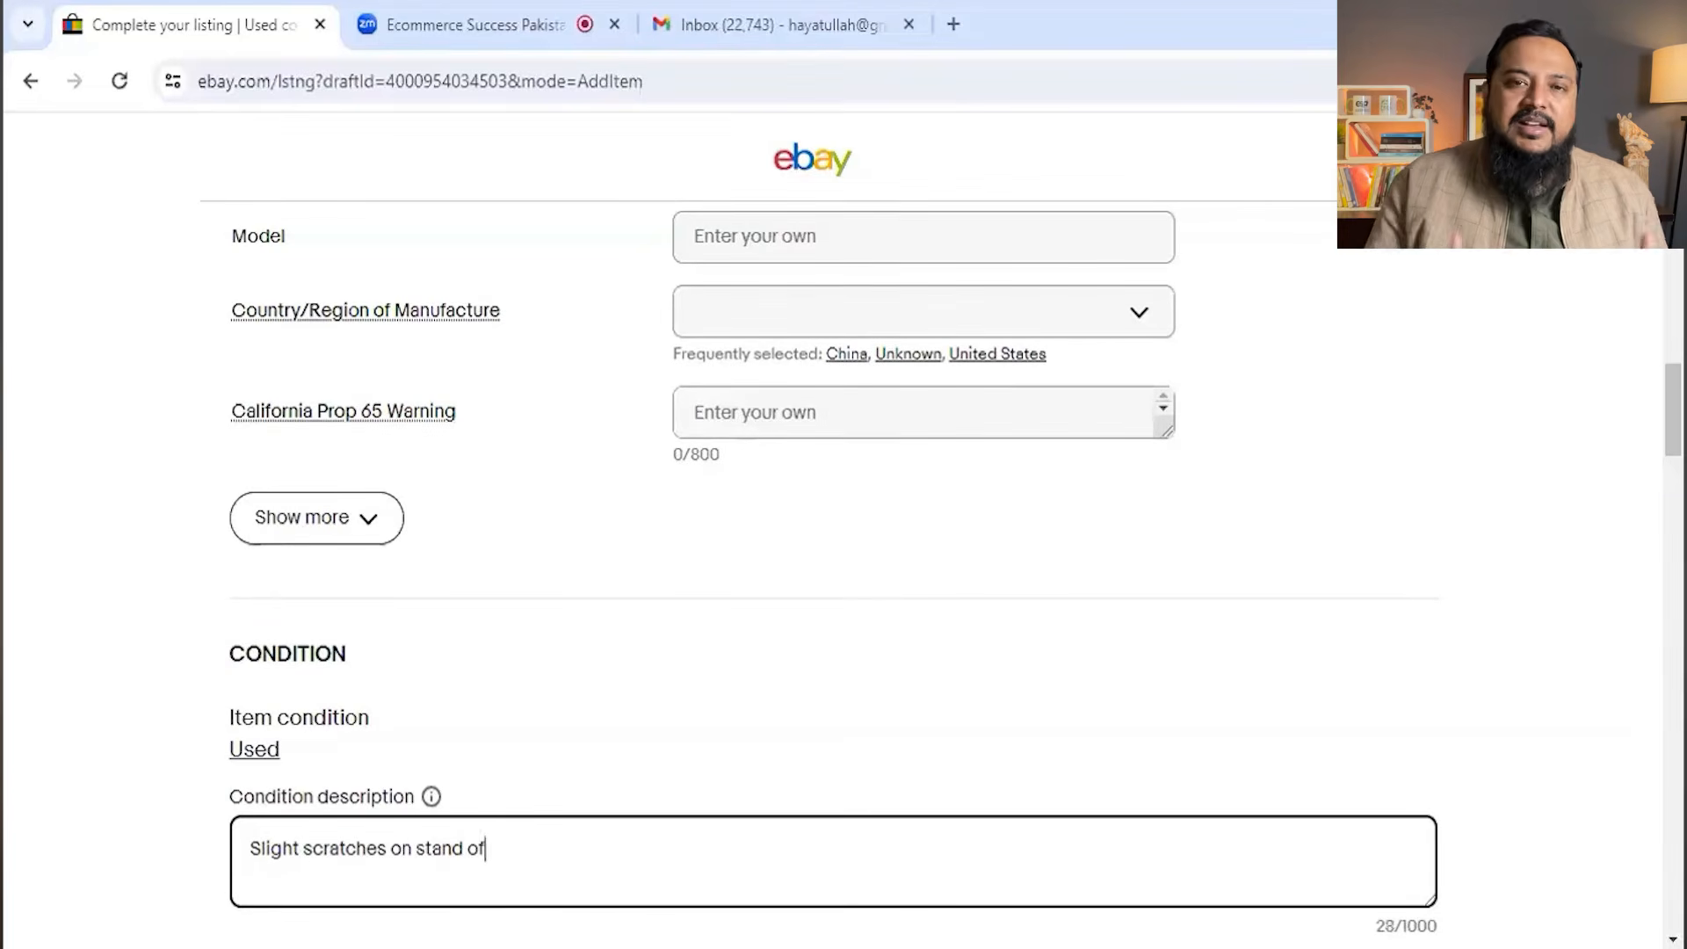
pyautogui.write(' chair')
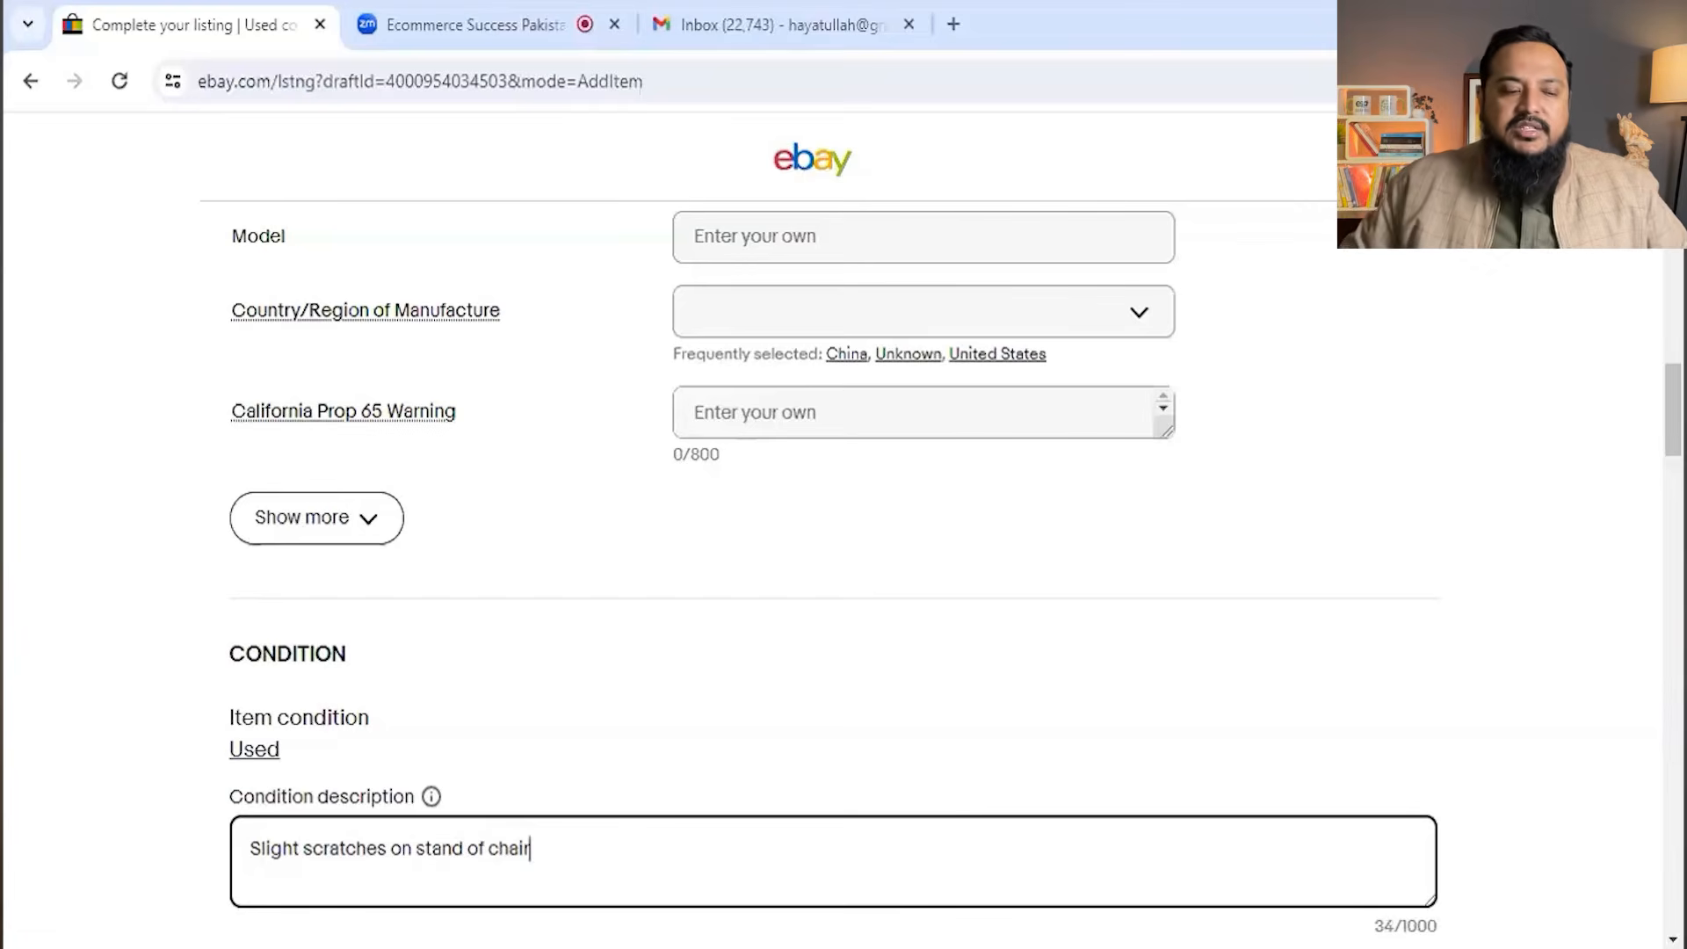
pyautogui.write('.')
pyautogui.press('BackSpace')
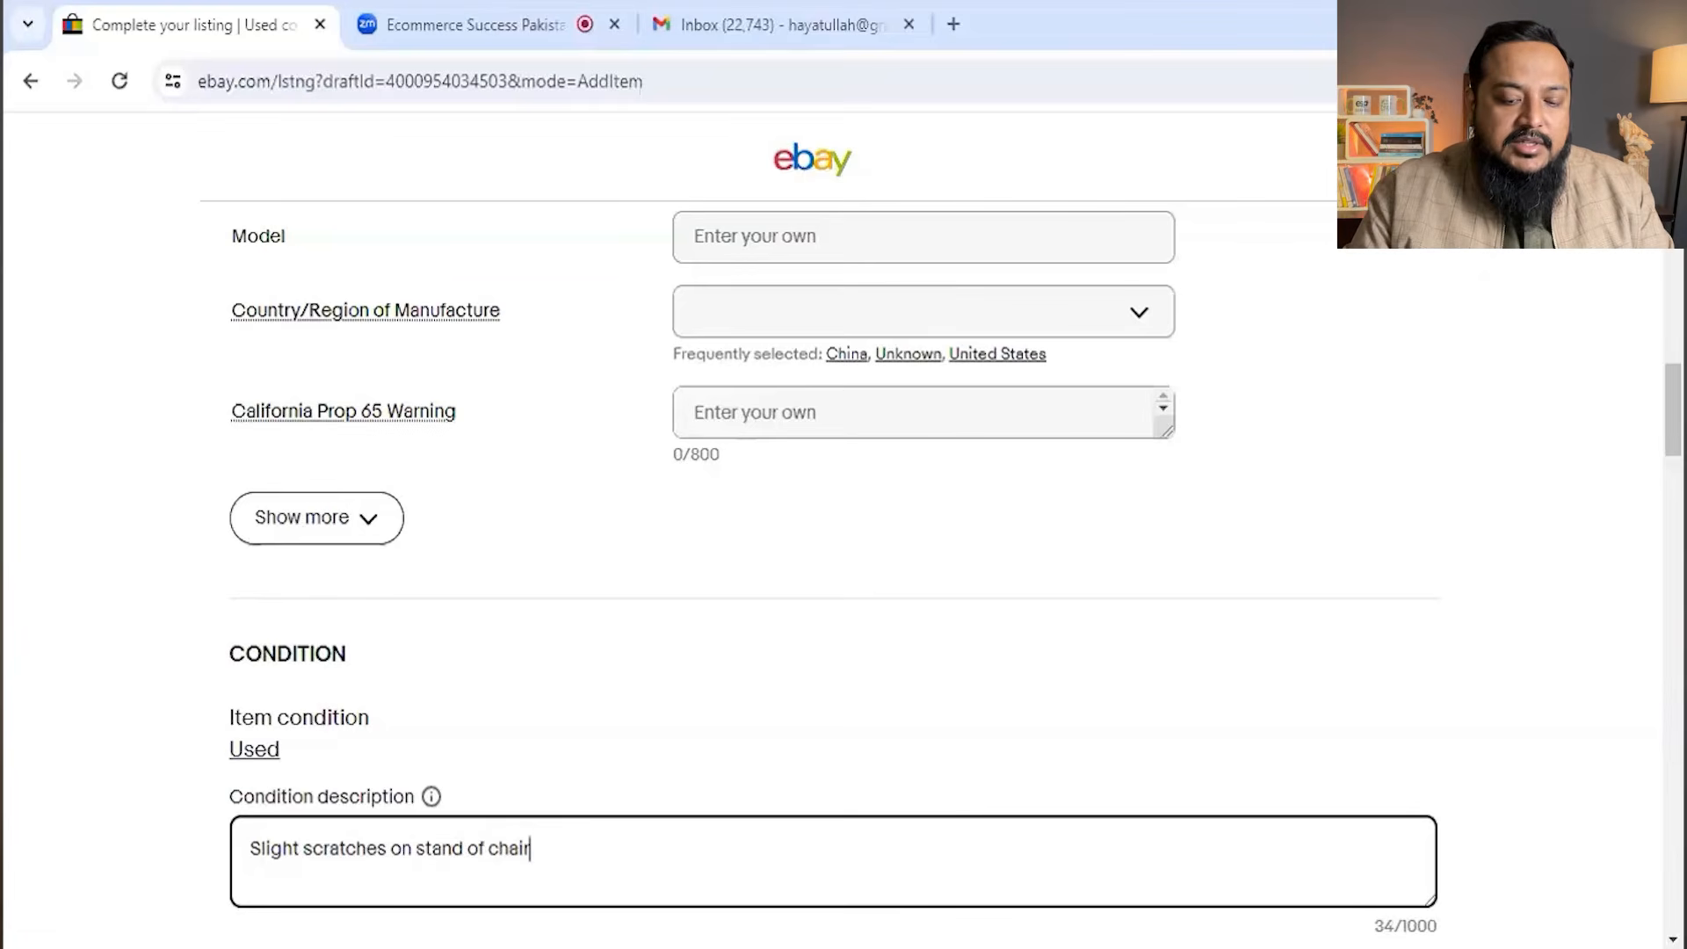
pyautogui.write('.')
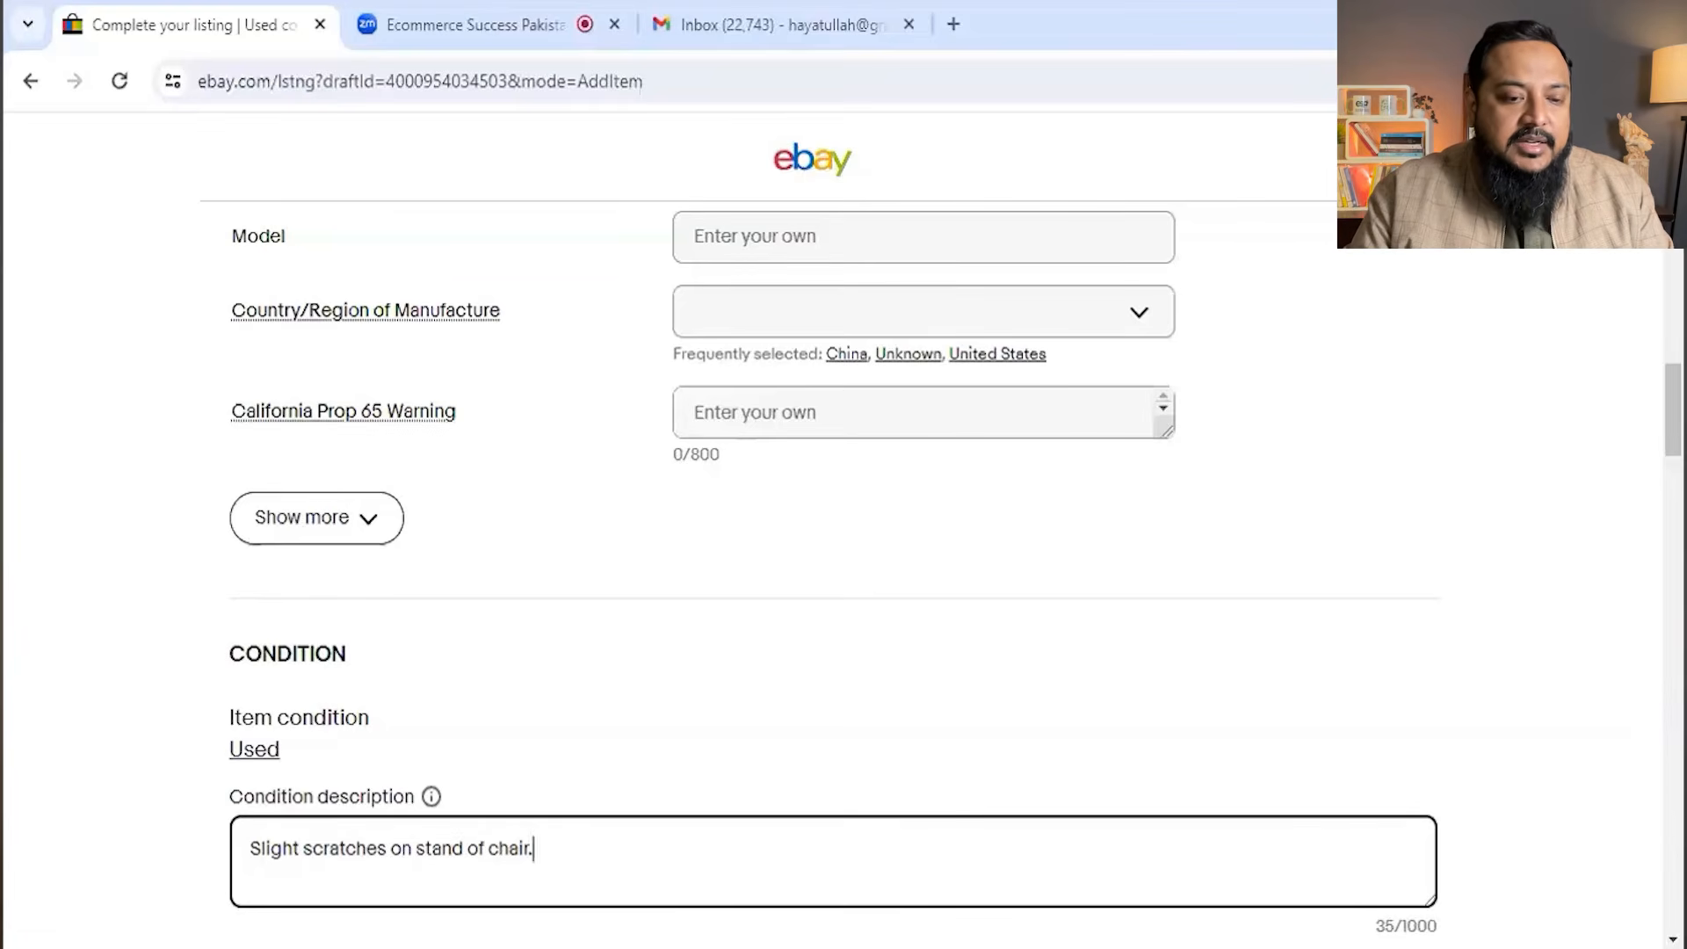
# - Fill the item description with an AI-generated draft
pyautogui.moveTo(1674, 411); pyautogui.dragTo(1674, 470)
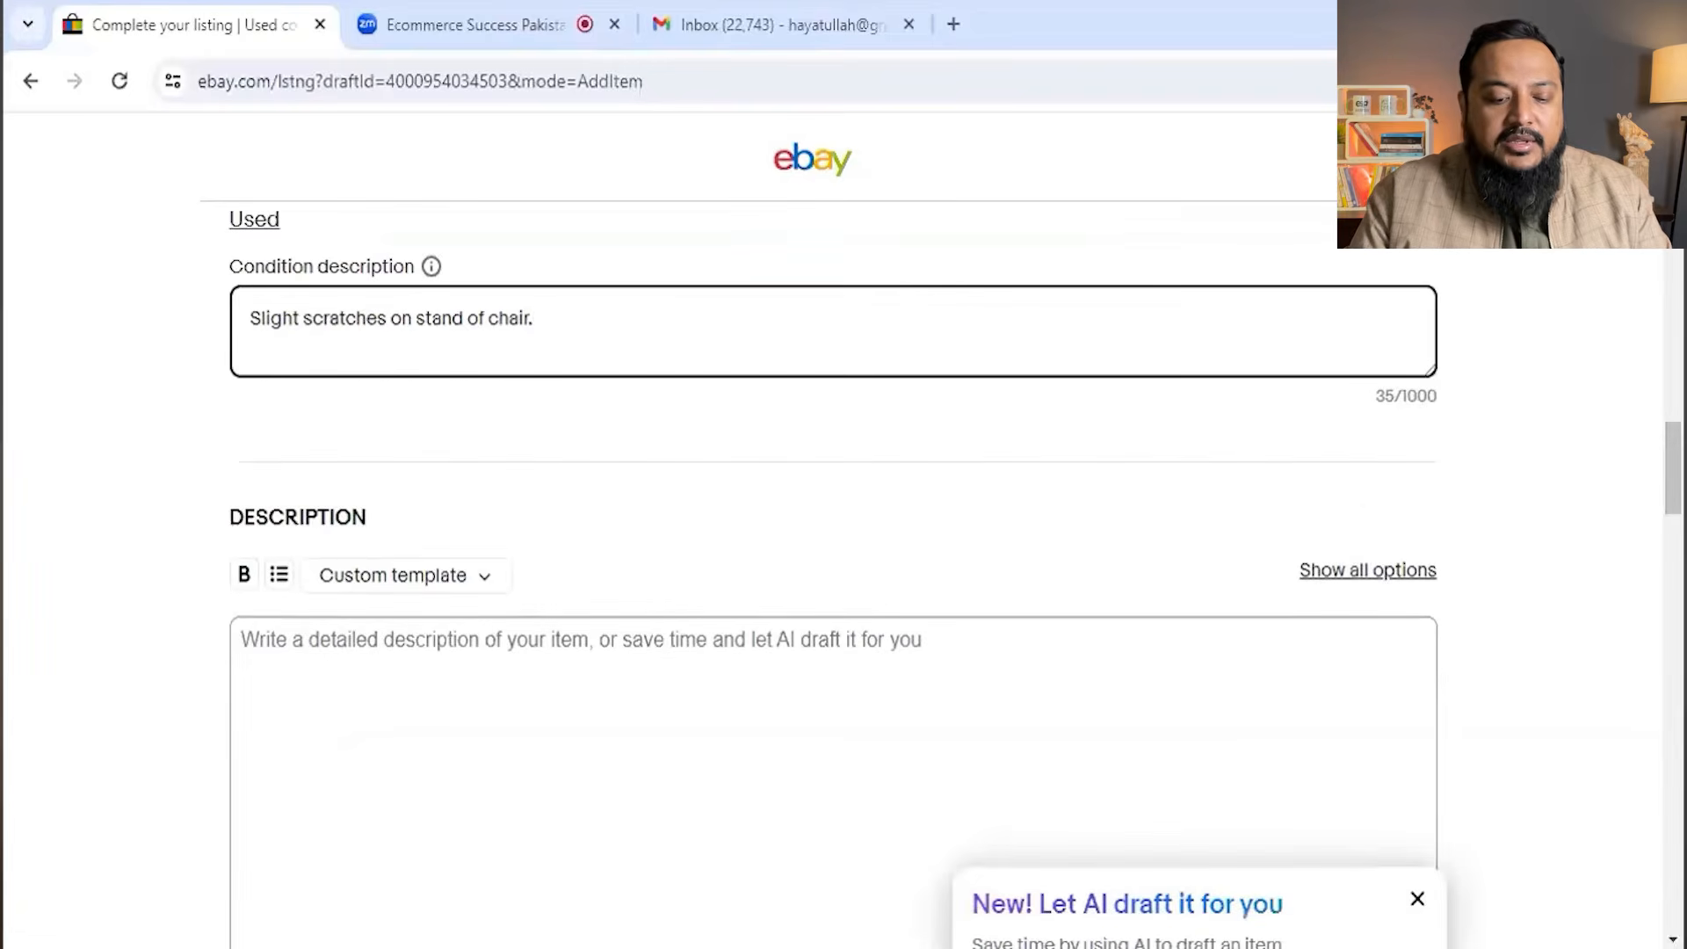
pyautogui.click(573, 654)
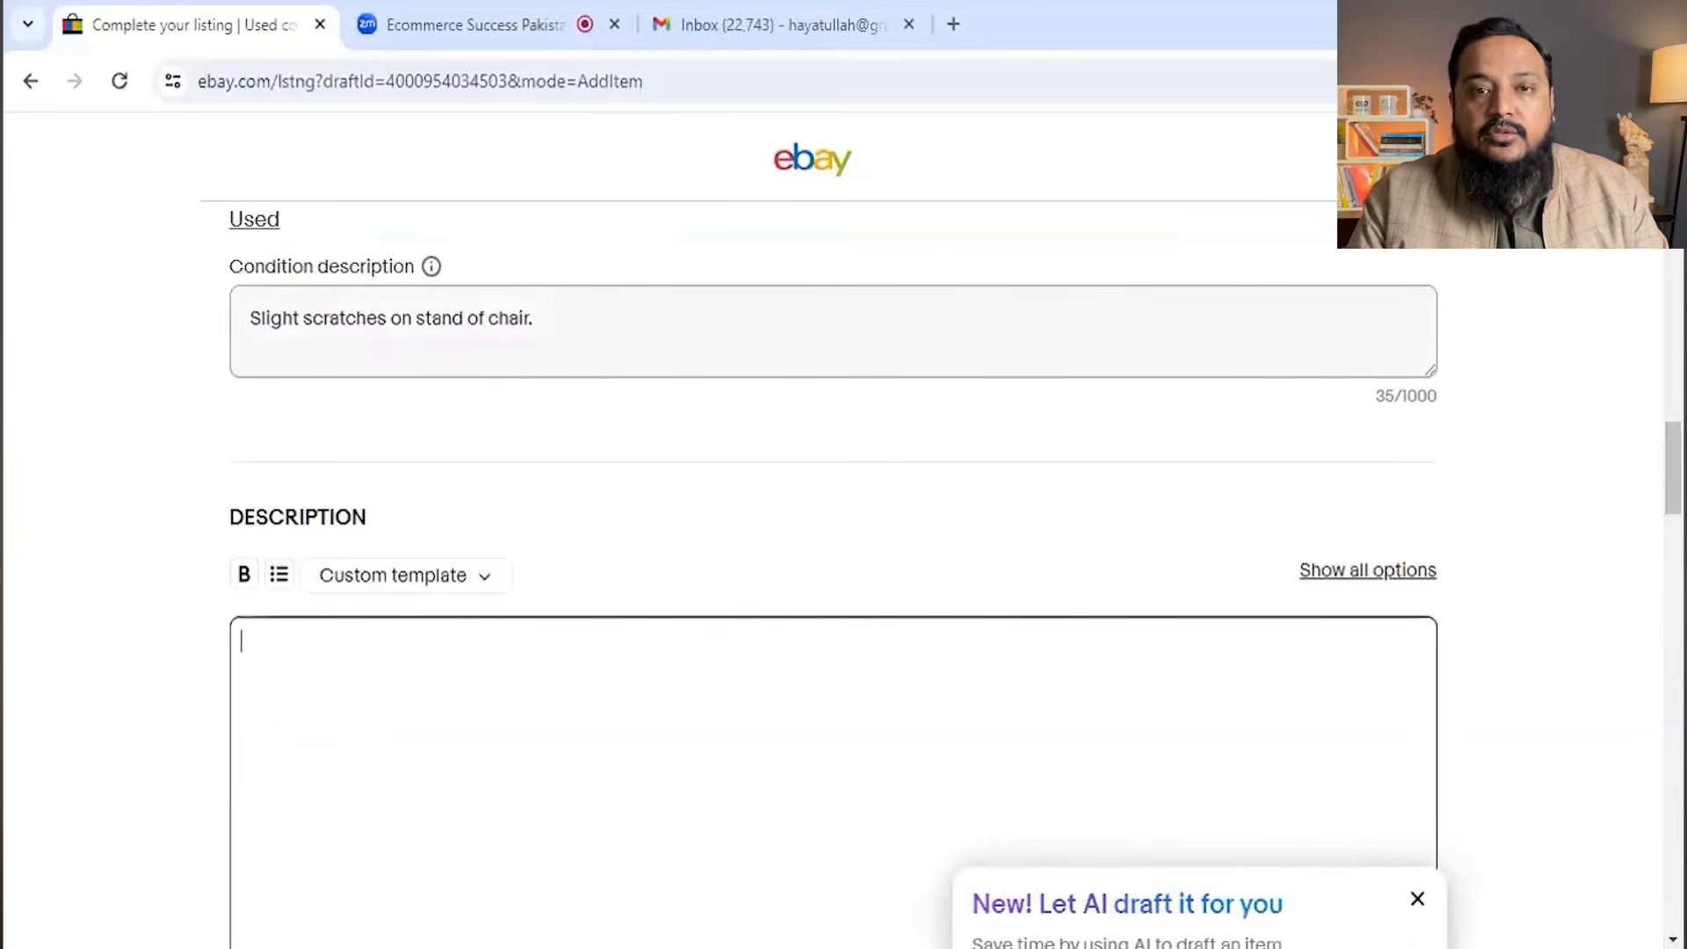
pyautogui.moveTo(1672, 468); pyautogui.dragTo(1672, 511)
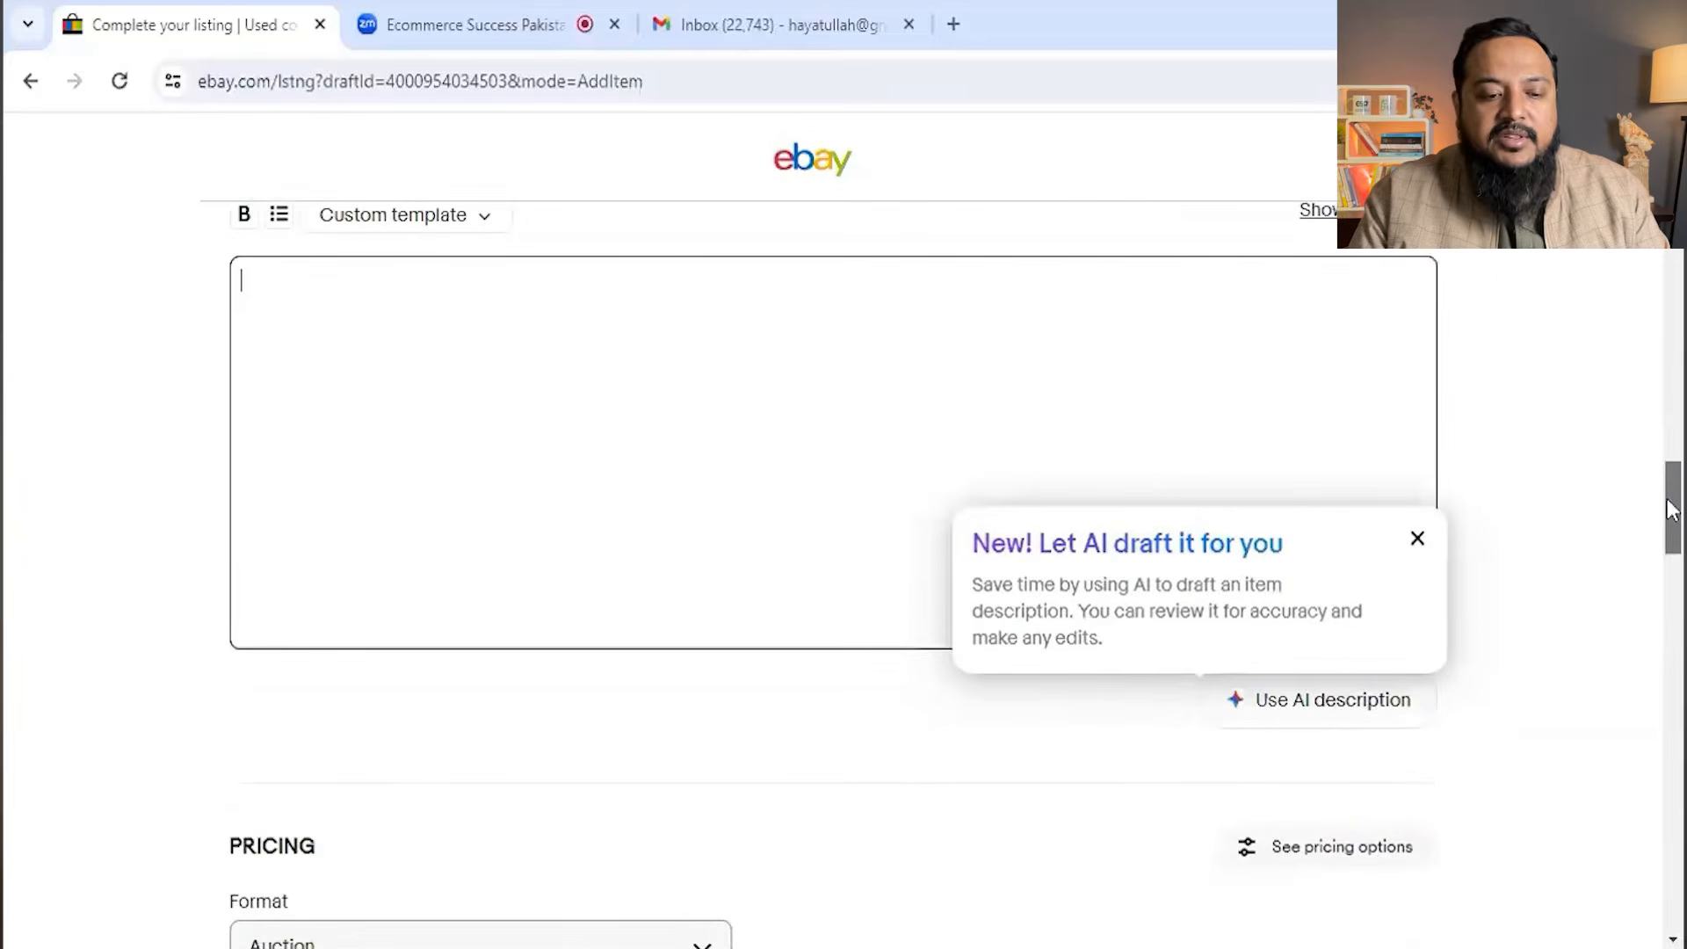
pyautogui.click(1387, 712)
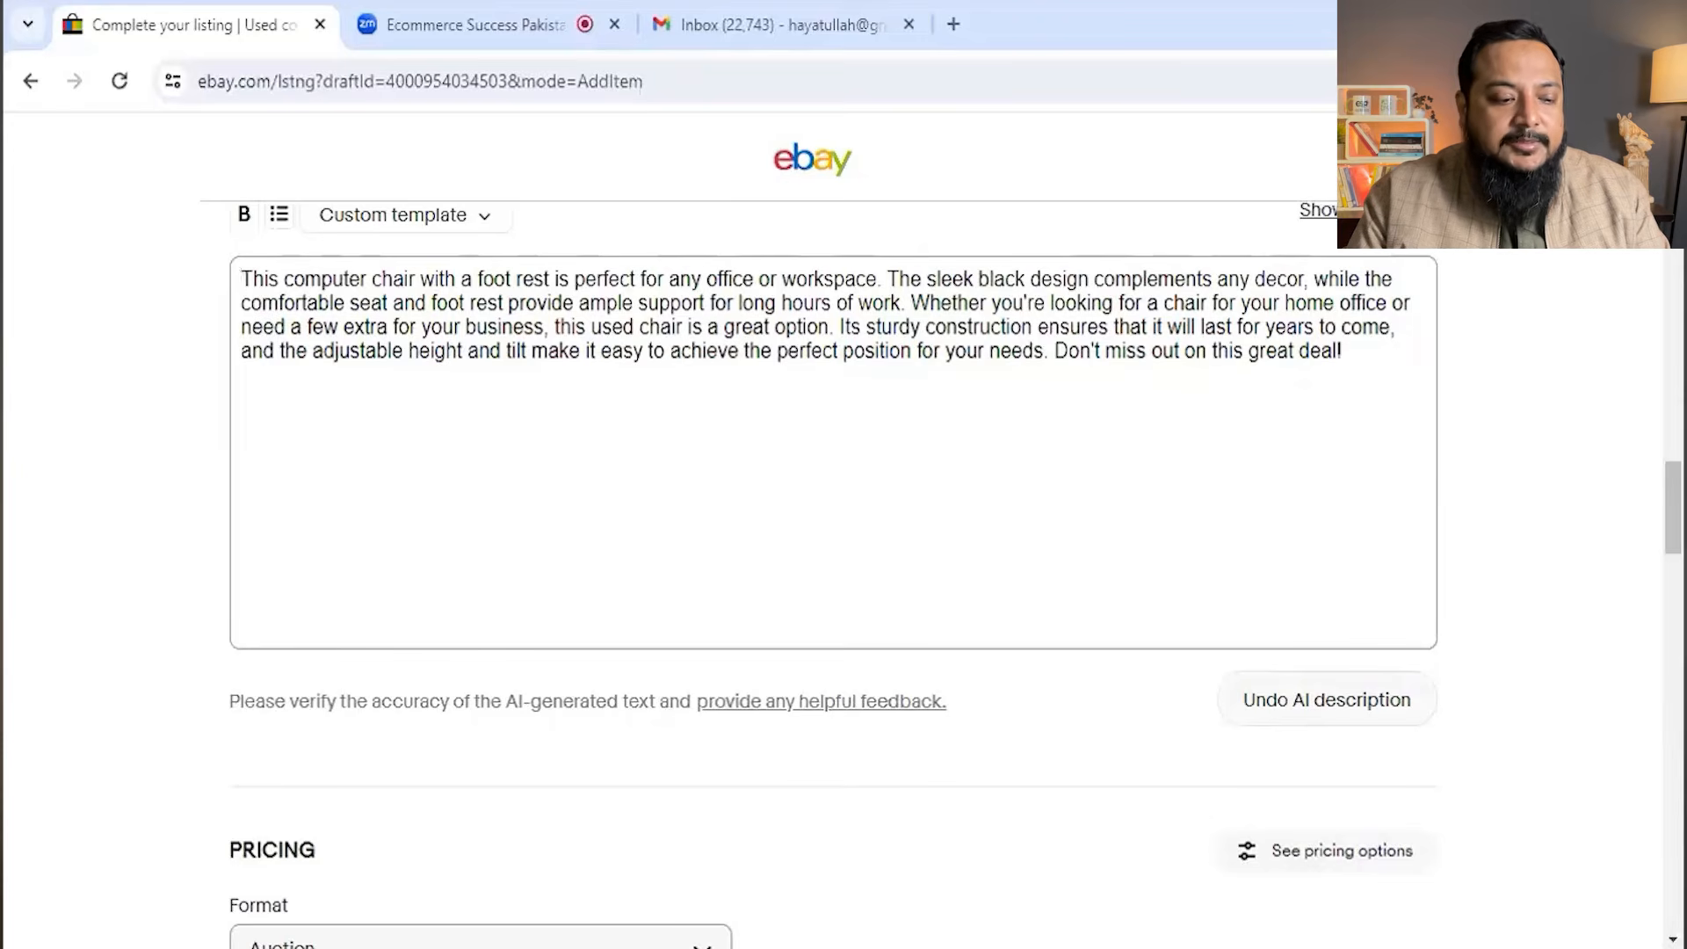
# - Change the pricing format to Buy It Now and set the price to $70
pyautogui.moveTo(1674, 503); pyautogui.dragTo(1674, 558)
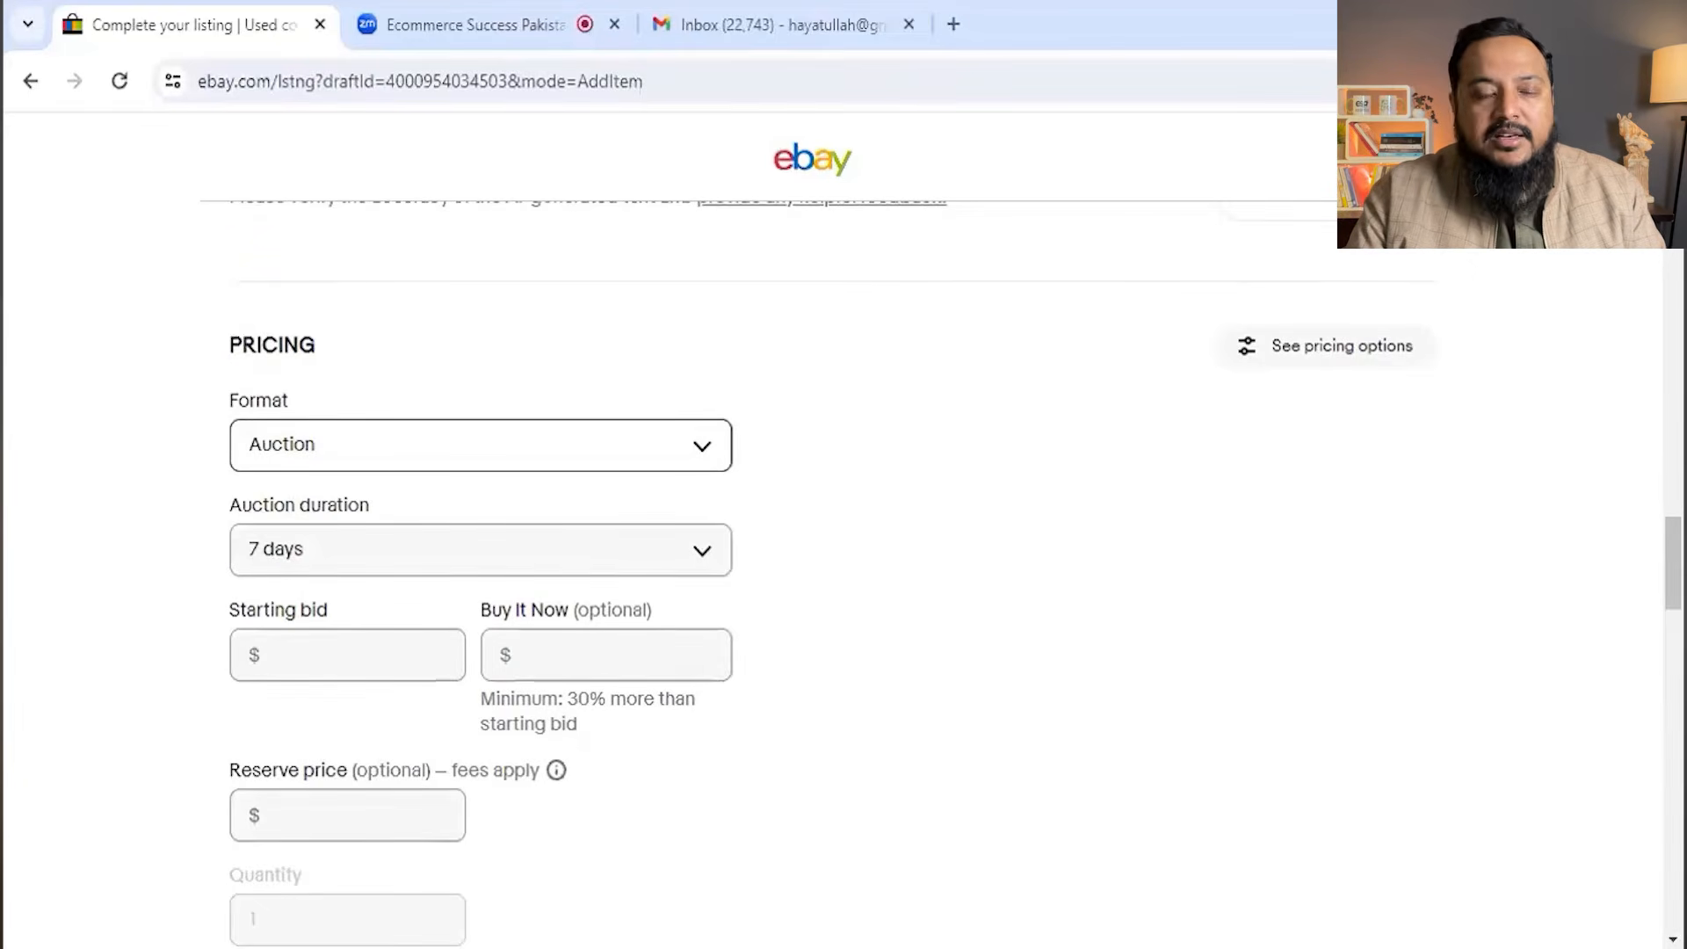
pyautogui.click(671, 467)
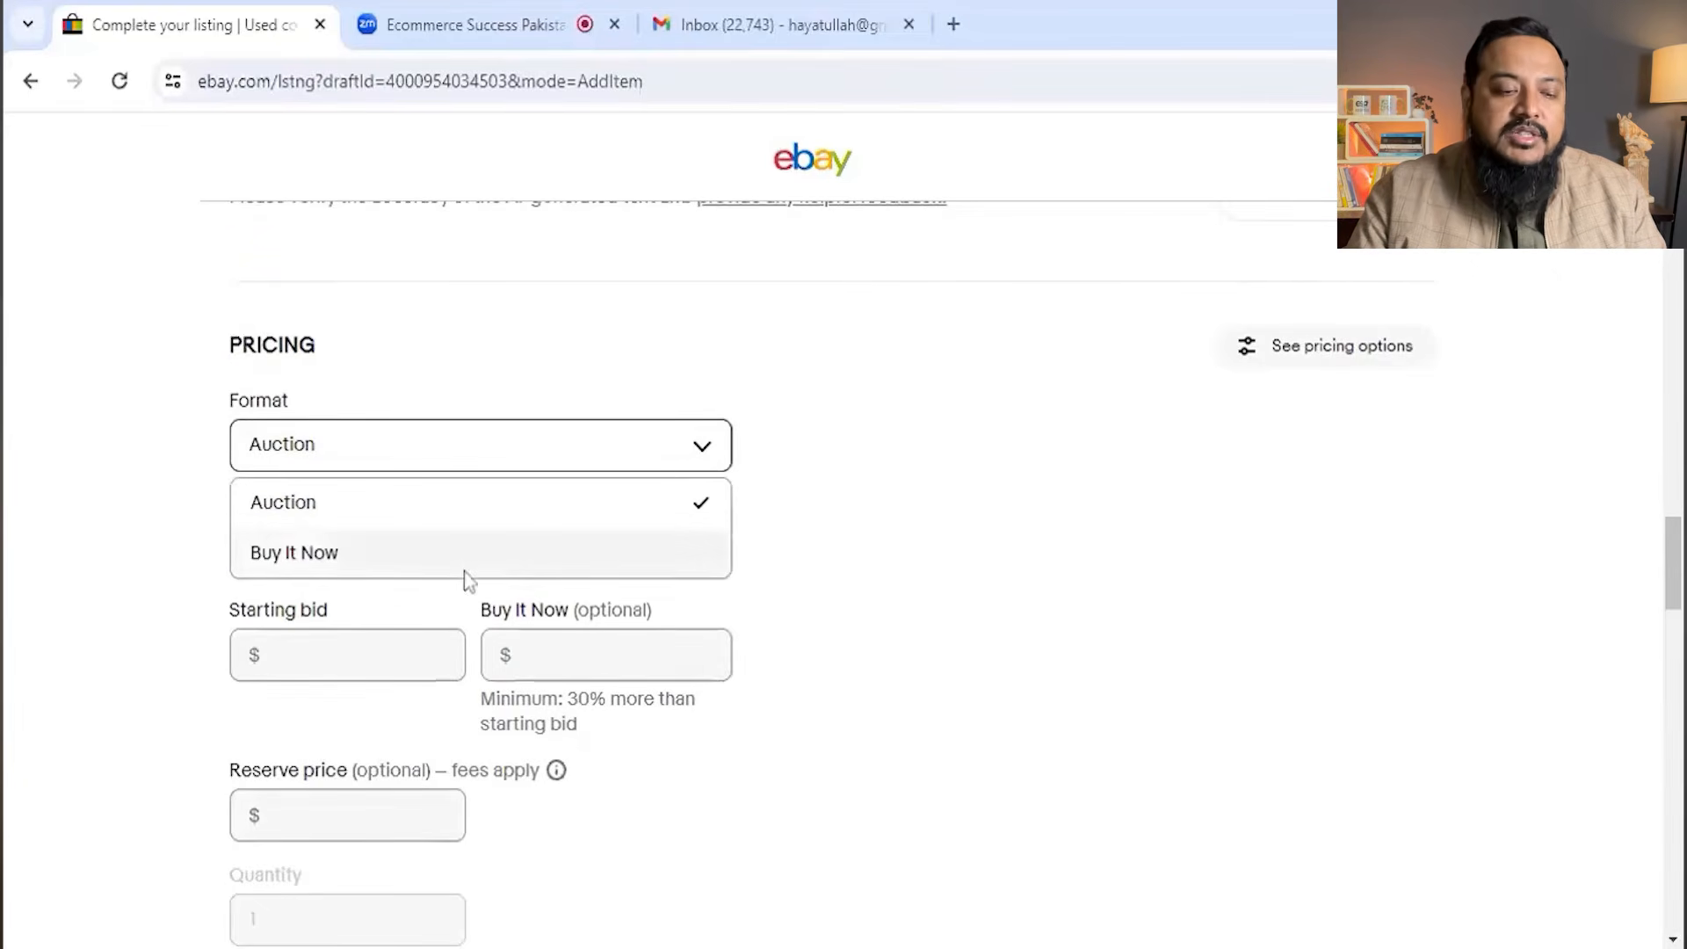
pyautogui.click(466, 562)
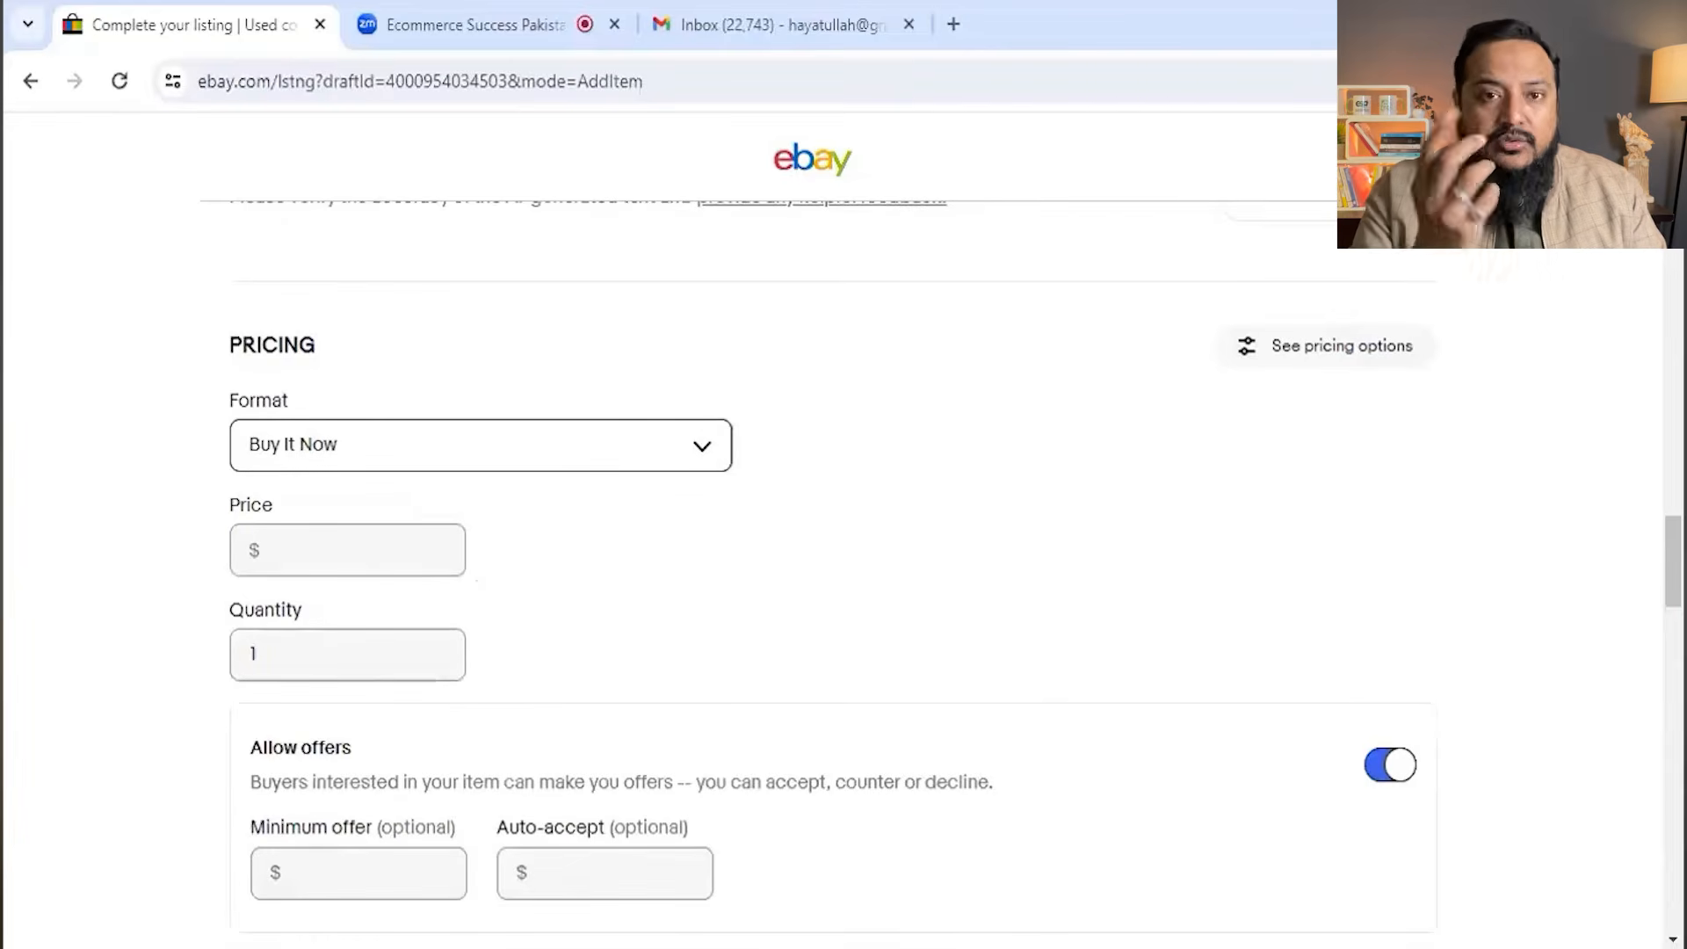
pyautogui.click(230, 543)
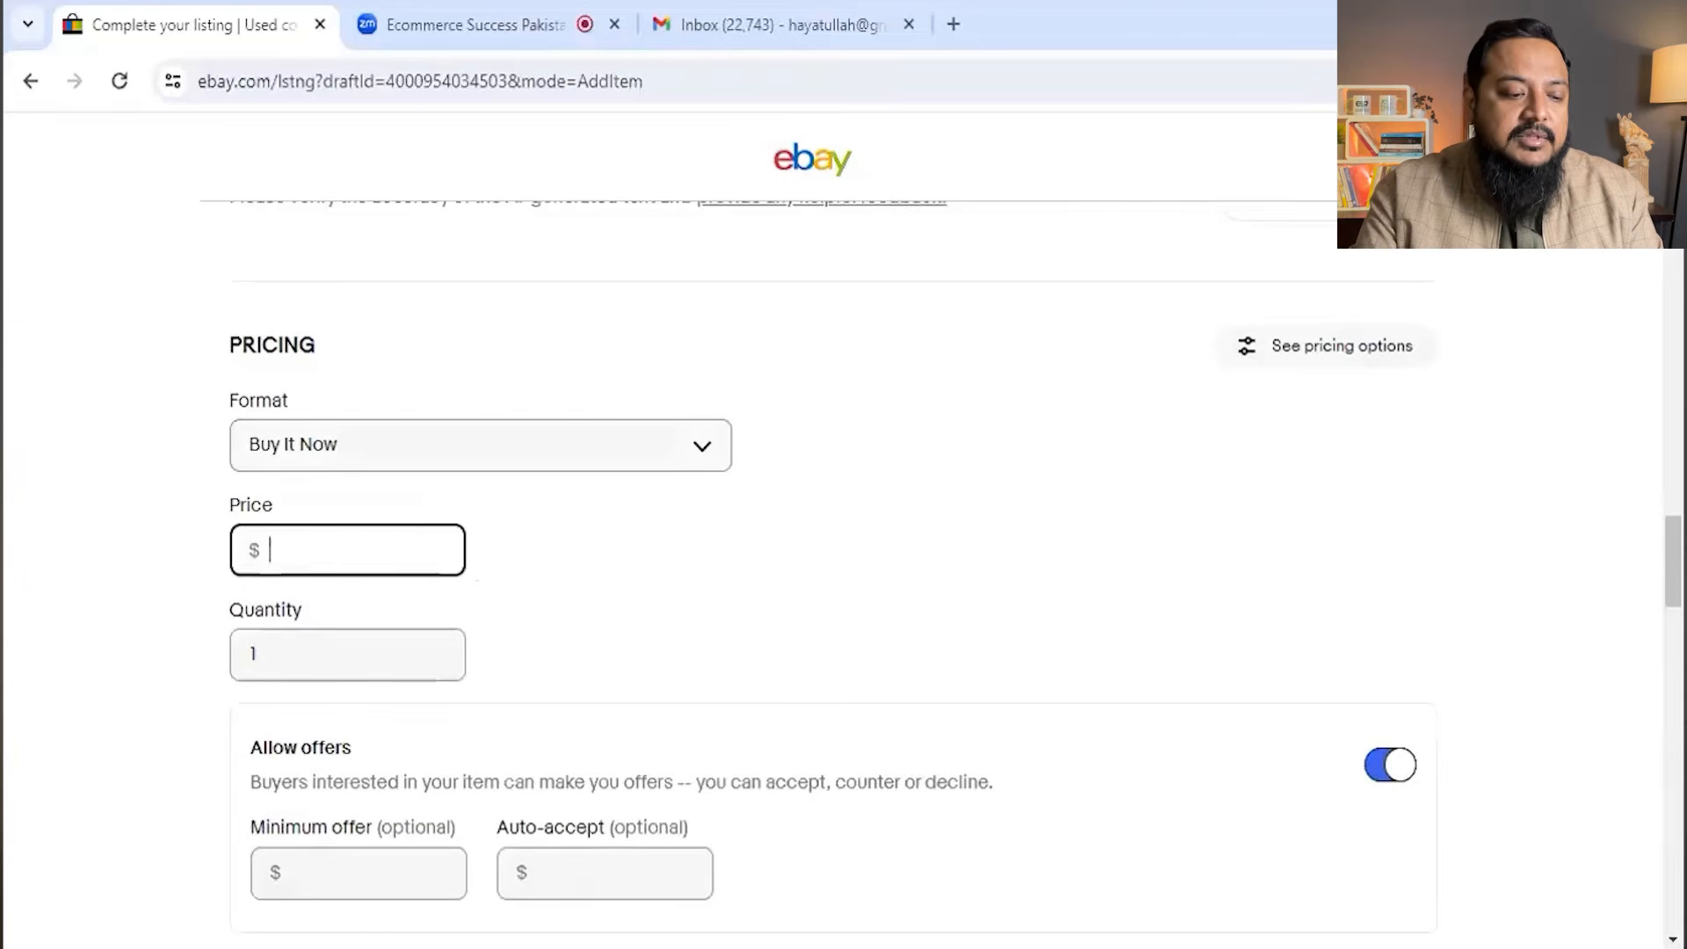
pyautogui.write('70')
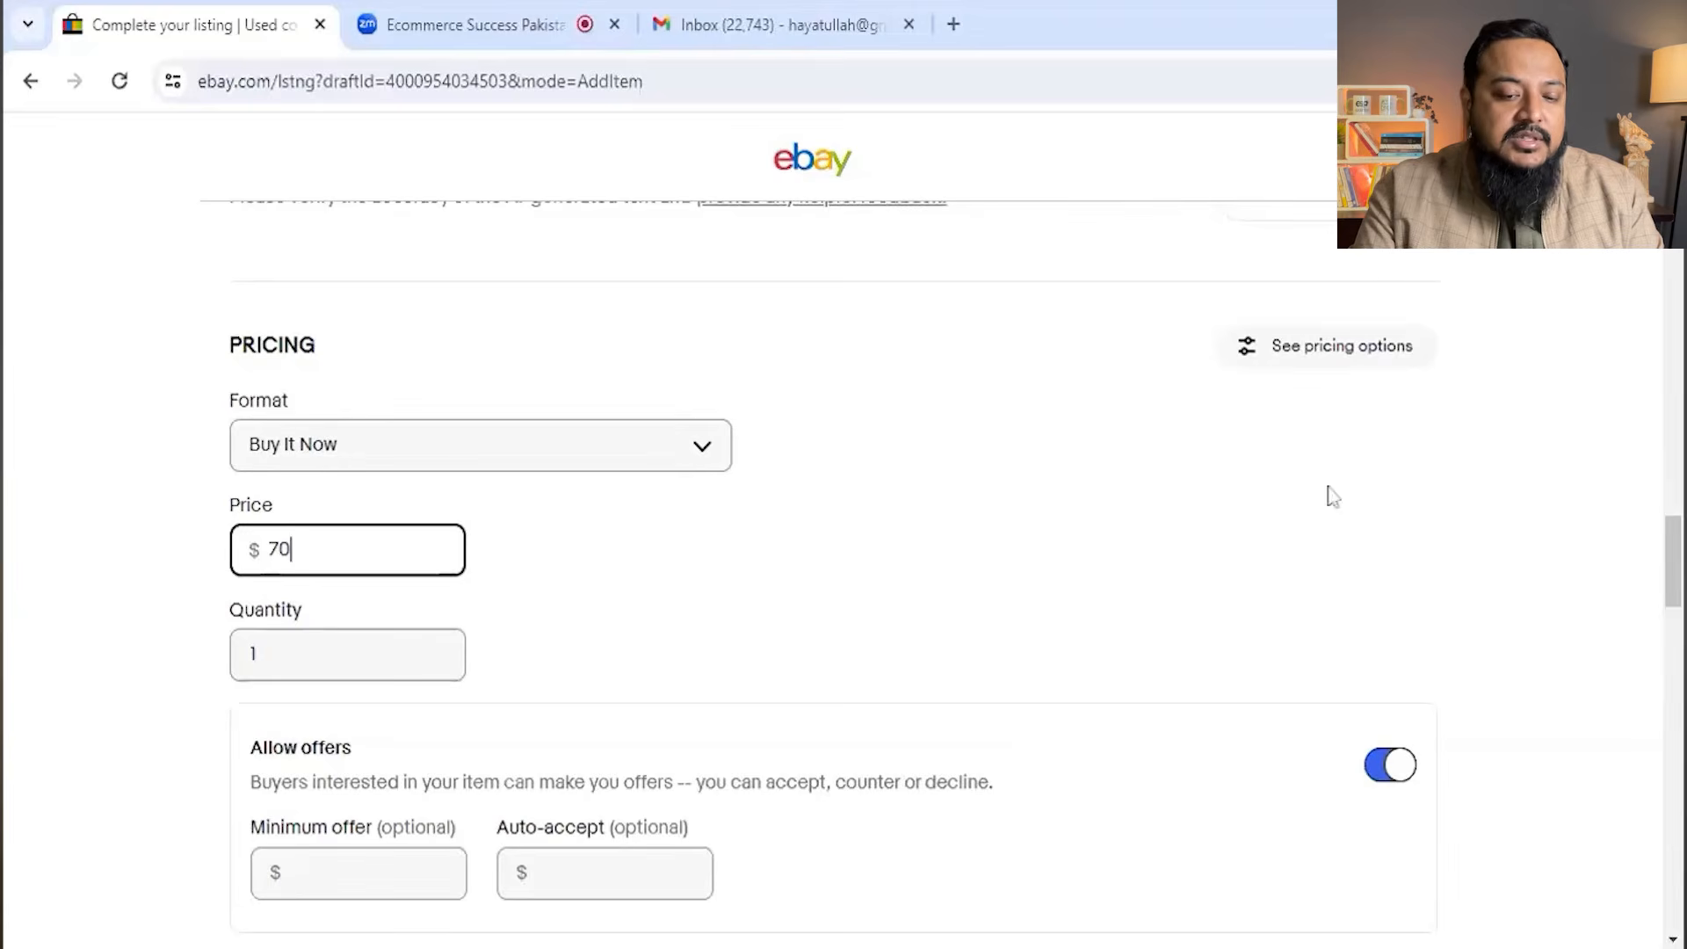
# - Disable the Allow offers option in the listing's pricing section
pyautogui.scroll(-2, 1673, 563)
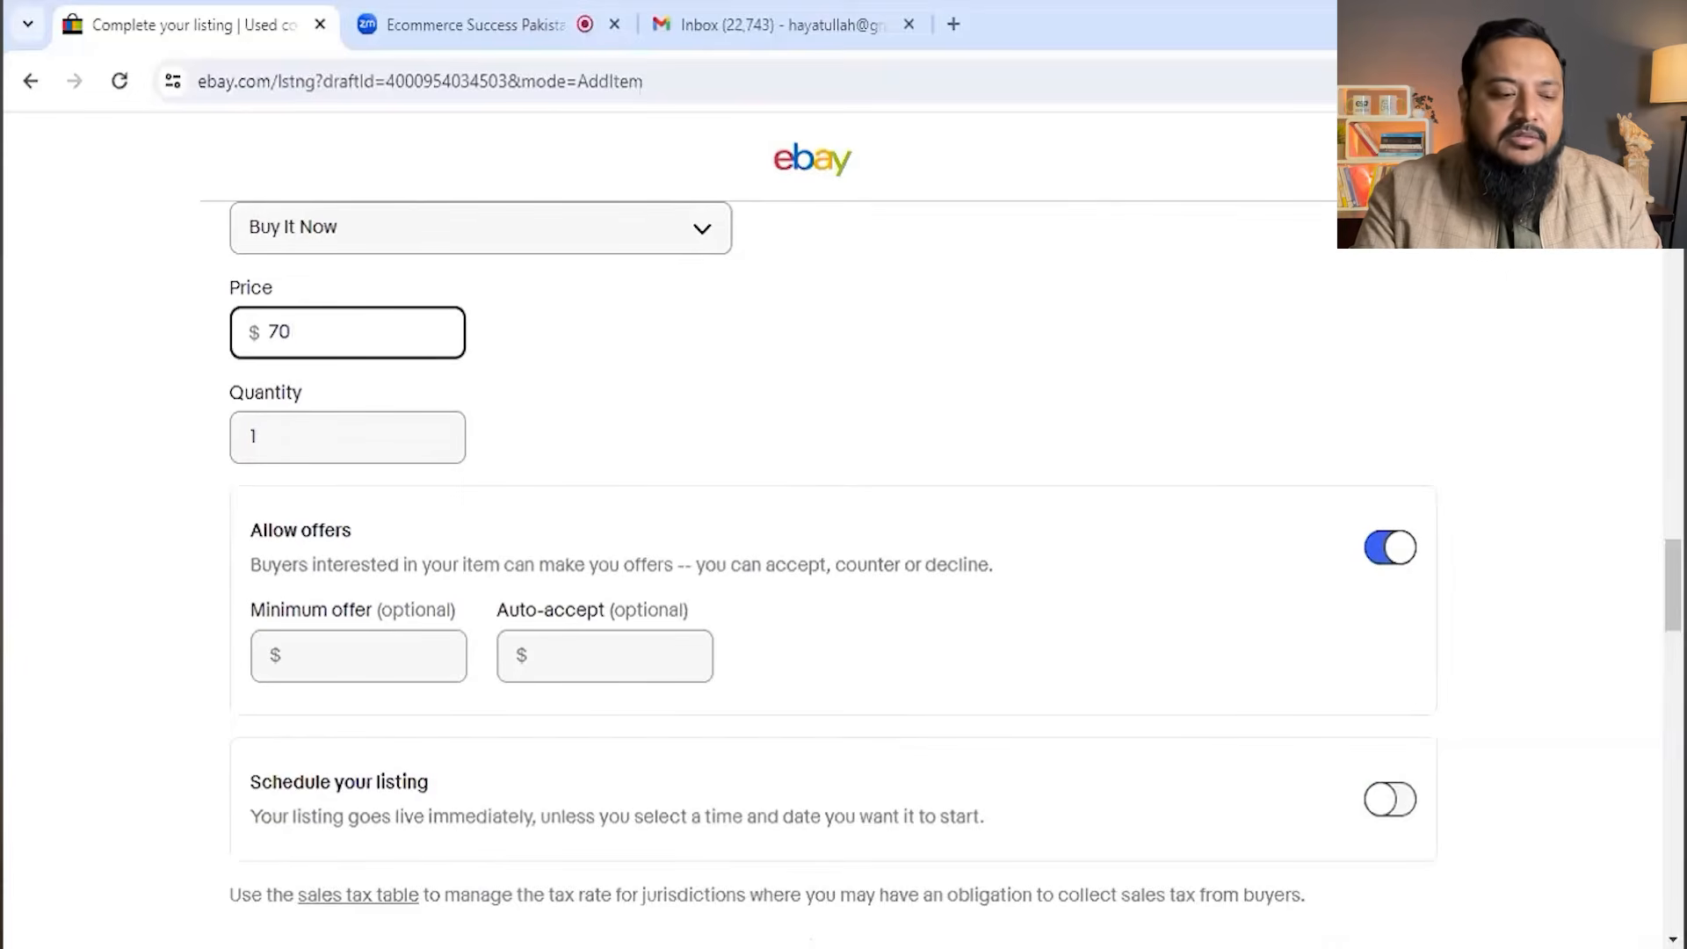
pyautogui.click(308, 656)
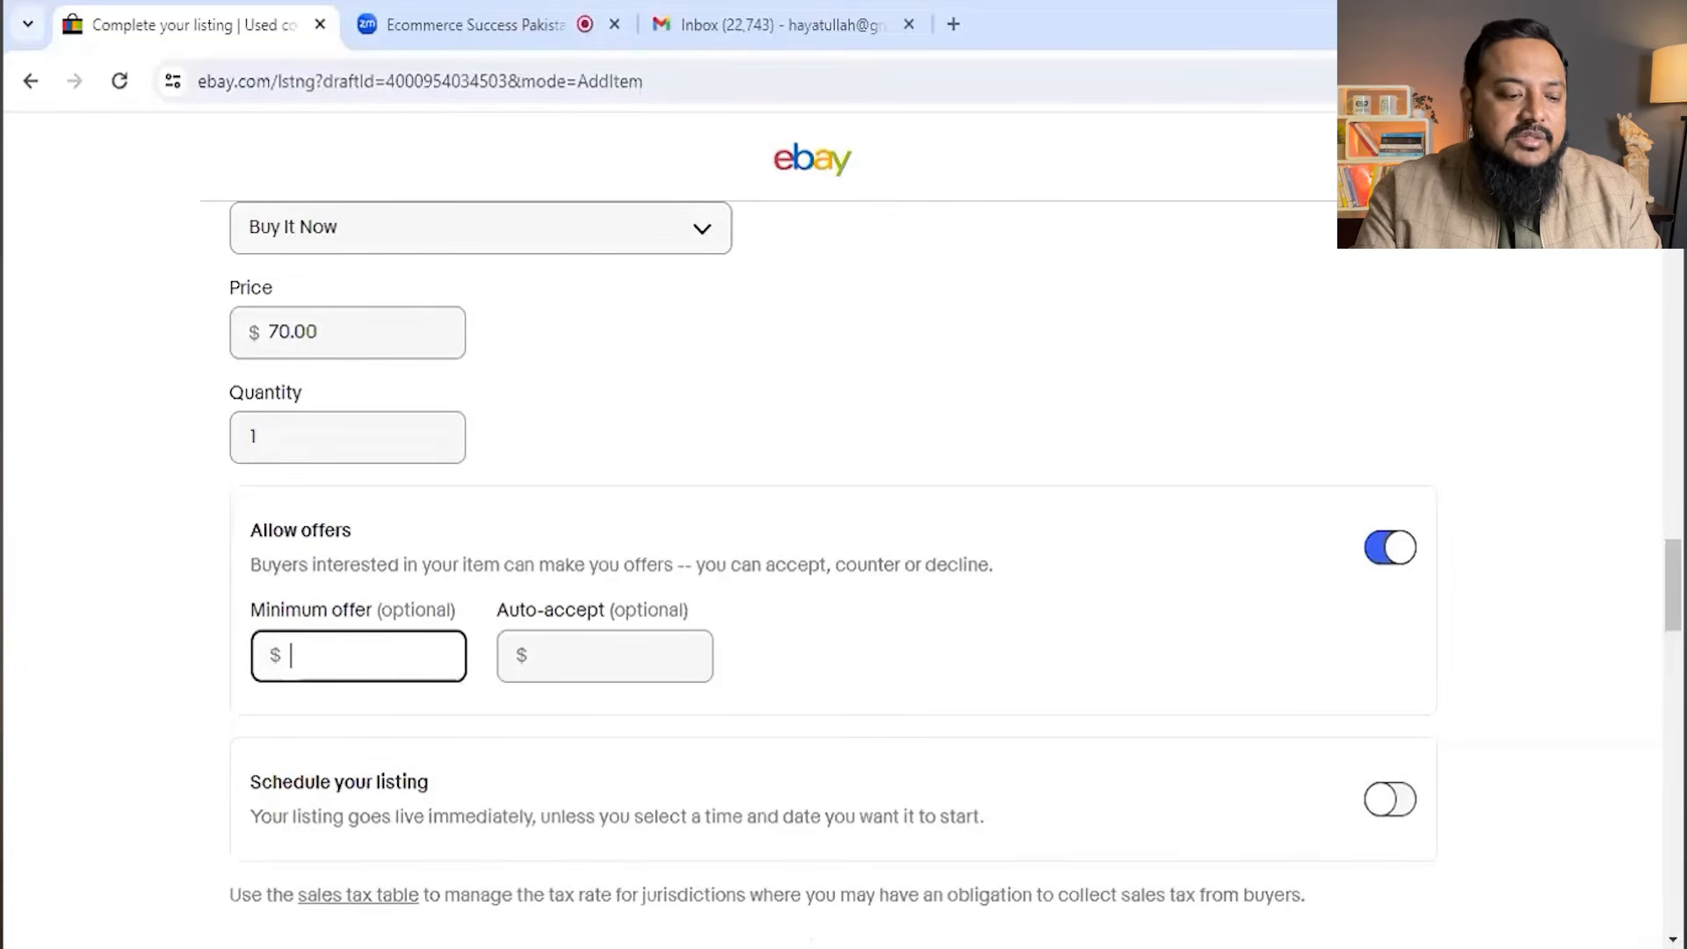
pyautogui.click(1386, 561)
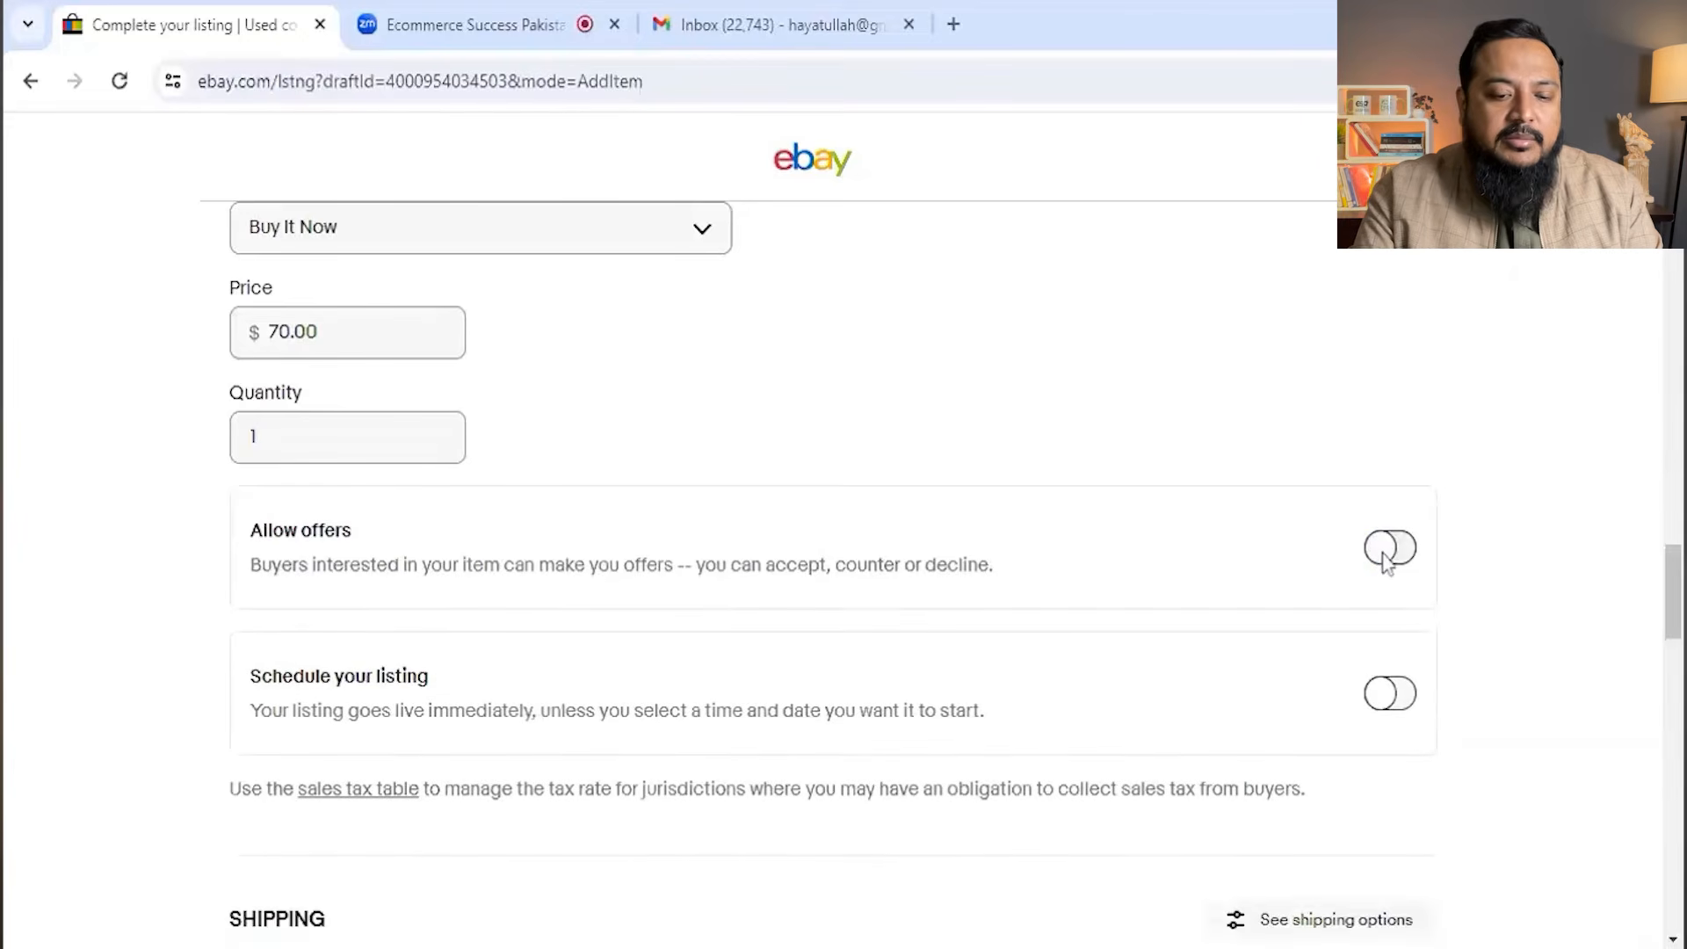
# - In the shipping preferences, set the item location's city to Islamabad and the handling time to 5 business days
pyautogui.moveTo(1676, 608); pyautogui.dragTo(1663, 683)
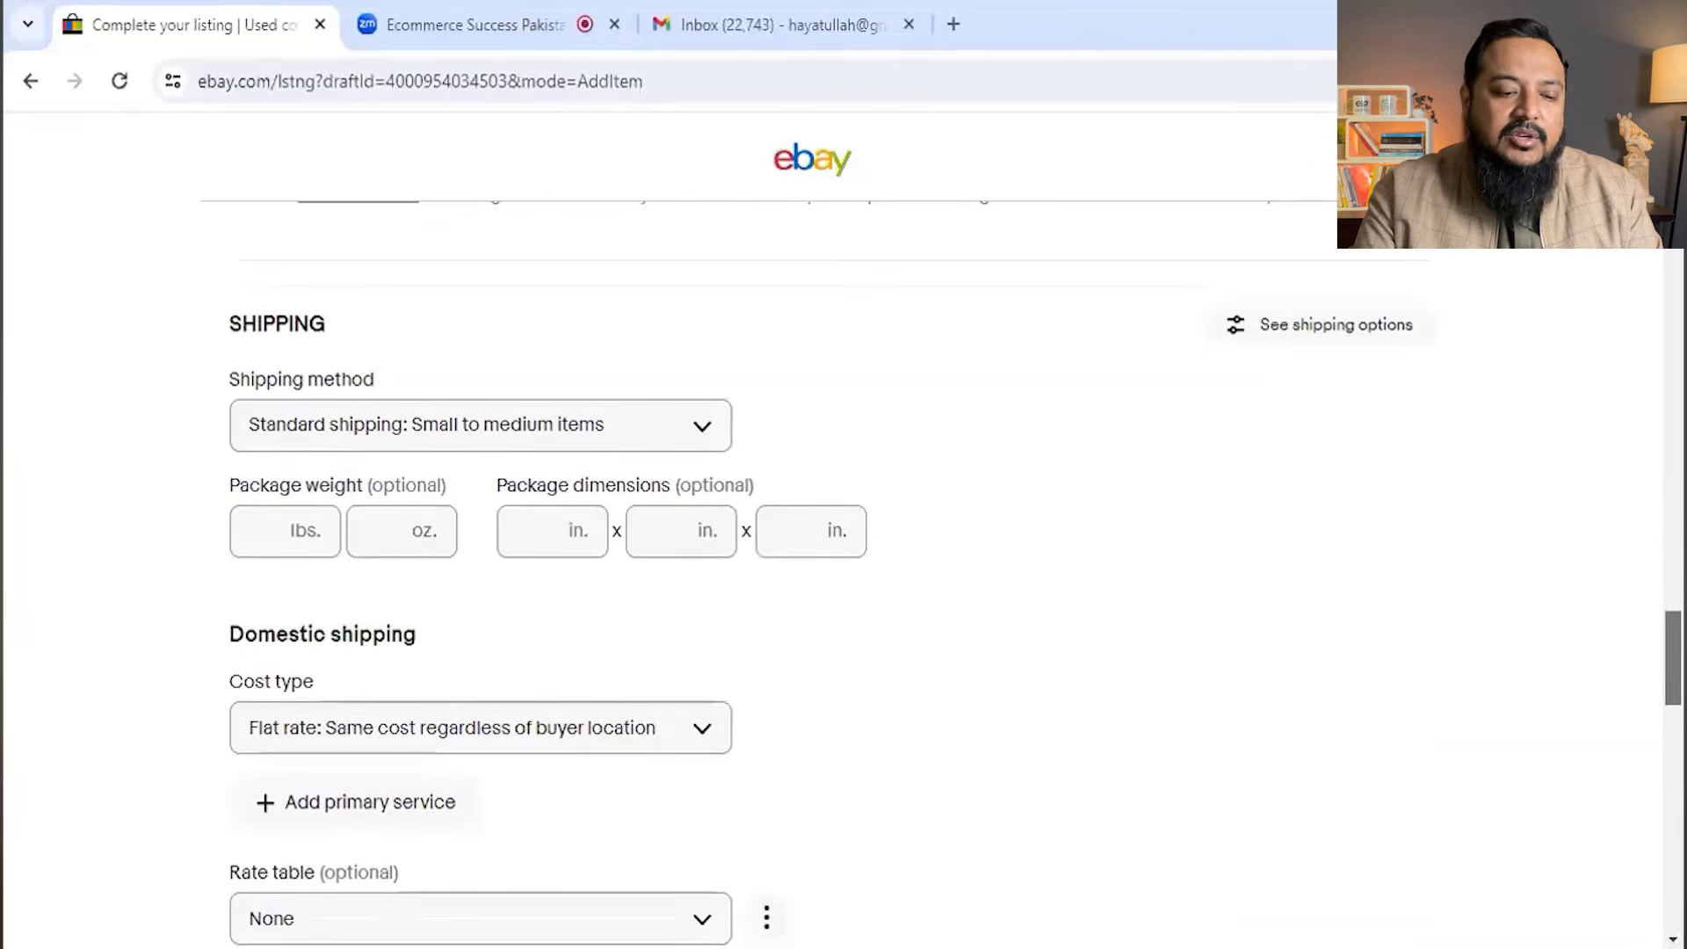
pyautogui.moveTo(1673, 655); pyautogui.dragTo(1674, 720)
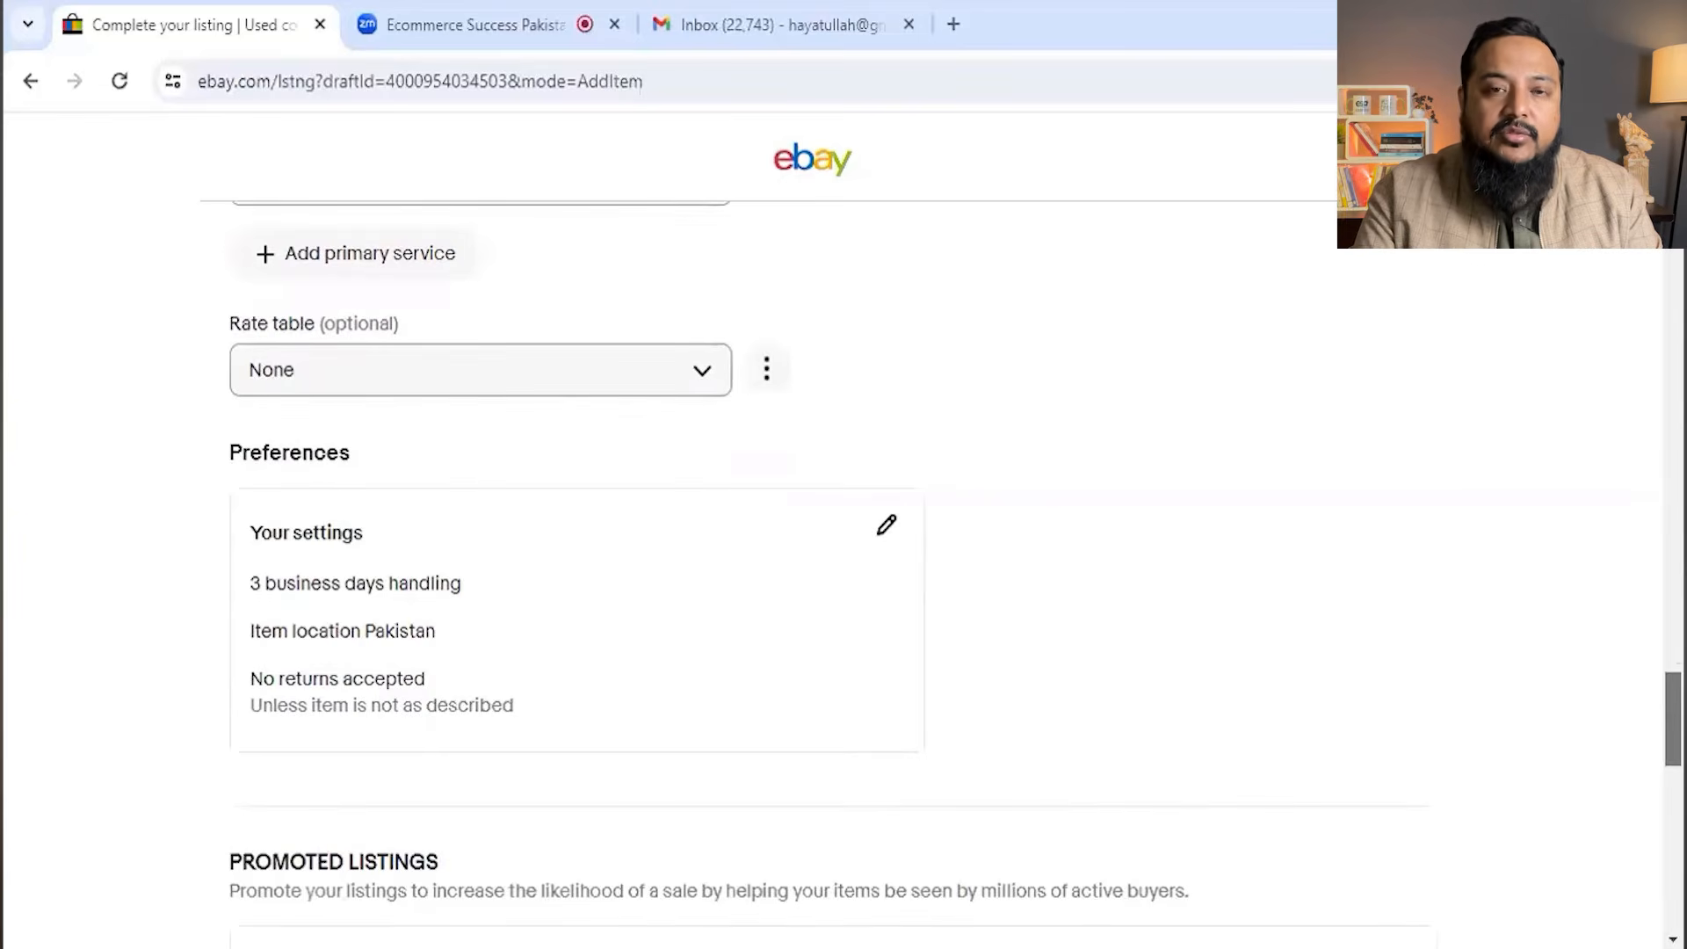
pyautogui.click(880, 538)
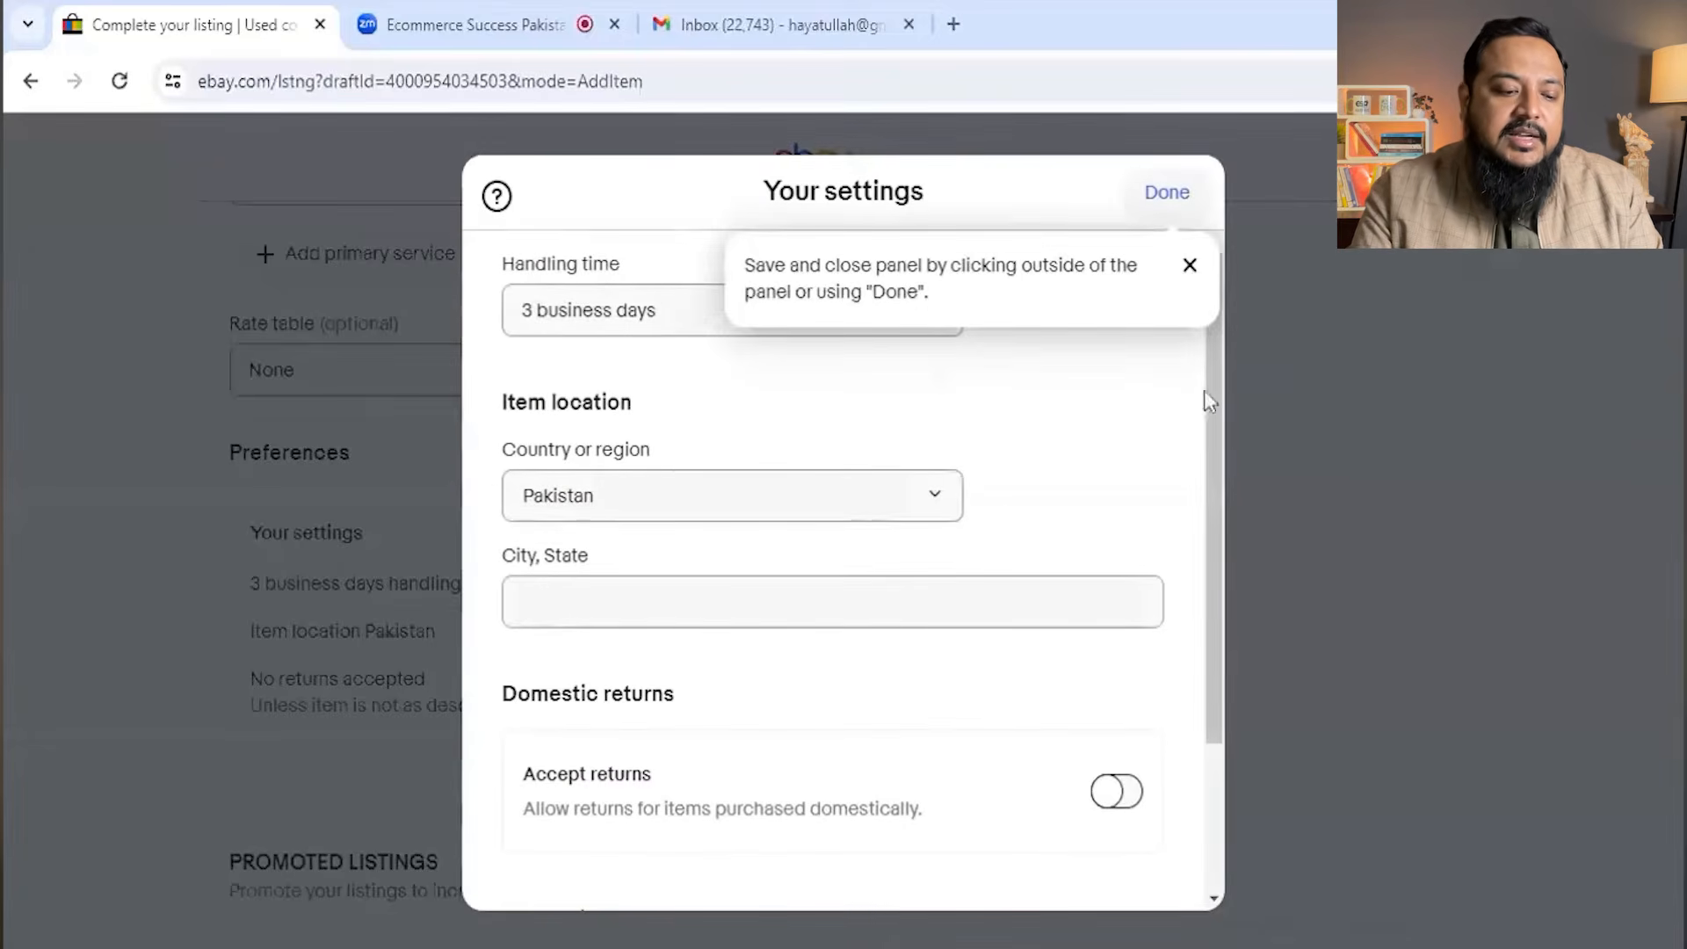
pyautogui.click(826, 602)
pyautogui.write('Islamabad')
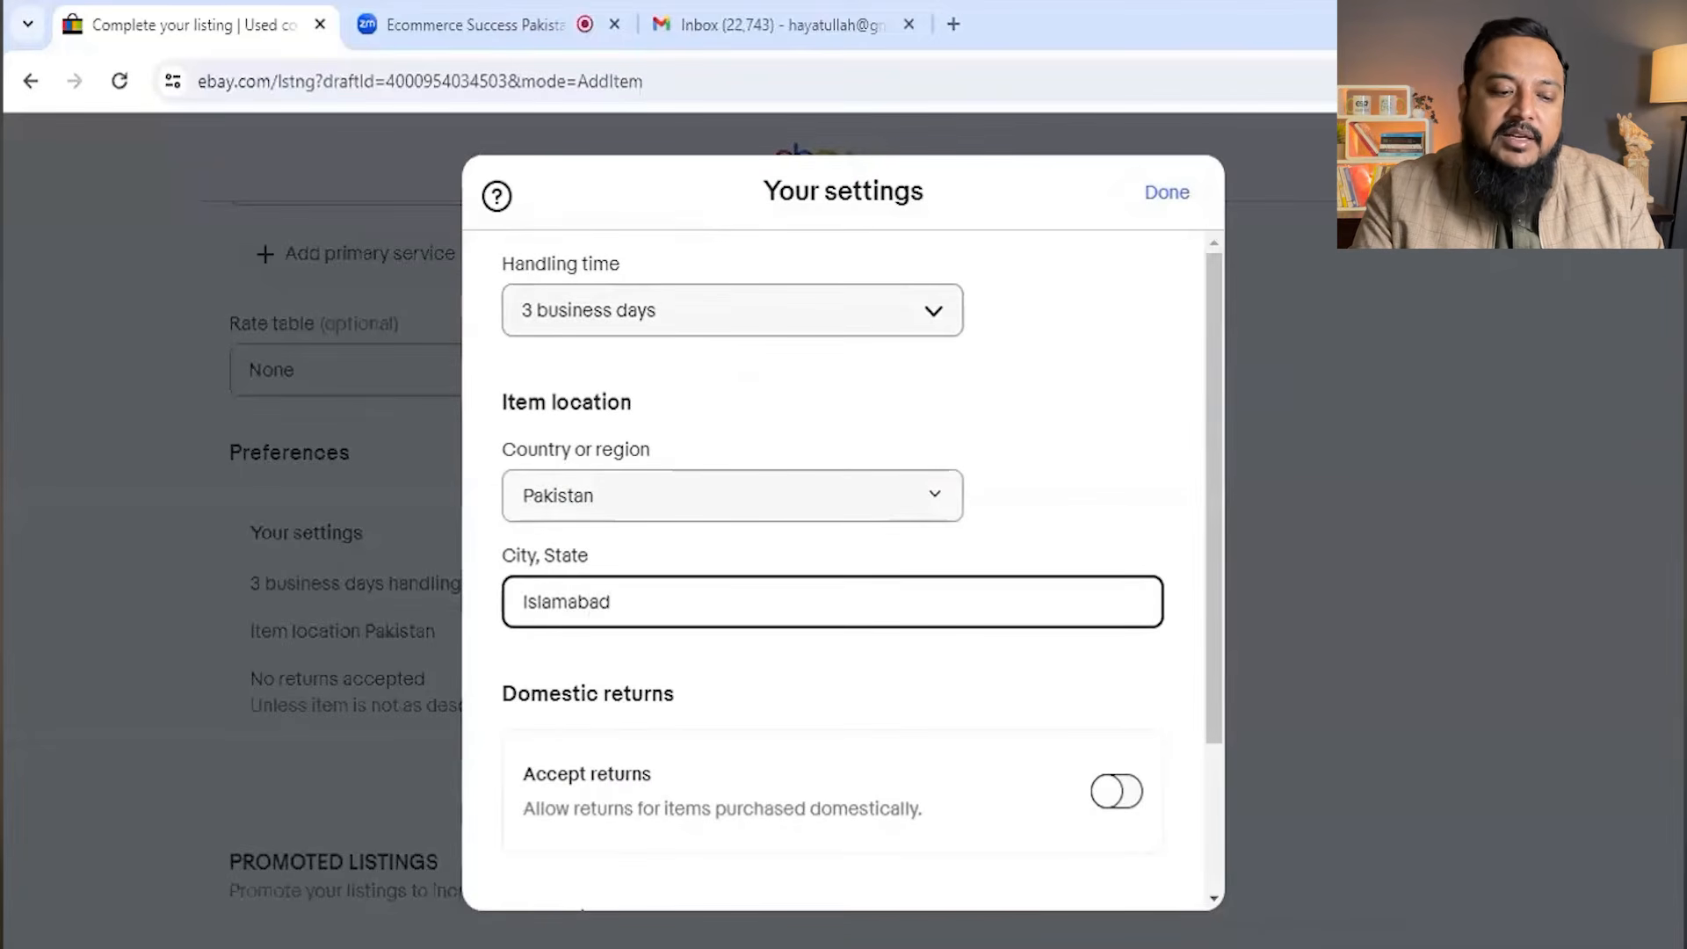
pyautogui.click(1047, 475)
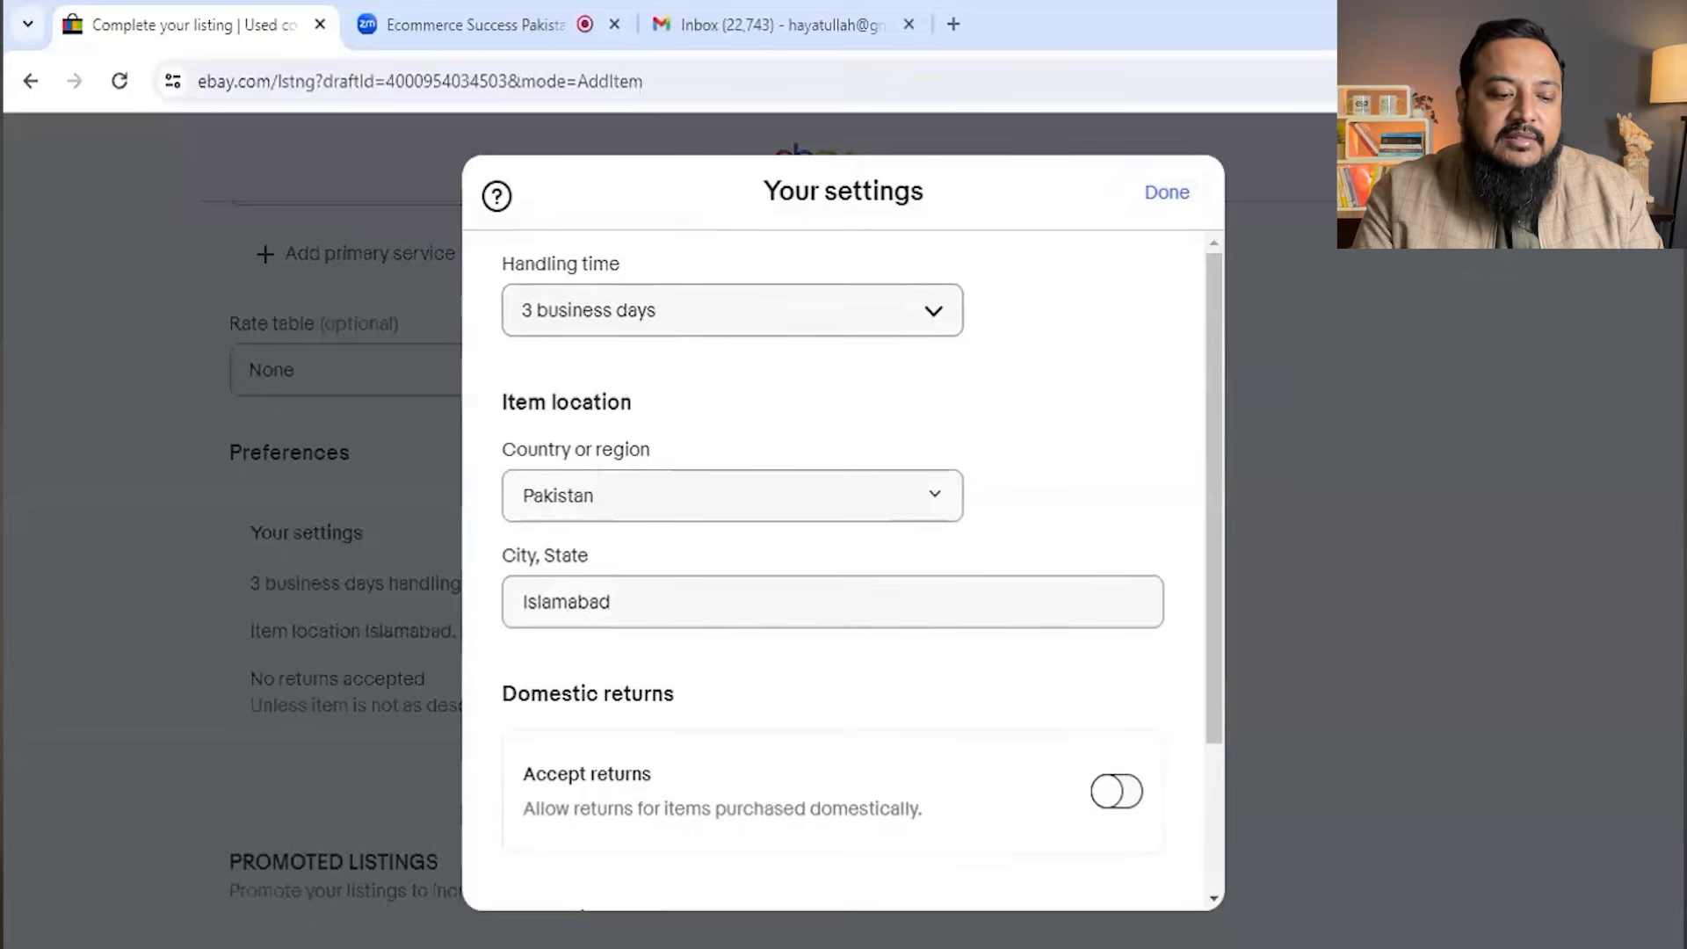
pyautogui.click(667, 324)
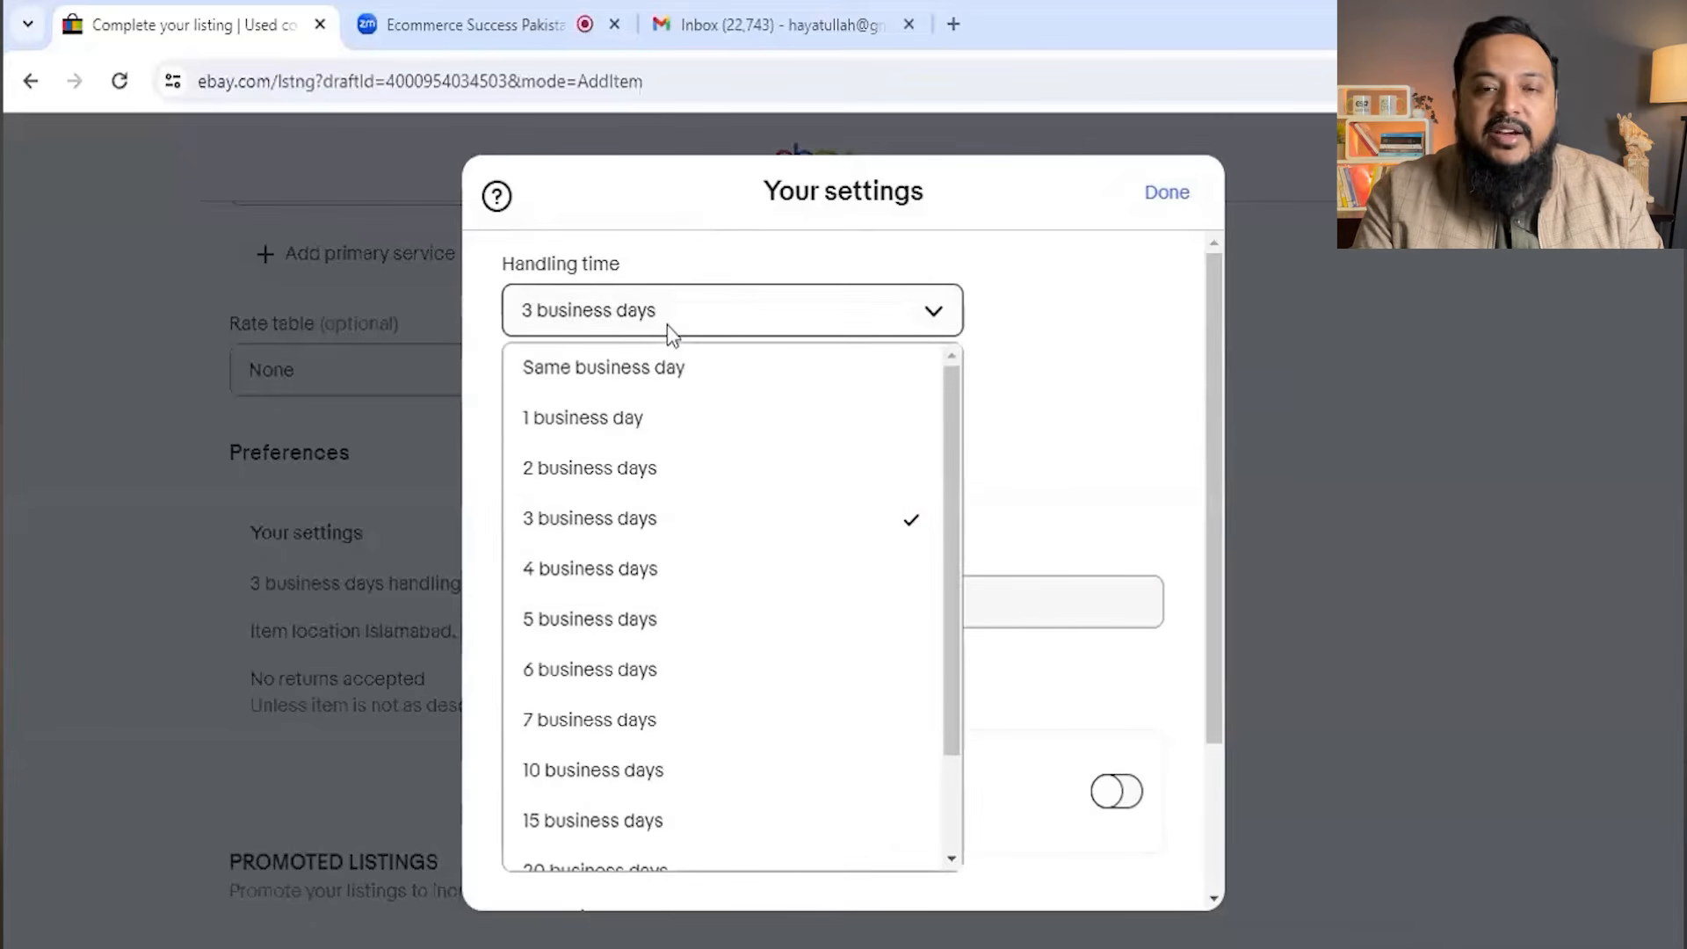
pyautogui.click(649, 626)
# - Turn on domestic returns in the listing's settings and set the allowed return period to 14 days
pyautogui.scroll(-1, 1186, 489)
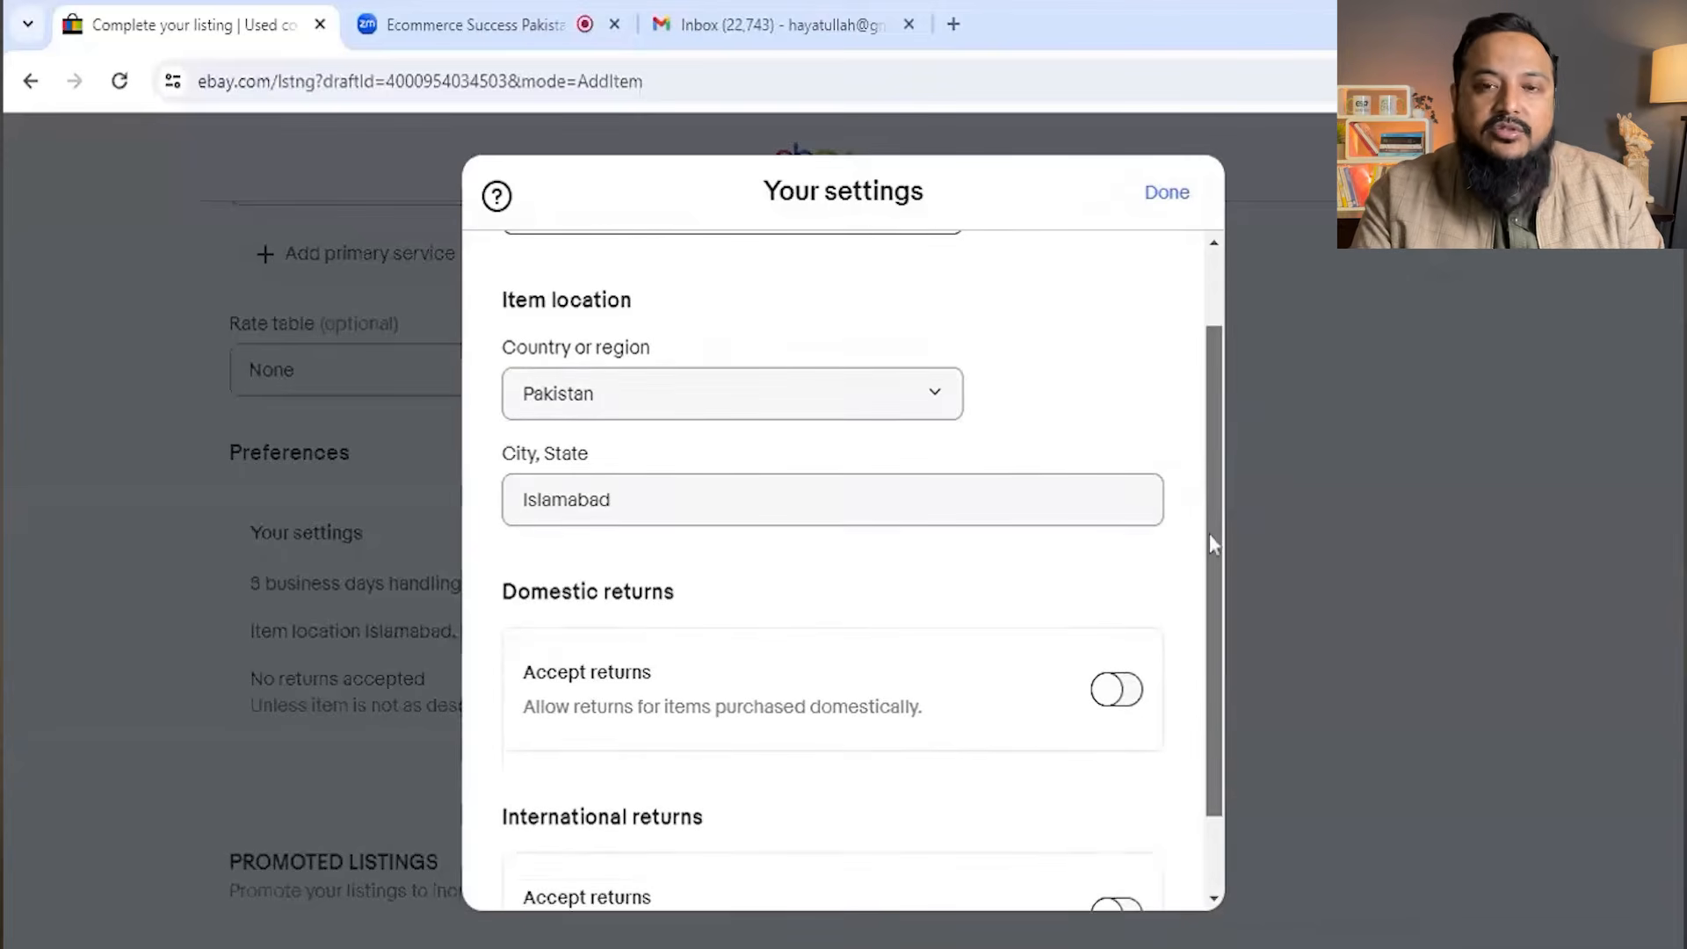
pyautogui.click(1123, 690)
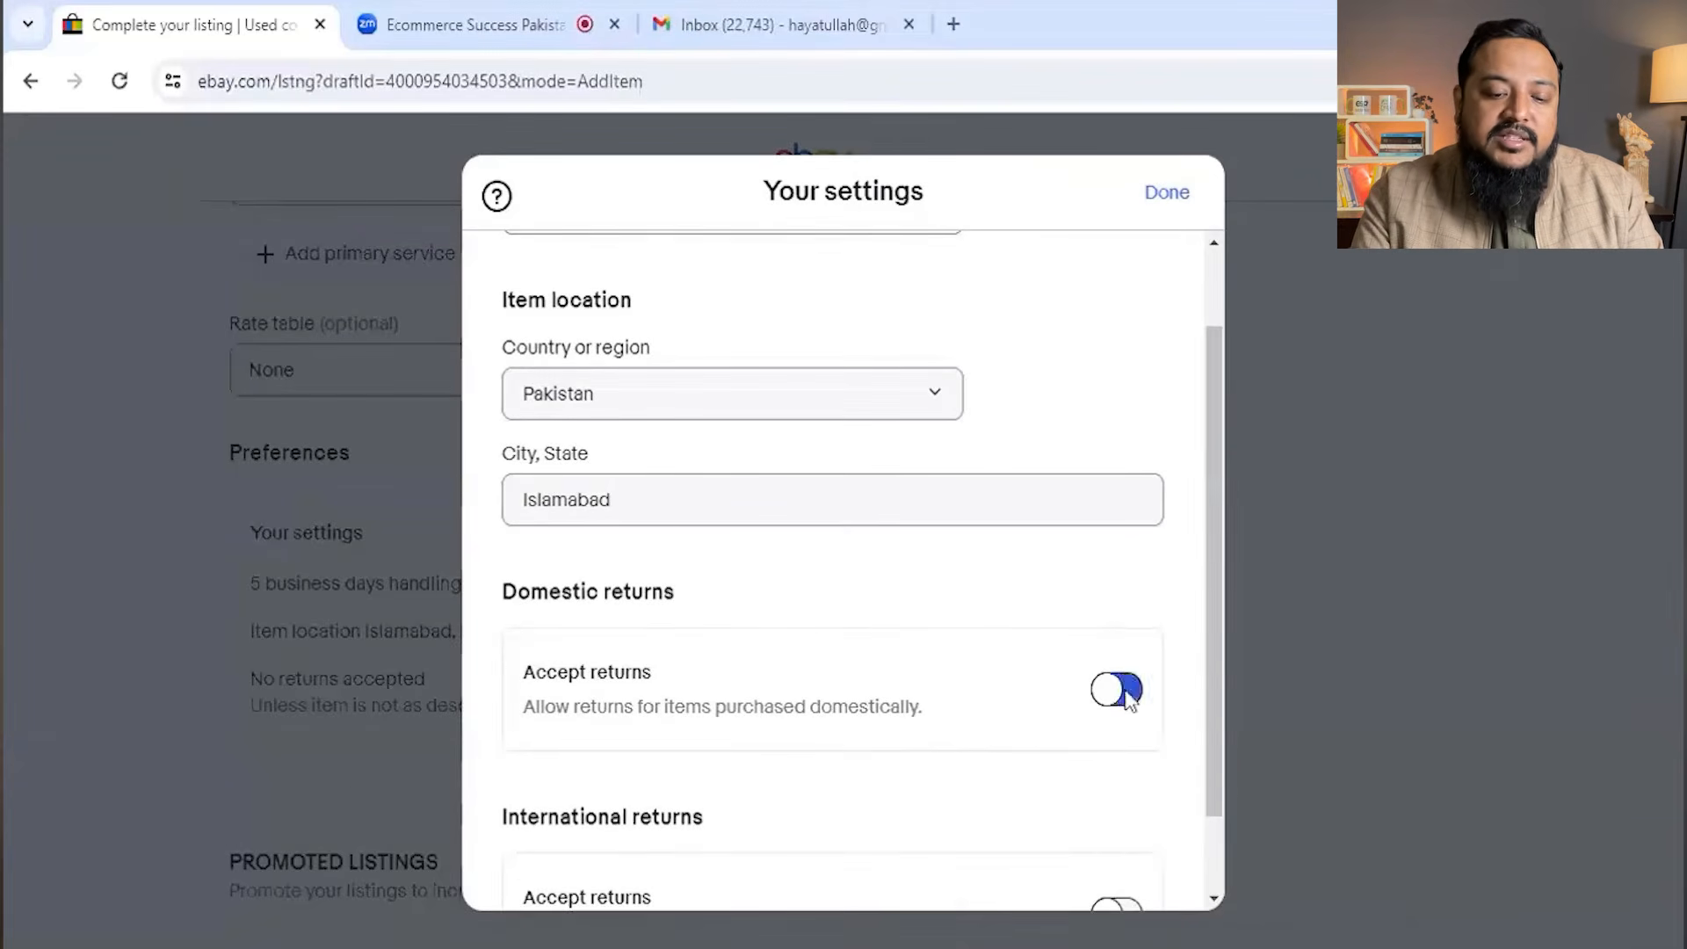
pyautogui.moveTo(1216, 483); pyautogui.dragTo(1211, 577)
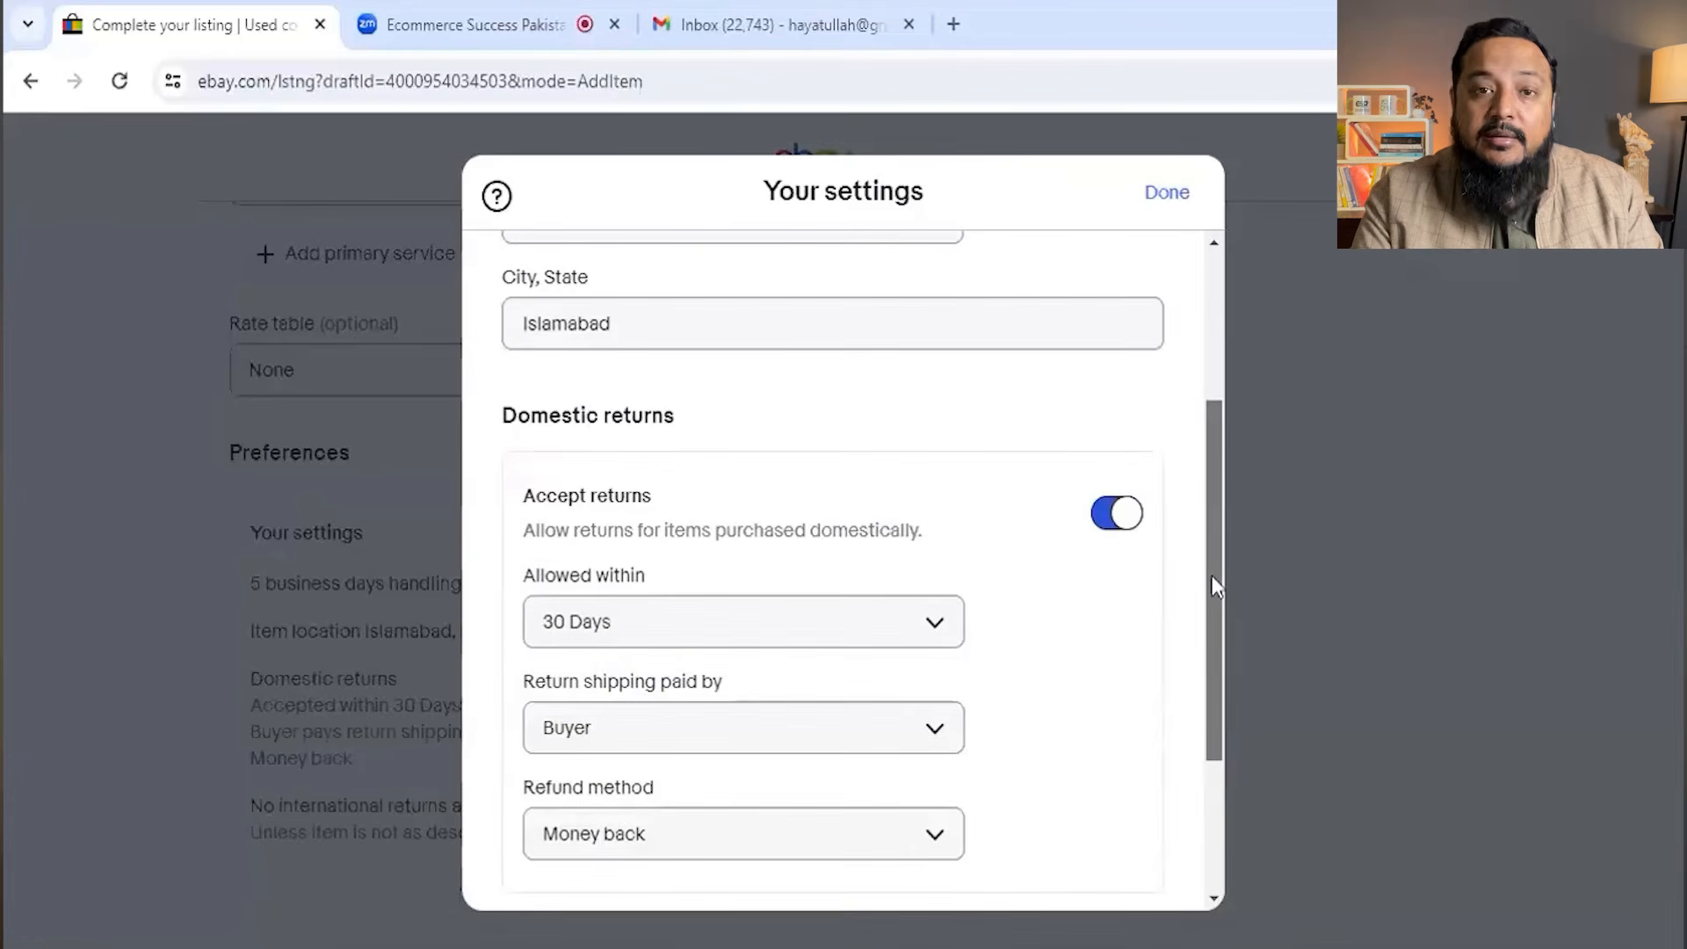
pyautogui.moveTo(1210, 576); pyautogui.dragTo(1217, 633)
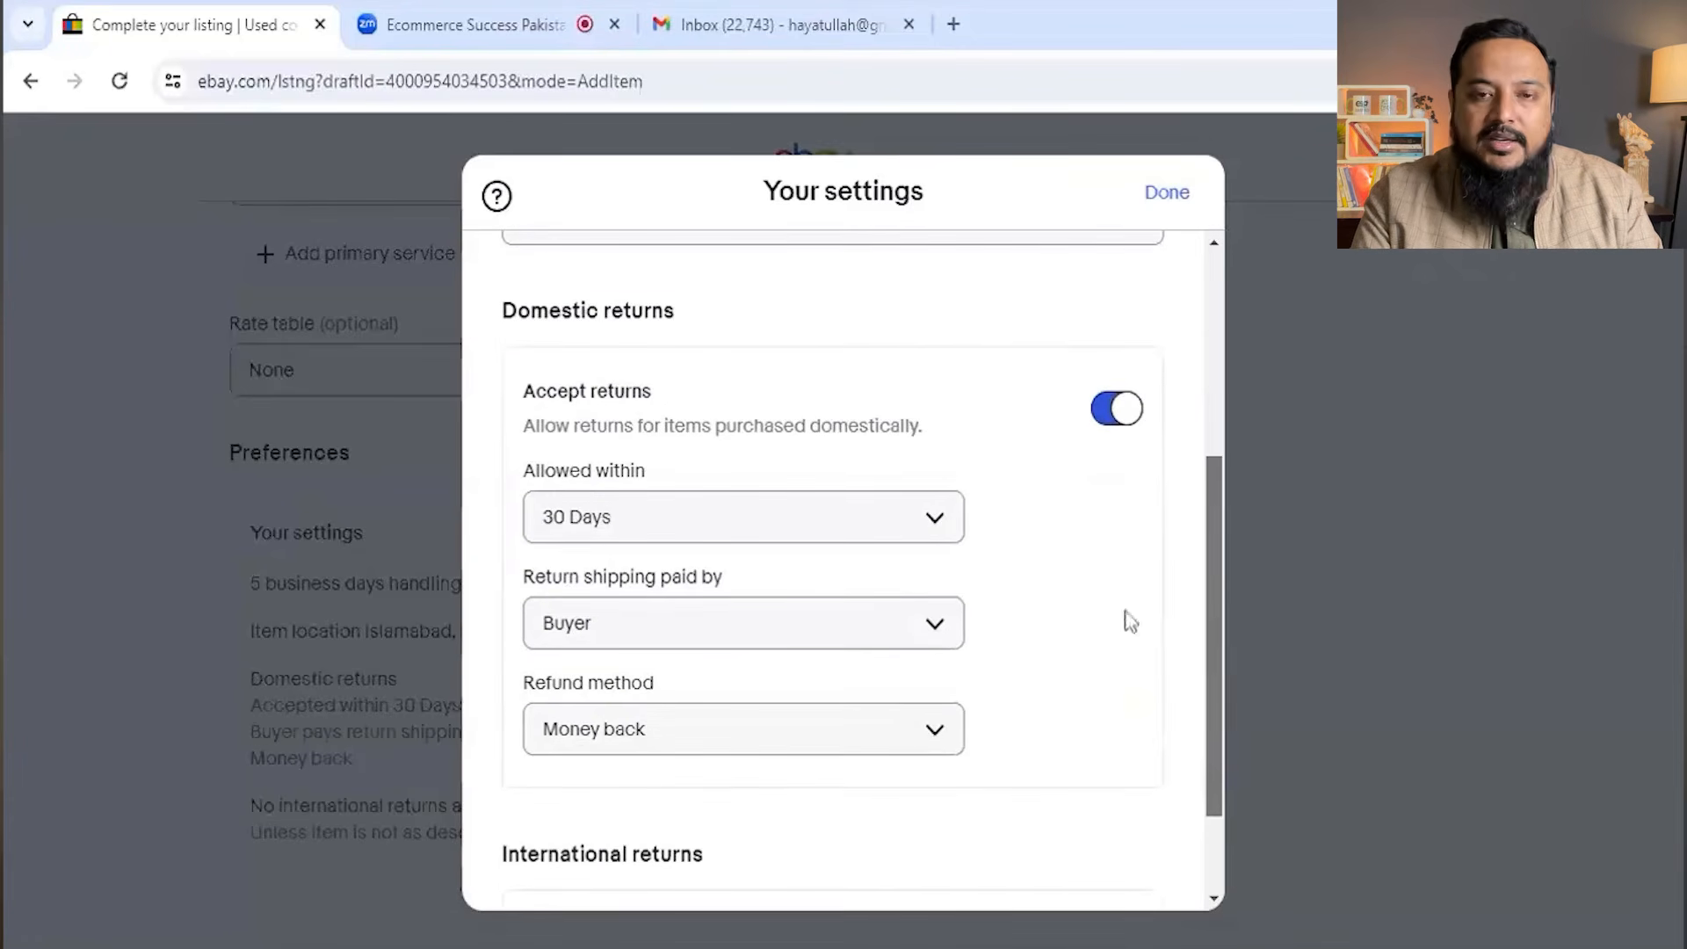
pyautogui.click(828, 525)
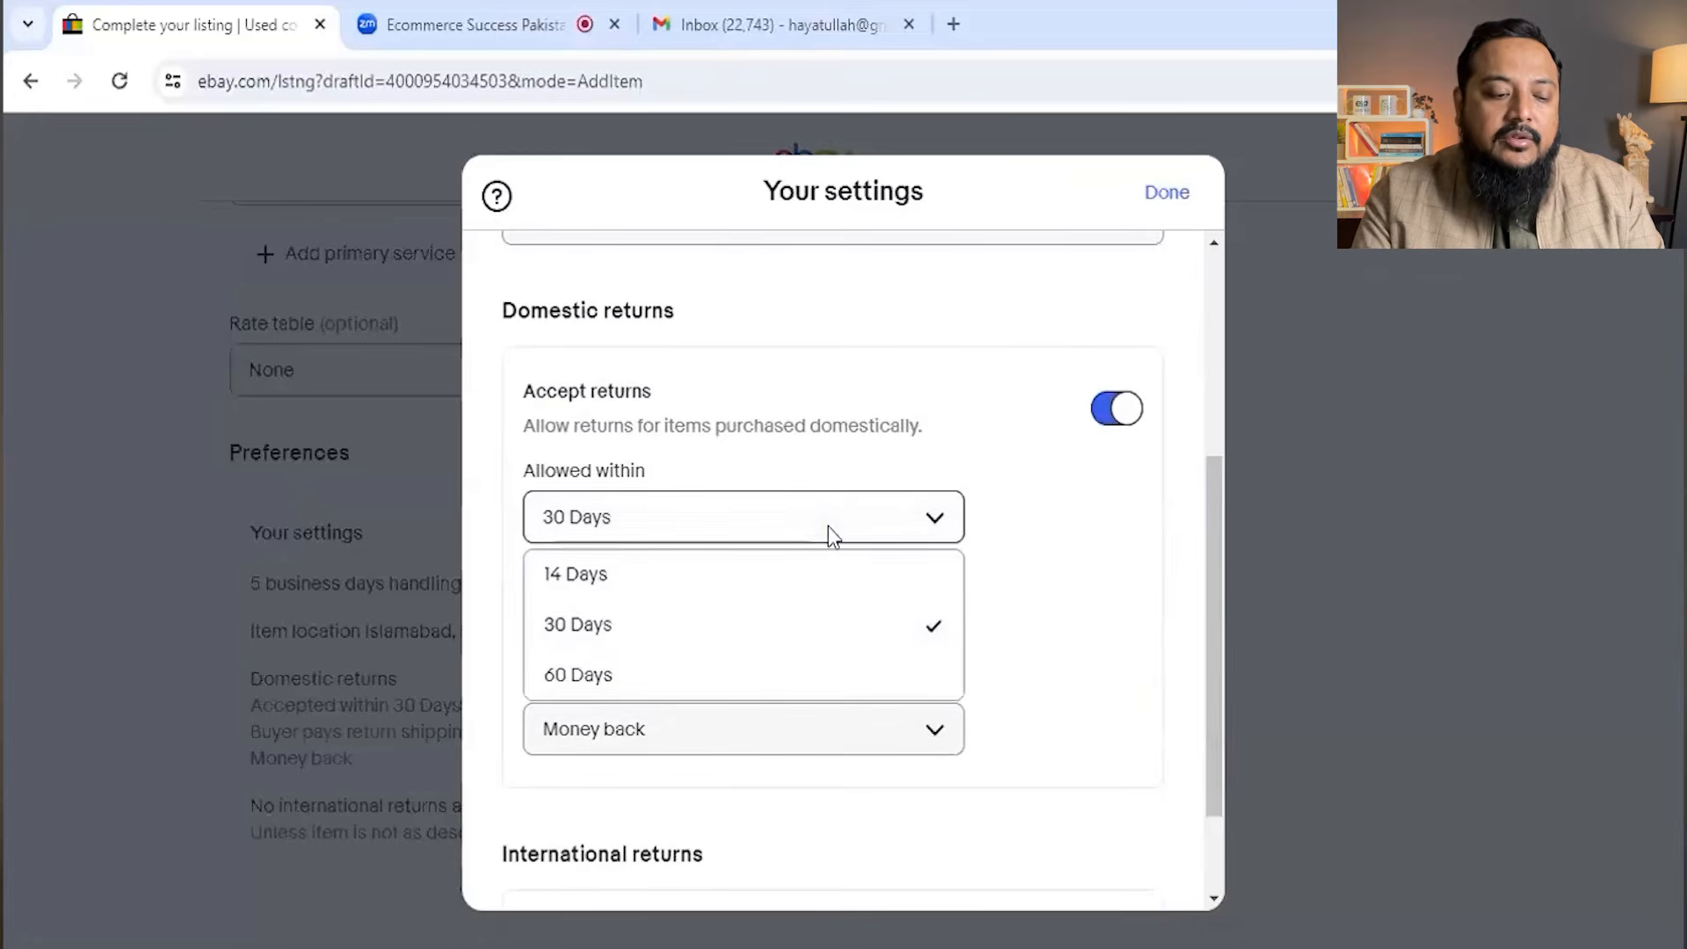
pyautogui.click(754, 571)
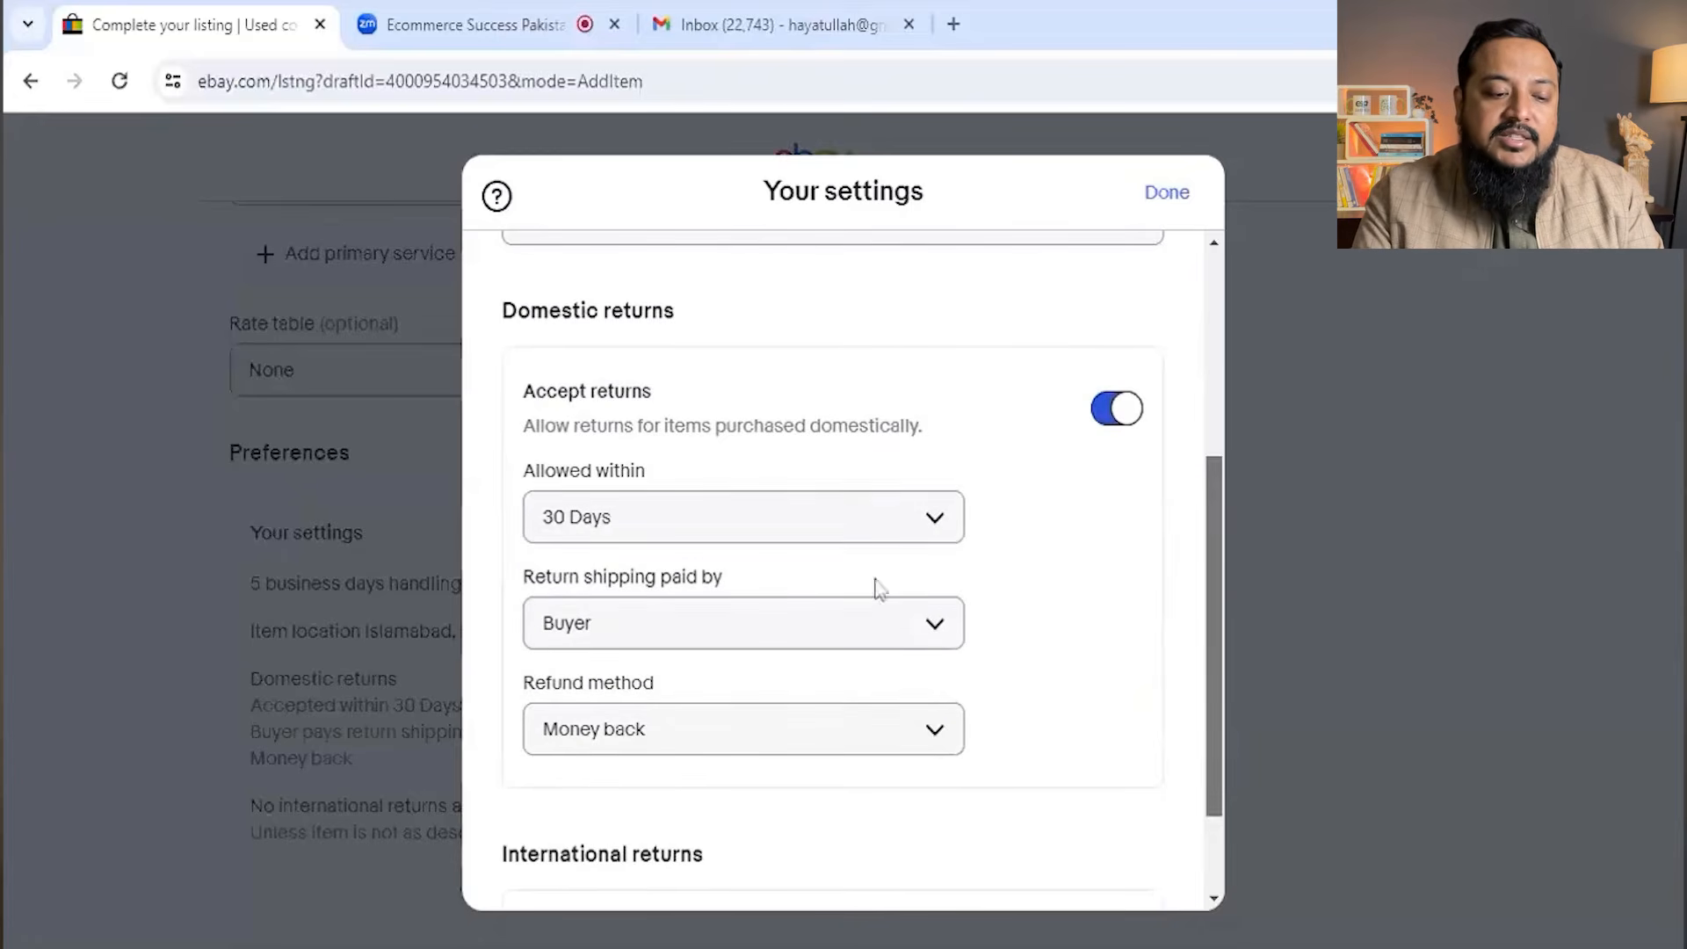
pyautogui.click(827, 526)
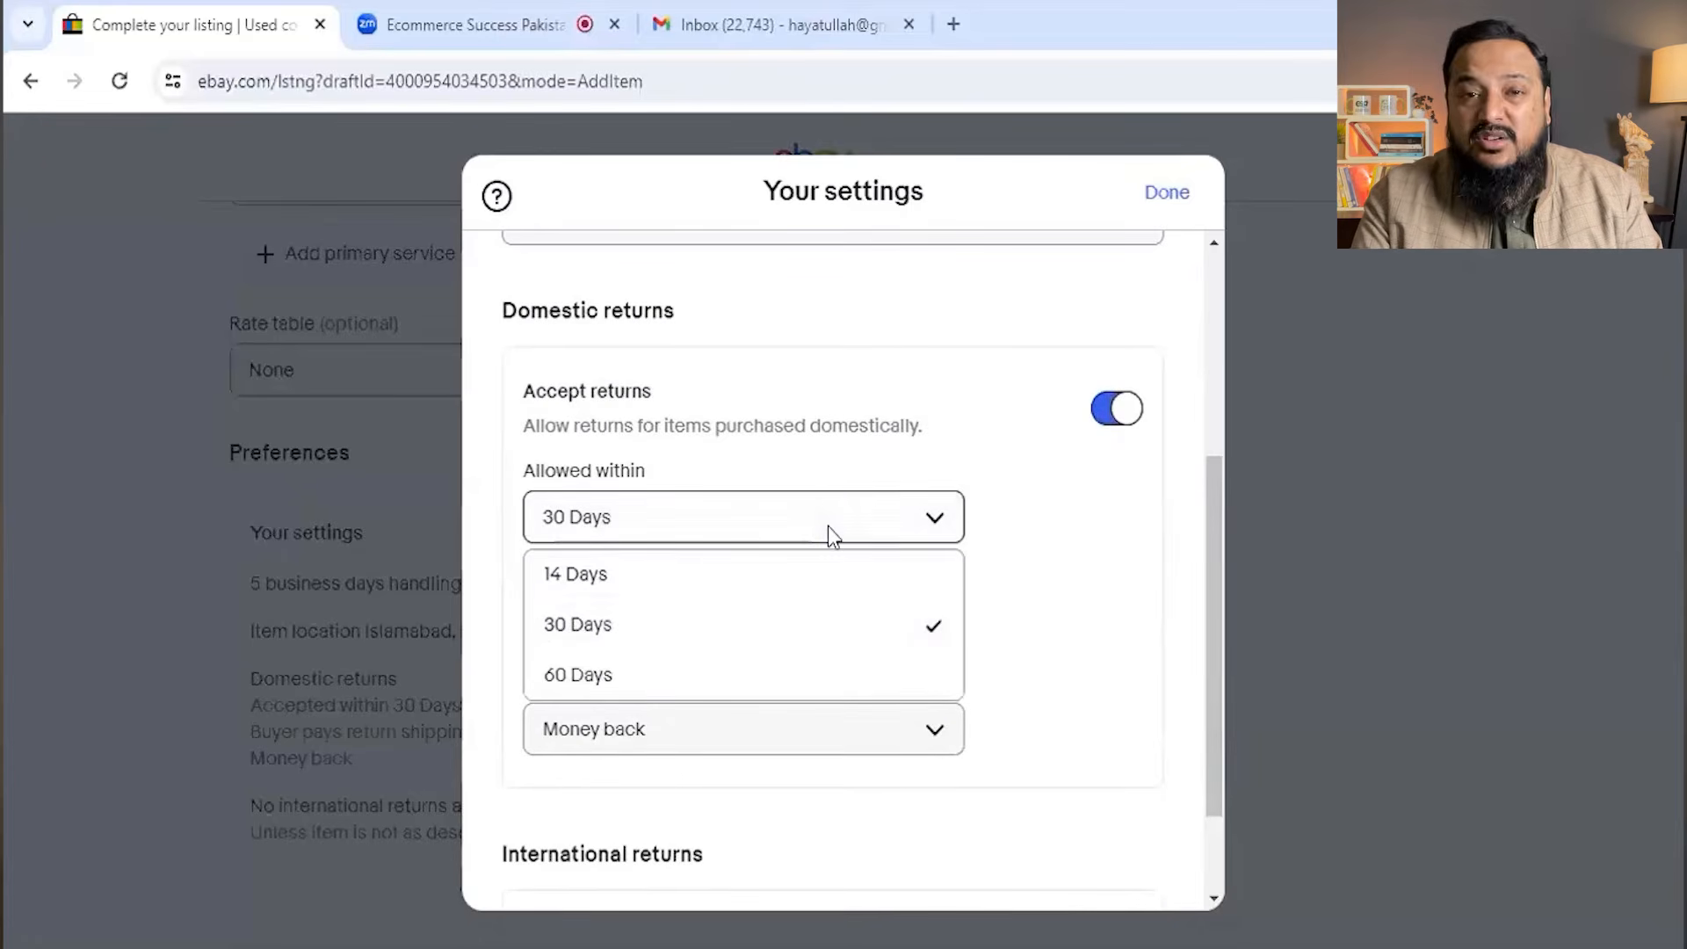
pyautogui.click(752, 571)
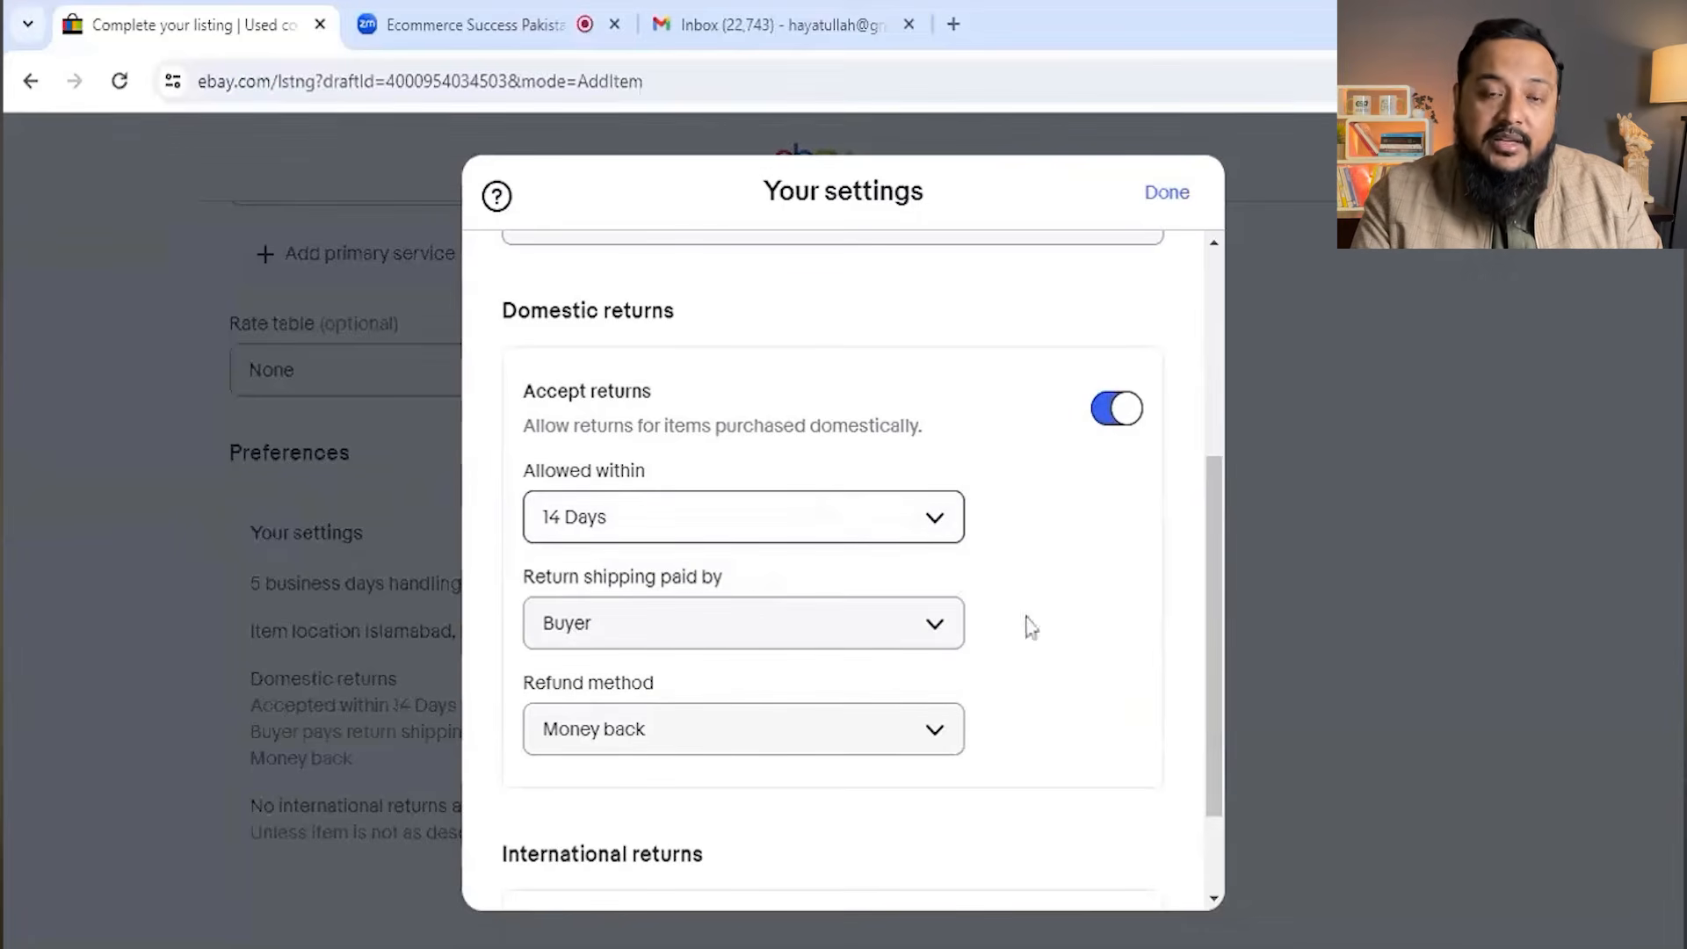
# - Accept international returns within 14 days and finish editing the listing's shipping and return settings
pyautogui.scroll(-2, 1221, 659)
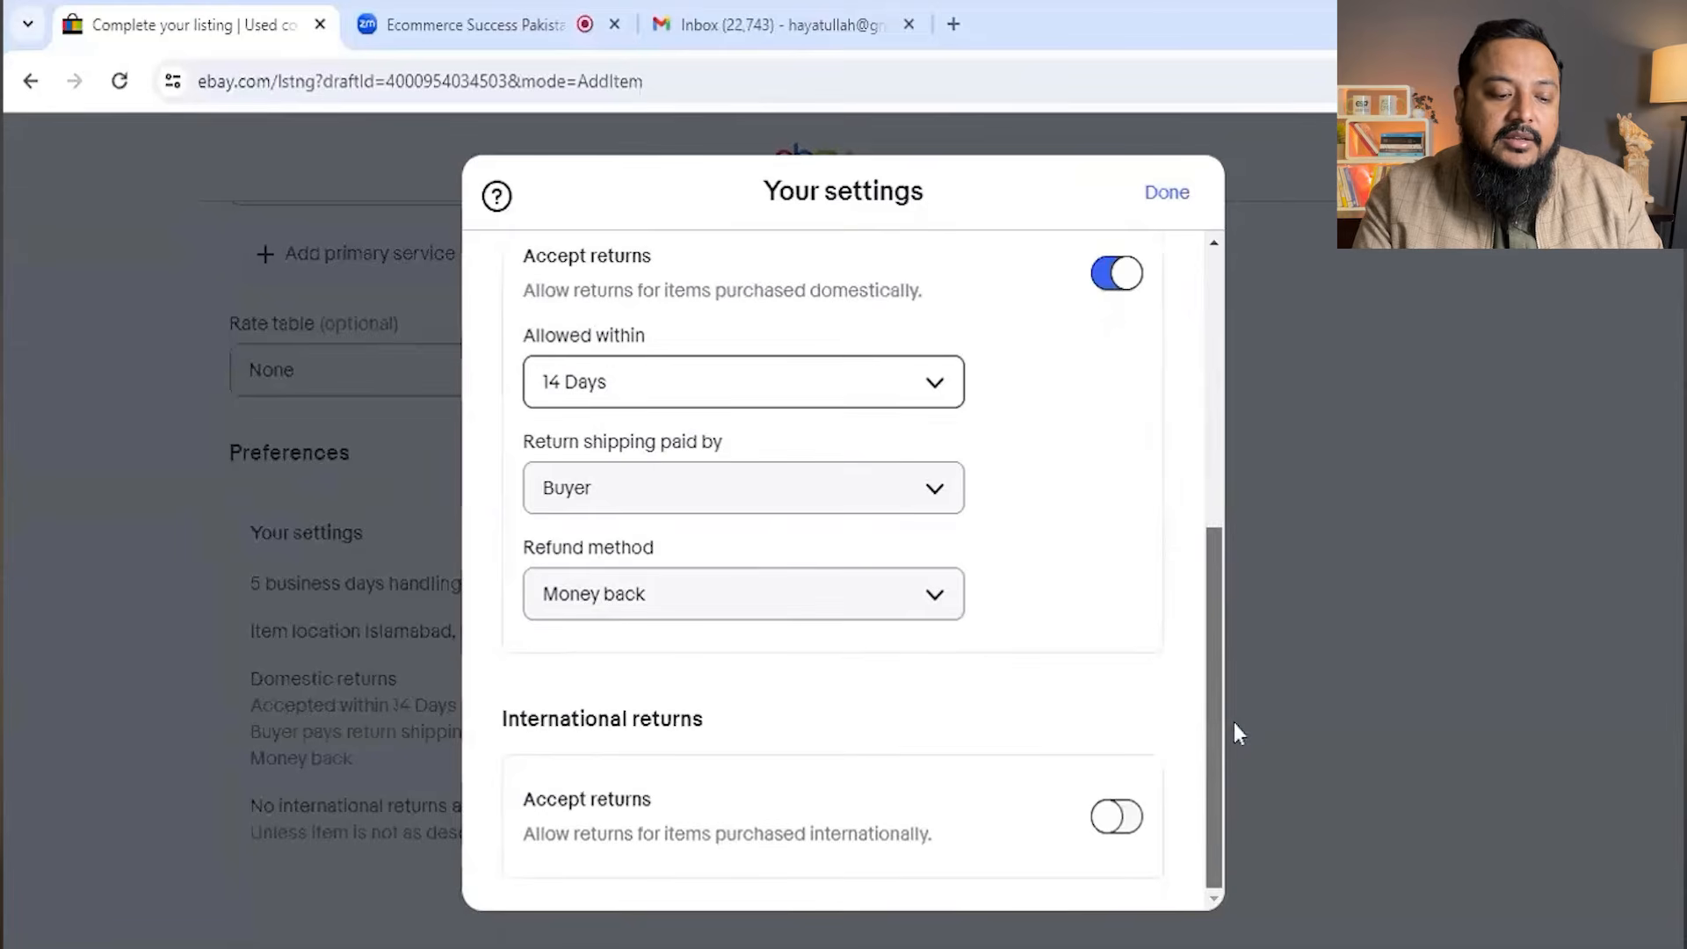
pyautogui.click(1119, 816)
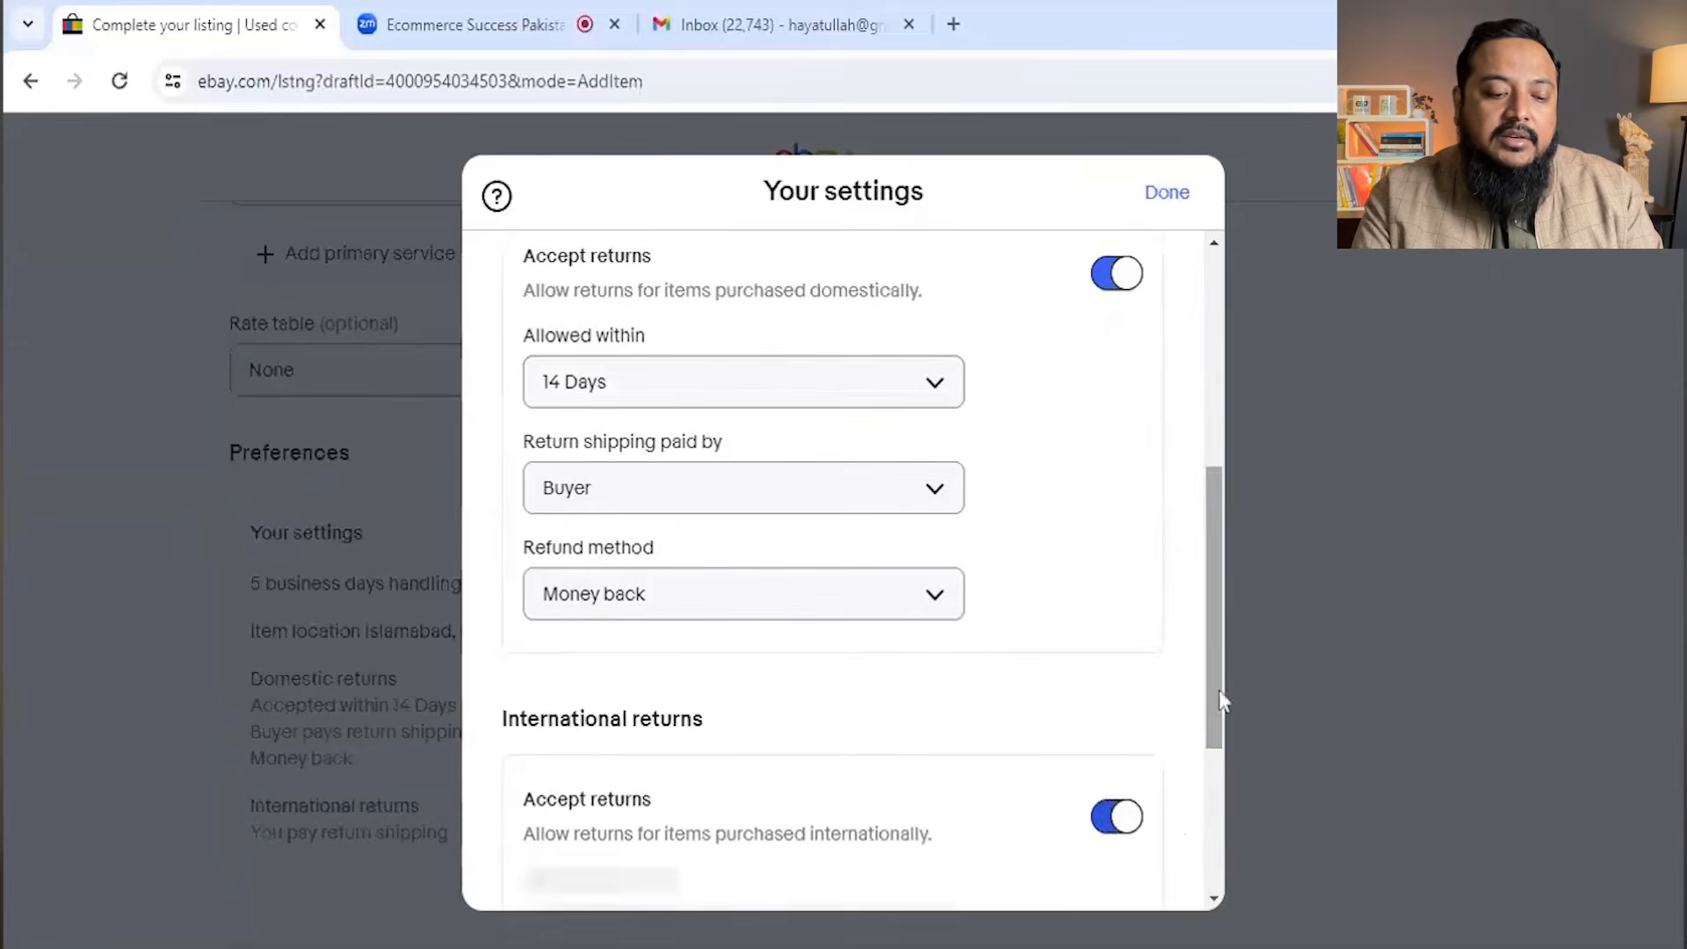
pyautogui.scroll(-3, 1219, 694)
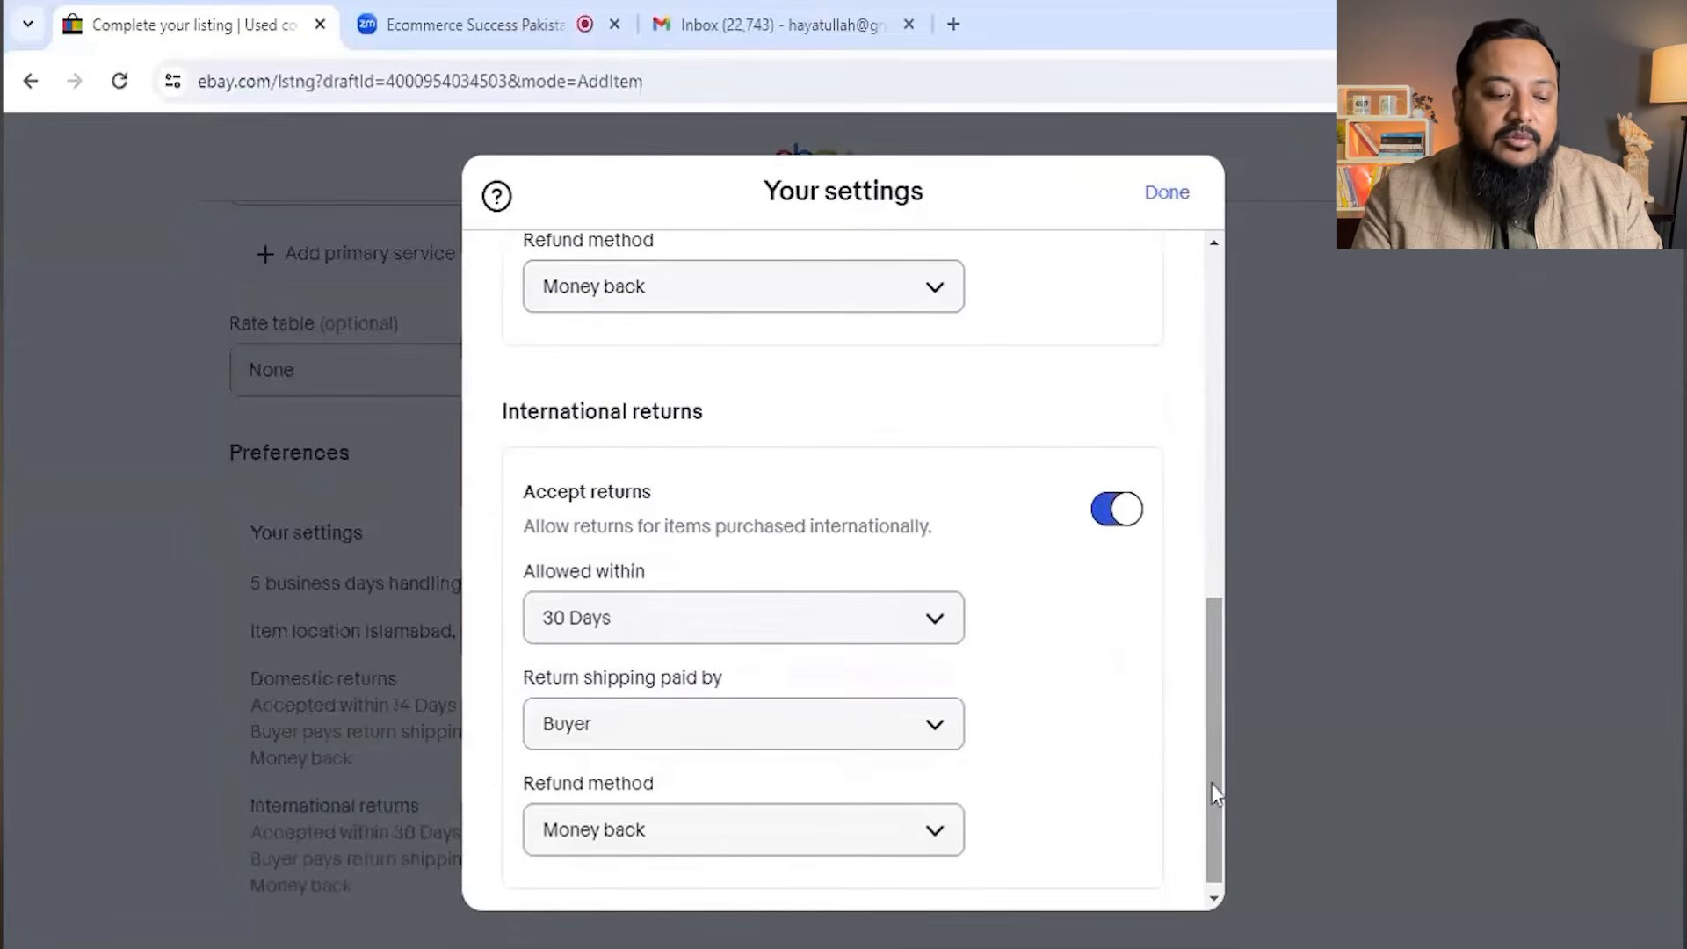
pyautogui.click(930, 619)
pyautogui.click(662, 676)
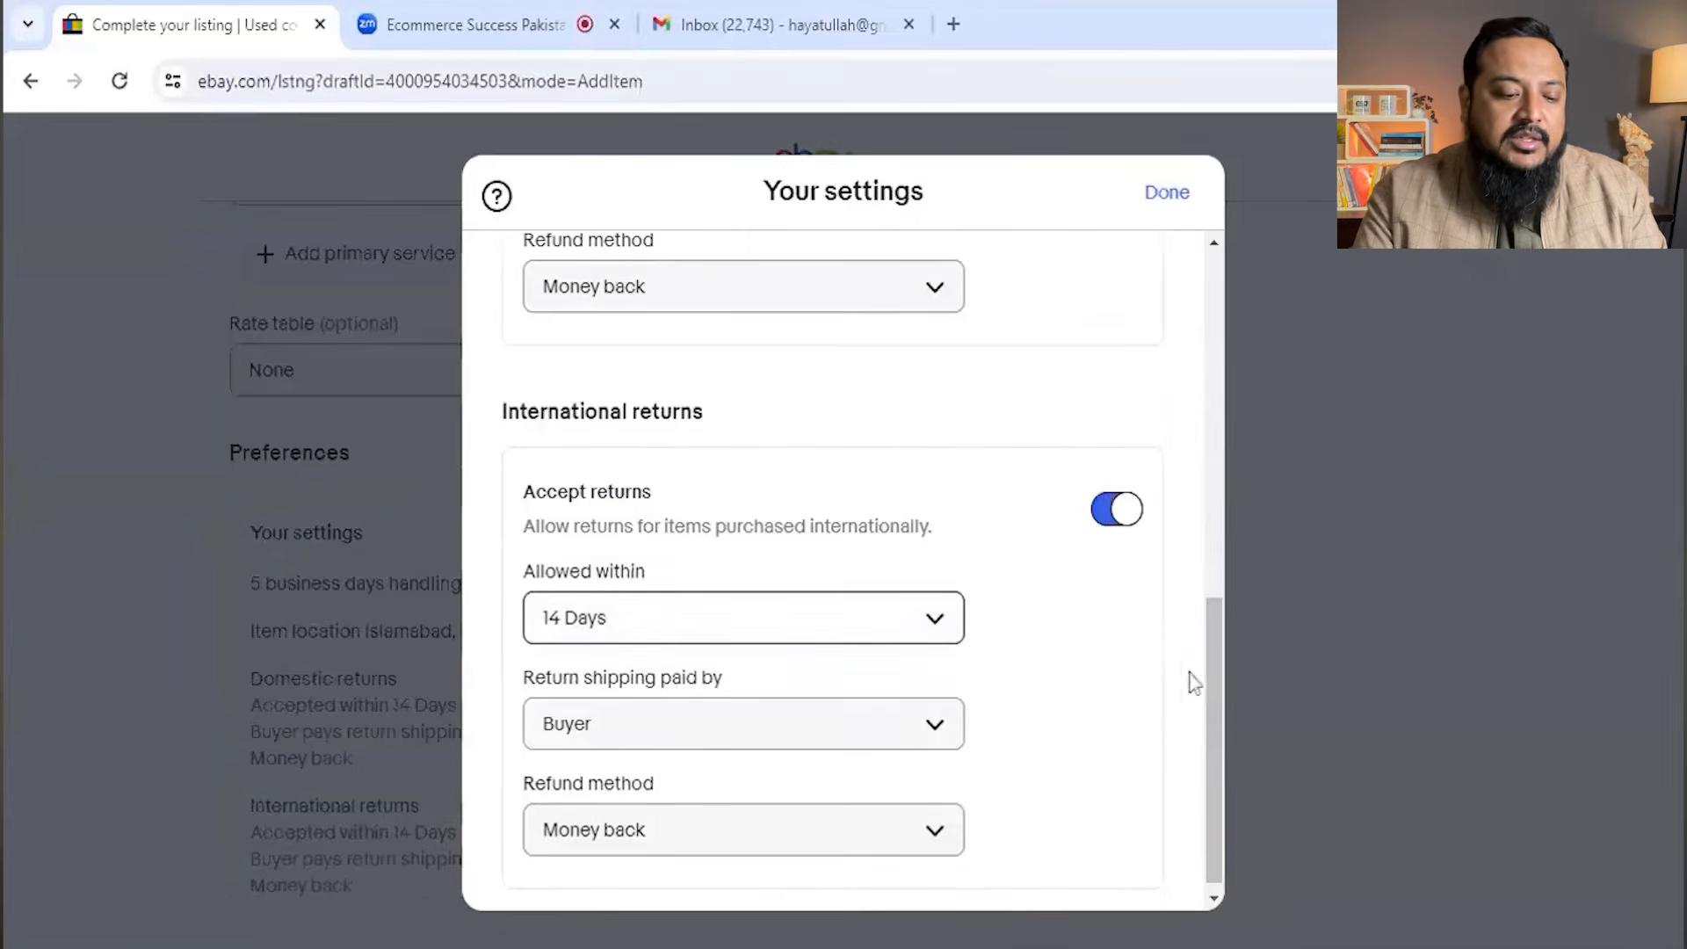
pyautogui.scroll(-1, 1210, 731)
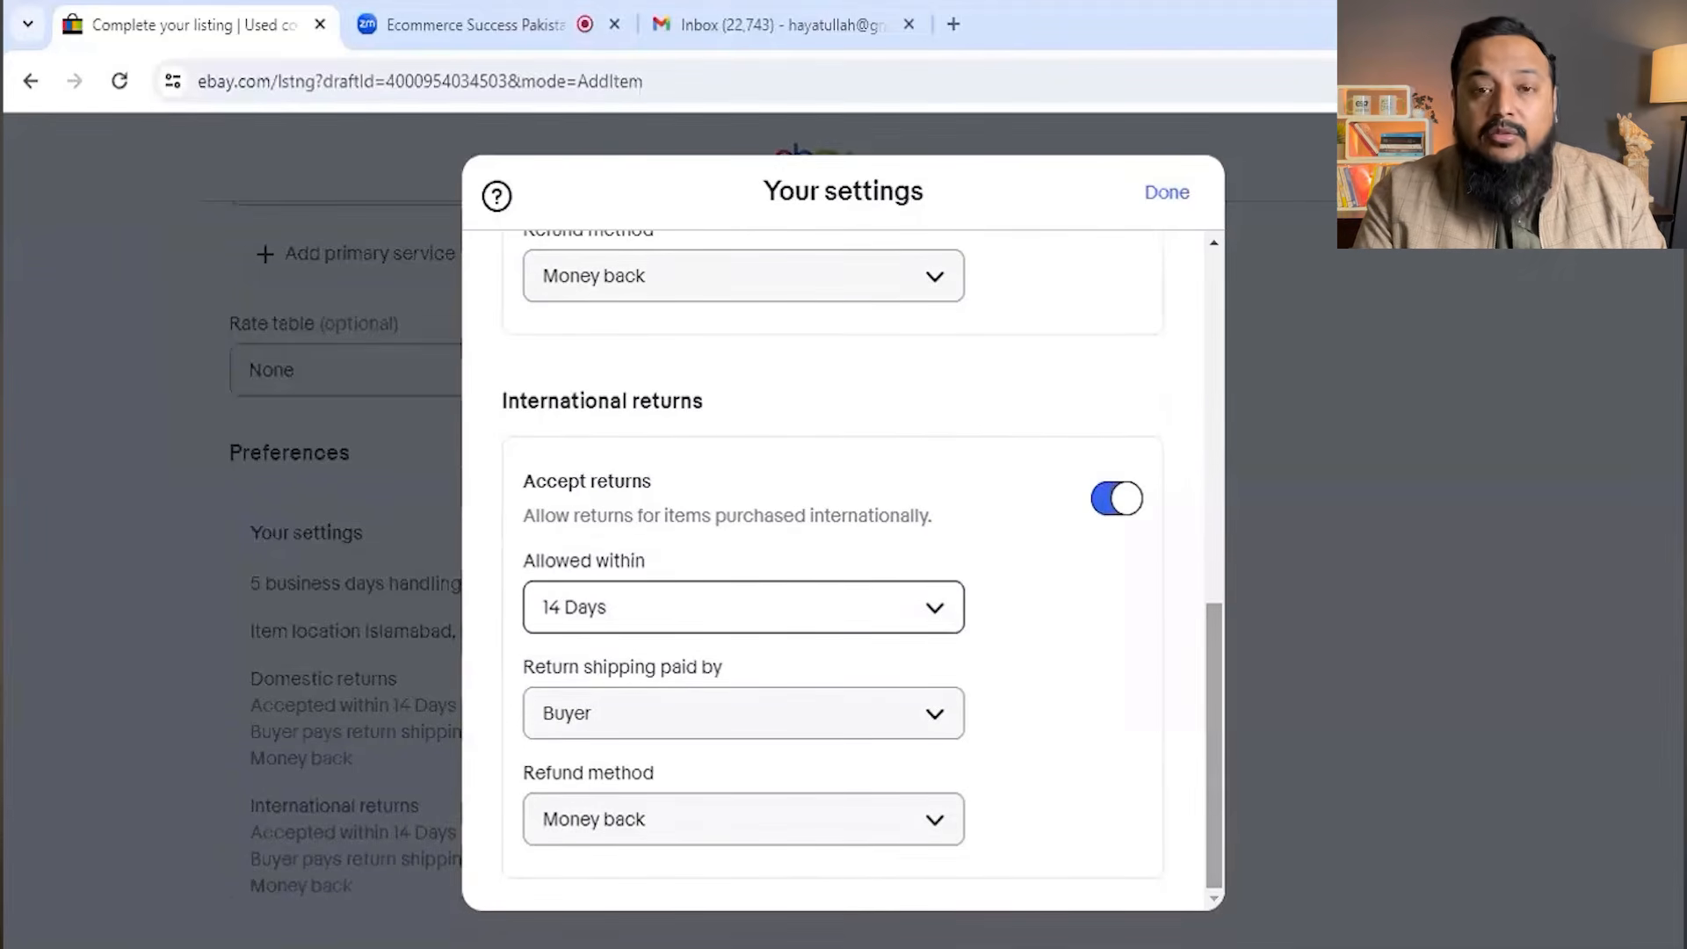
pyautogui.click(1166, 193)
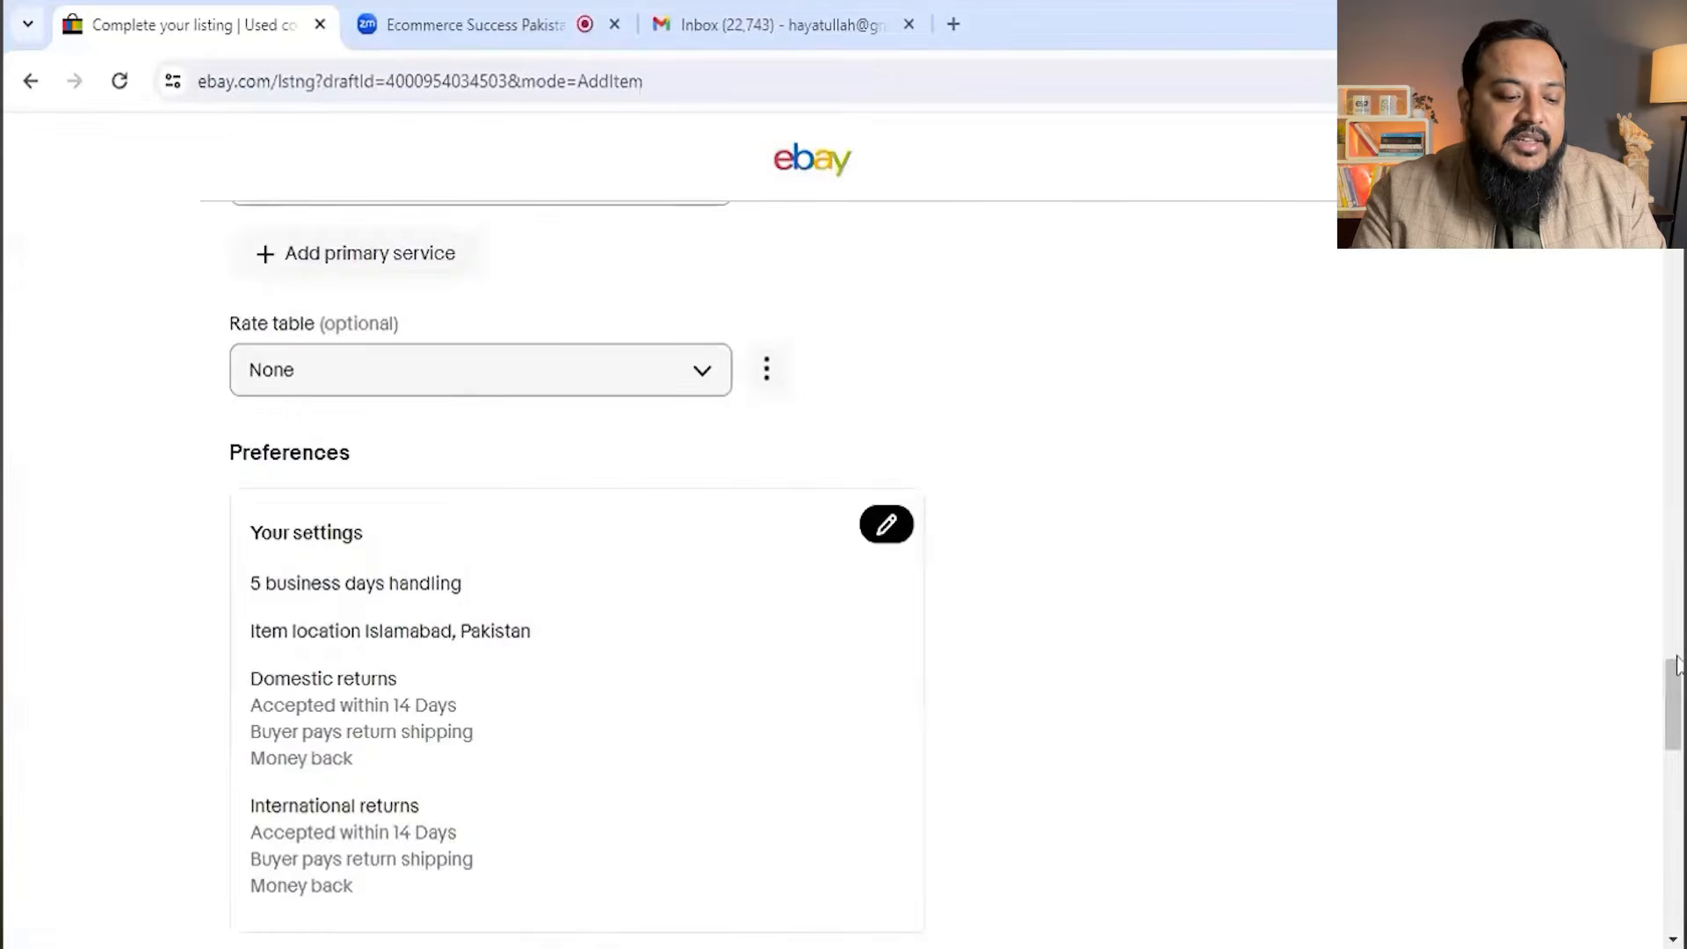
# - Review the return summary, promoted listings, payment preferences and charity sections of the listing
pyautogui.moveTo(1678, 665); pyautogui.dragTo(1678, 742)
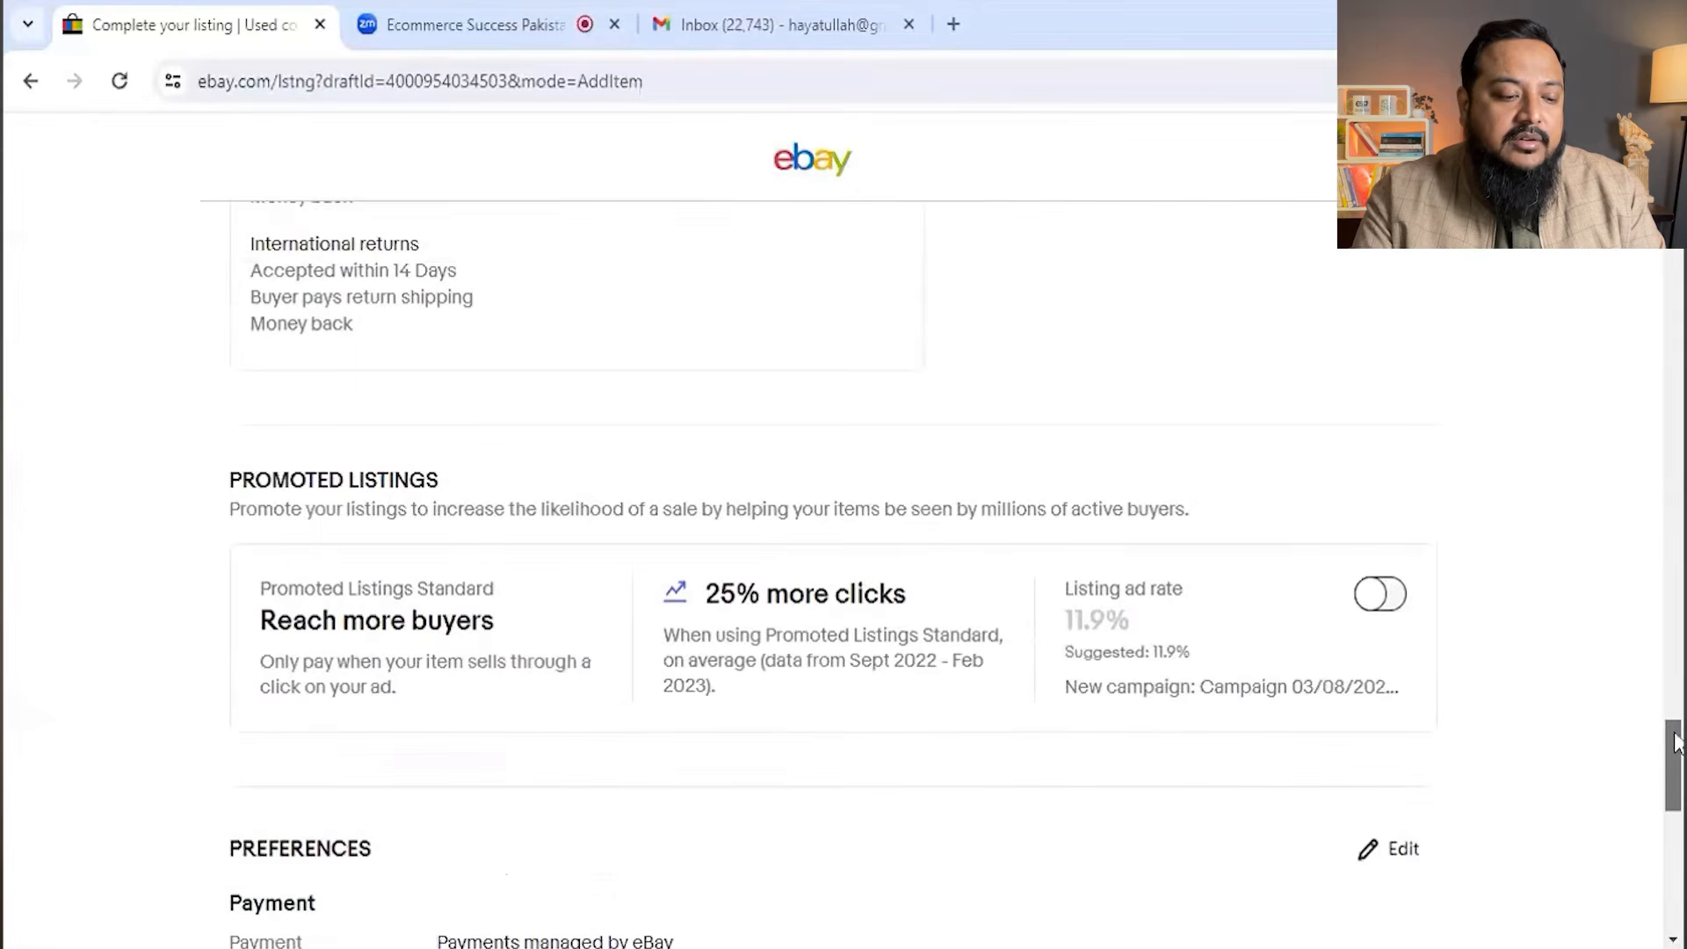
pyautogui.scroll(8, 844, 571)
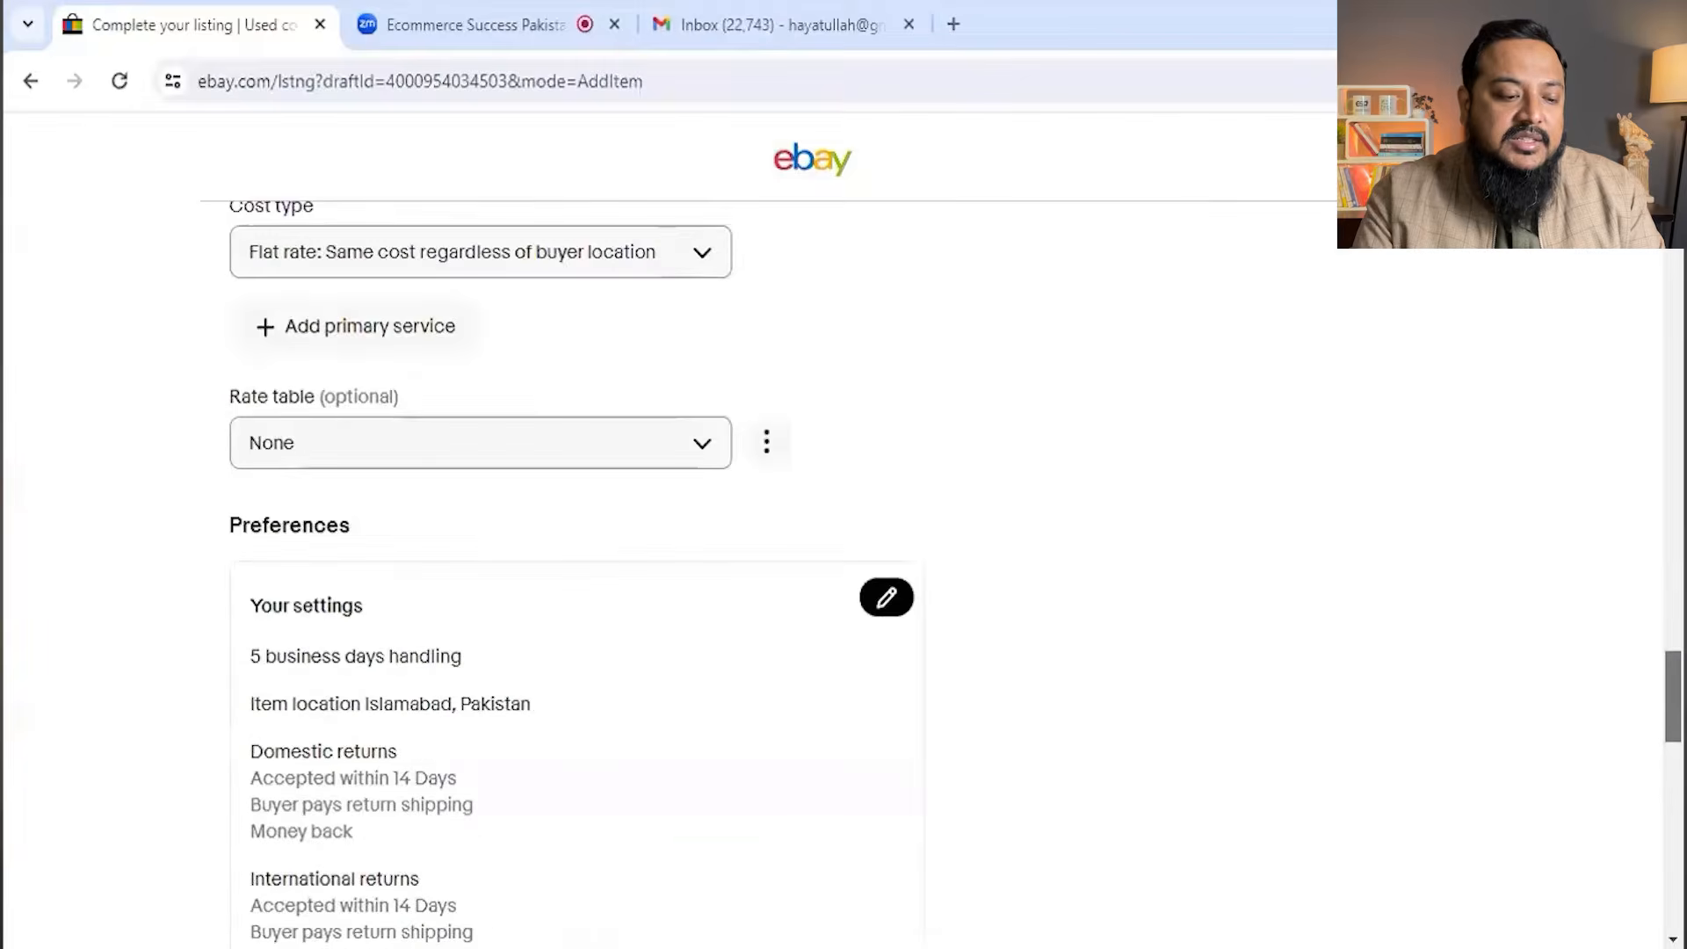
pyautogui.moveTo(1669, 650); pyautogui.dragTo(1668, 768)
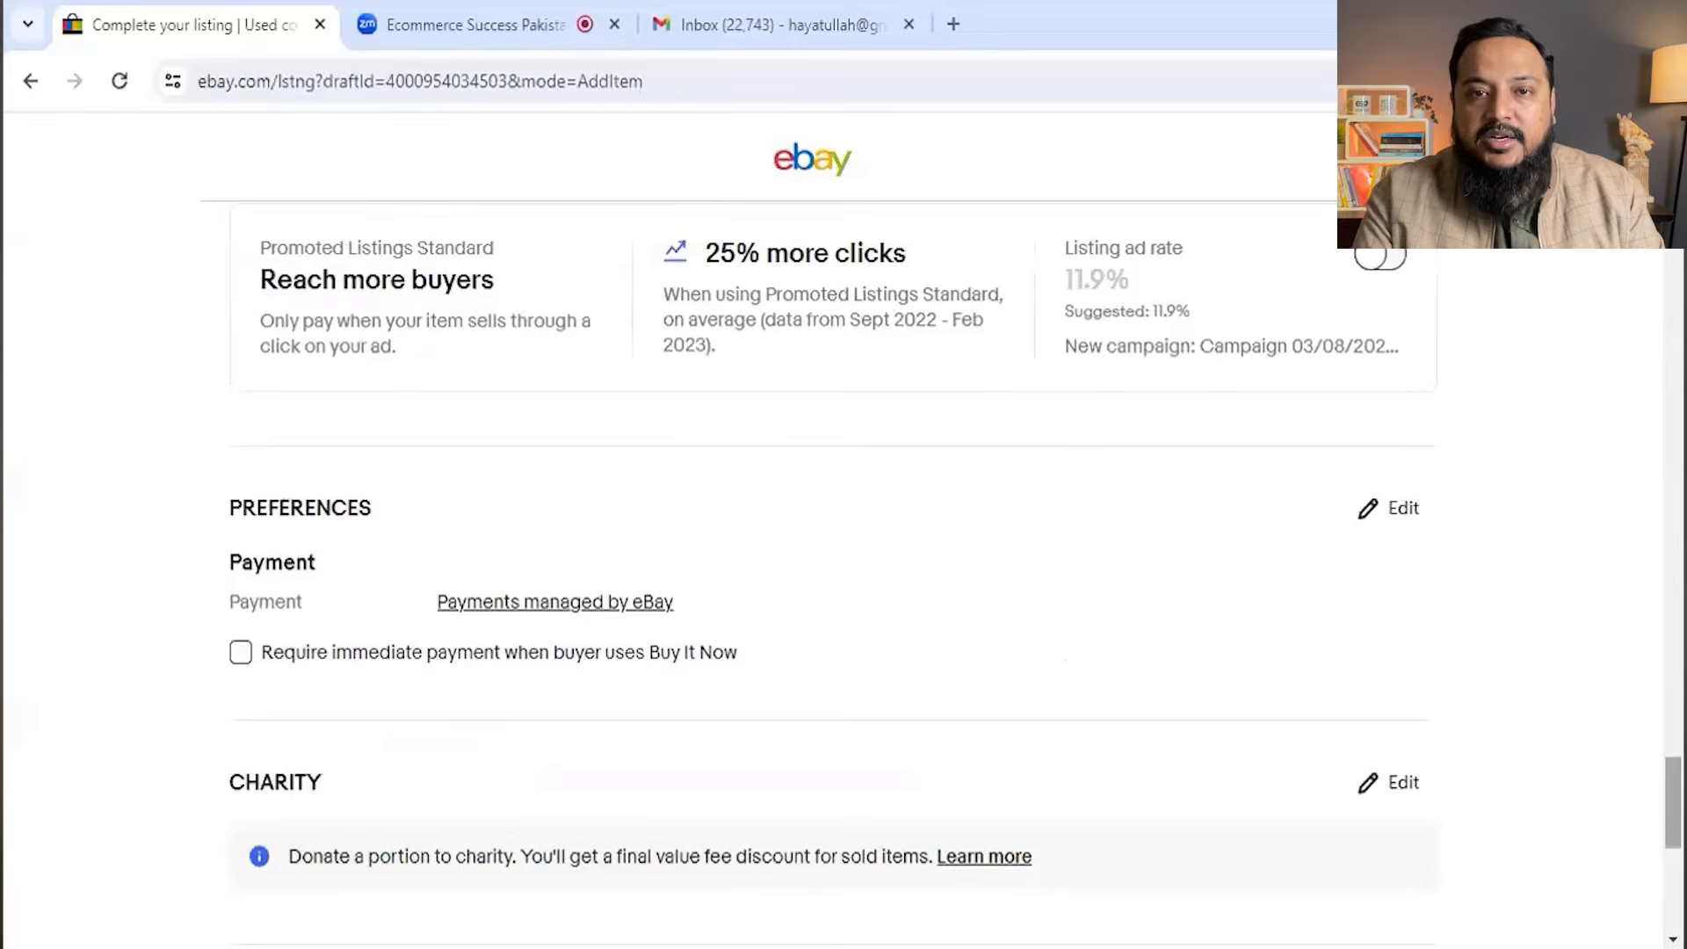
pyautogui.moveTo(1673, 786); pyautogui.dragTo(1673, 802)
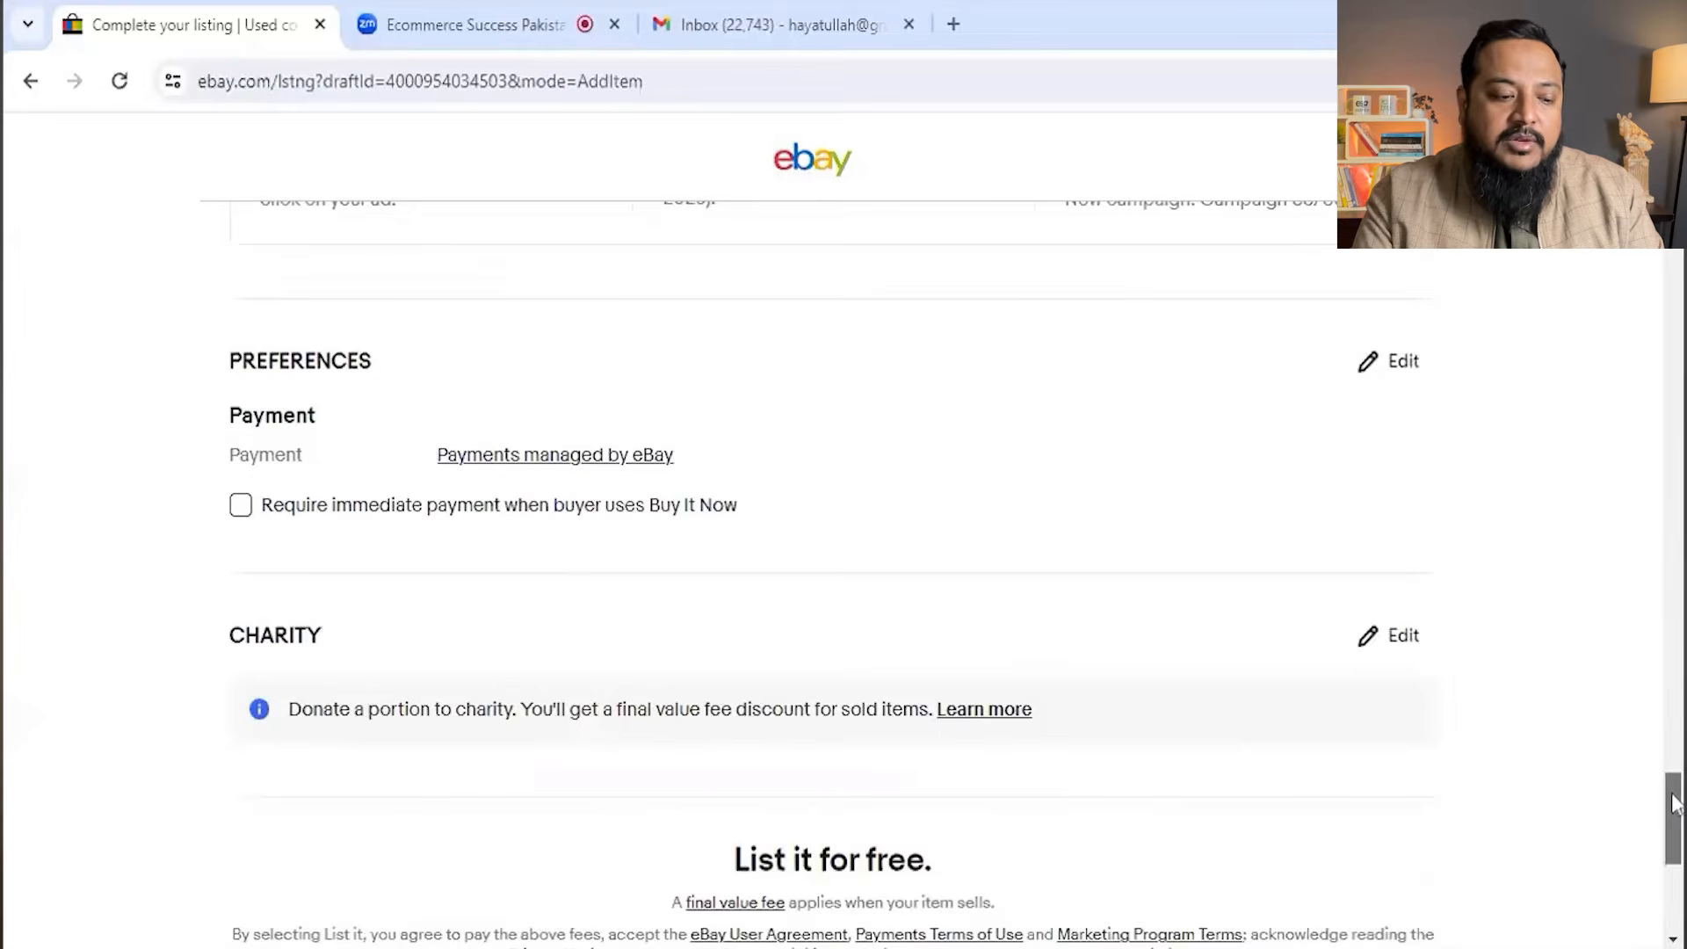
pyautogui.click(1392, 364)
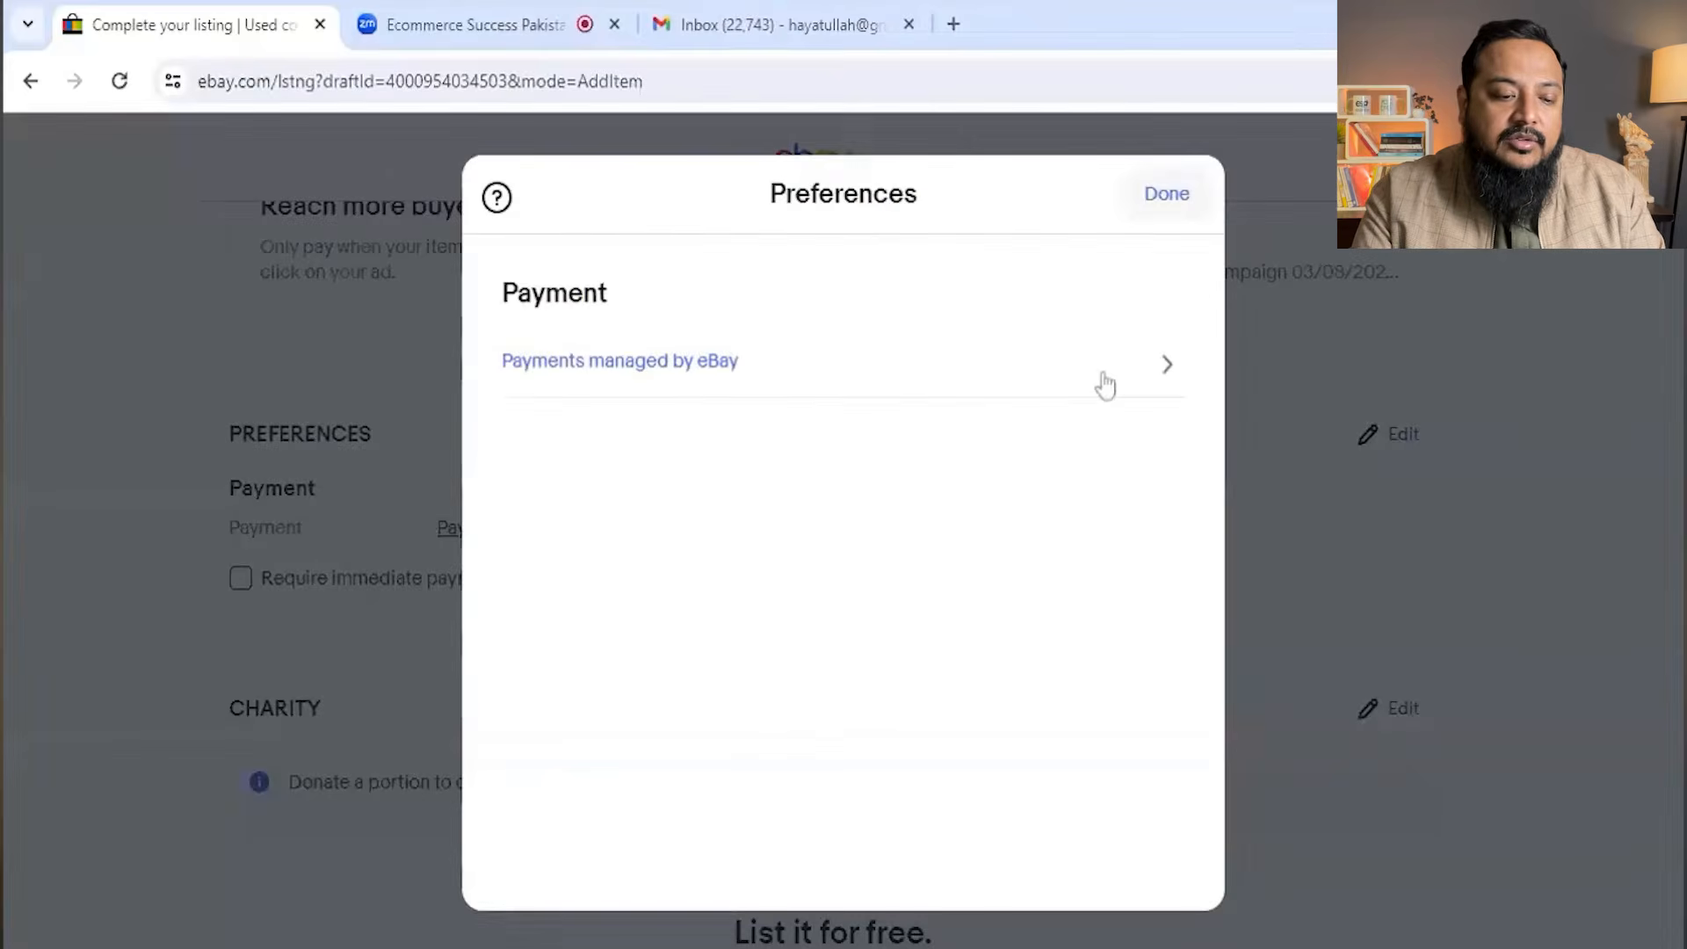
pyautogui.click(1151, 204)
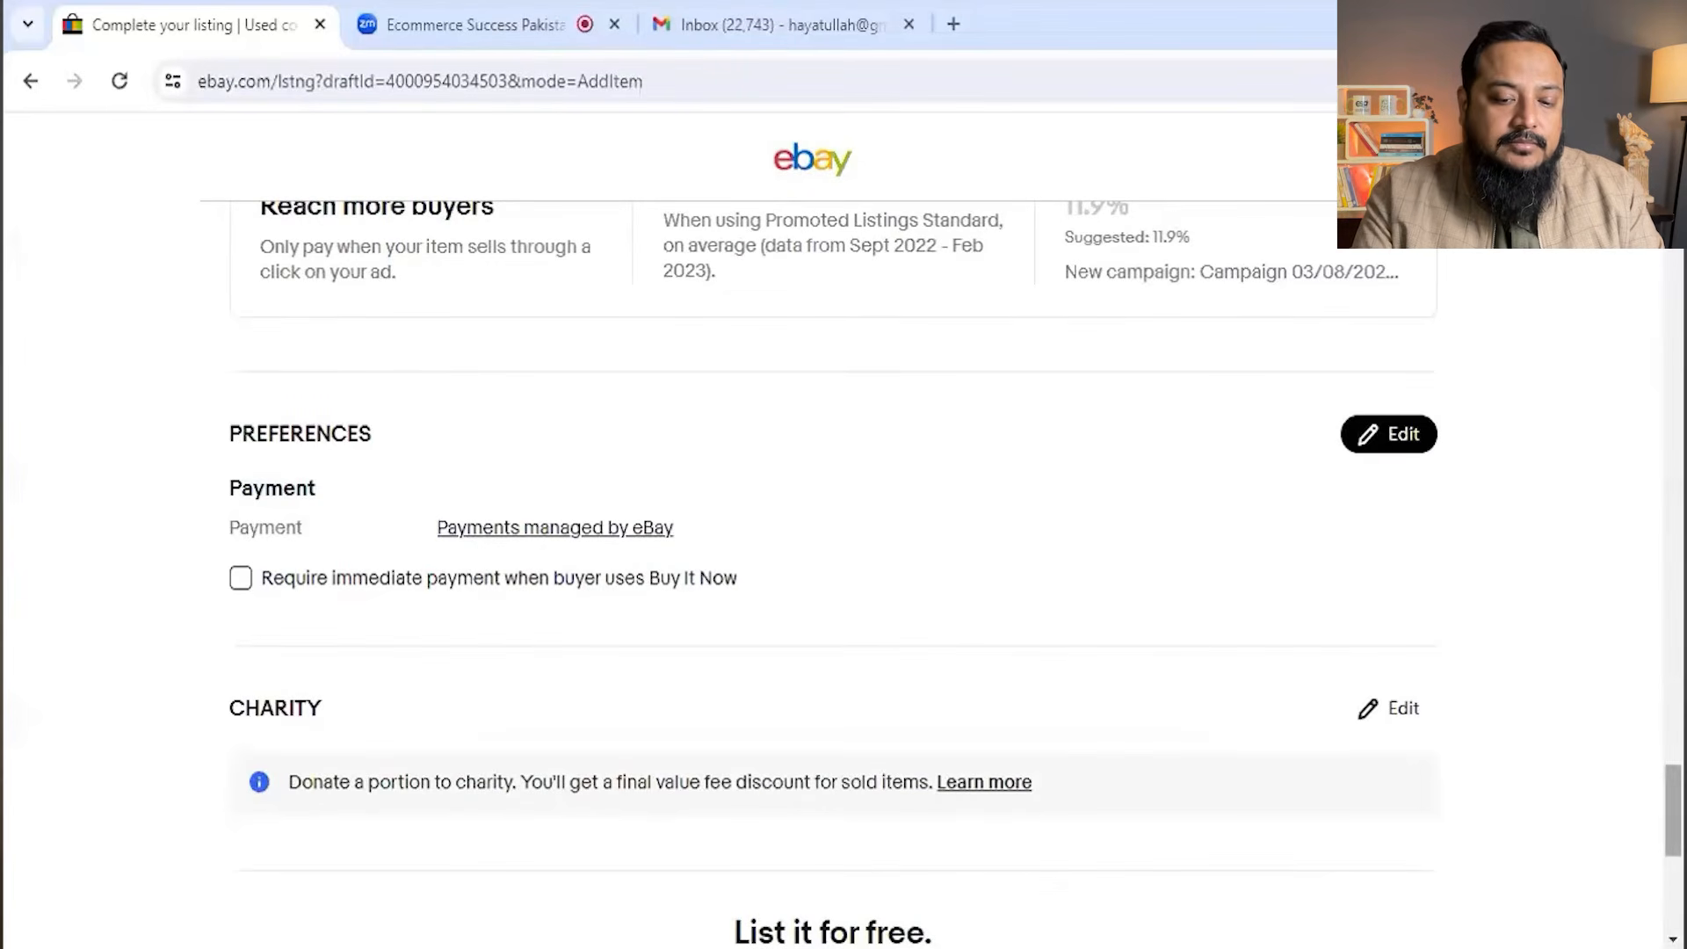
pyautogui.moveTo(1676, 817); pyautogui.dragTo(1674, 868)
pyautogui.scroll(2, 1674, 865)
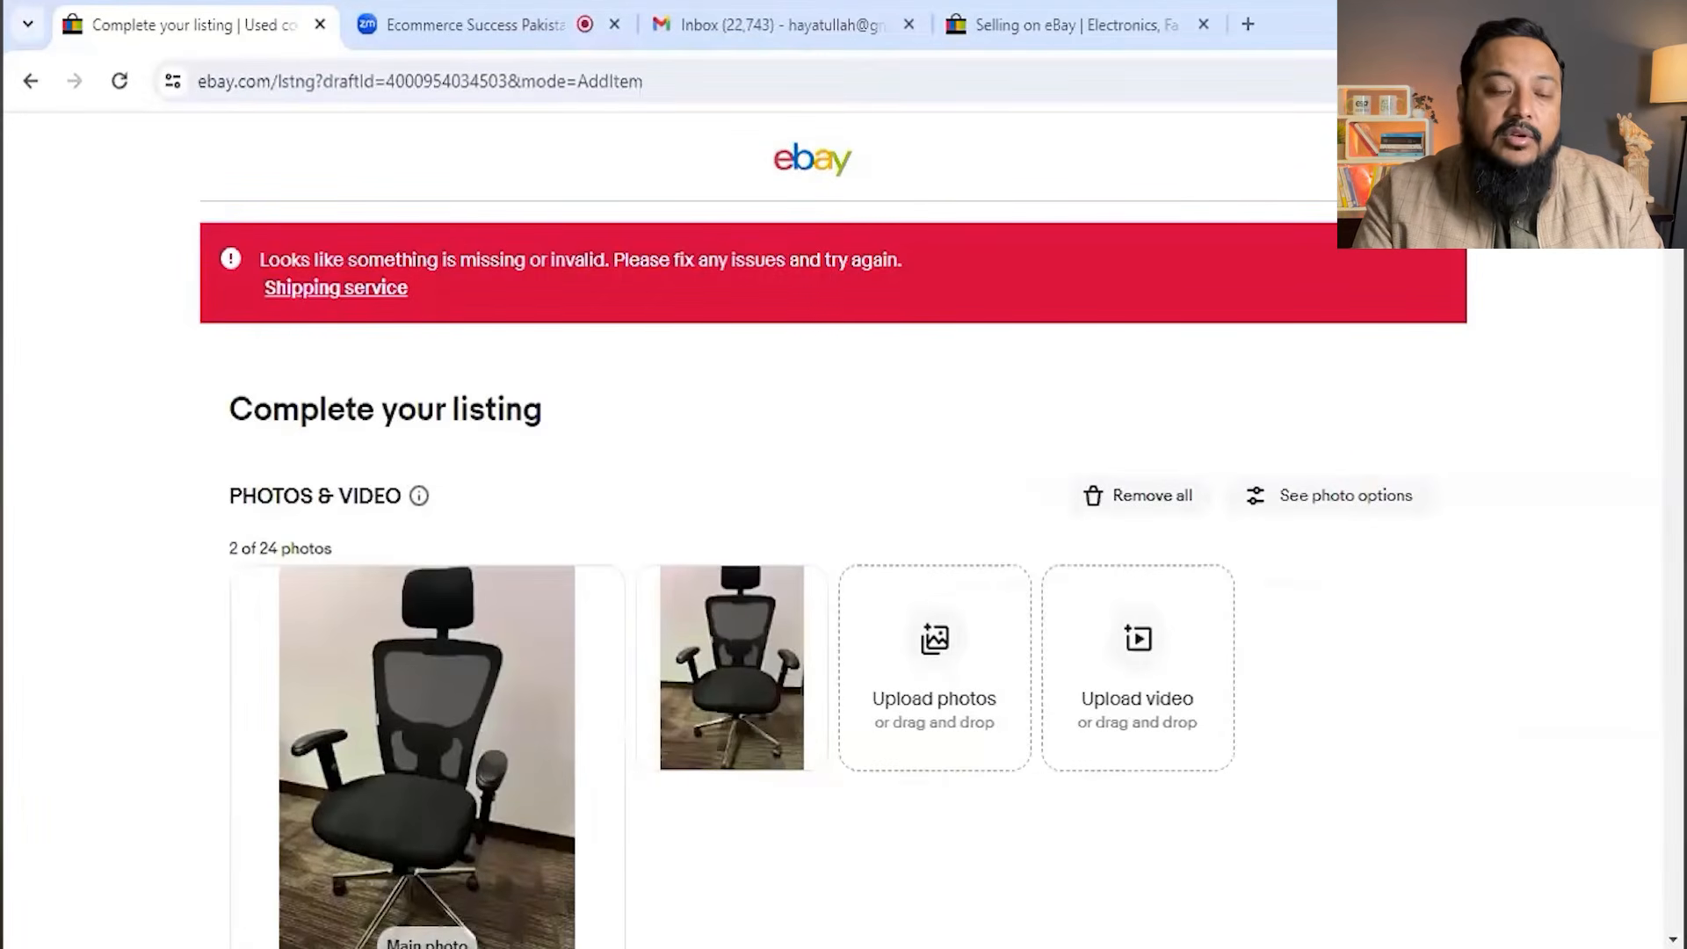
# - Add FedEx Ground Economy as the primary domestic shipping service and save the selection
pyautogui.moveTo(1674, 176); pyautogui.dragTo(1674, 217)
pyautogui.moveTo(1658, 255); pyautogui.dragTo(1651, 650)
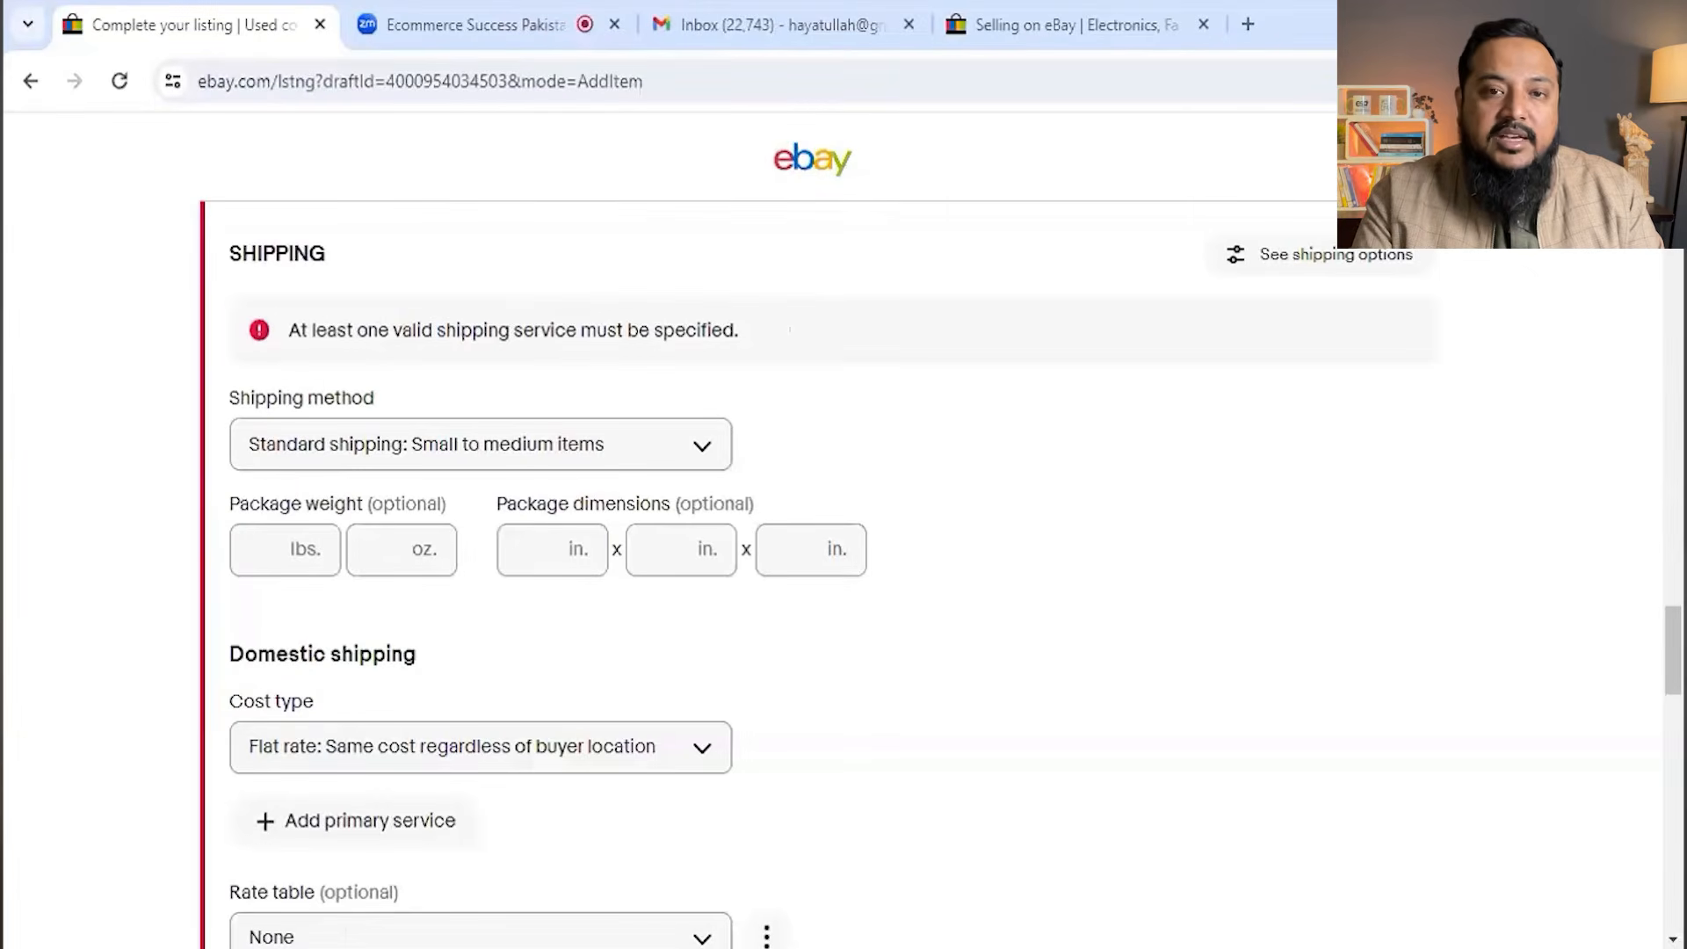
pyautogui.click(372, 822)
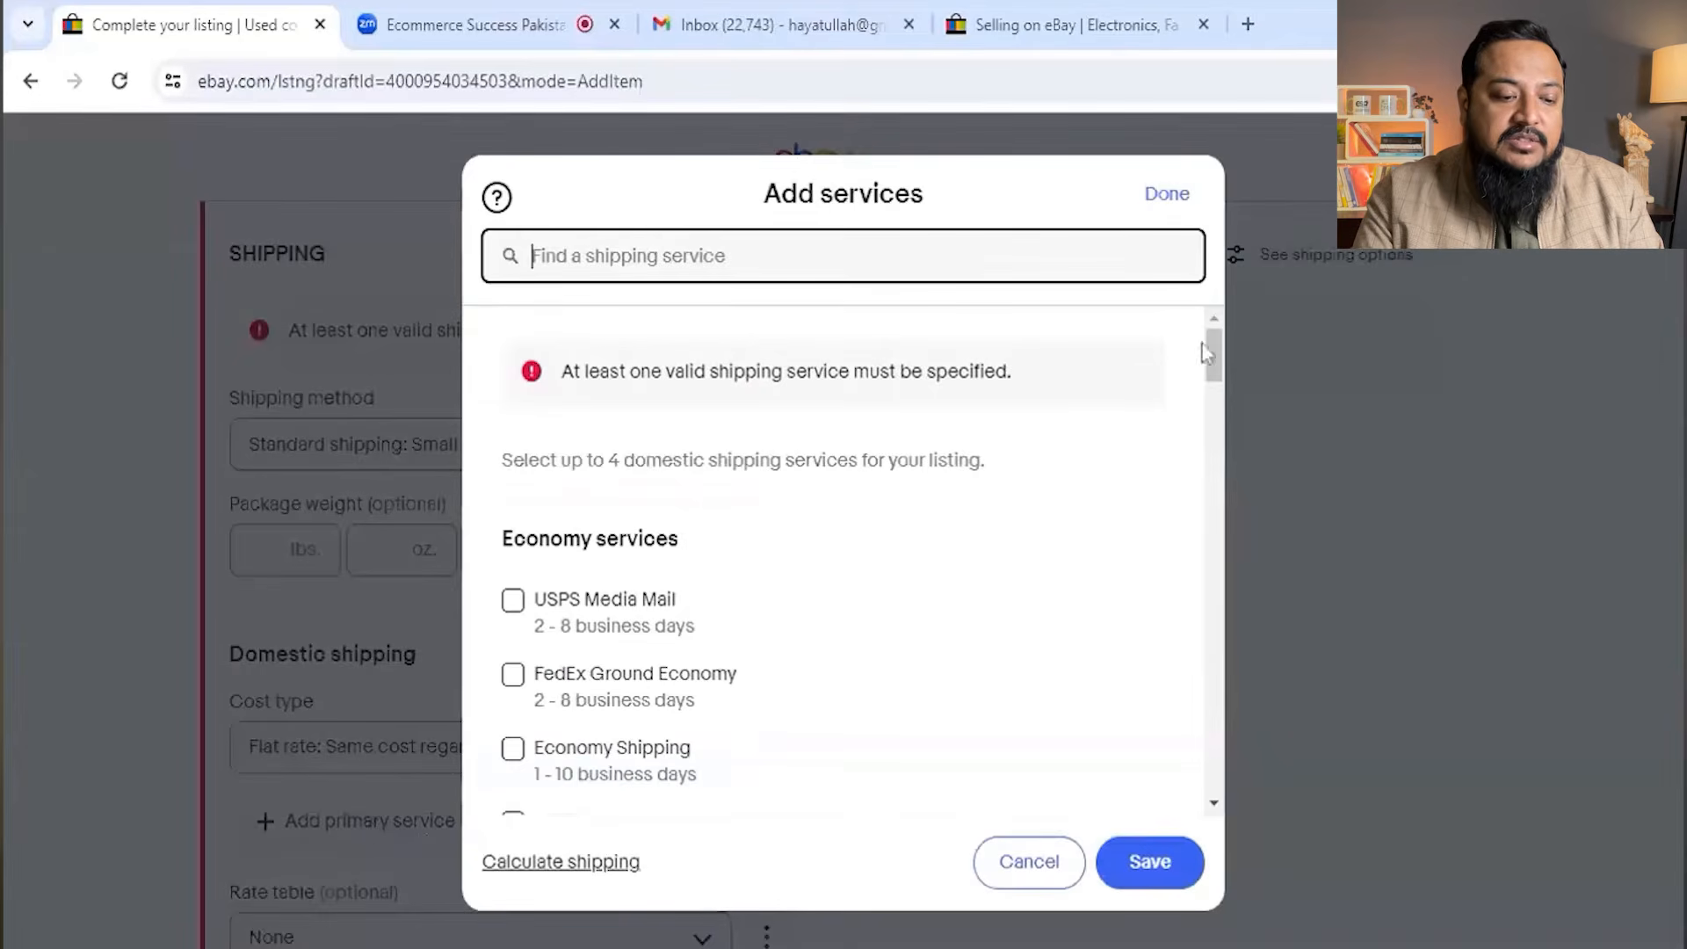
pyautogui.click(513, 601)
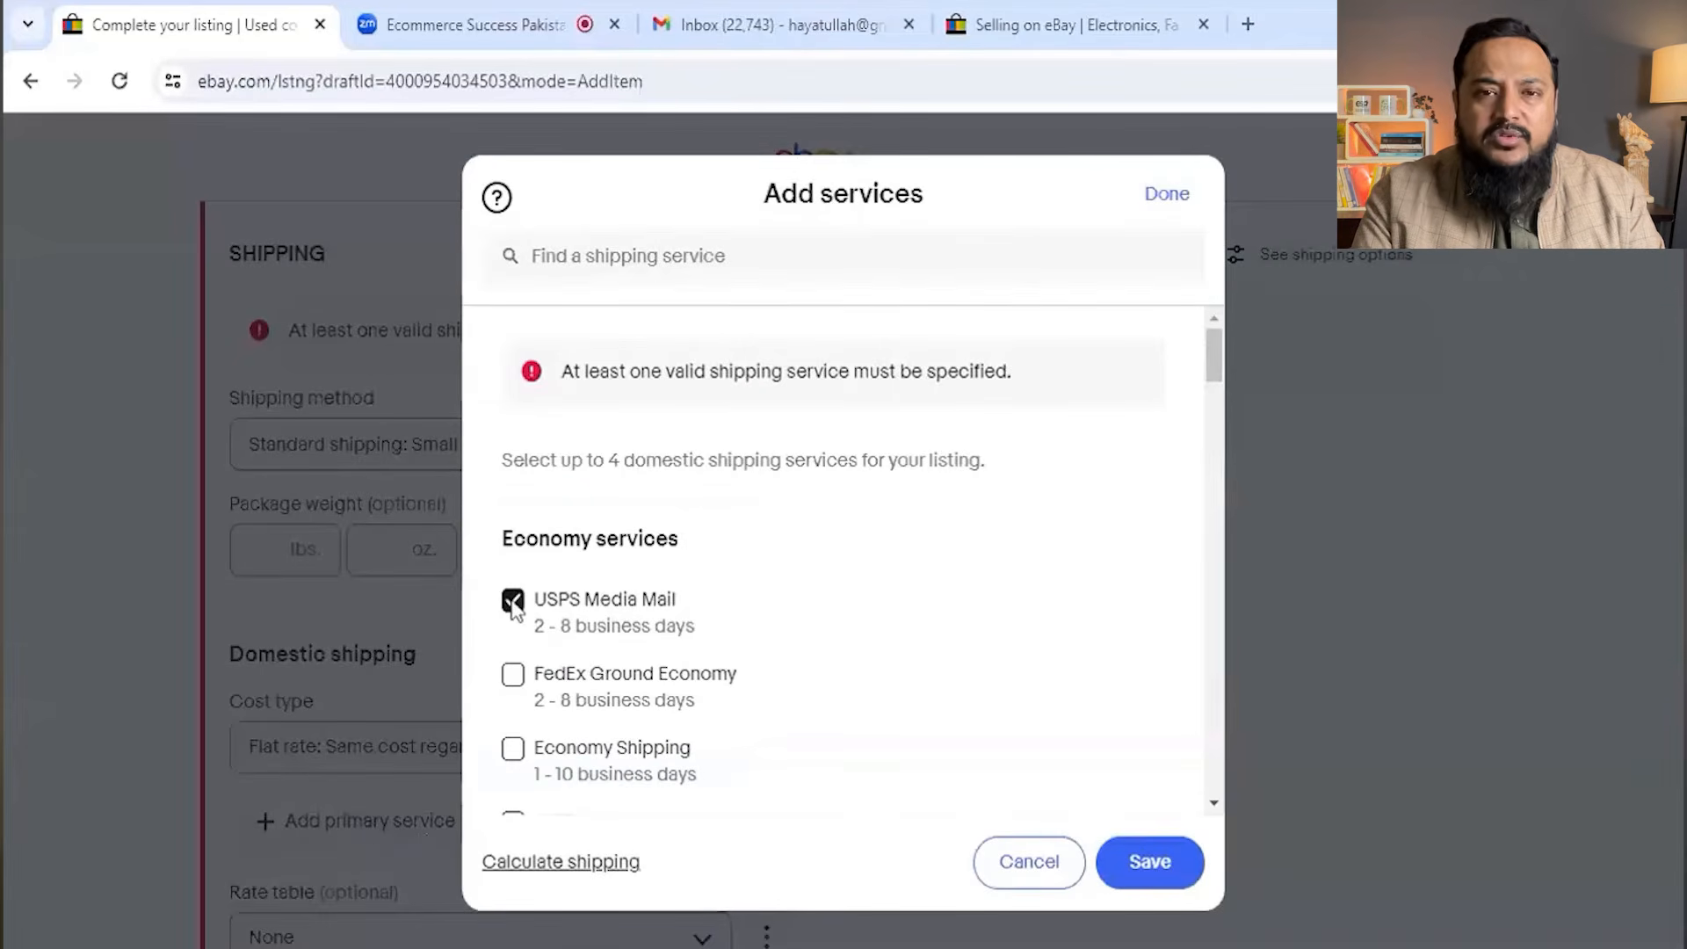
pyautogui.click(511, 677)
pyautogui.click(517, 607)
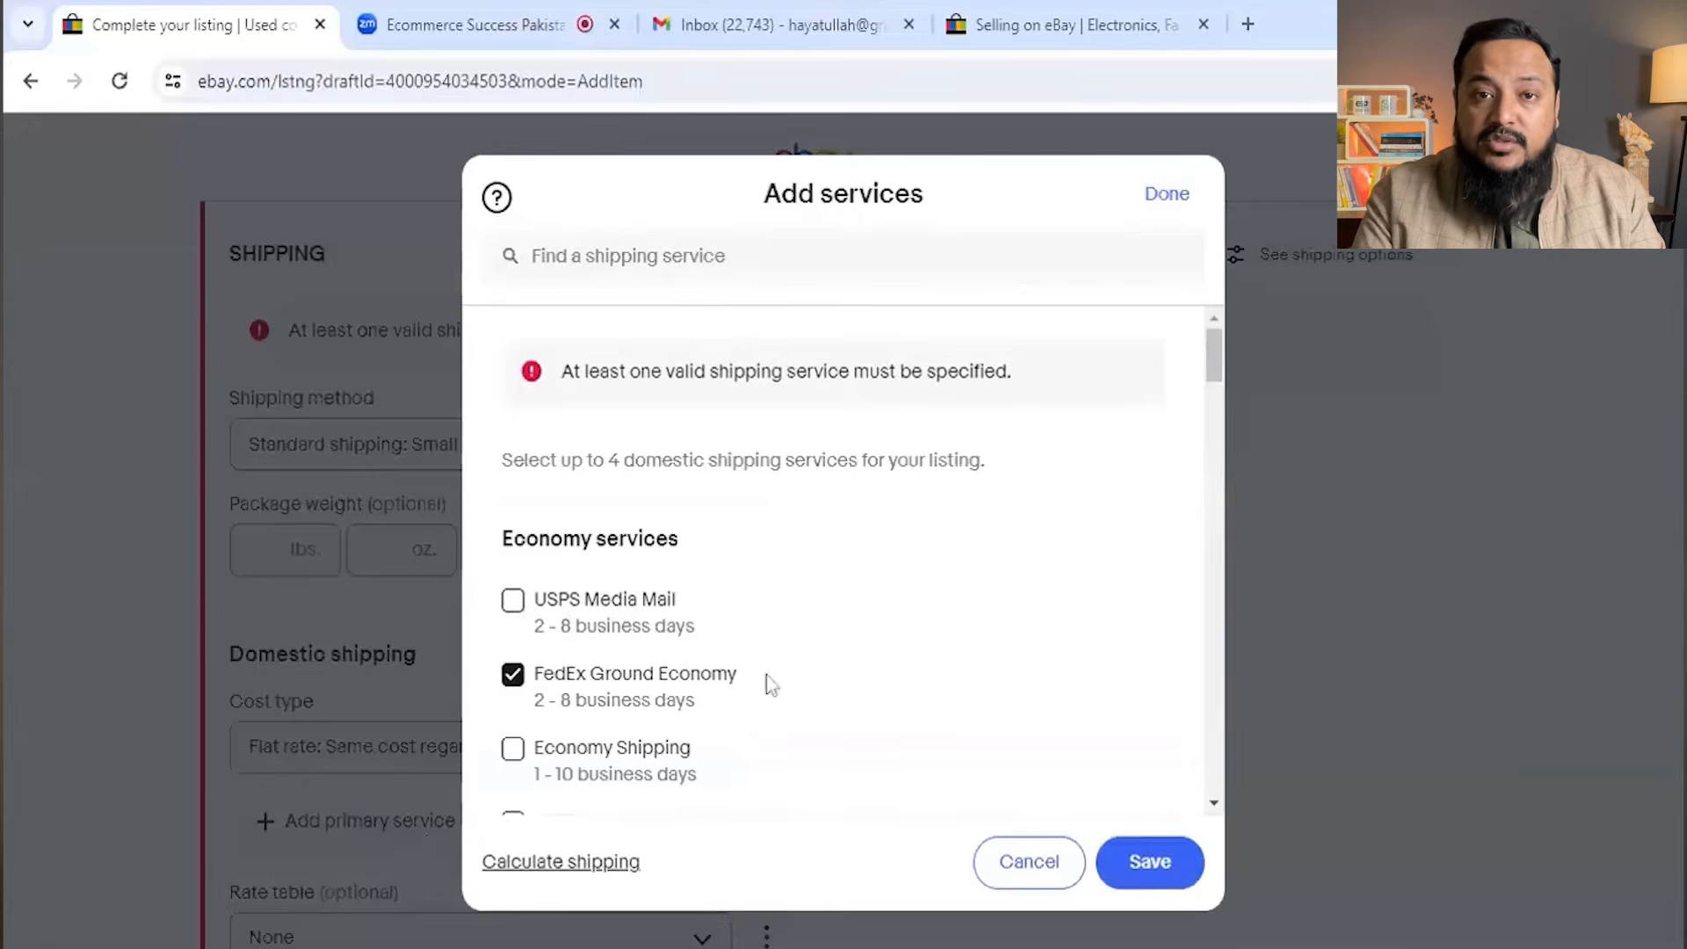
pyautogui.moveTo(1212, 354); pyautogui.dragTo(1209, 387)
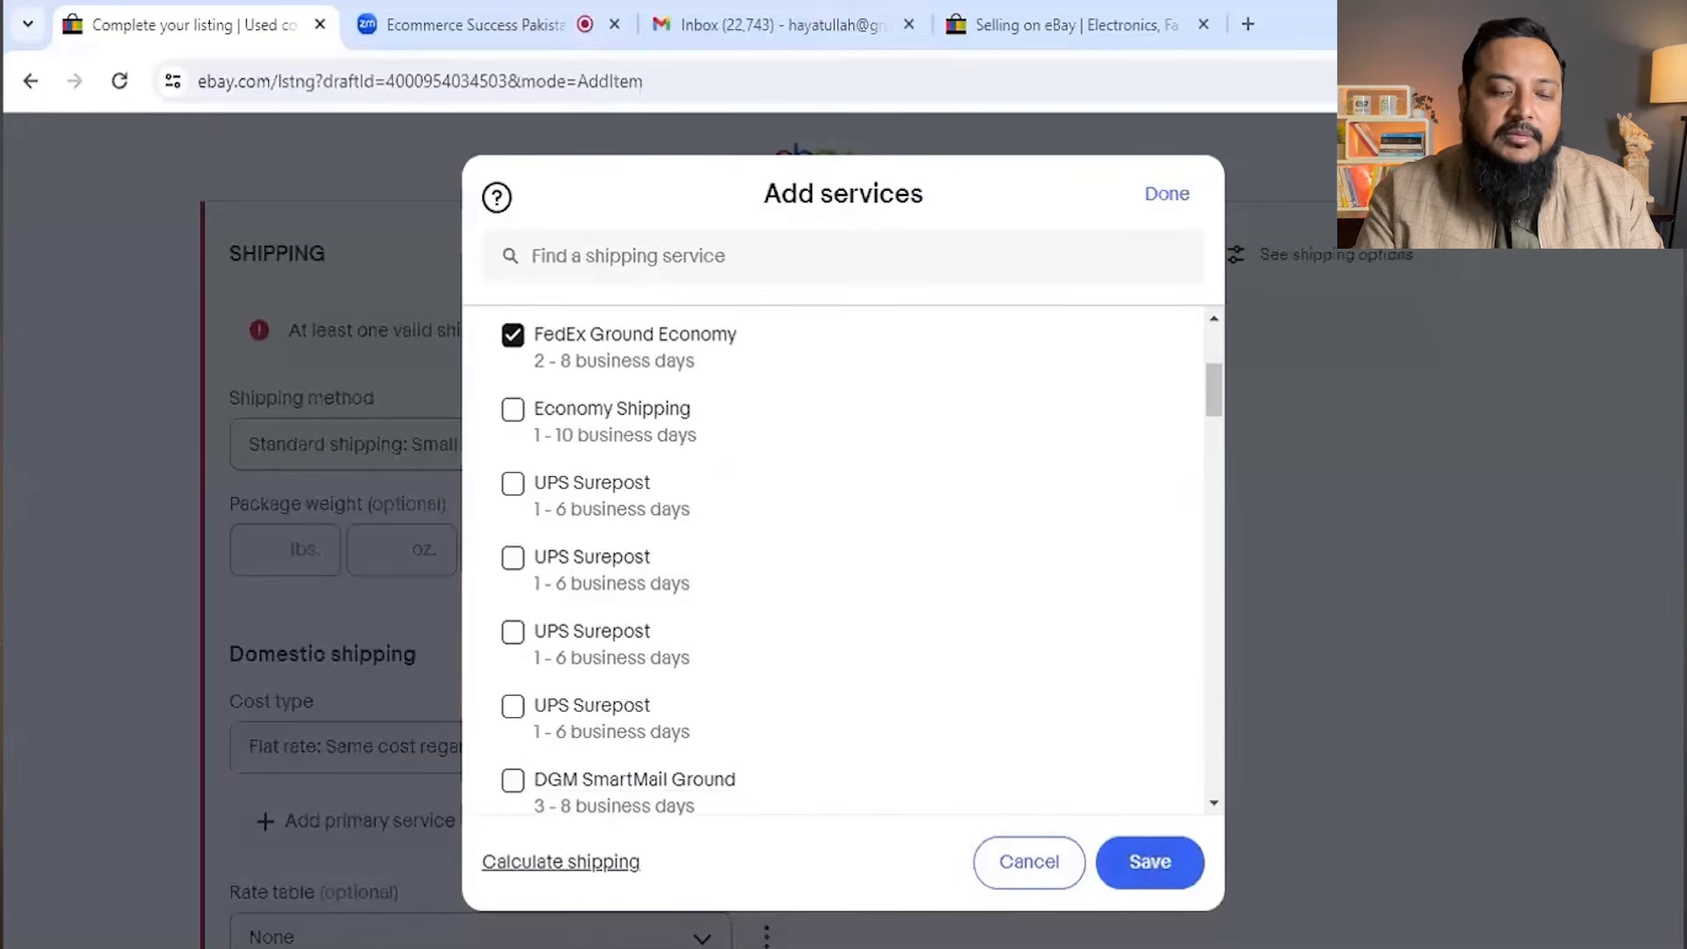
pyautogui.click(1149, 861)
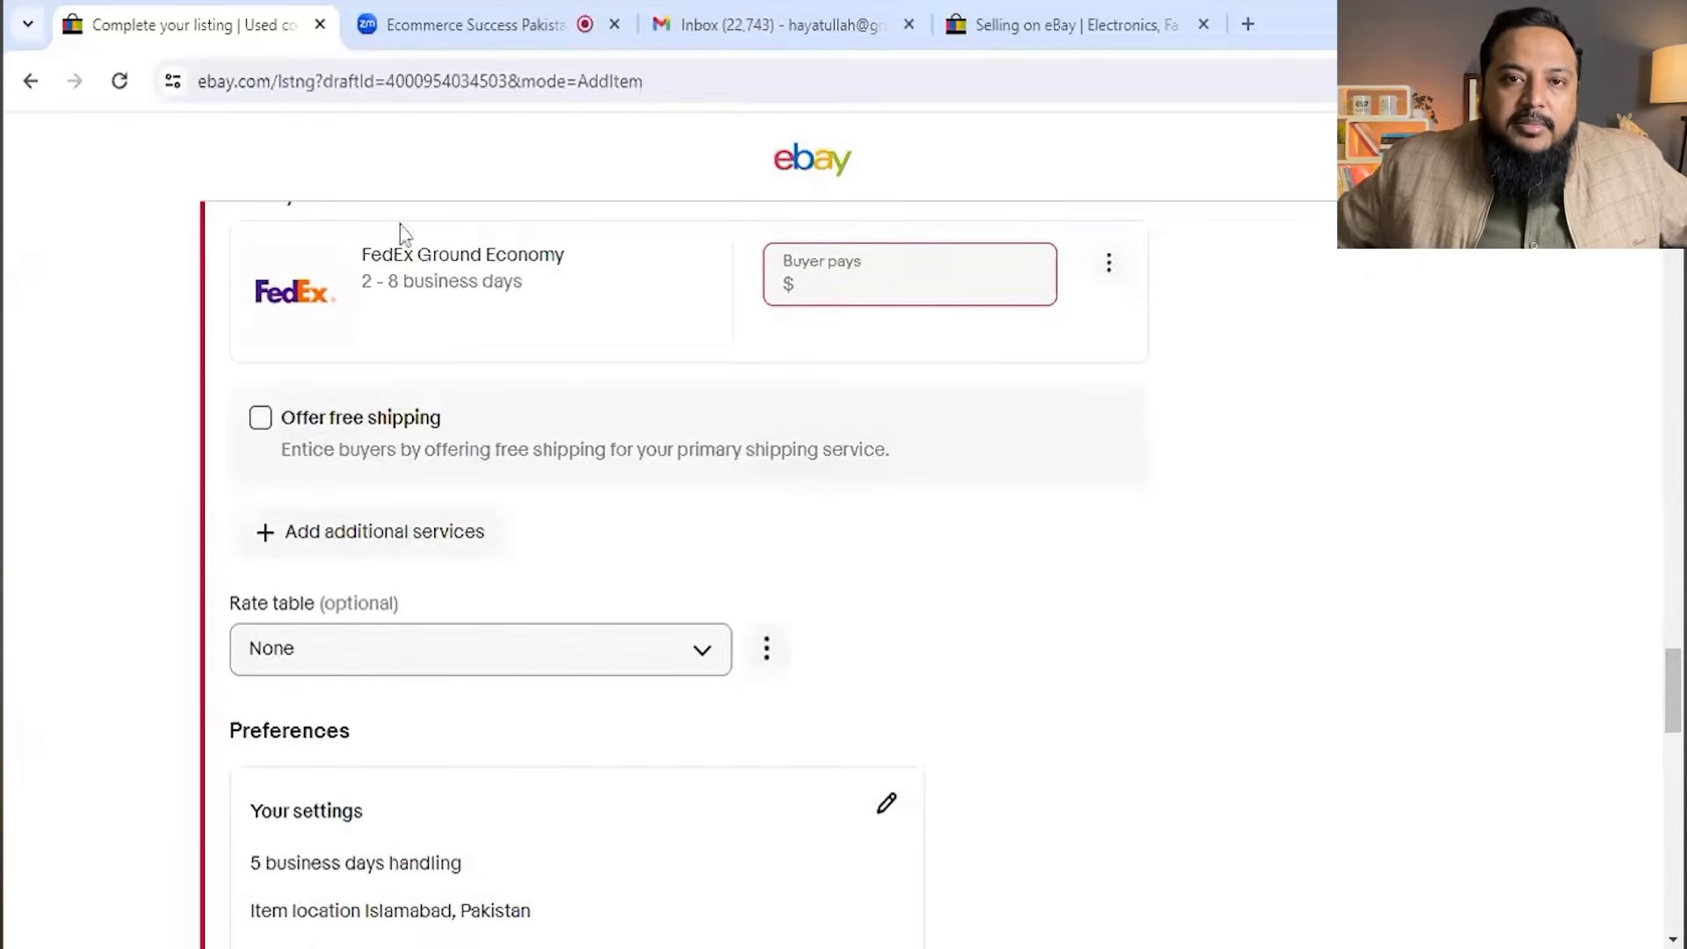
# - Set the buyer's shipping charge for FedEx Ground Economy to $30
pyautogui.scroll(3, 1669, 640)
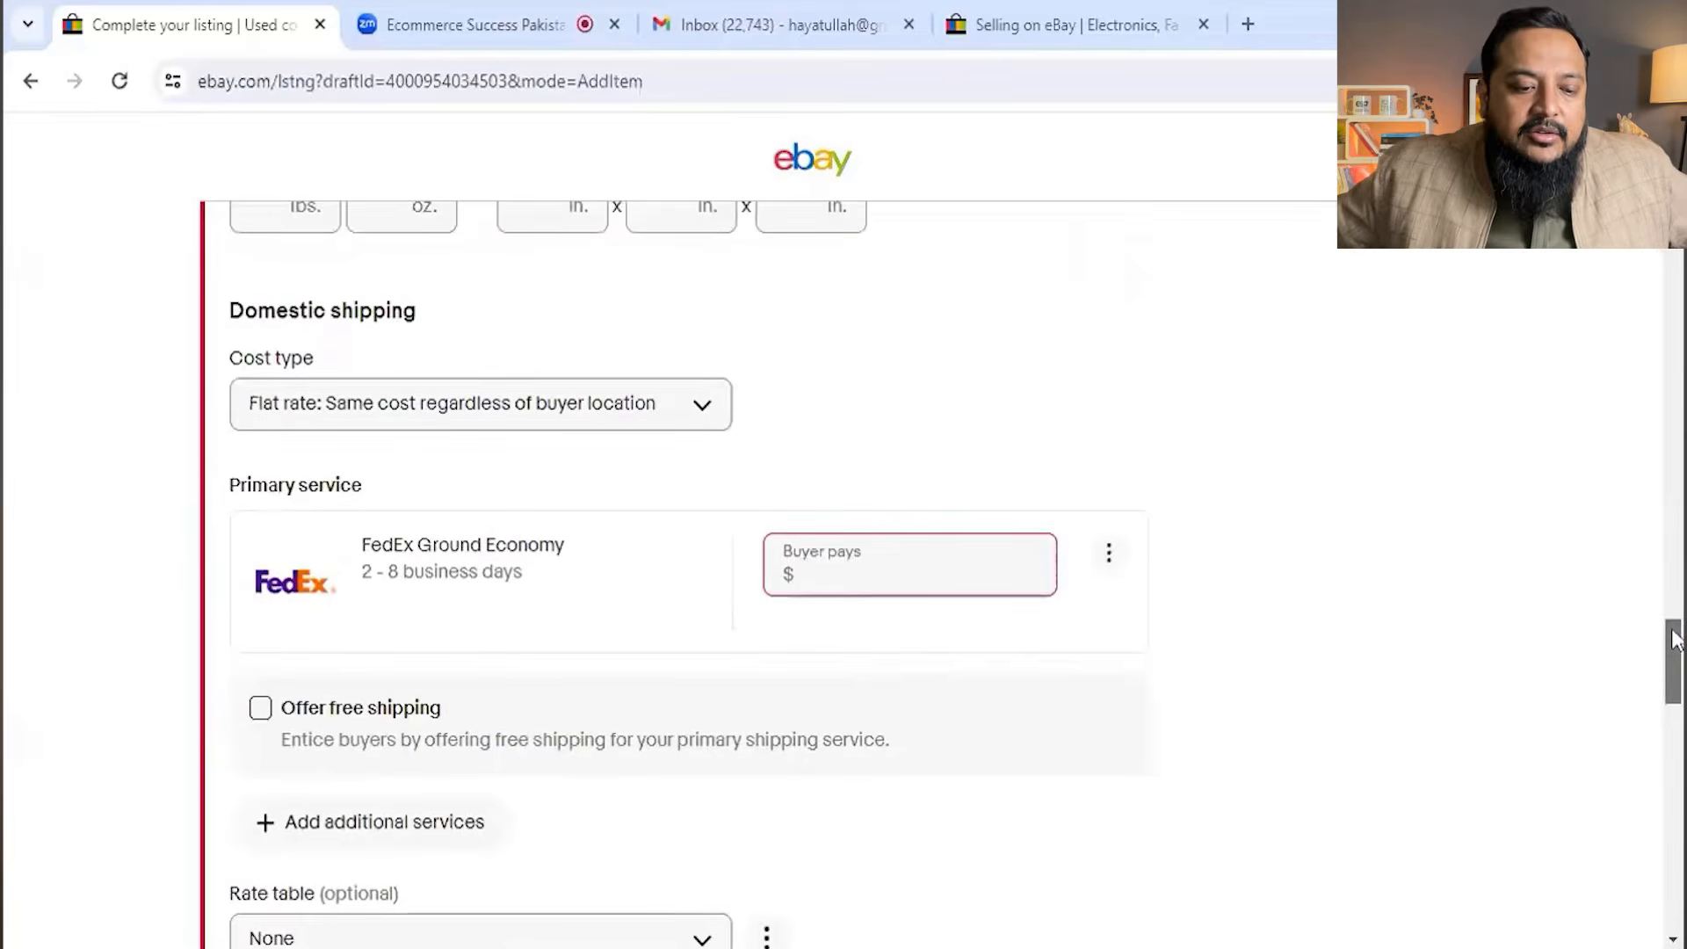
pyautogui.moveTo(1676, 639); pyautogui.dragTo(1676, 642)
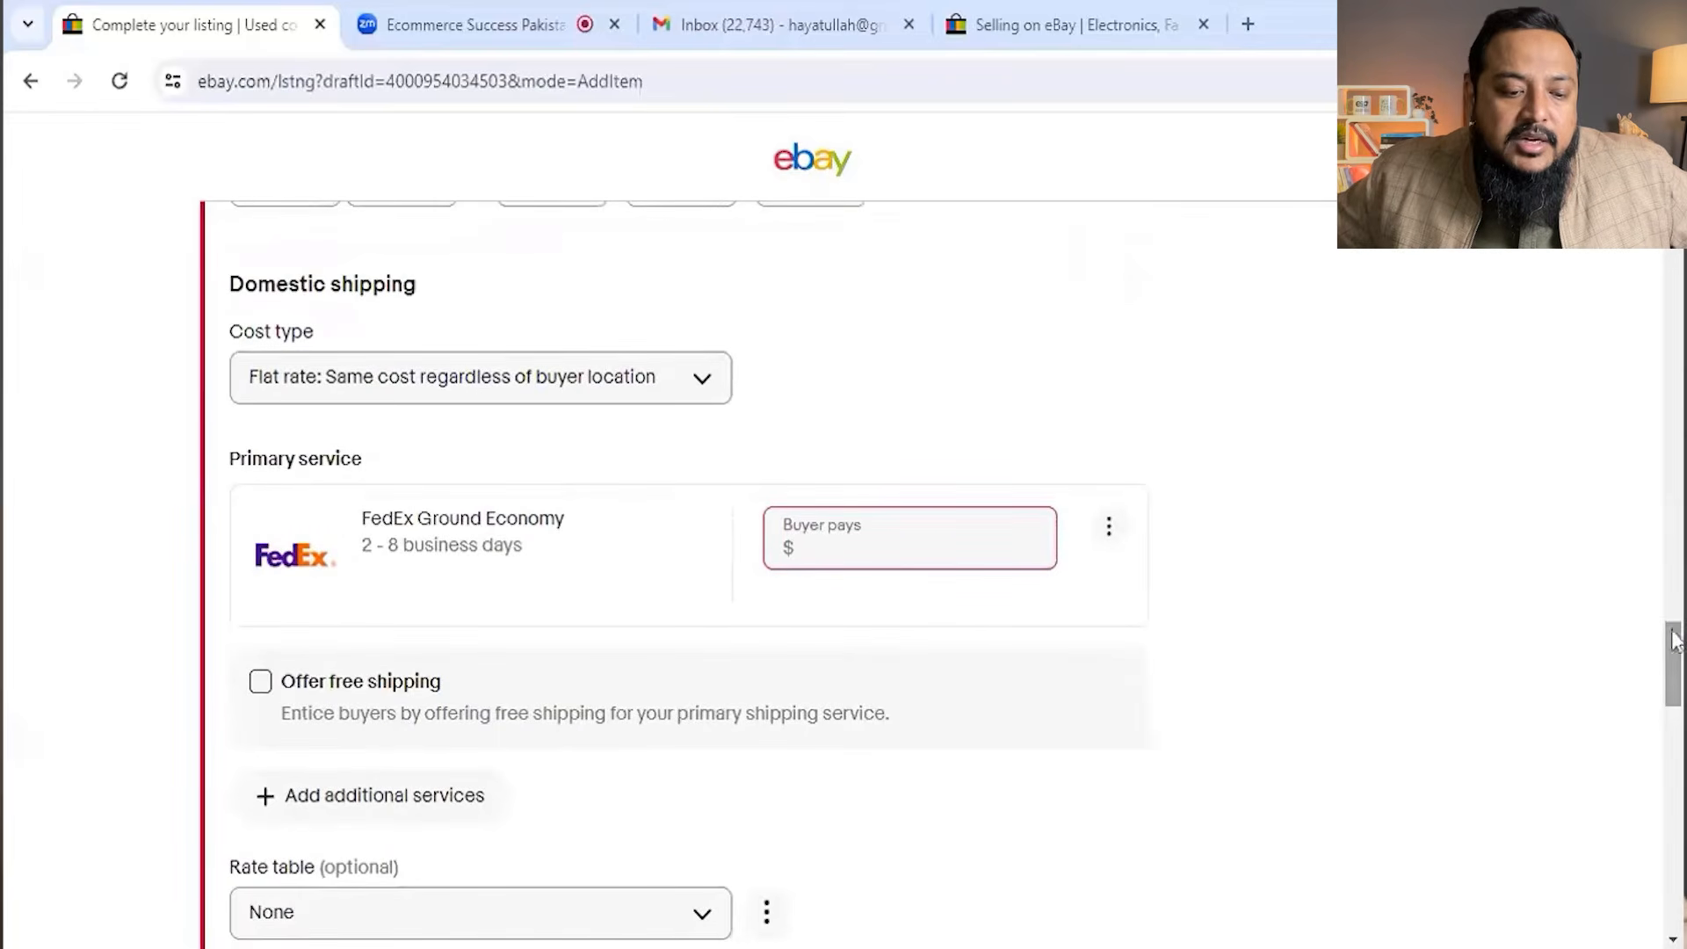
pyautogui.click(887, 546)
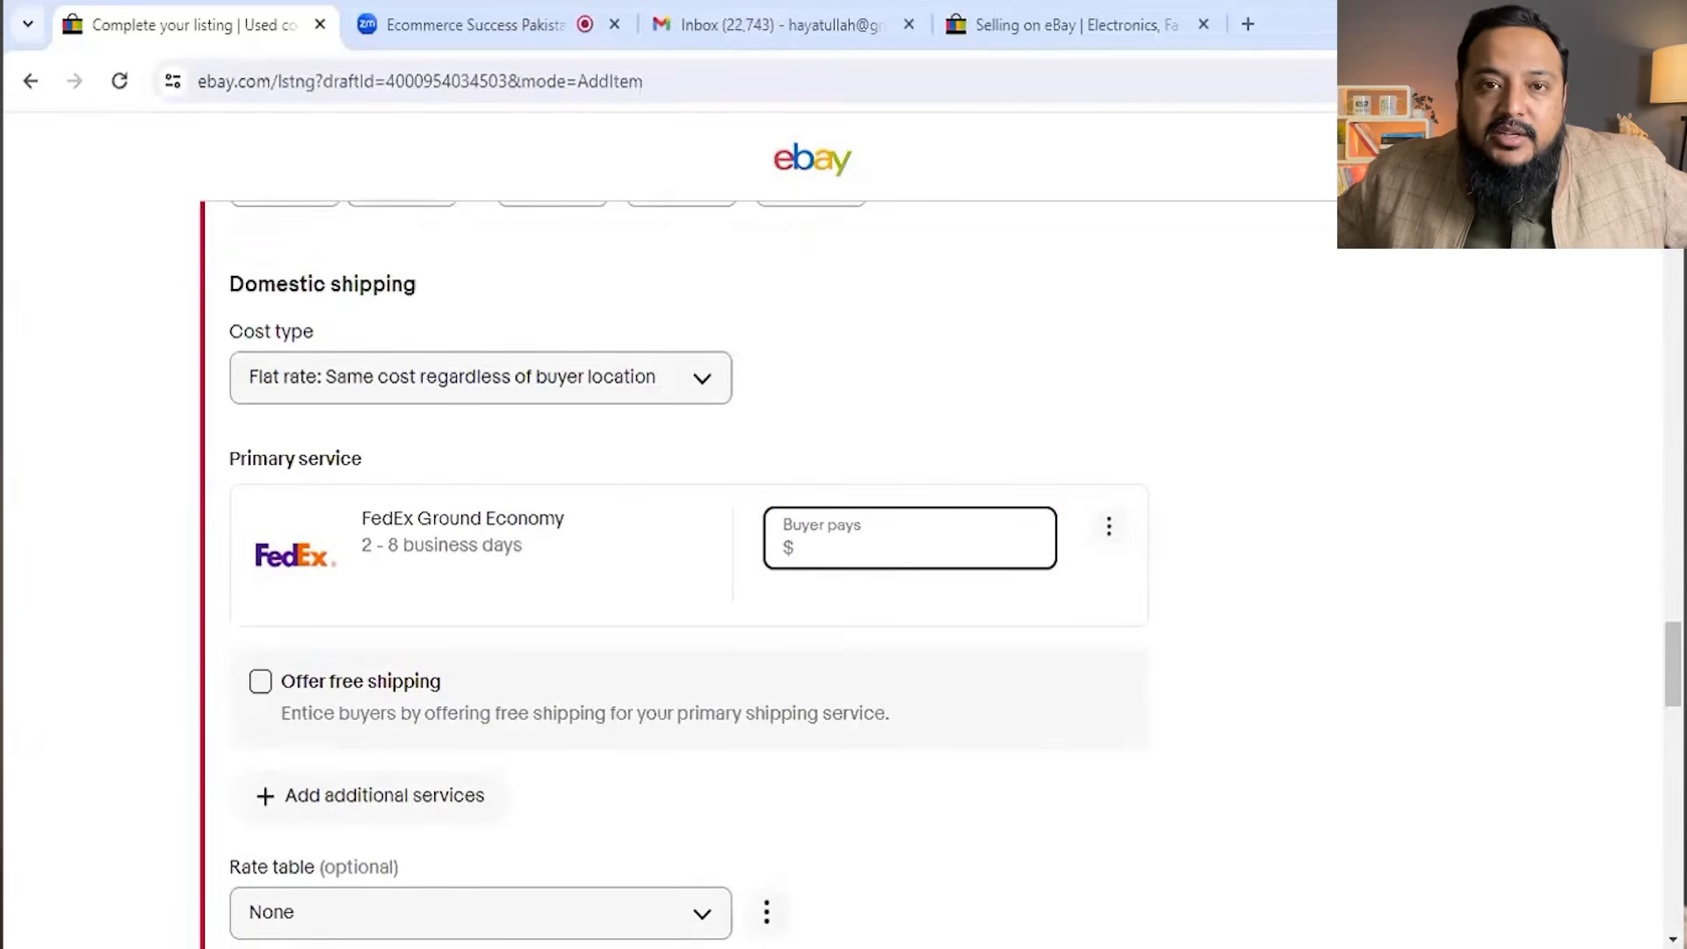
pyautogui.write('30')
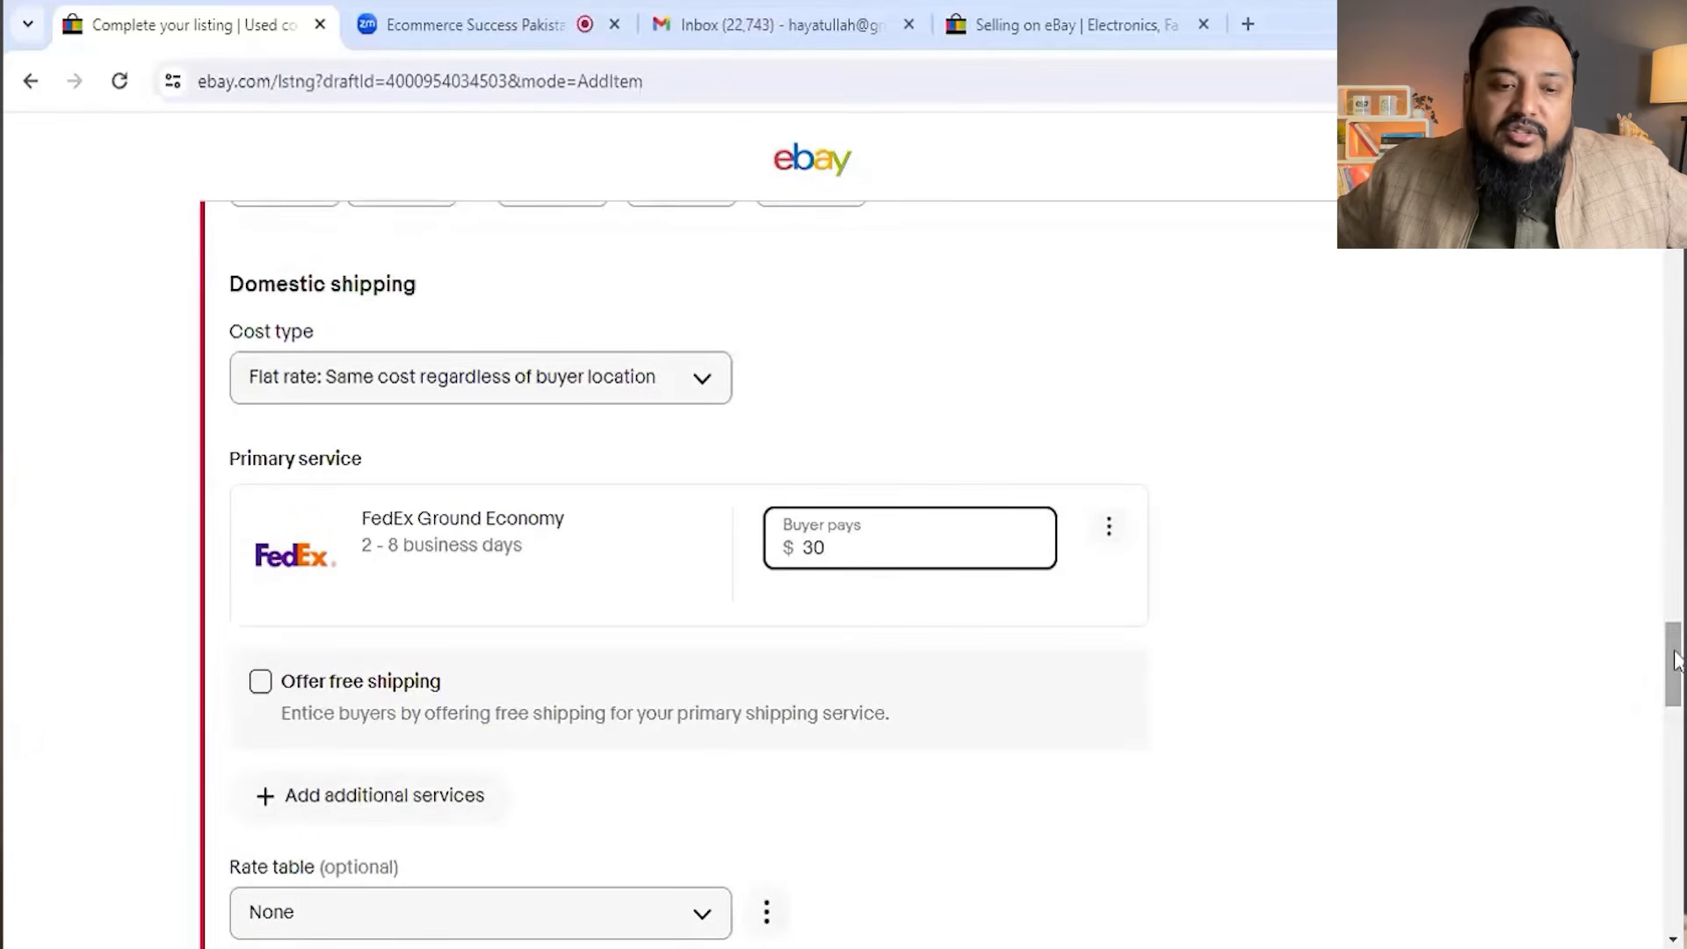
# - Submit the completed chair listing and proceed to the seller payment onboarding sign-in
pyautogui.scroll(-3, 1673, 667)
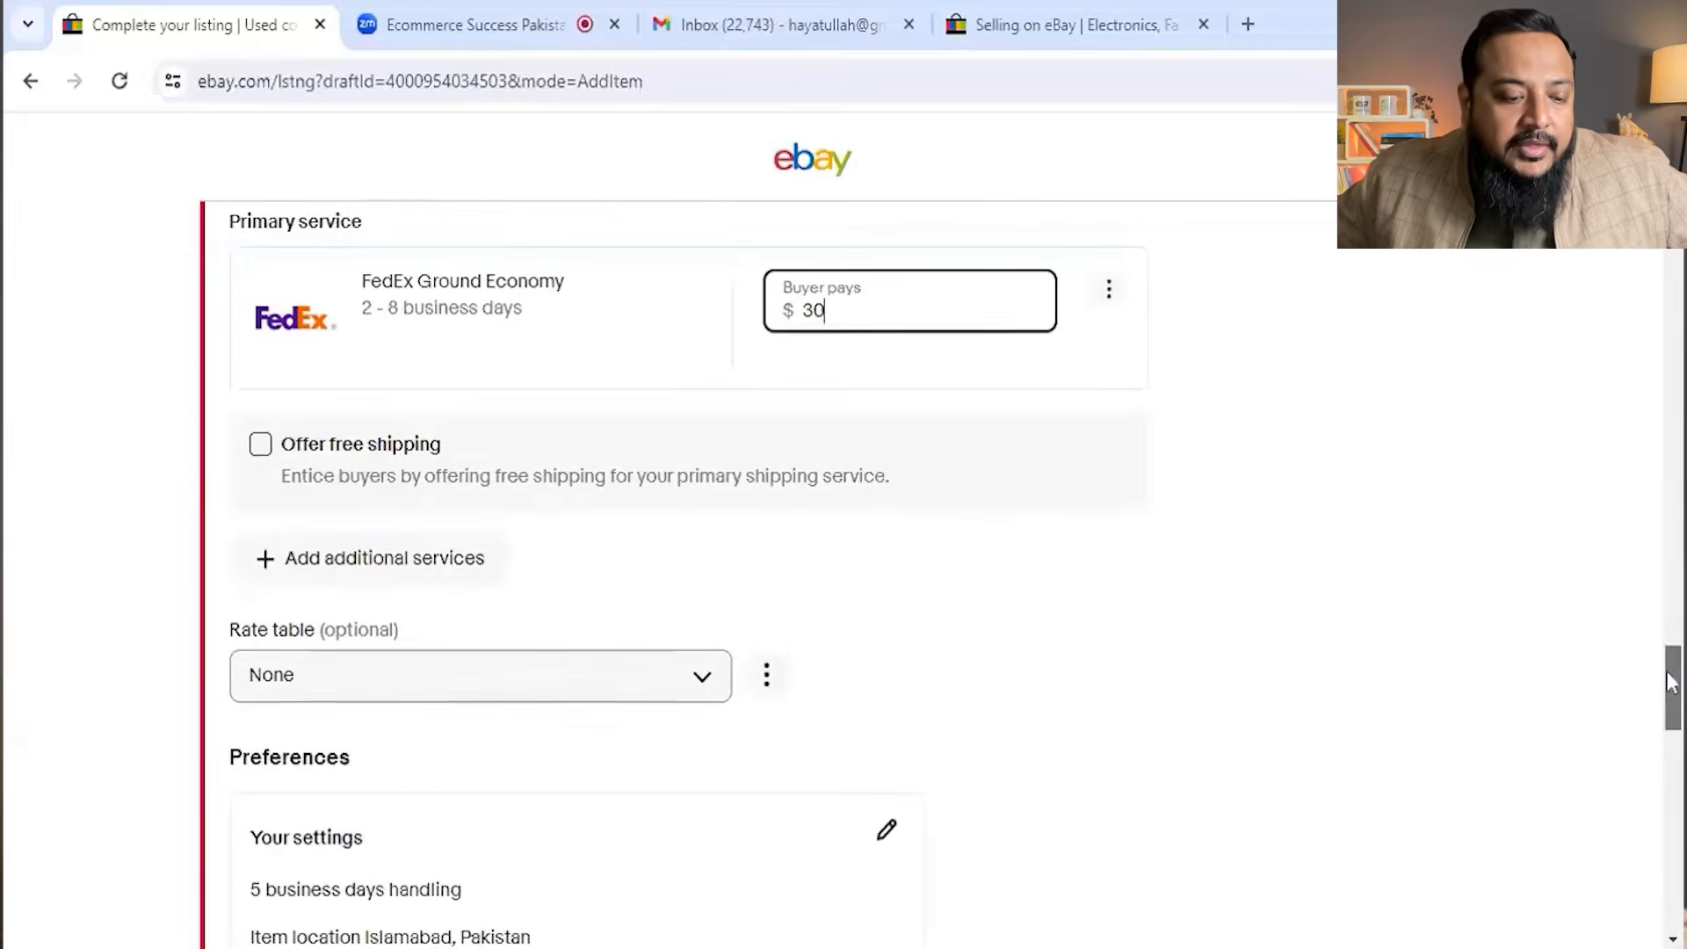
pyautogui.scroll(-3, 1672, 684)
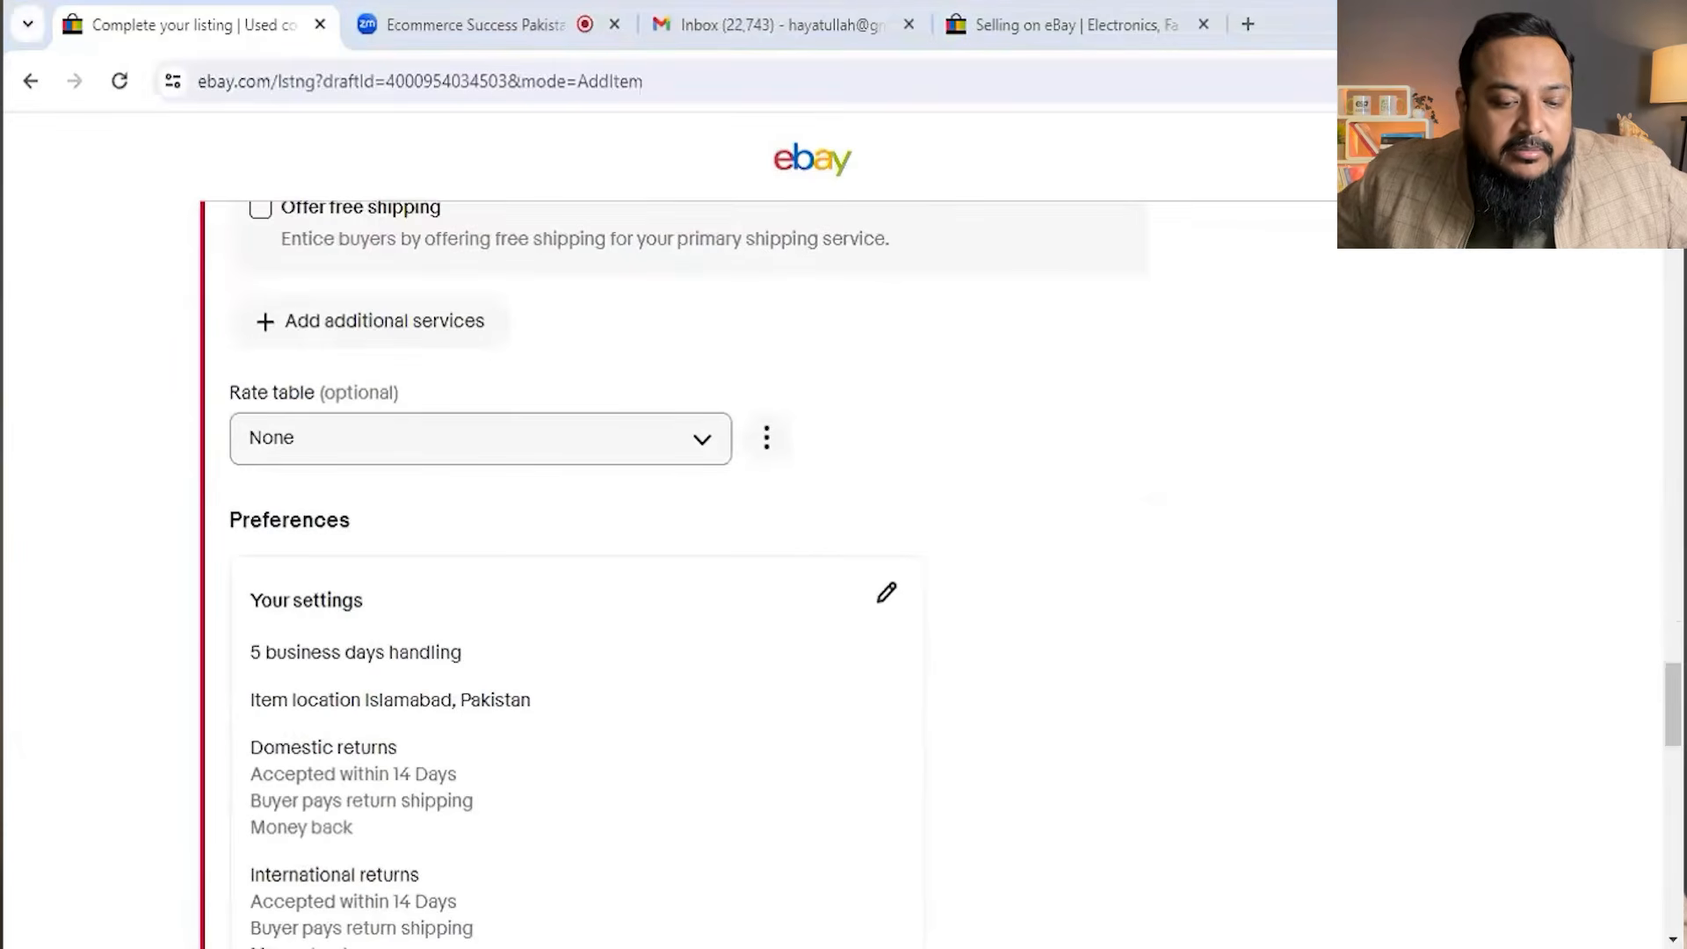
pyautogui.scroll(-15, 1650, 826)
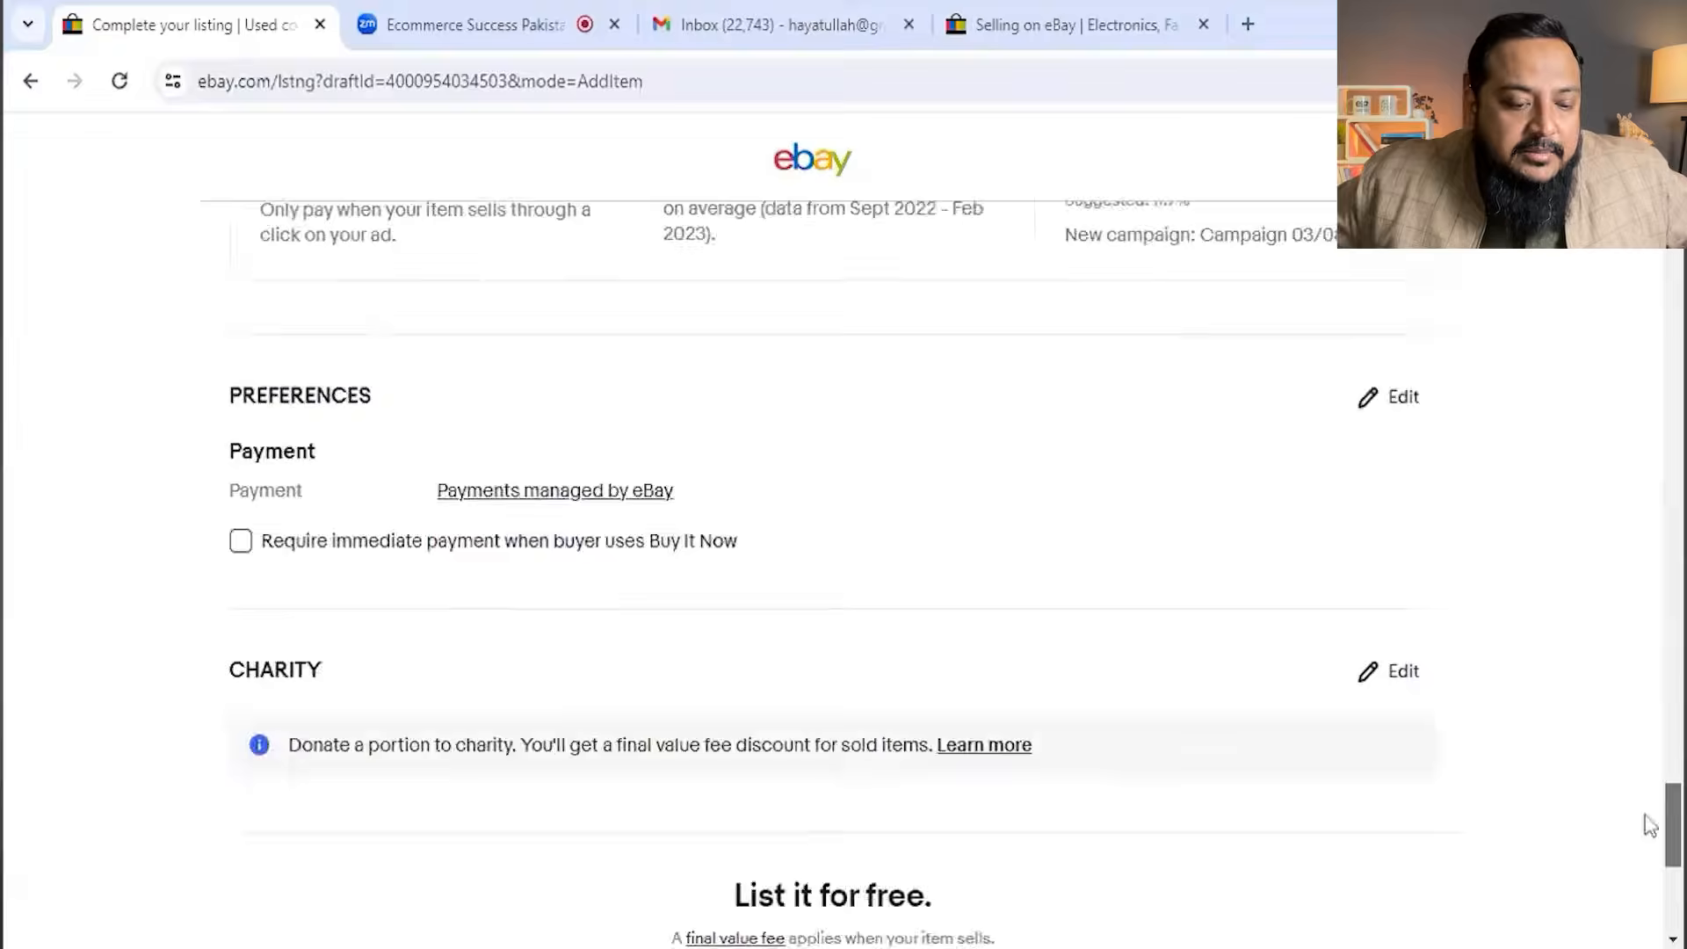
pyautogui.scroll(-8, 1650, 826)
pyautogui.click(995, 475)
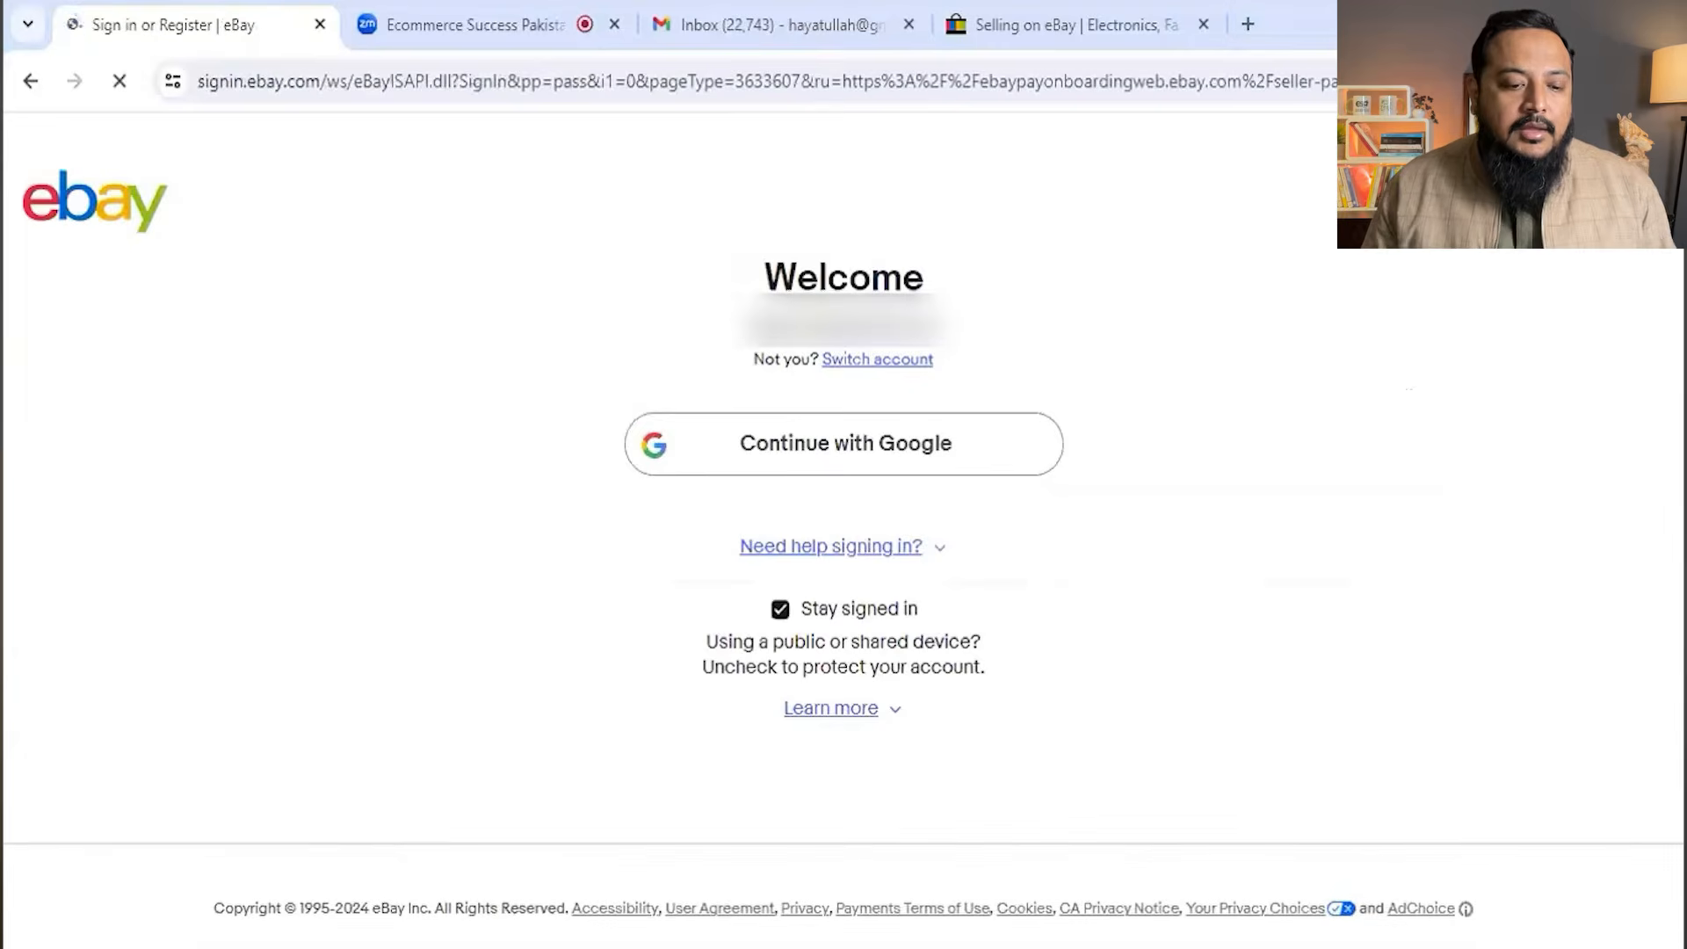
# - Sign in to eBay with the Google account, skip adding a passkey, and start the selling account setup
pyautogui.click(867, 448)
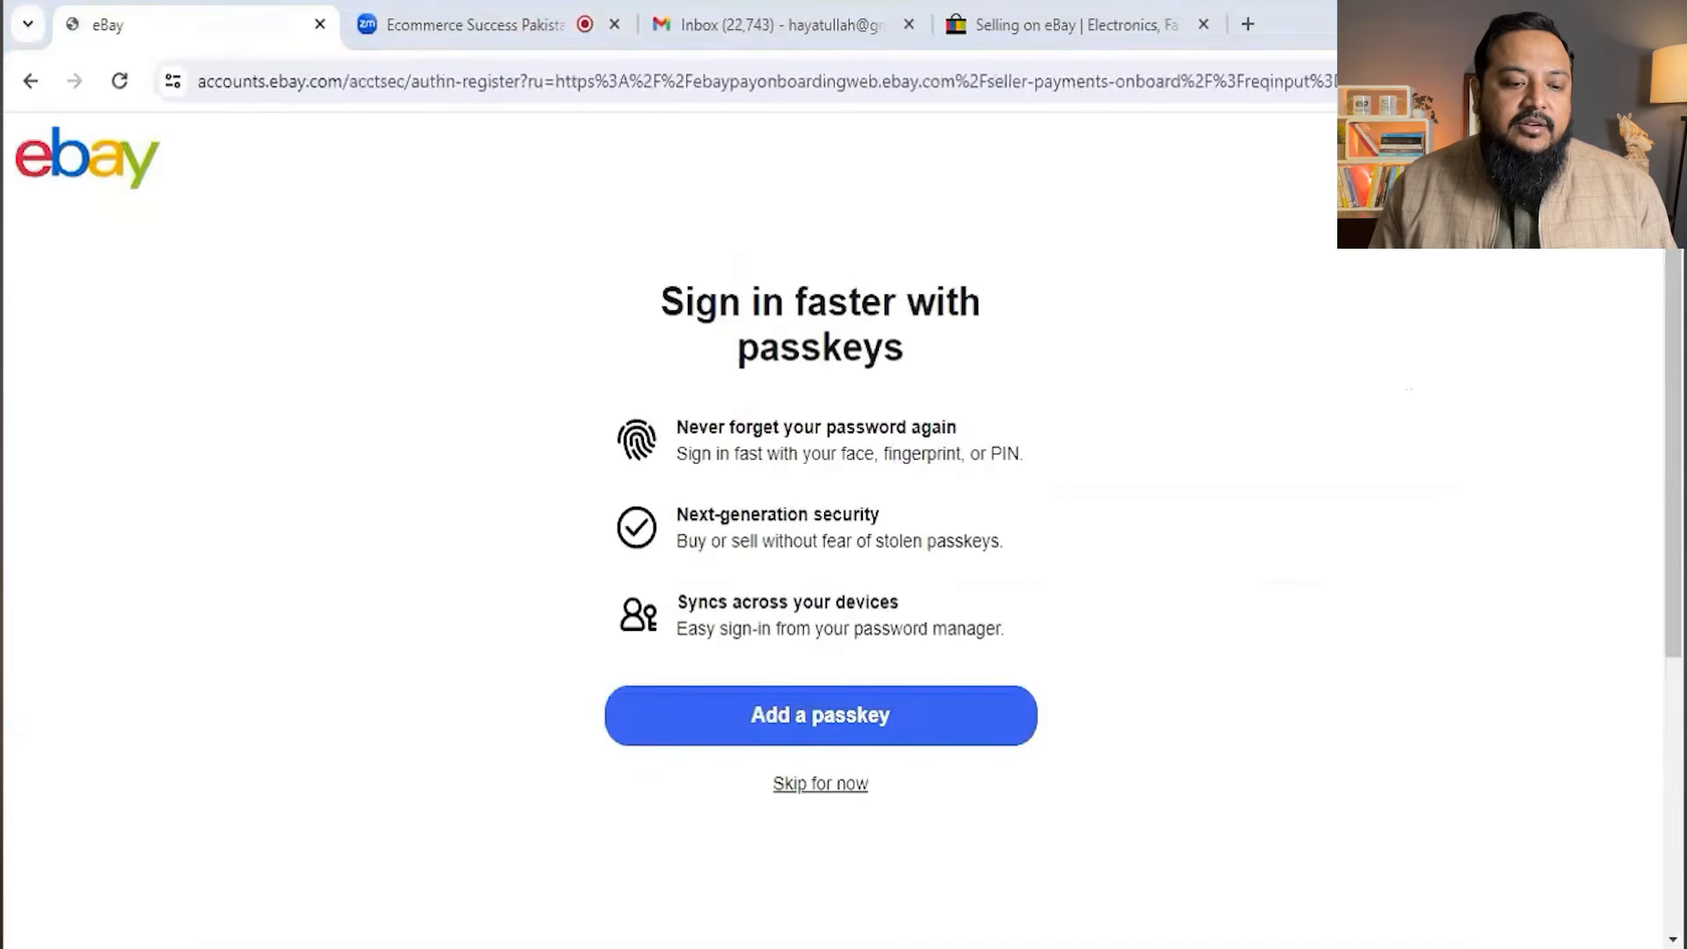
pyautogui.click(820, 784)
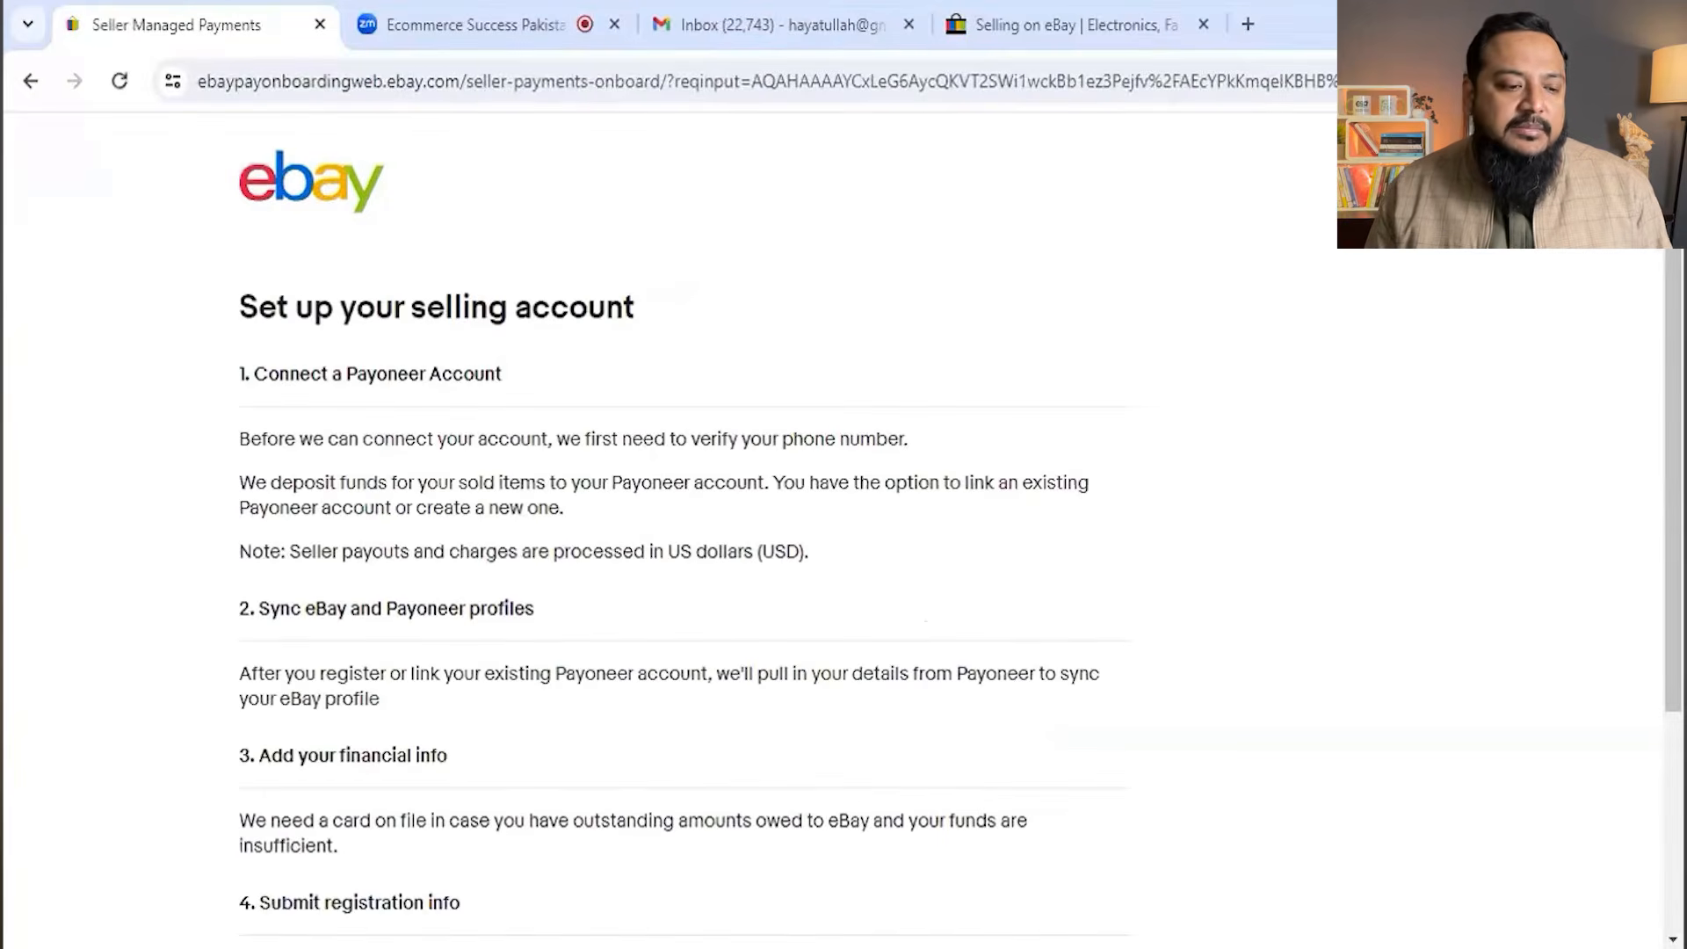
pyautogui.moveTo(1674, 325); pyautogui.dragTo(1660, 565)
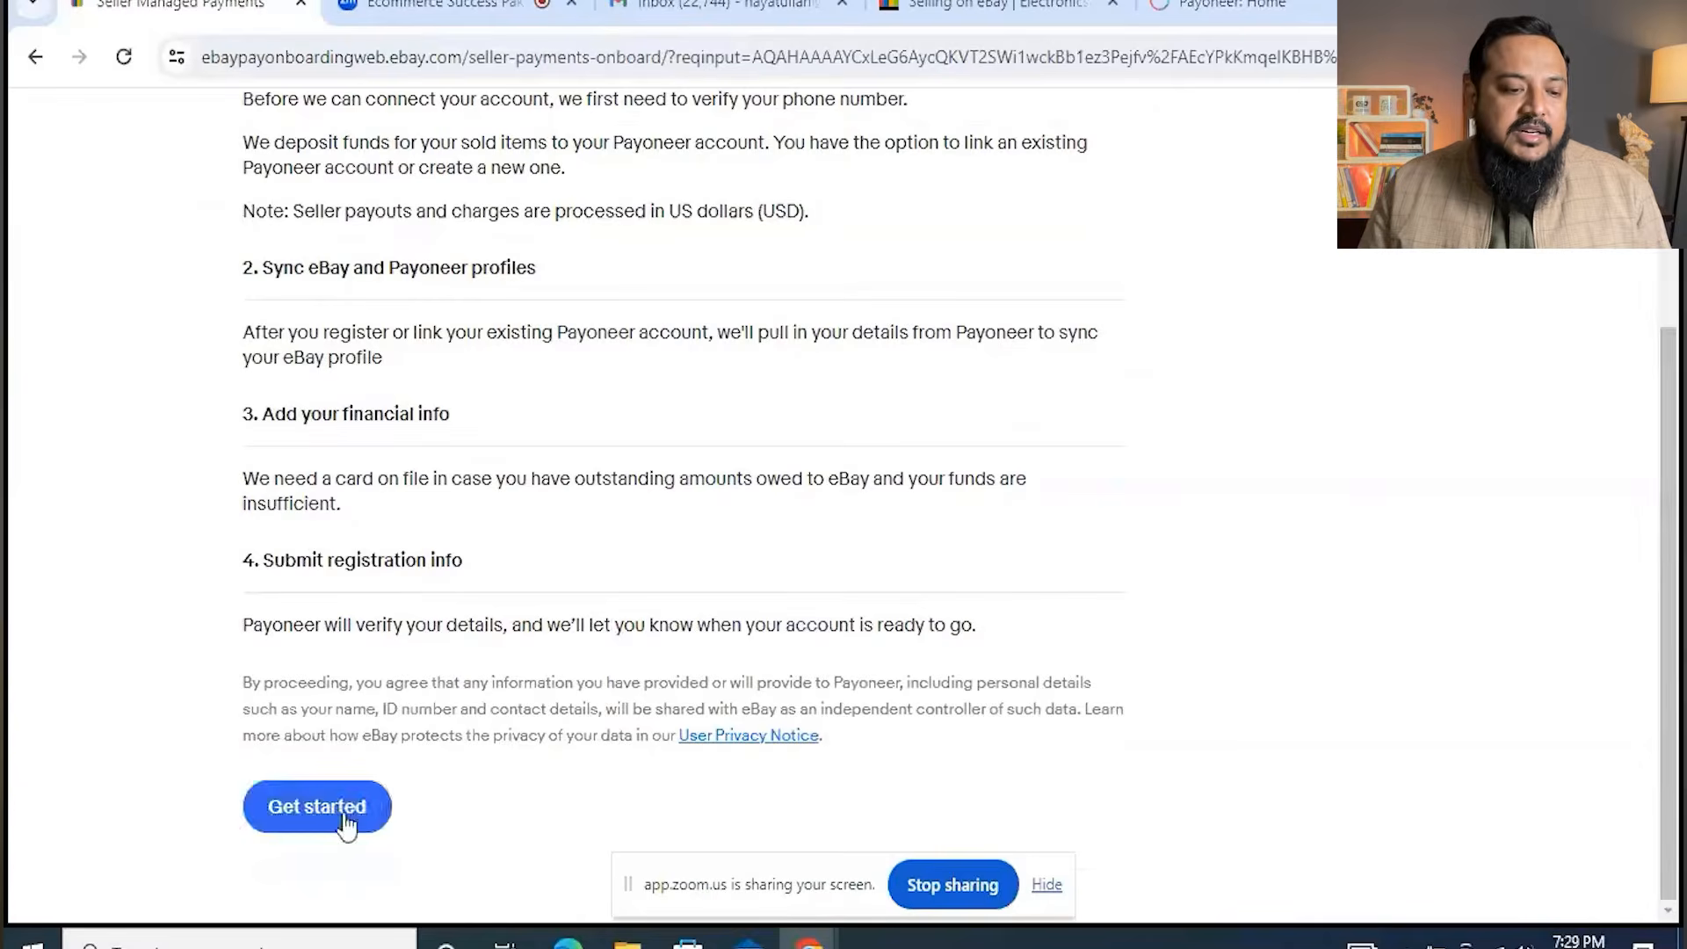
pyautogui.click(345, 817)
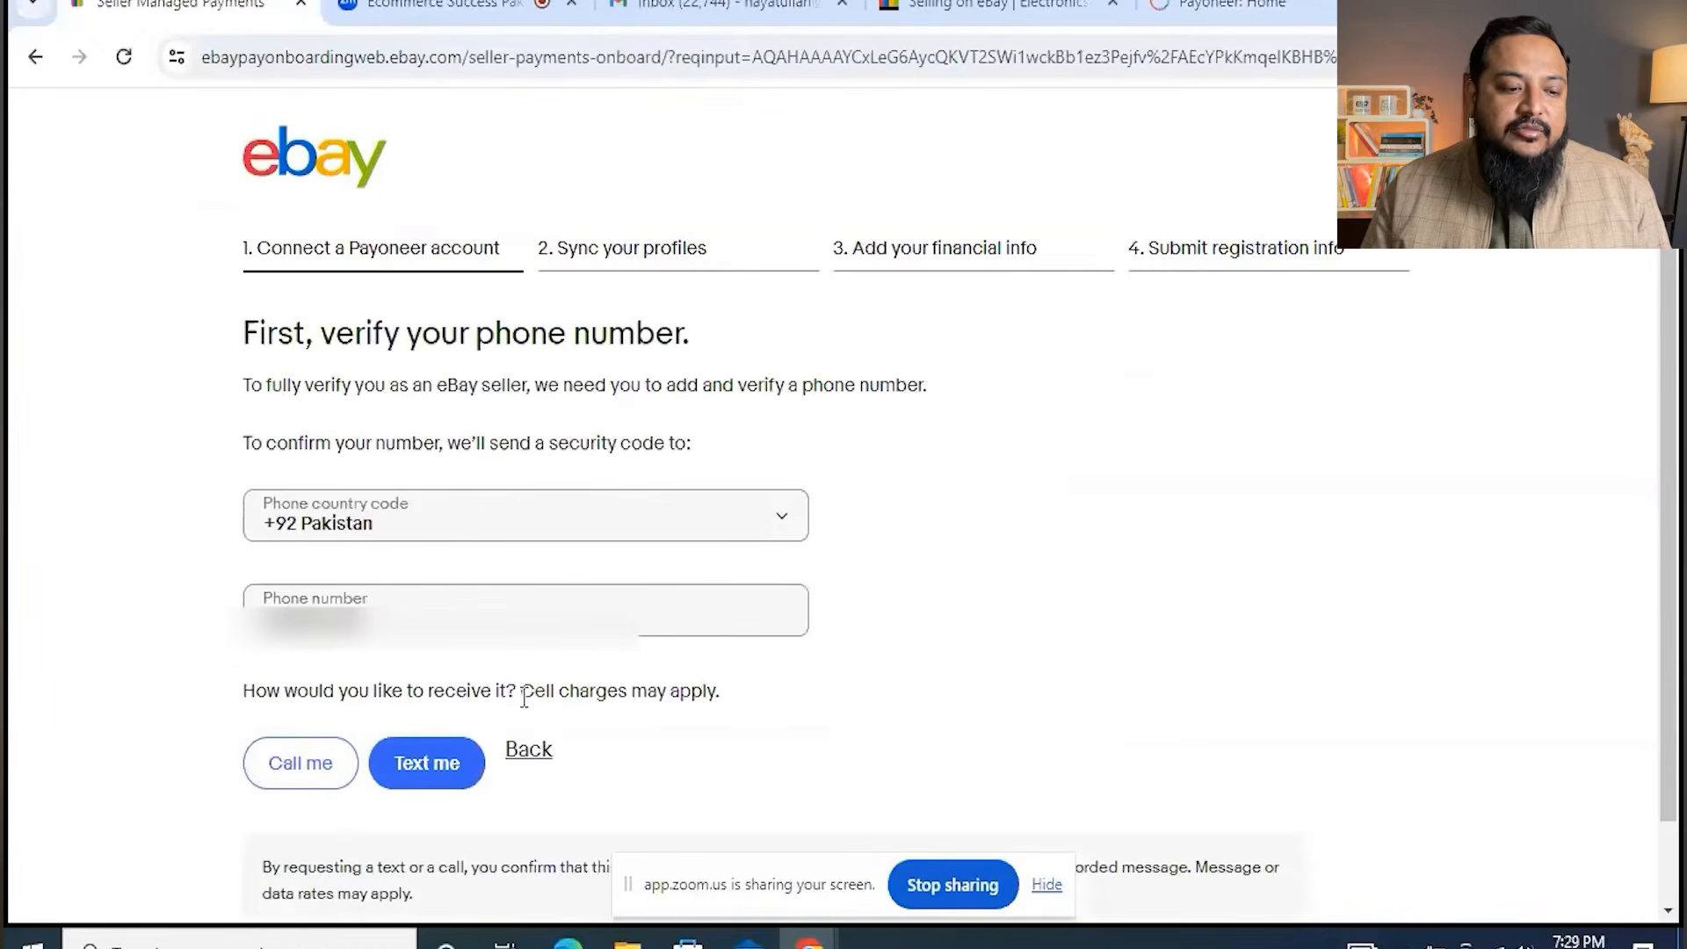
# - Request a security code by text message, enter the verification code and continue past the phone check
pyautogui.click(458, 770)
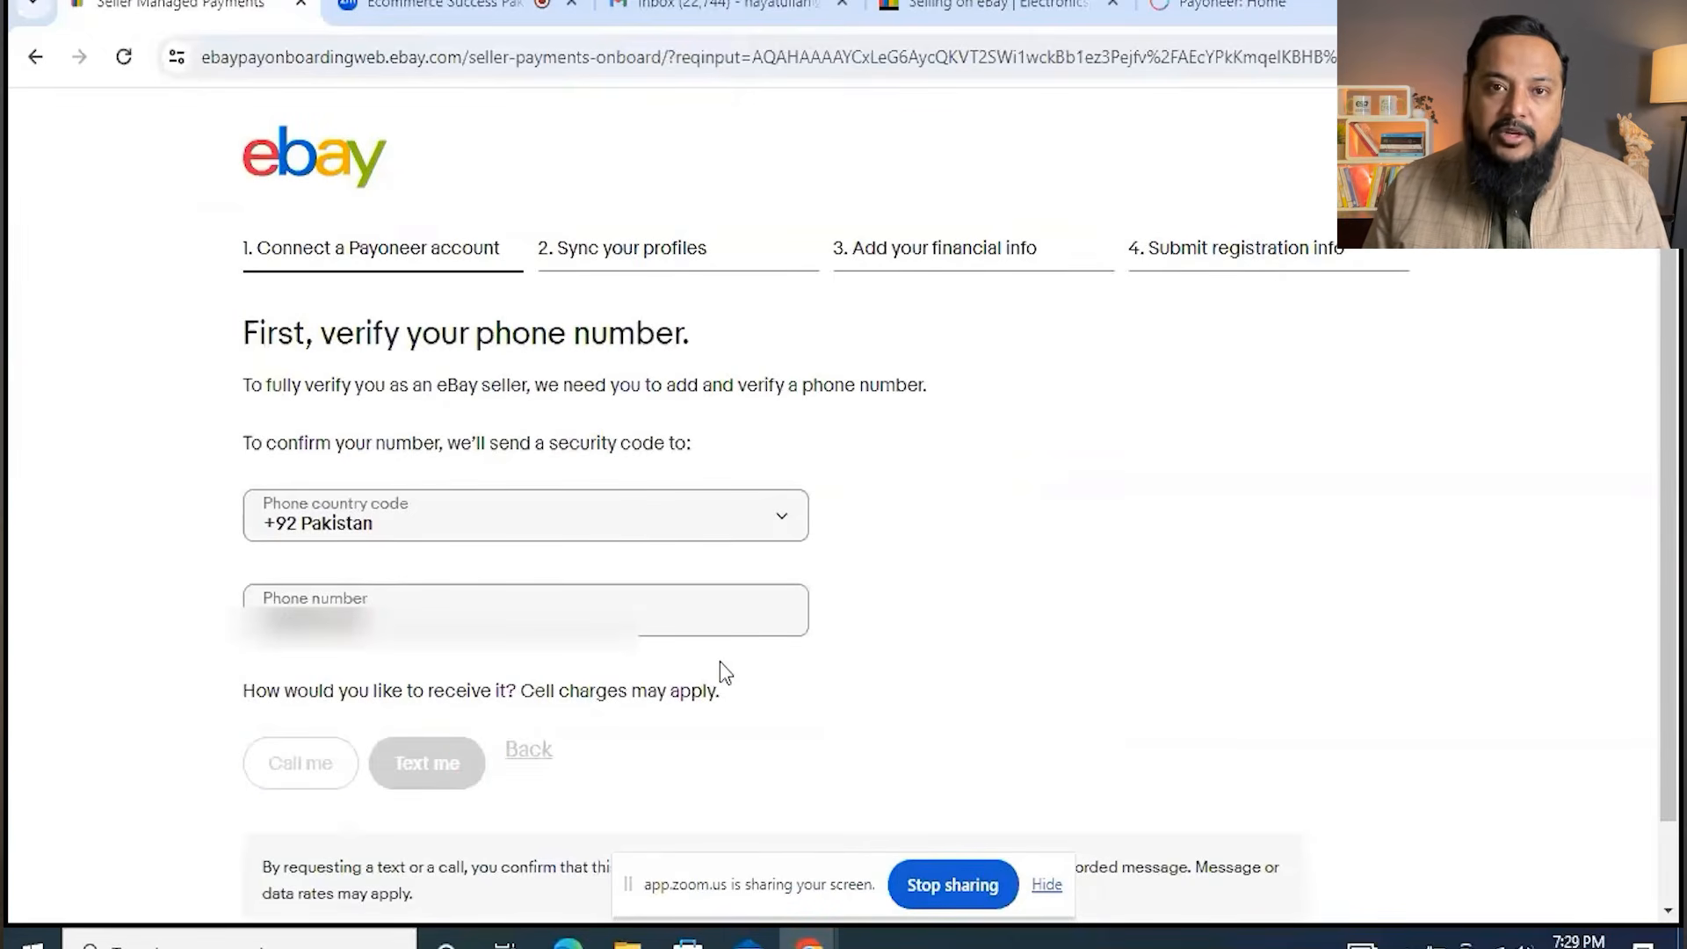
pyautogui.click(454, 573)
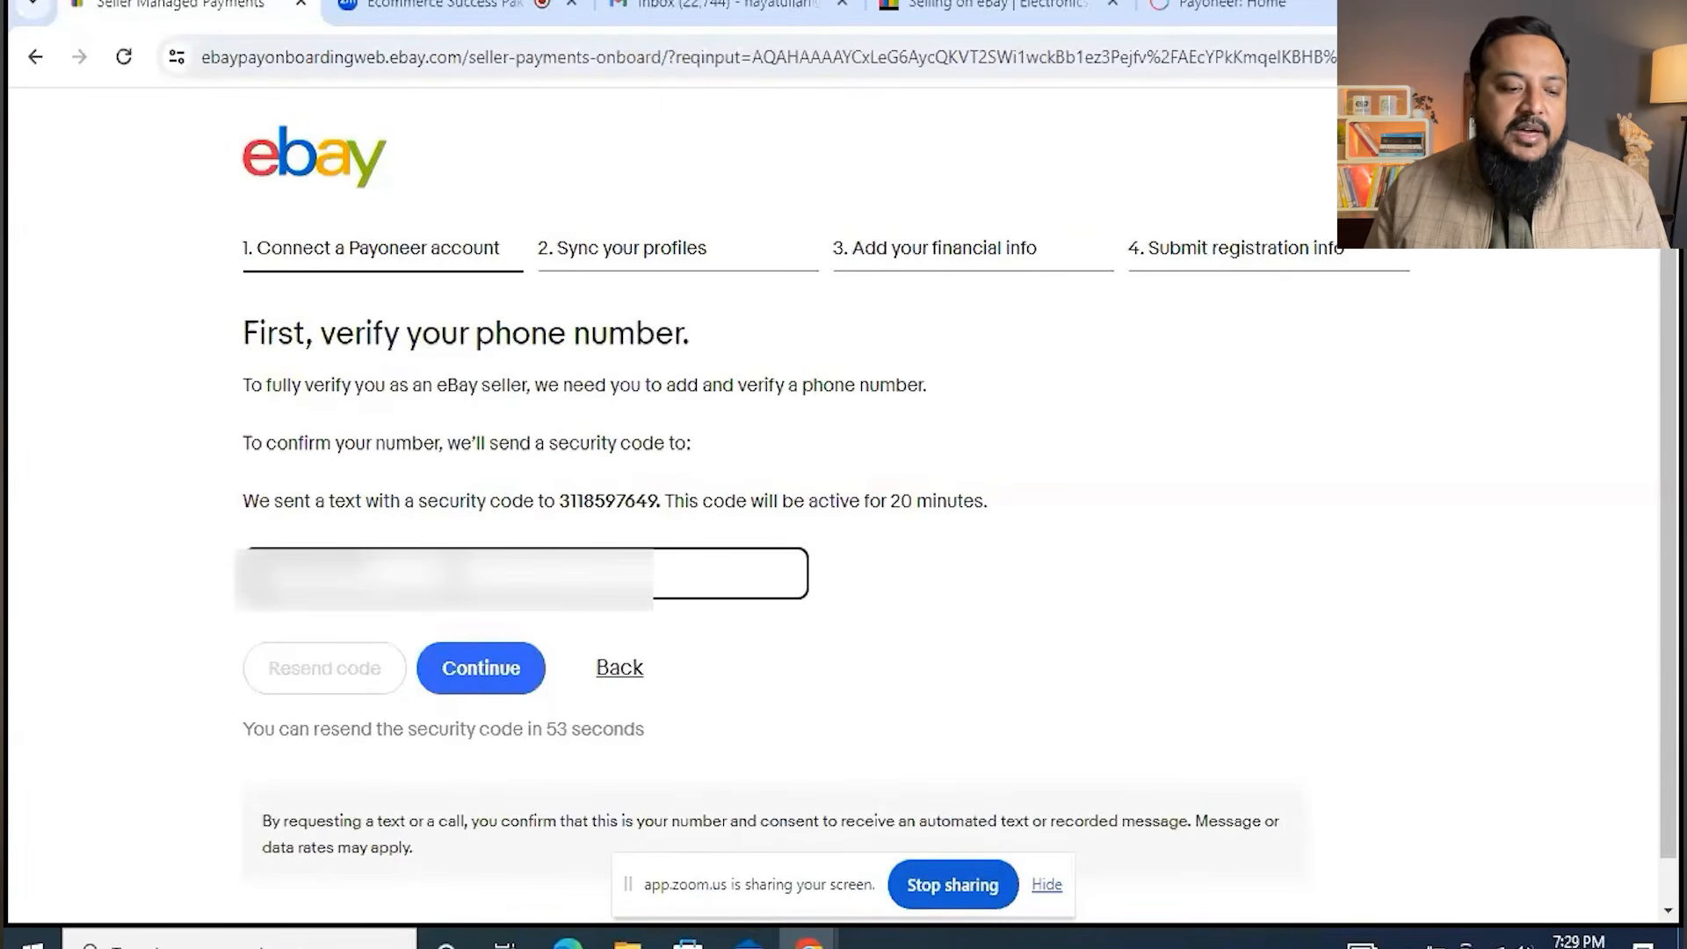
pyautogui.click(510, 670)
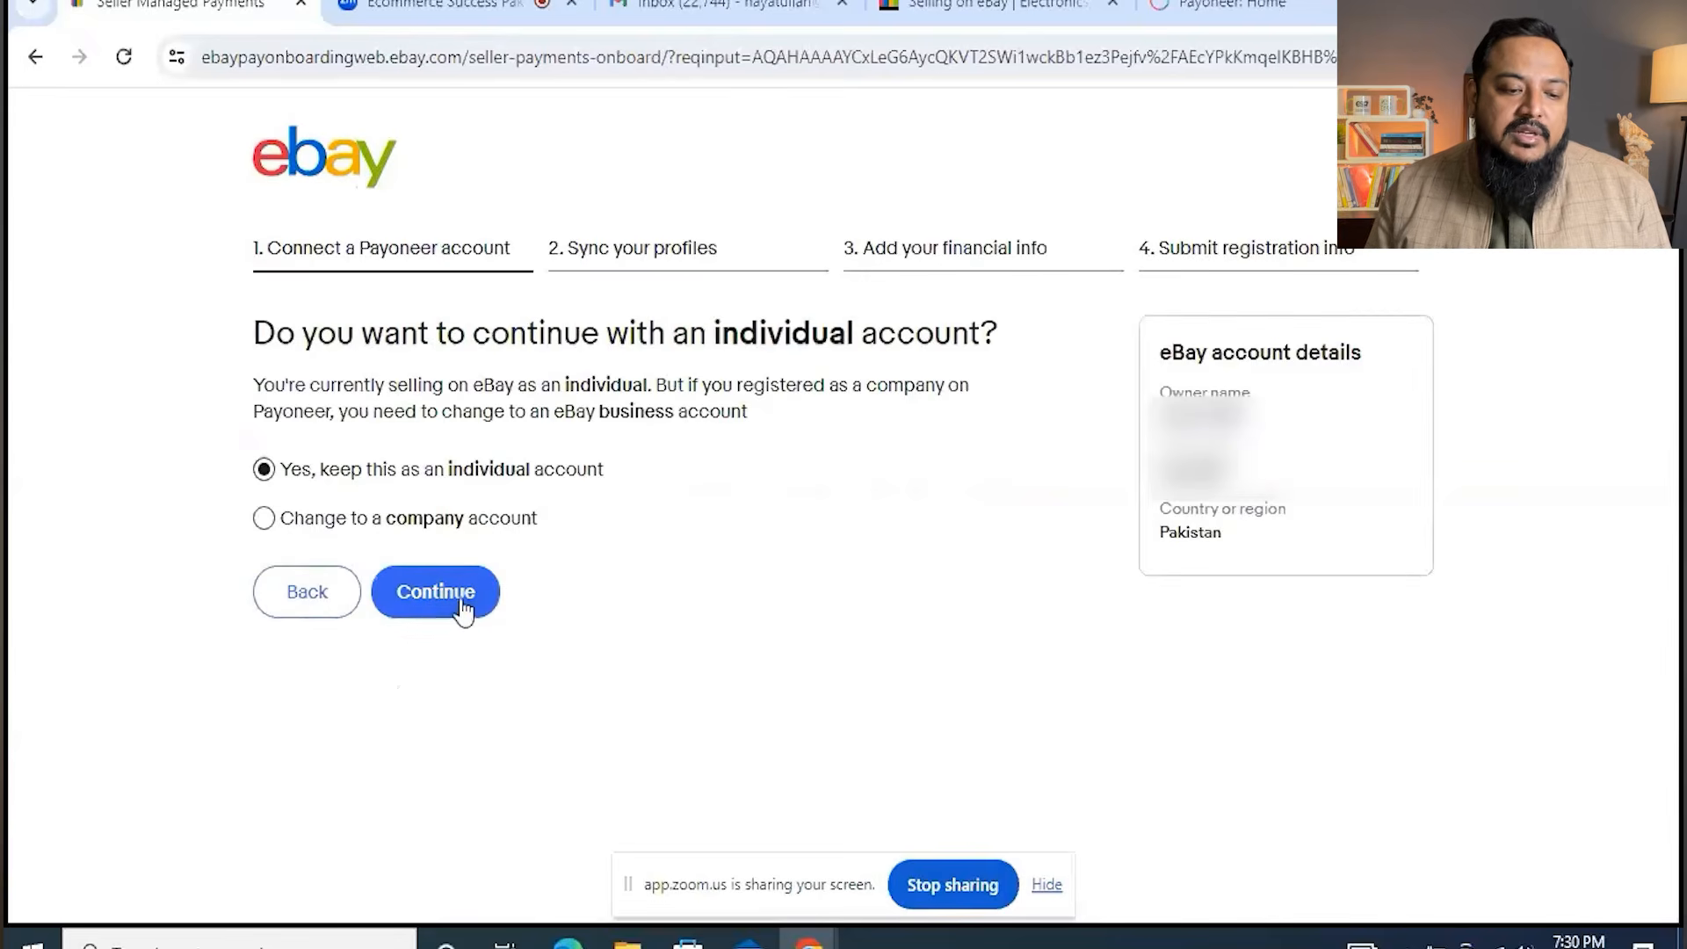
# - Keep the individual account type and sign in to the existing Payoneer account with its username and password
pyautogui.click(463, 609)
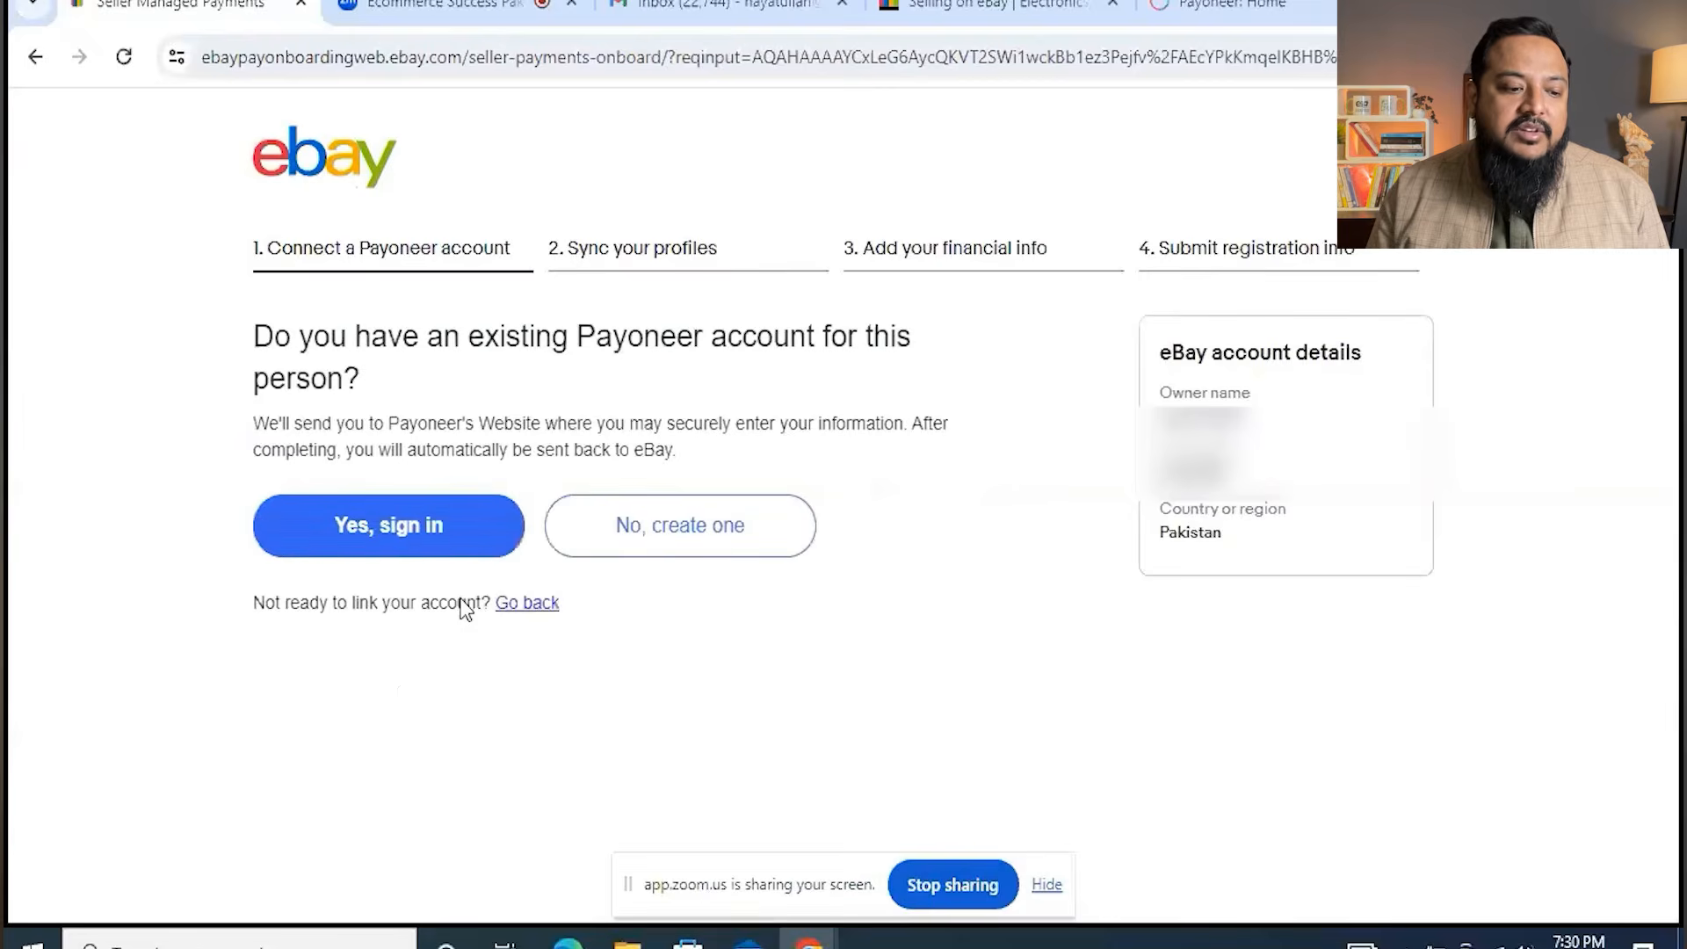
pyautogui.click(441, 519)
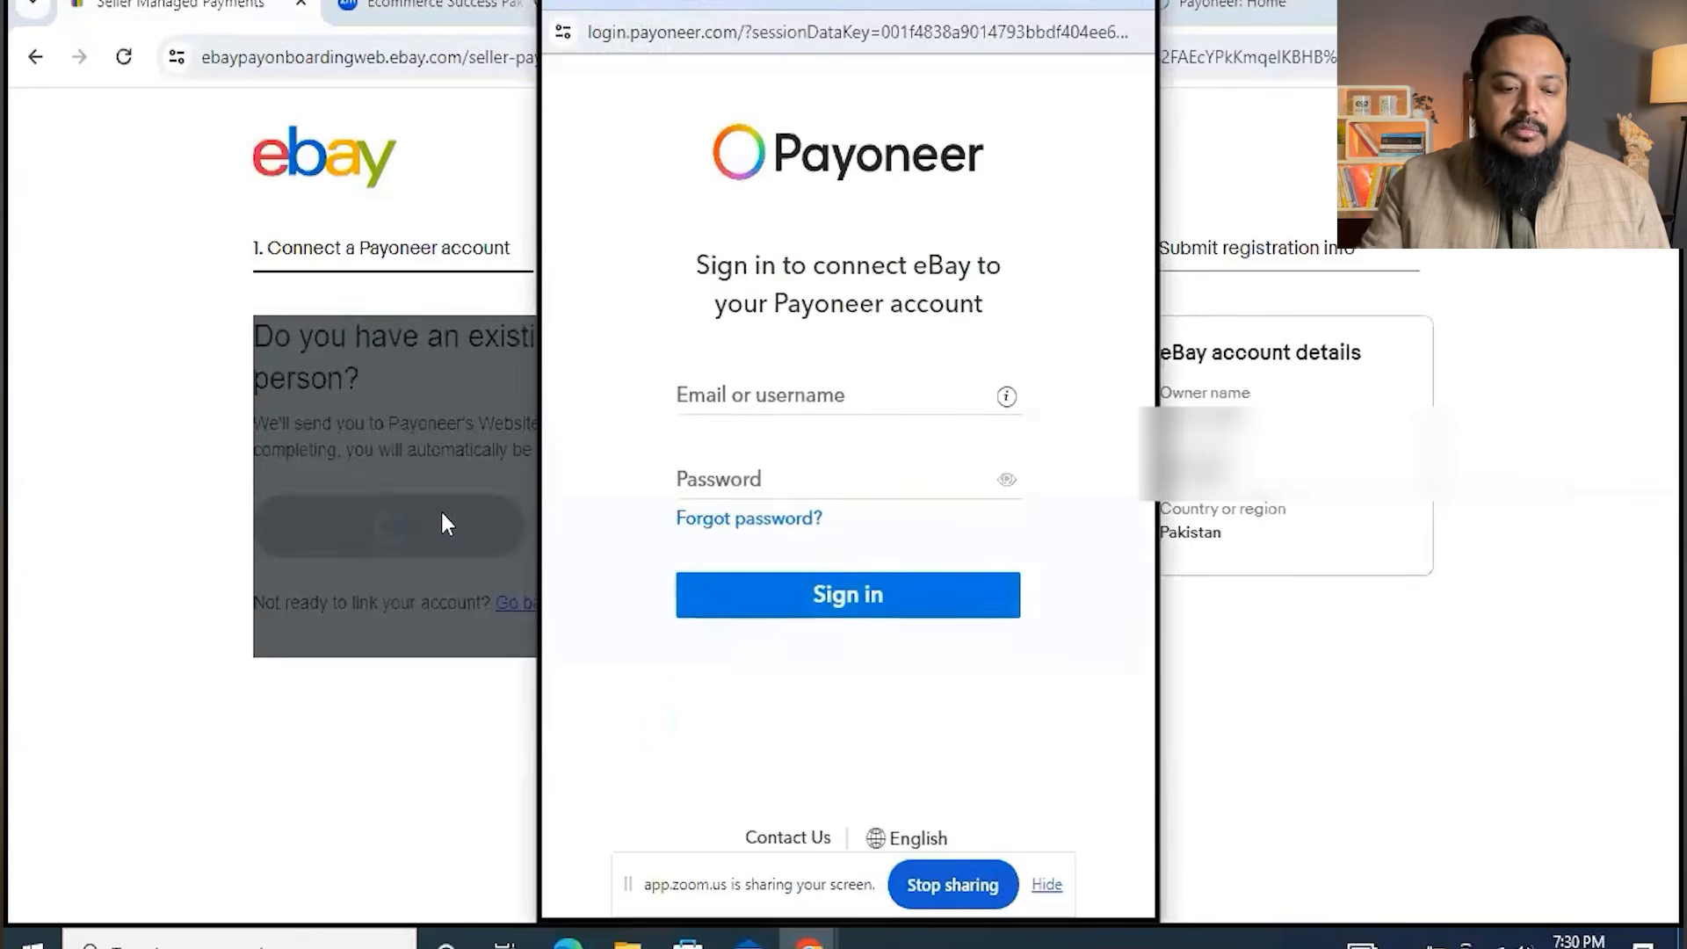
pyautogui.click(769, 394)
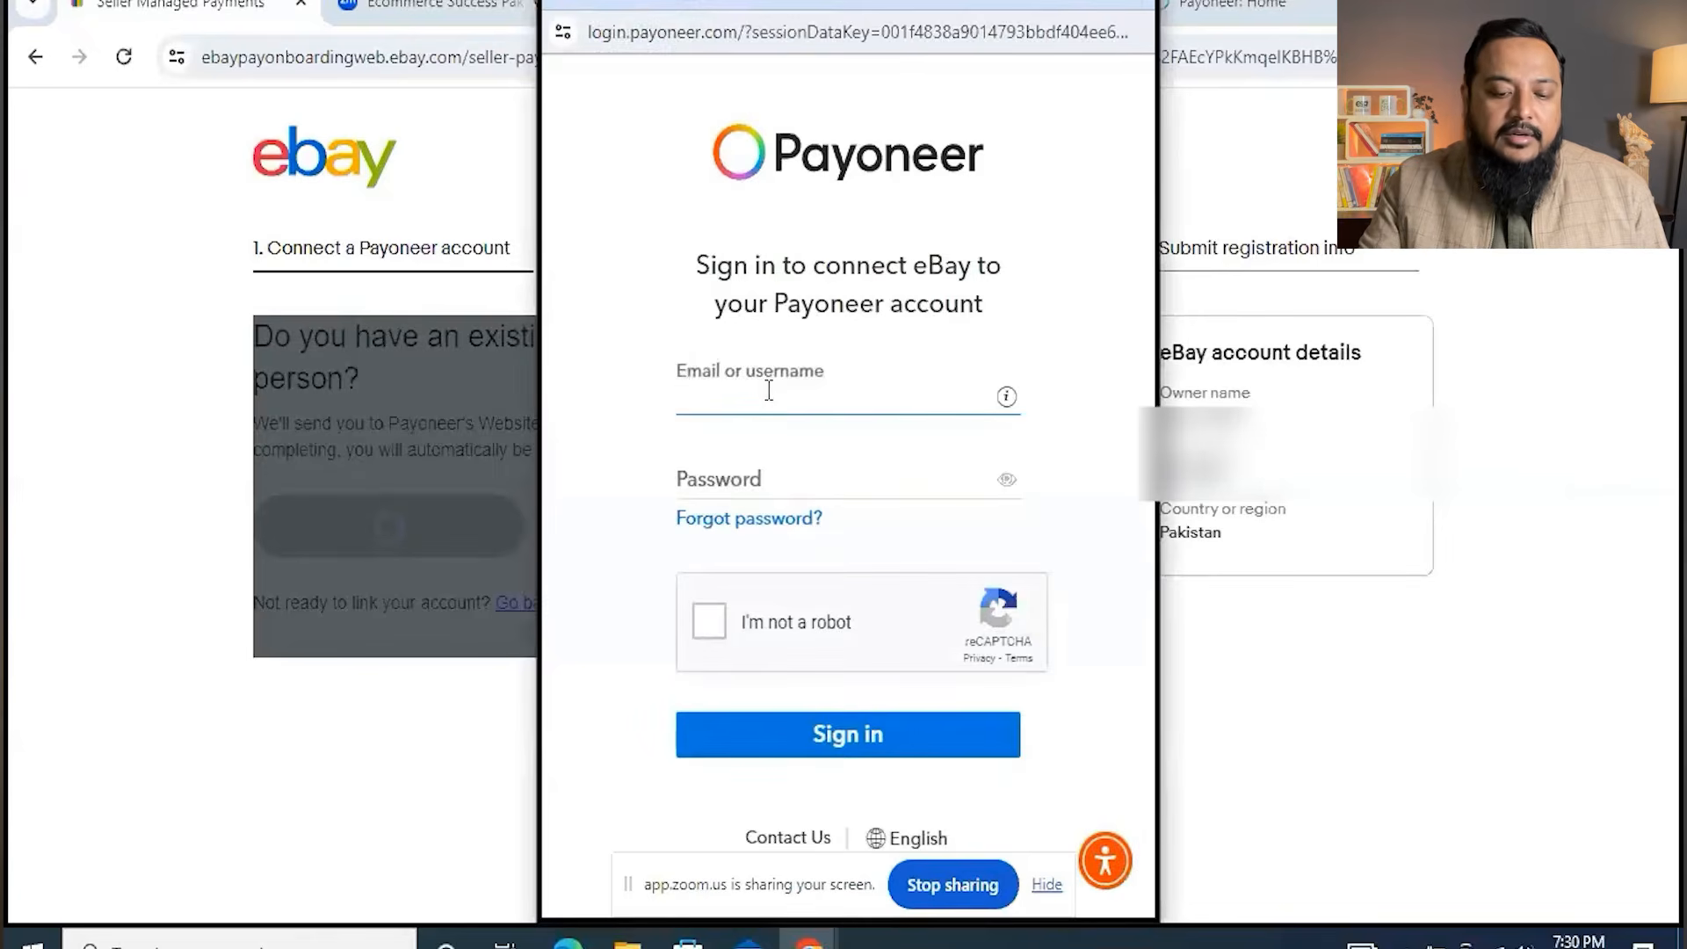
pyautogui.write('***')
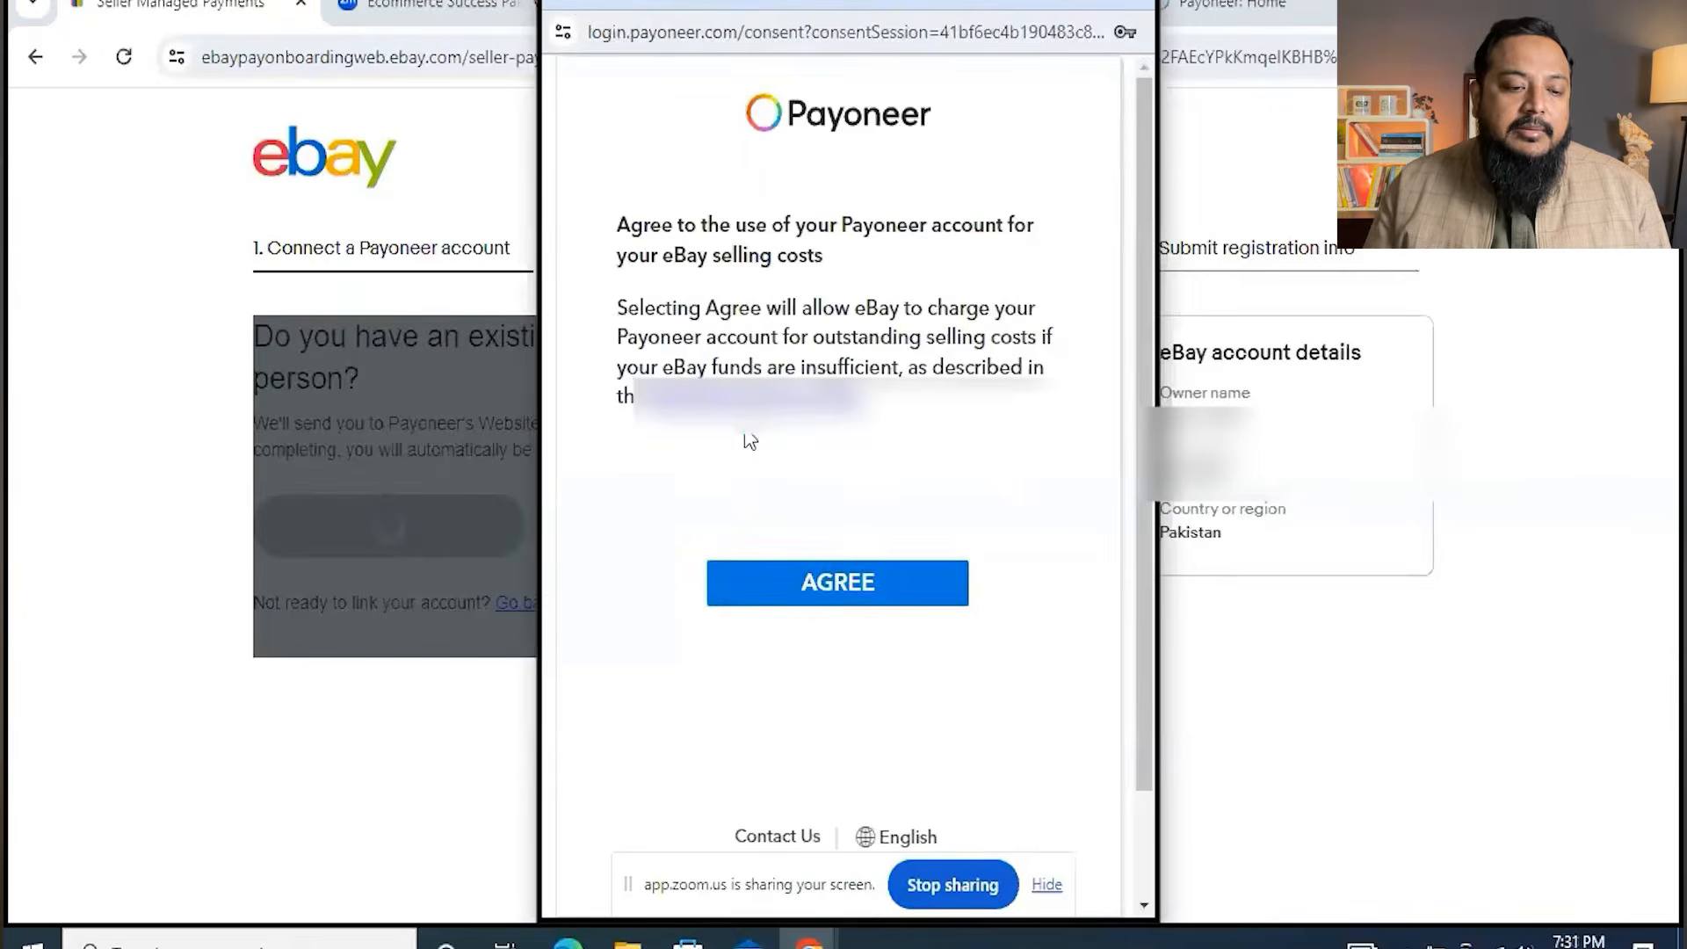
# - Agree to use the Payoneer account for eBay selling costs, dismiss the password warning and finish the connection
pyautogui.click(838, 593)
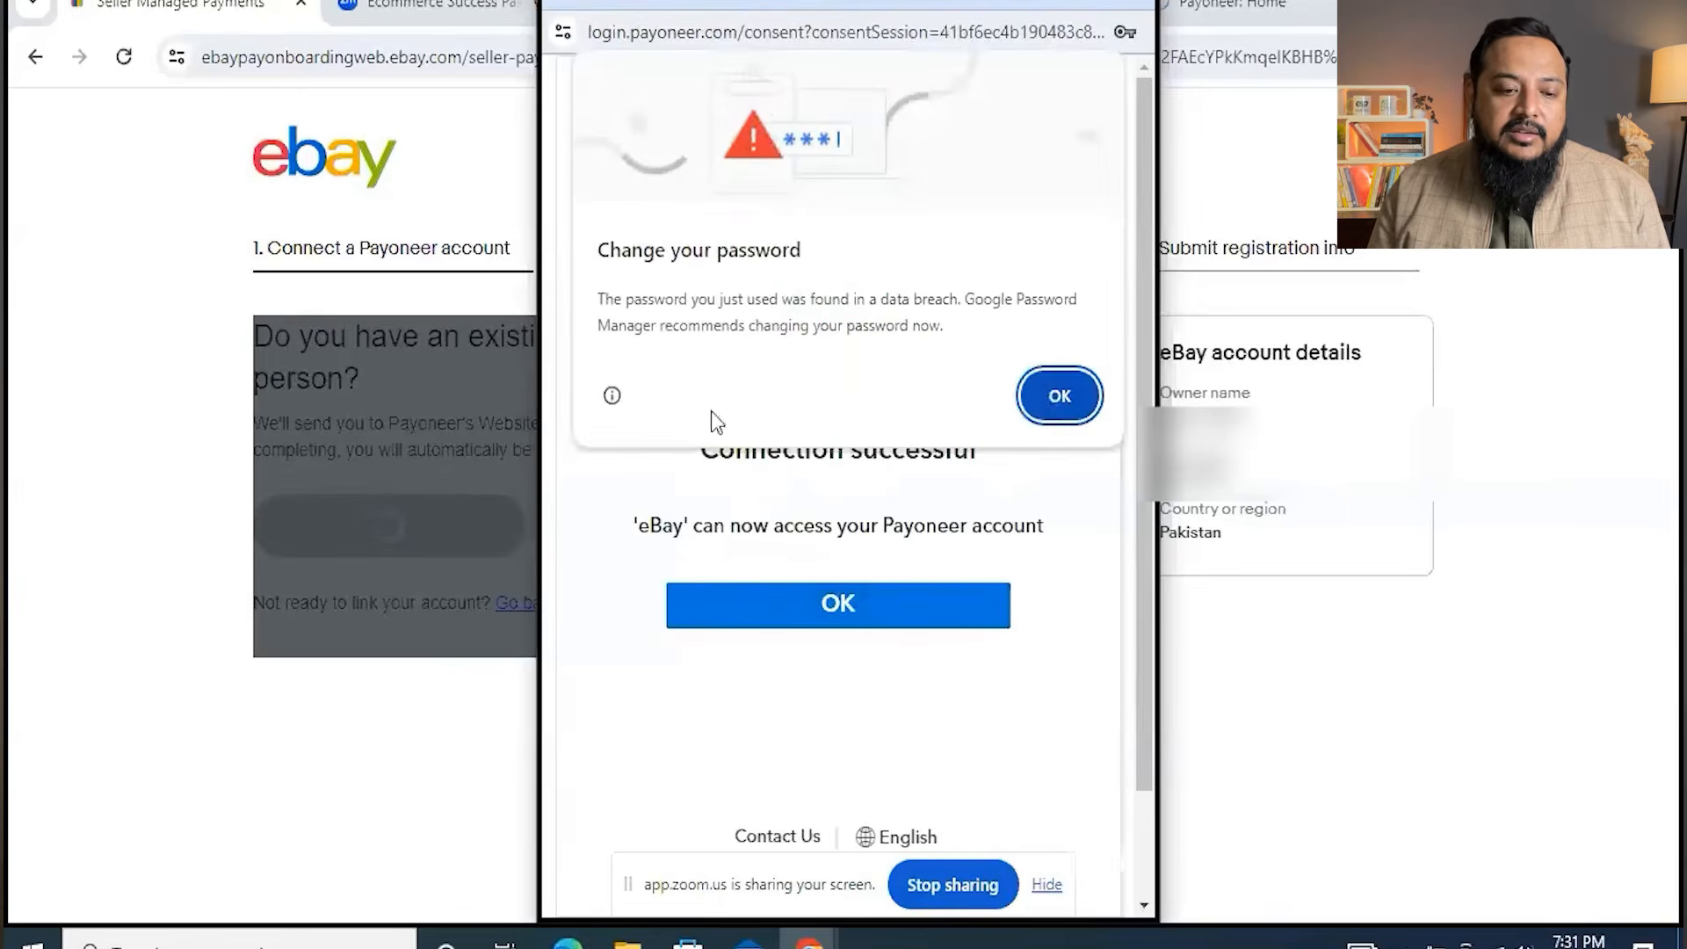
pyautogui.click(1058, 395)
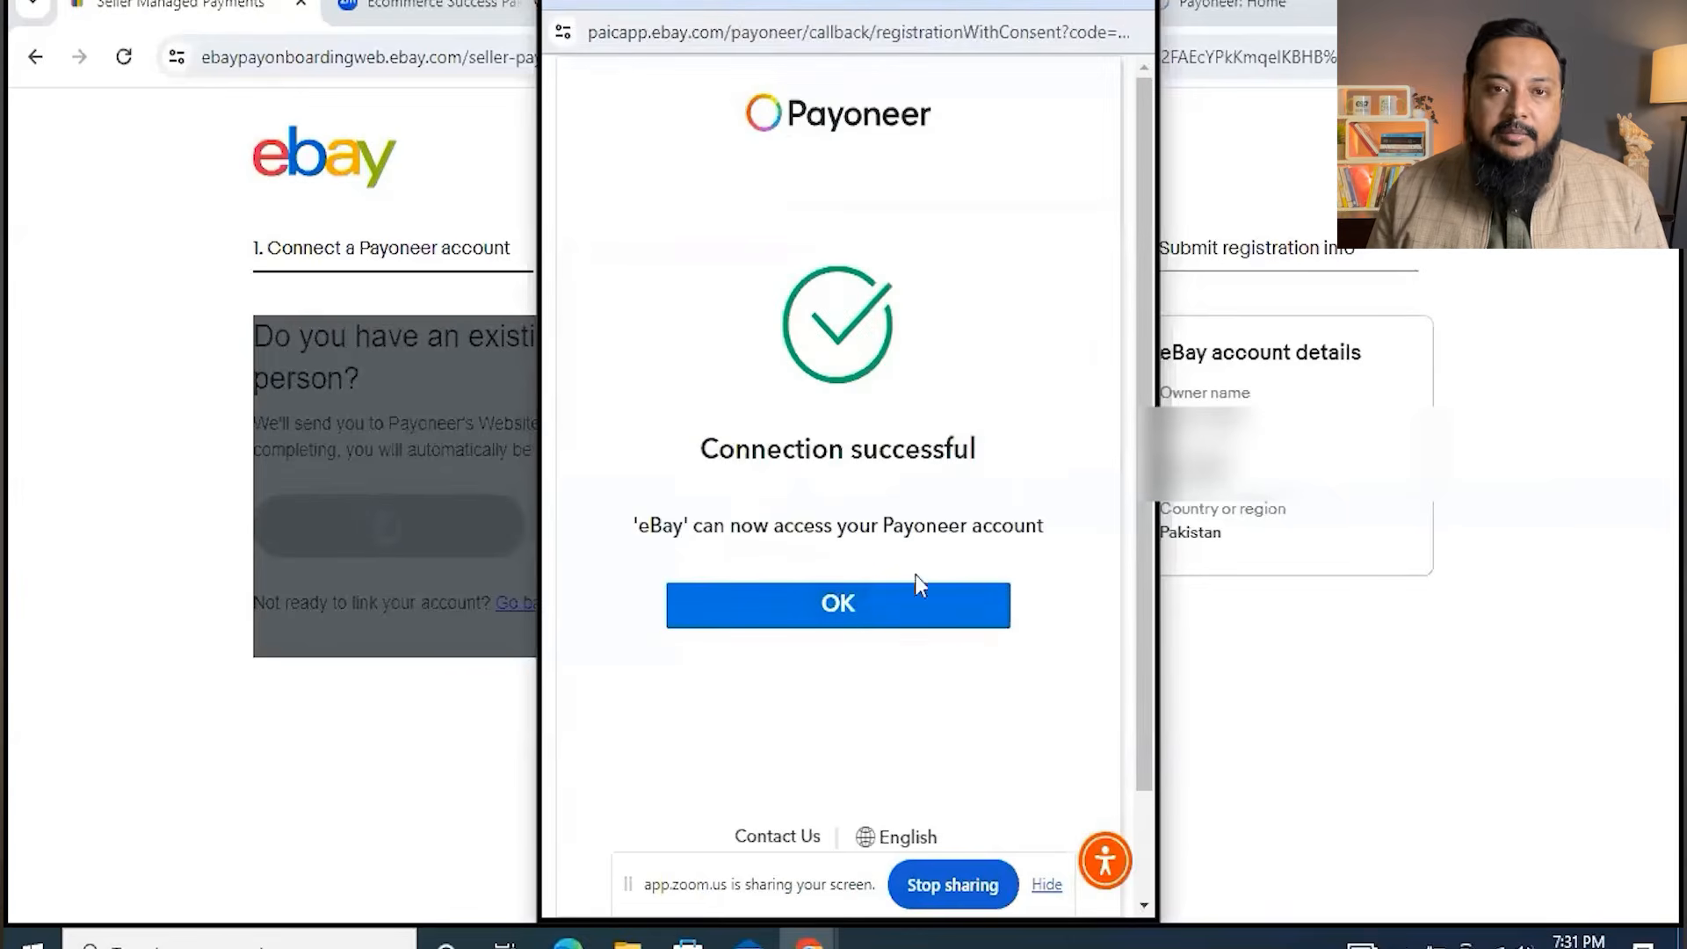
pyautogui.click(906, 617)
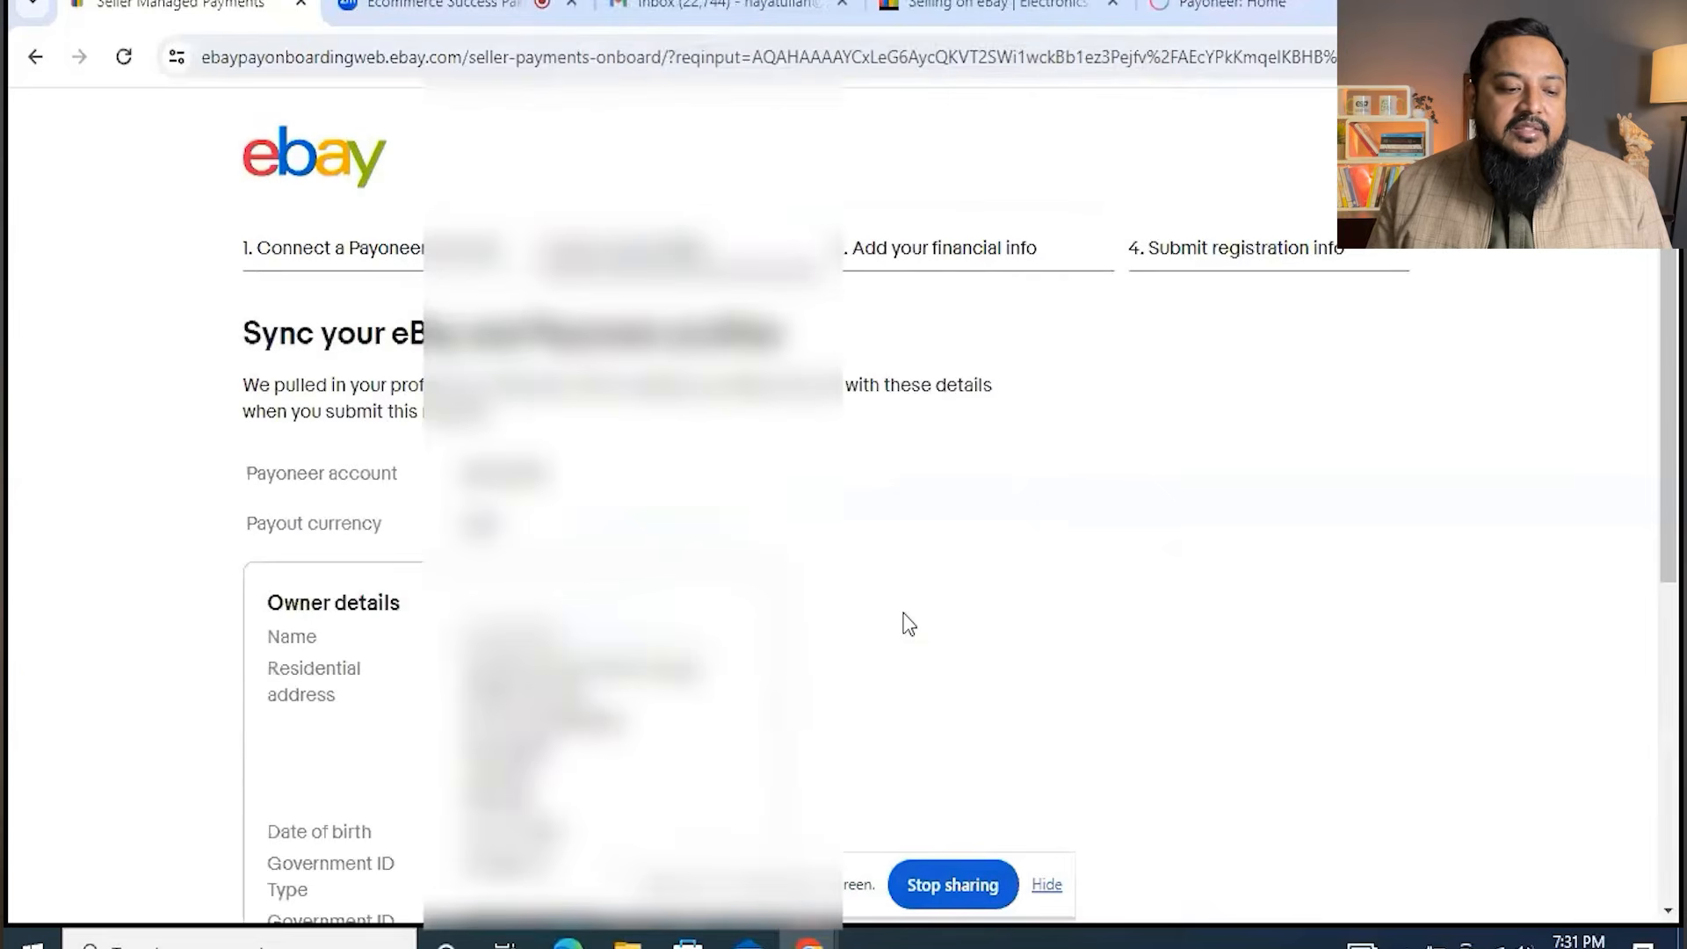
# - Review the owner details pulled in from Payoneer and continue with syncing the profiles
pyautogui.scroll(-5, 1632, 351)
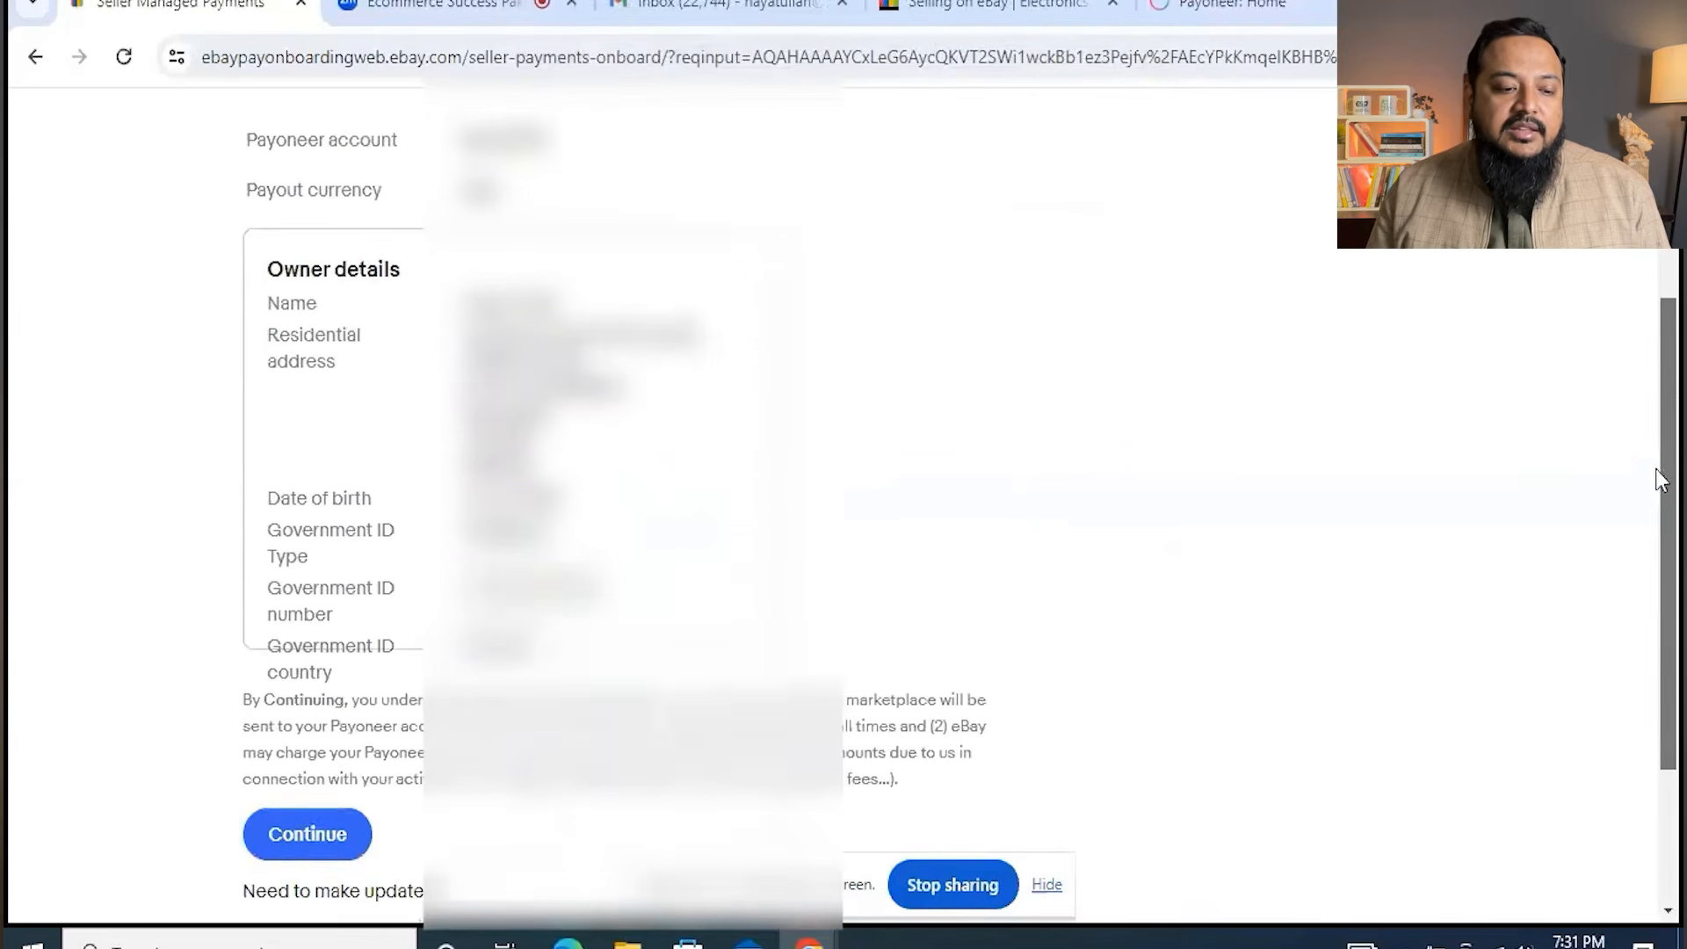
pyautogui.scroll(2, 1643, 439)
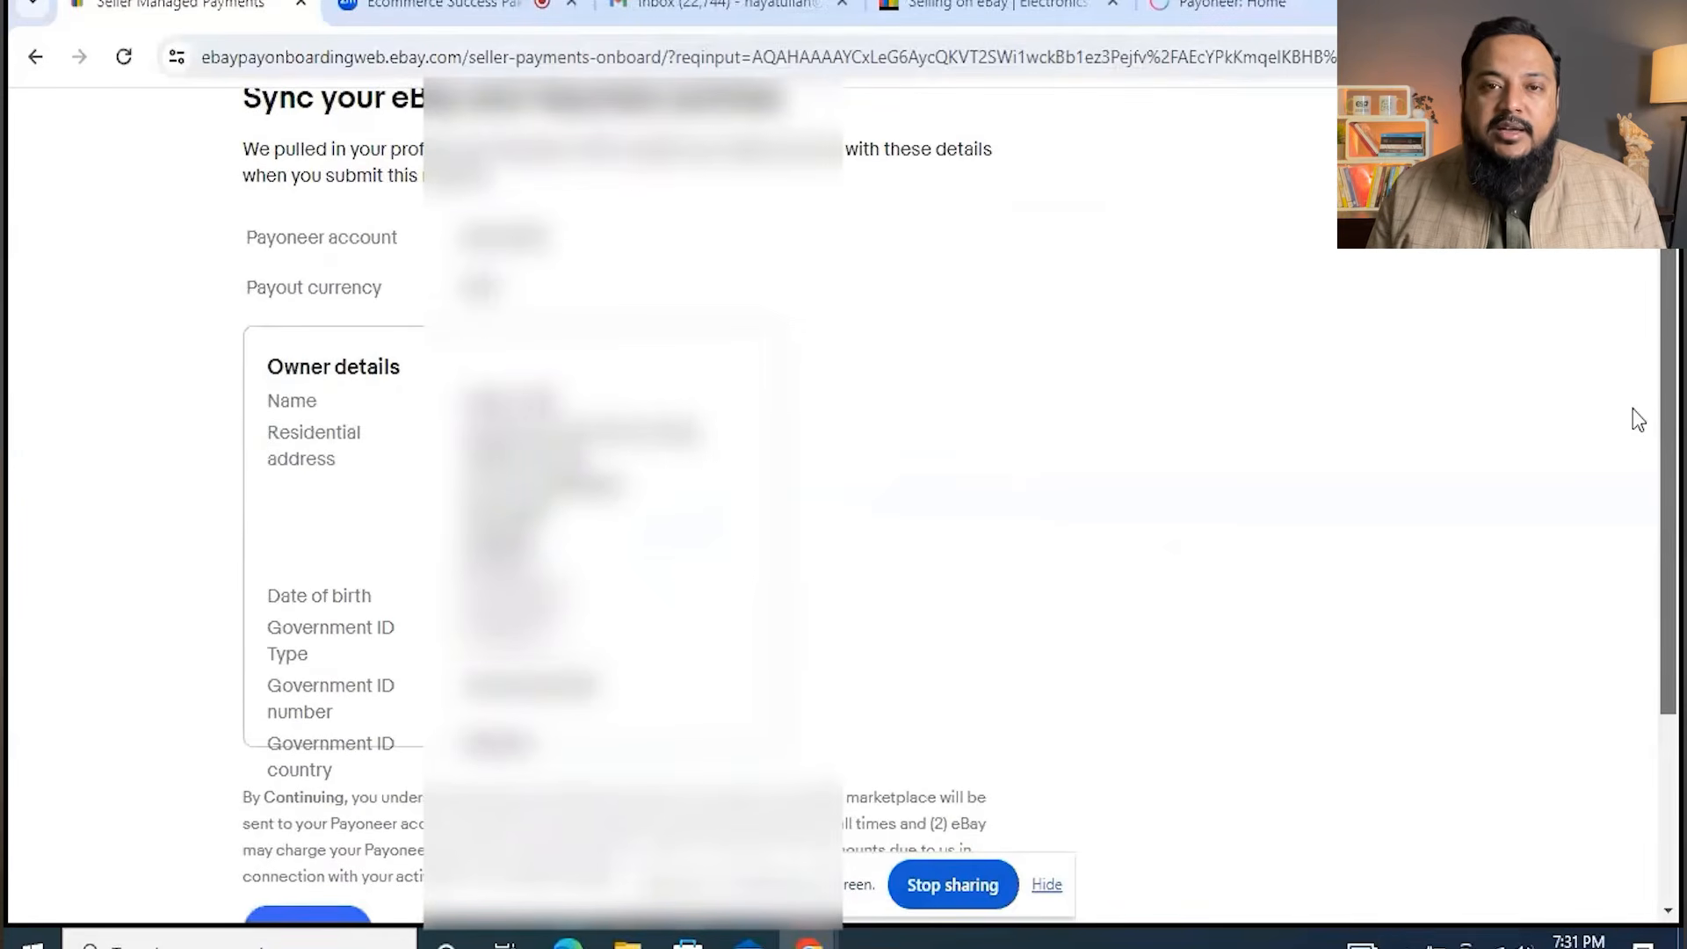
pyautogui.scroll(-1, 1632, 440)
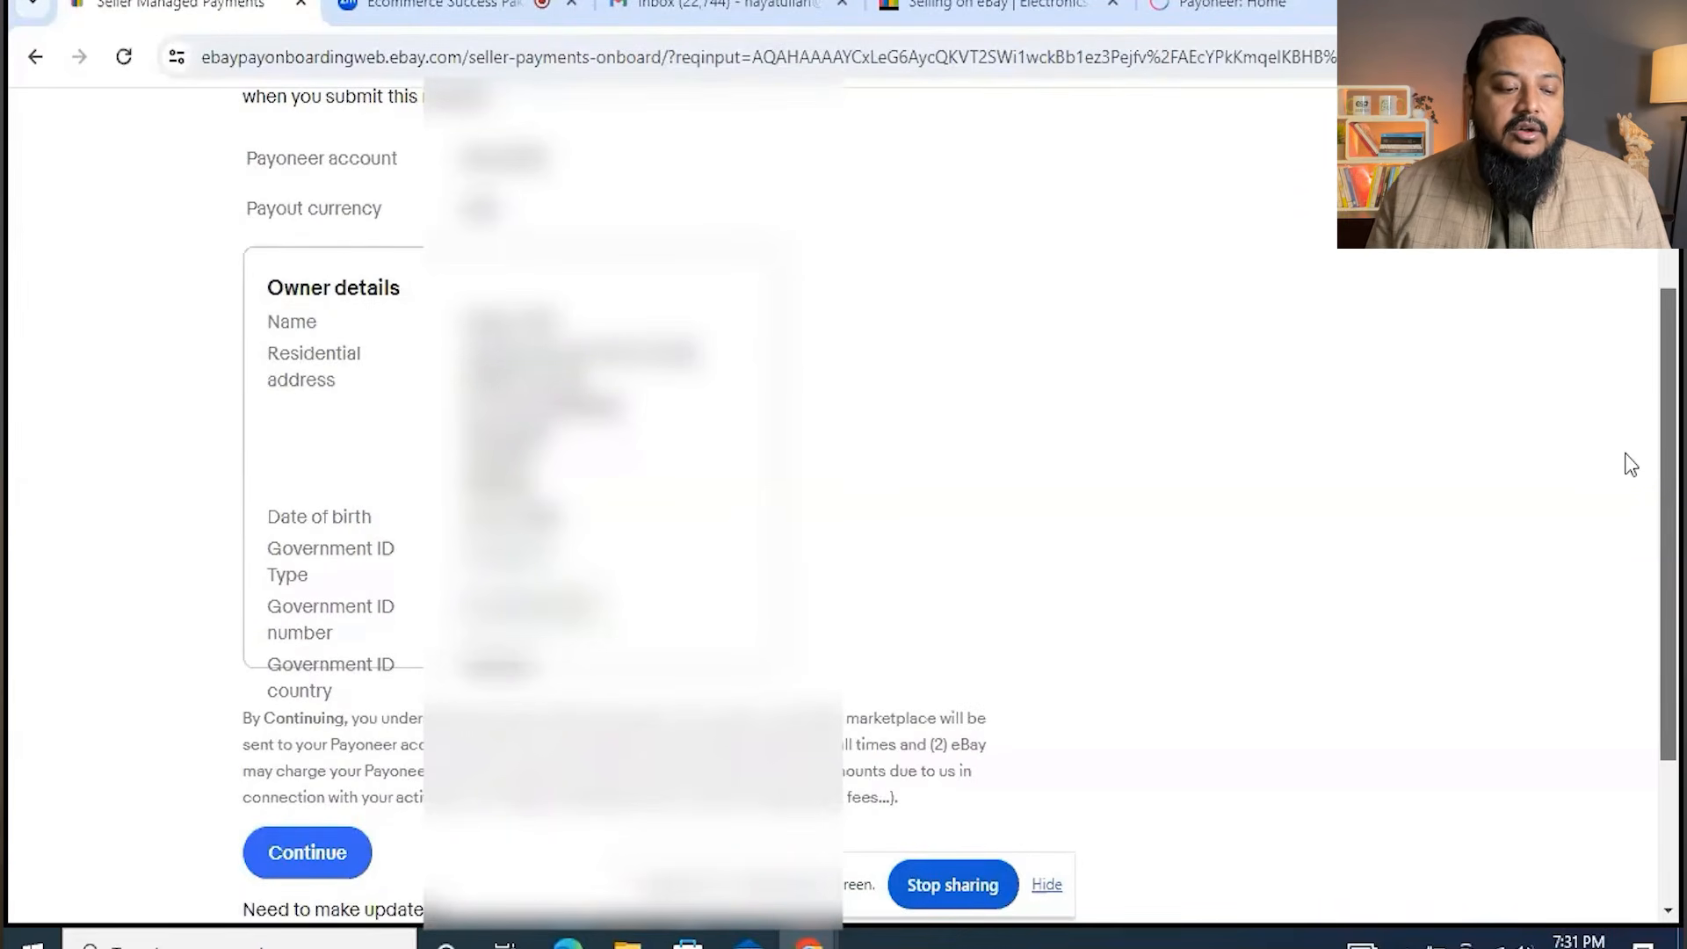
pyautogui.scroll(-1, 1185, 529)
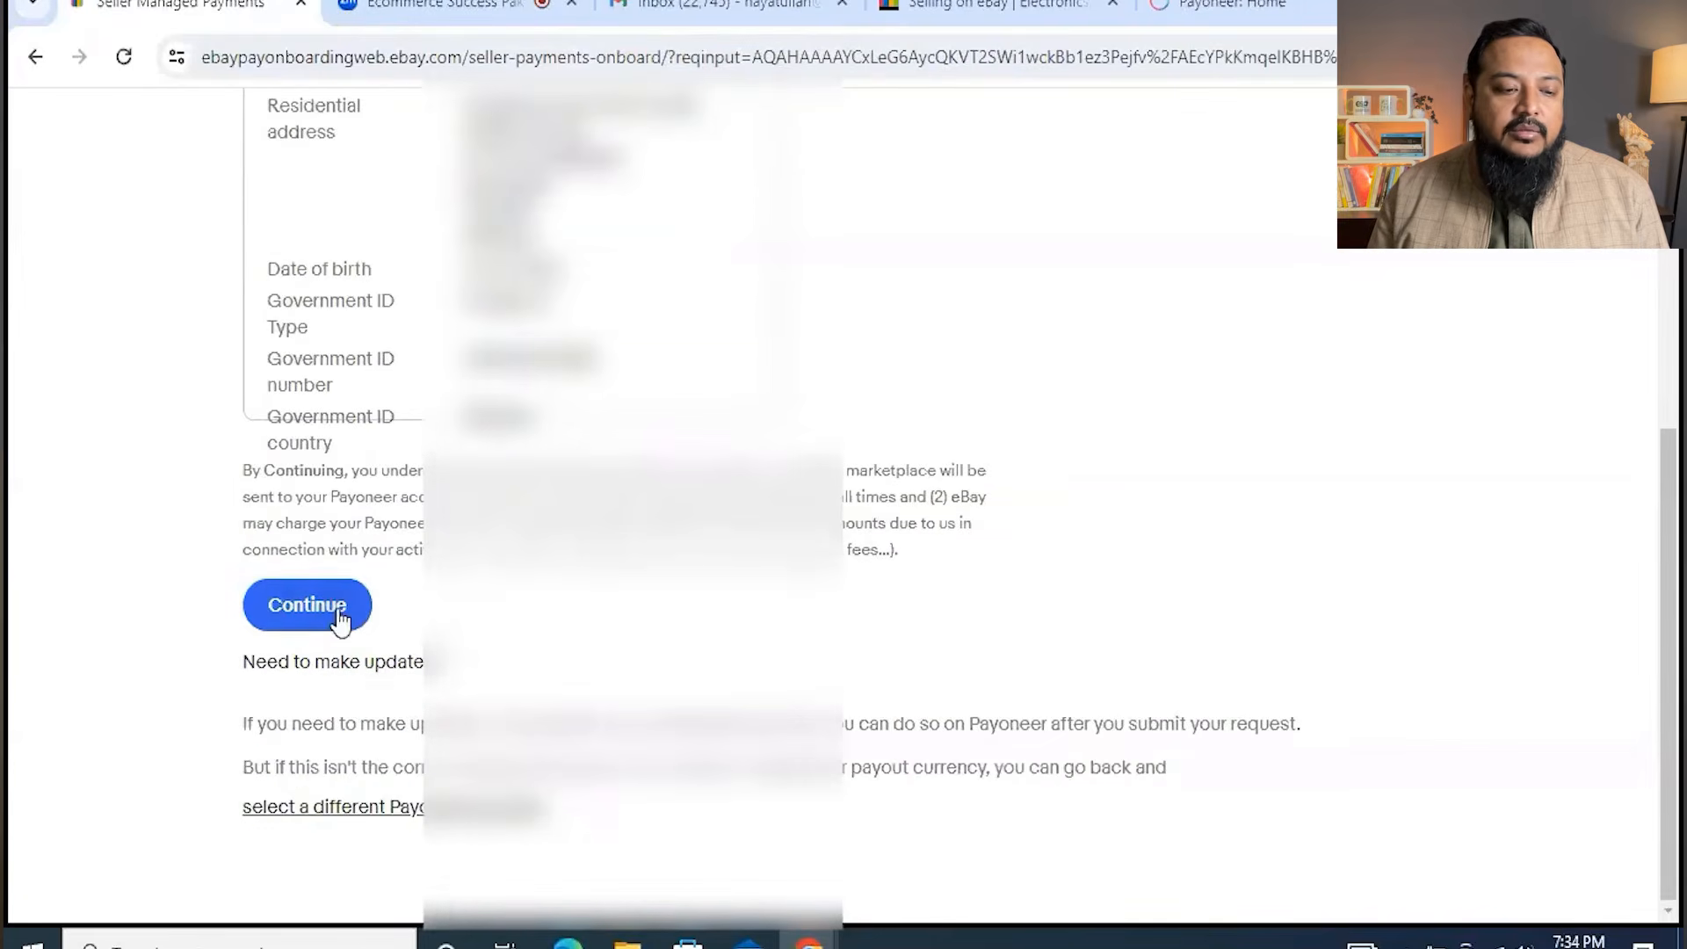
pyautogui.click(336, 606)
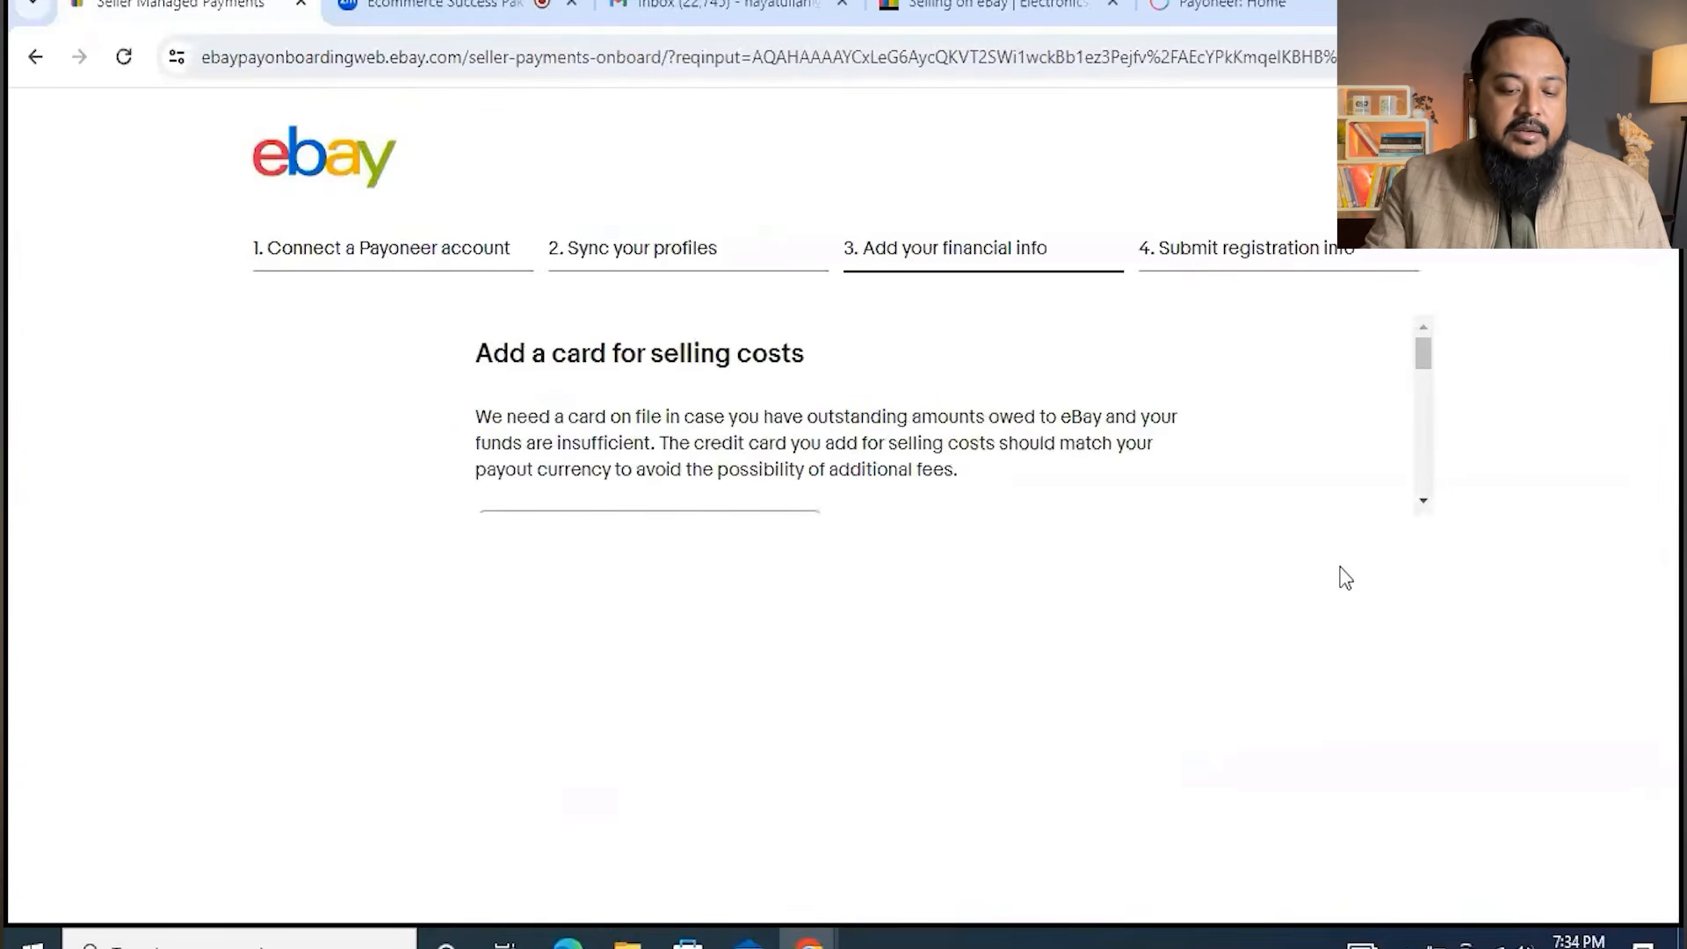
# - Fill in the card details for selling costs and submit the seller registration request
pyautogui.moveTo(1424, 360); pyautogui.dragTo(1421, 371)
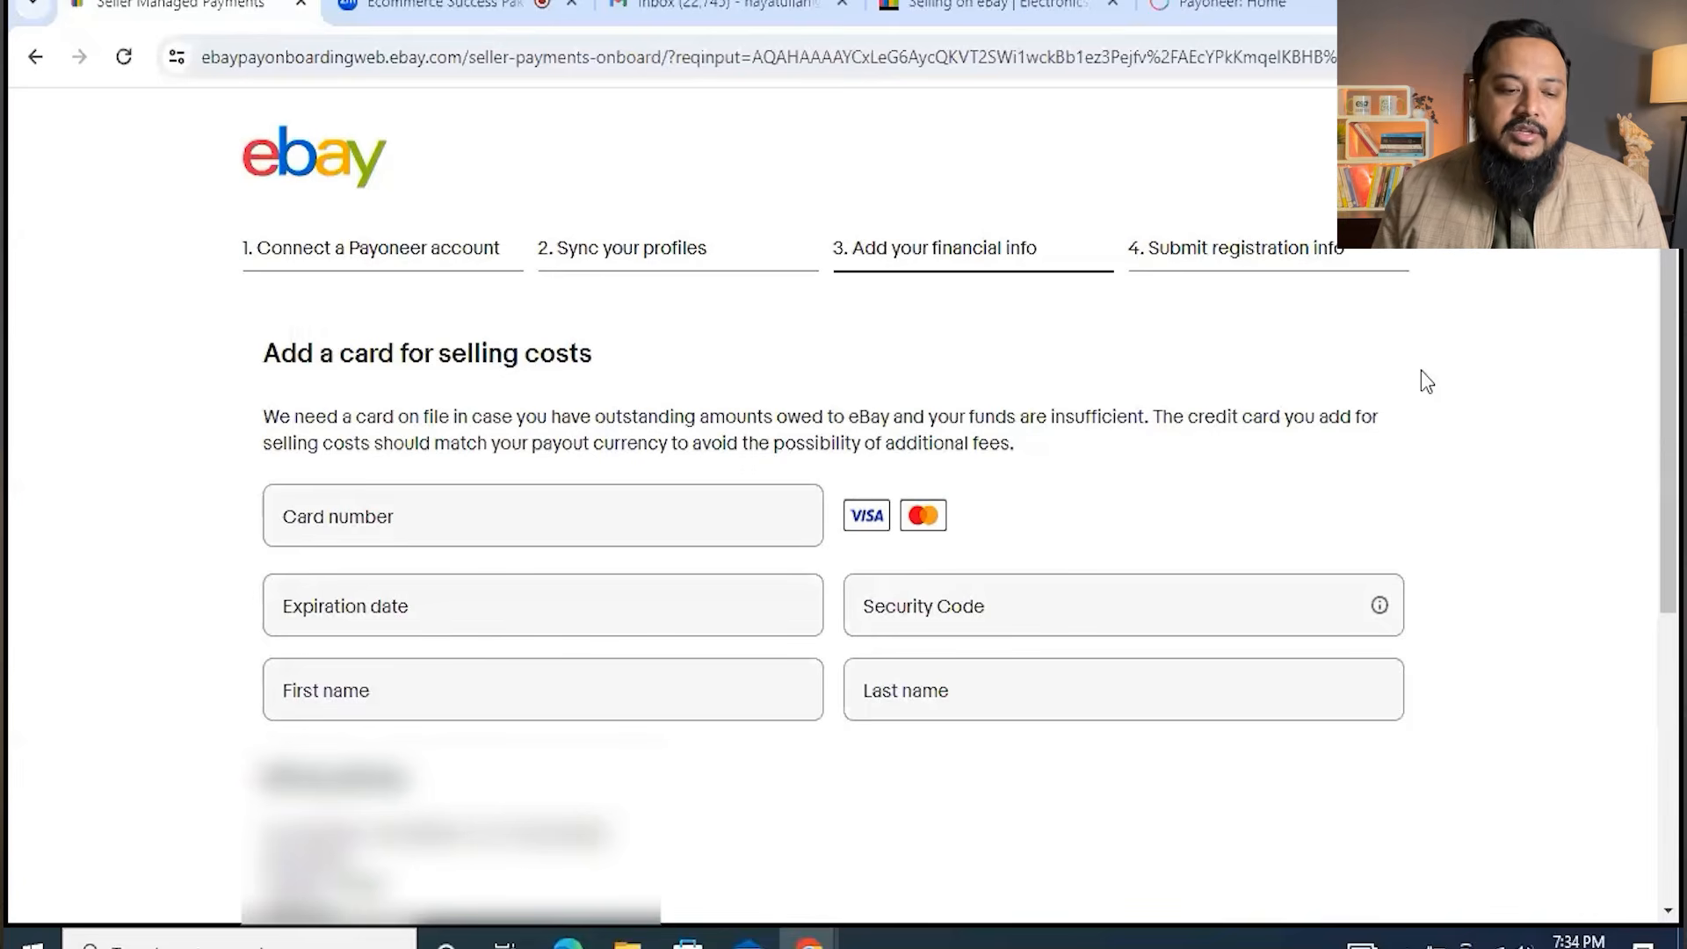
pyautogui.click(395, 516)
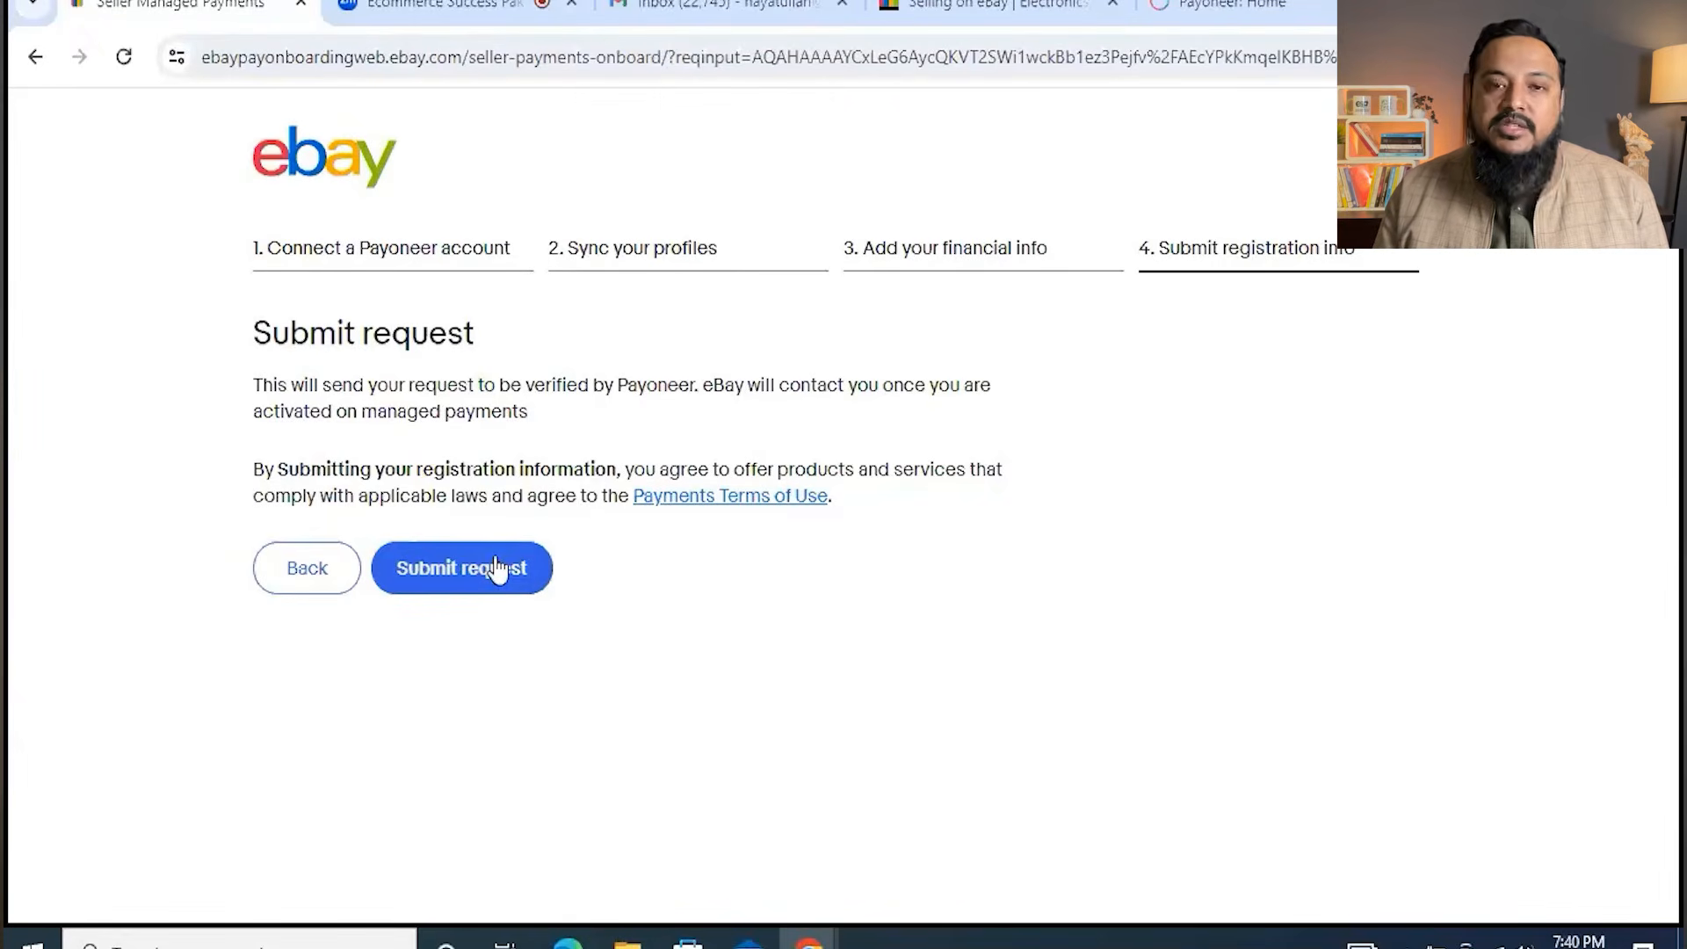
pyautogui.click(497, 570)
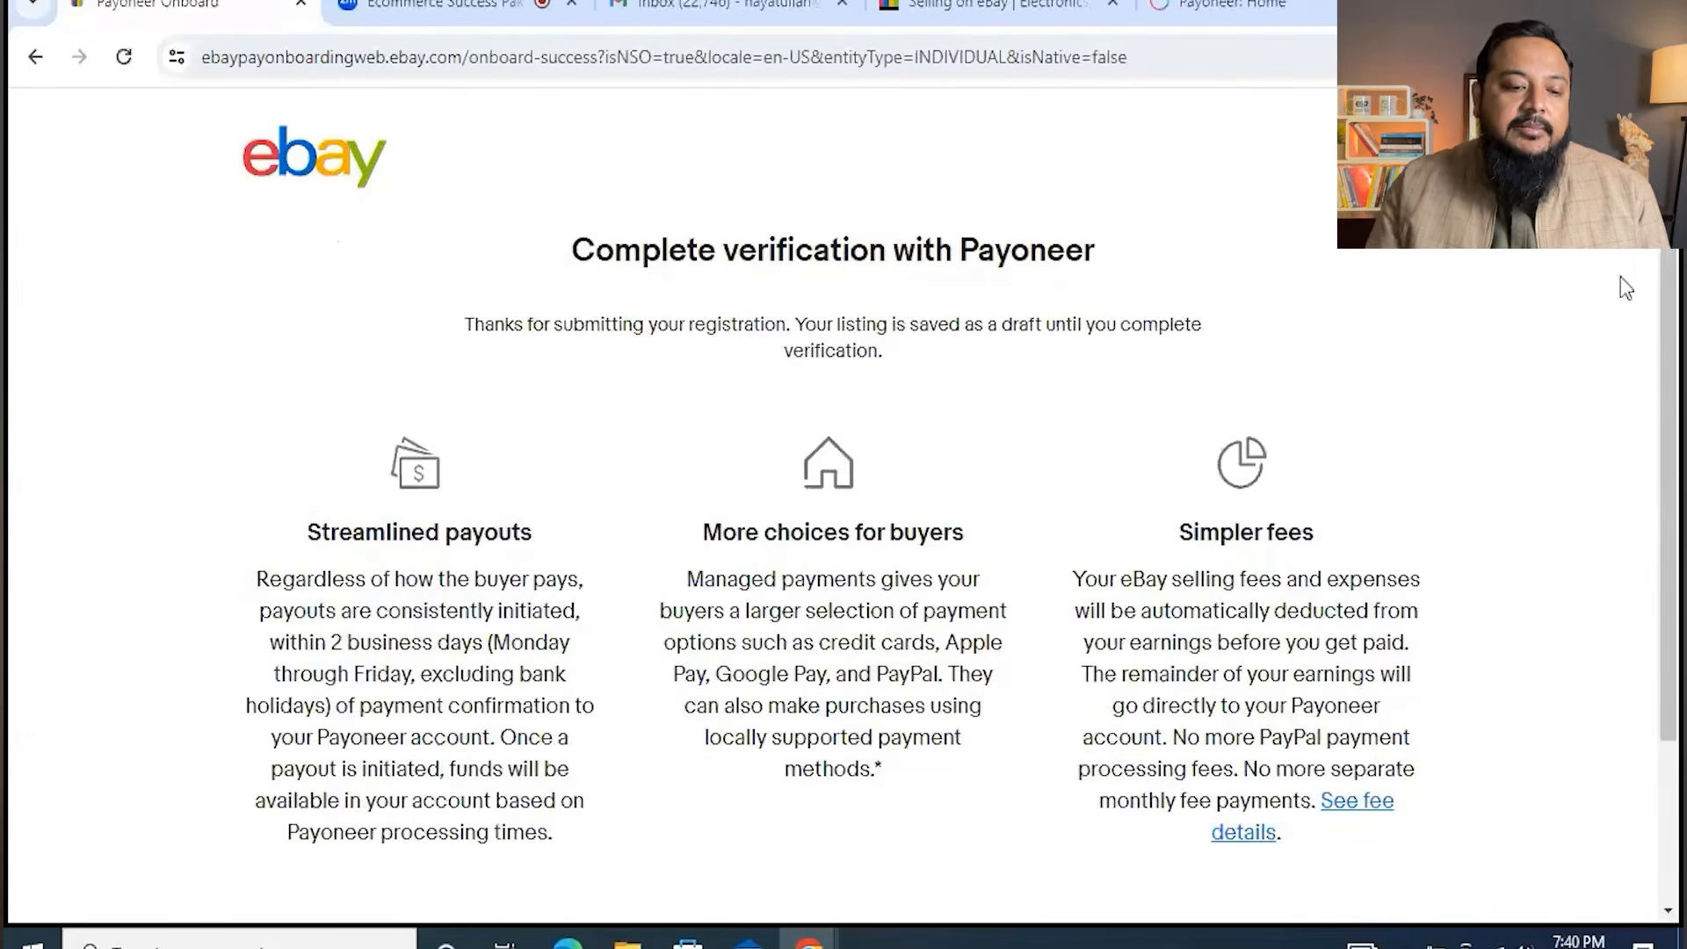
# - Proceed to Payoneer's Verification Center and open the additional customer information form for eBay payments
pyautogui.moveTo(1667, 272); pyautogui.dragTo(1671, 478)
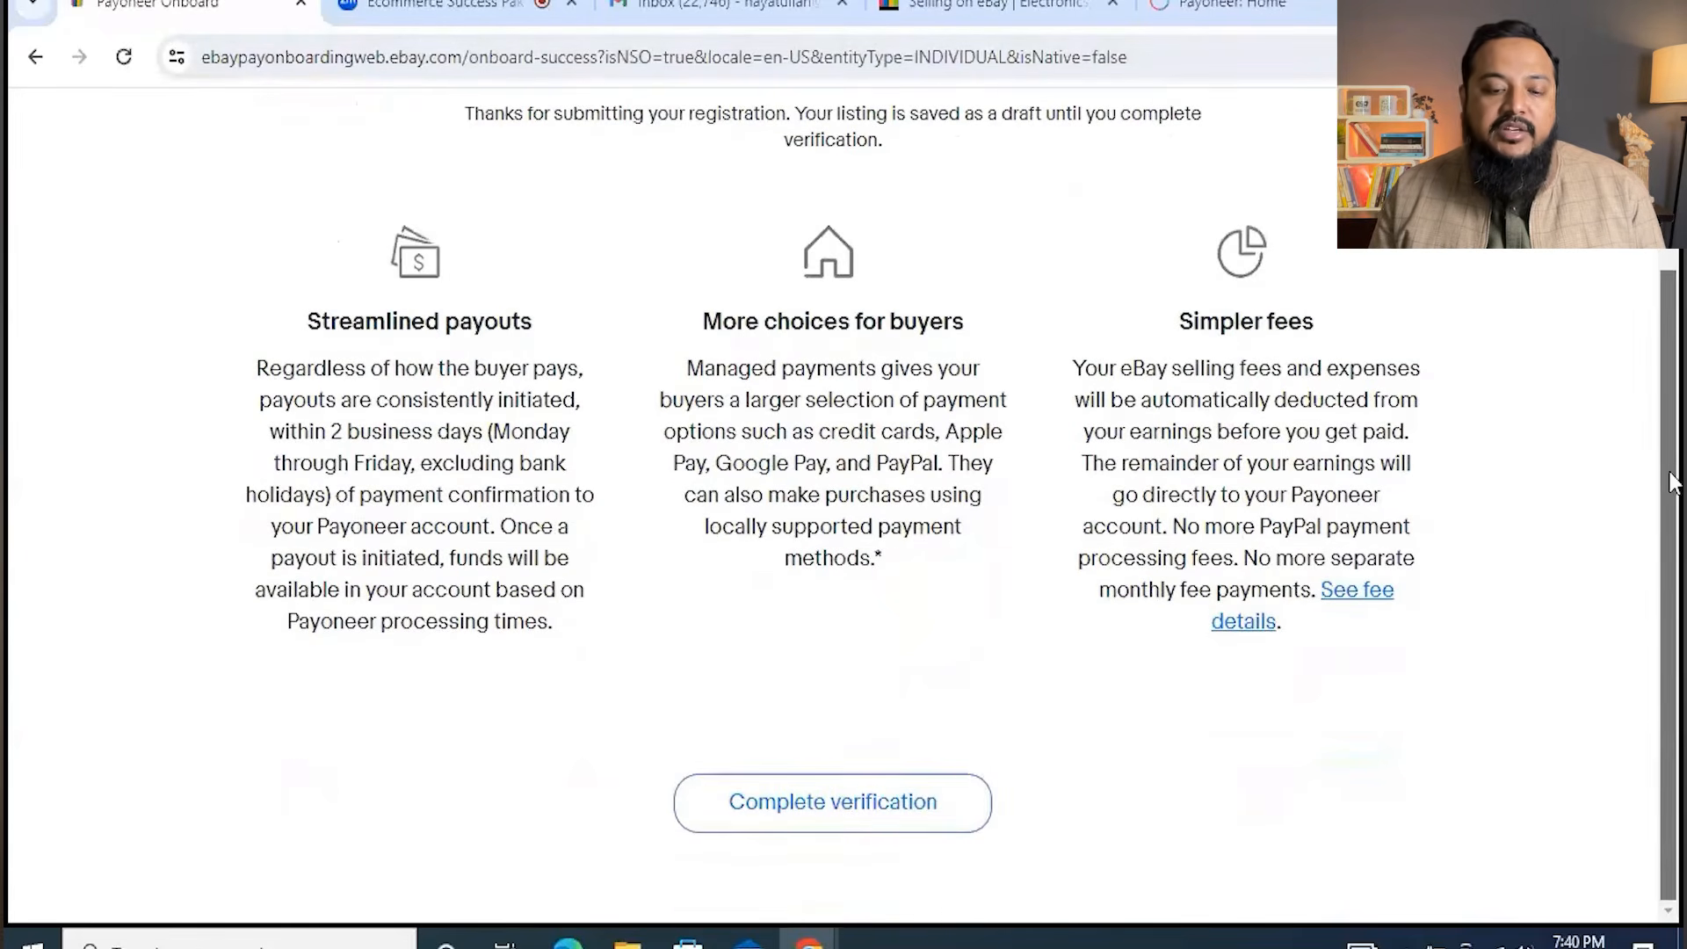
pyautogui.click(947, 808)
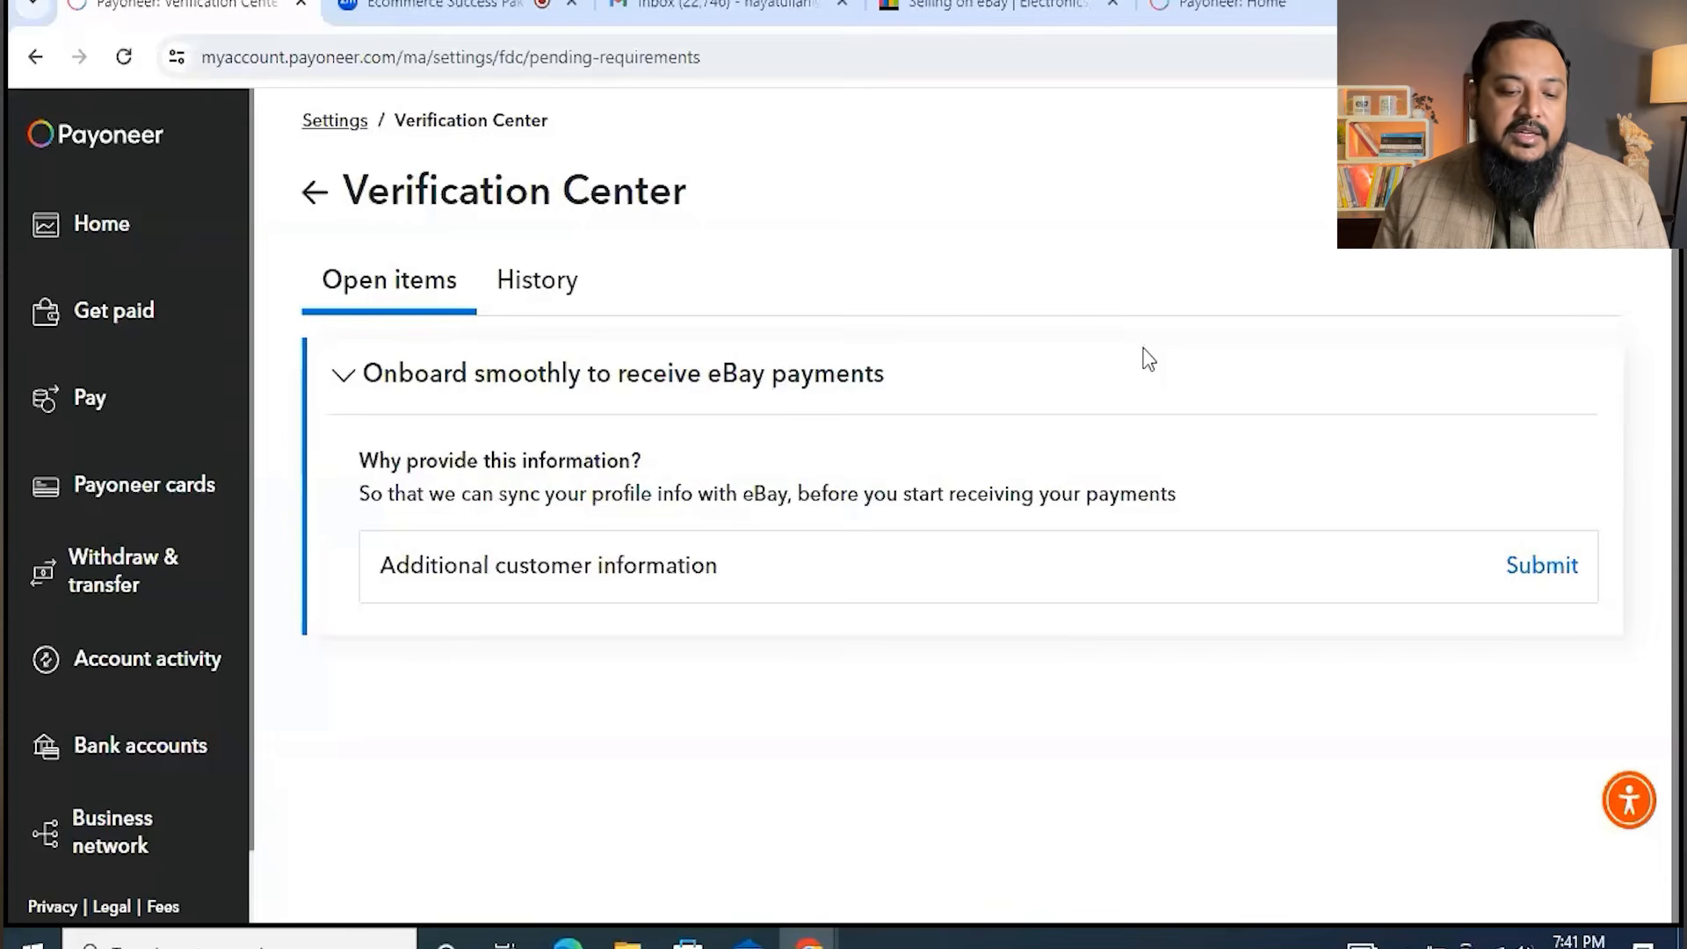
pyautogui.click(1546, 573)
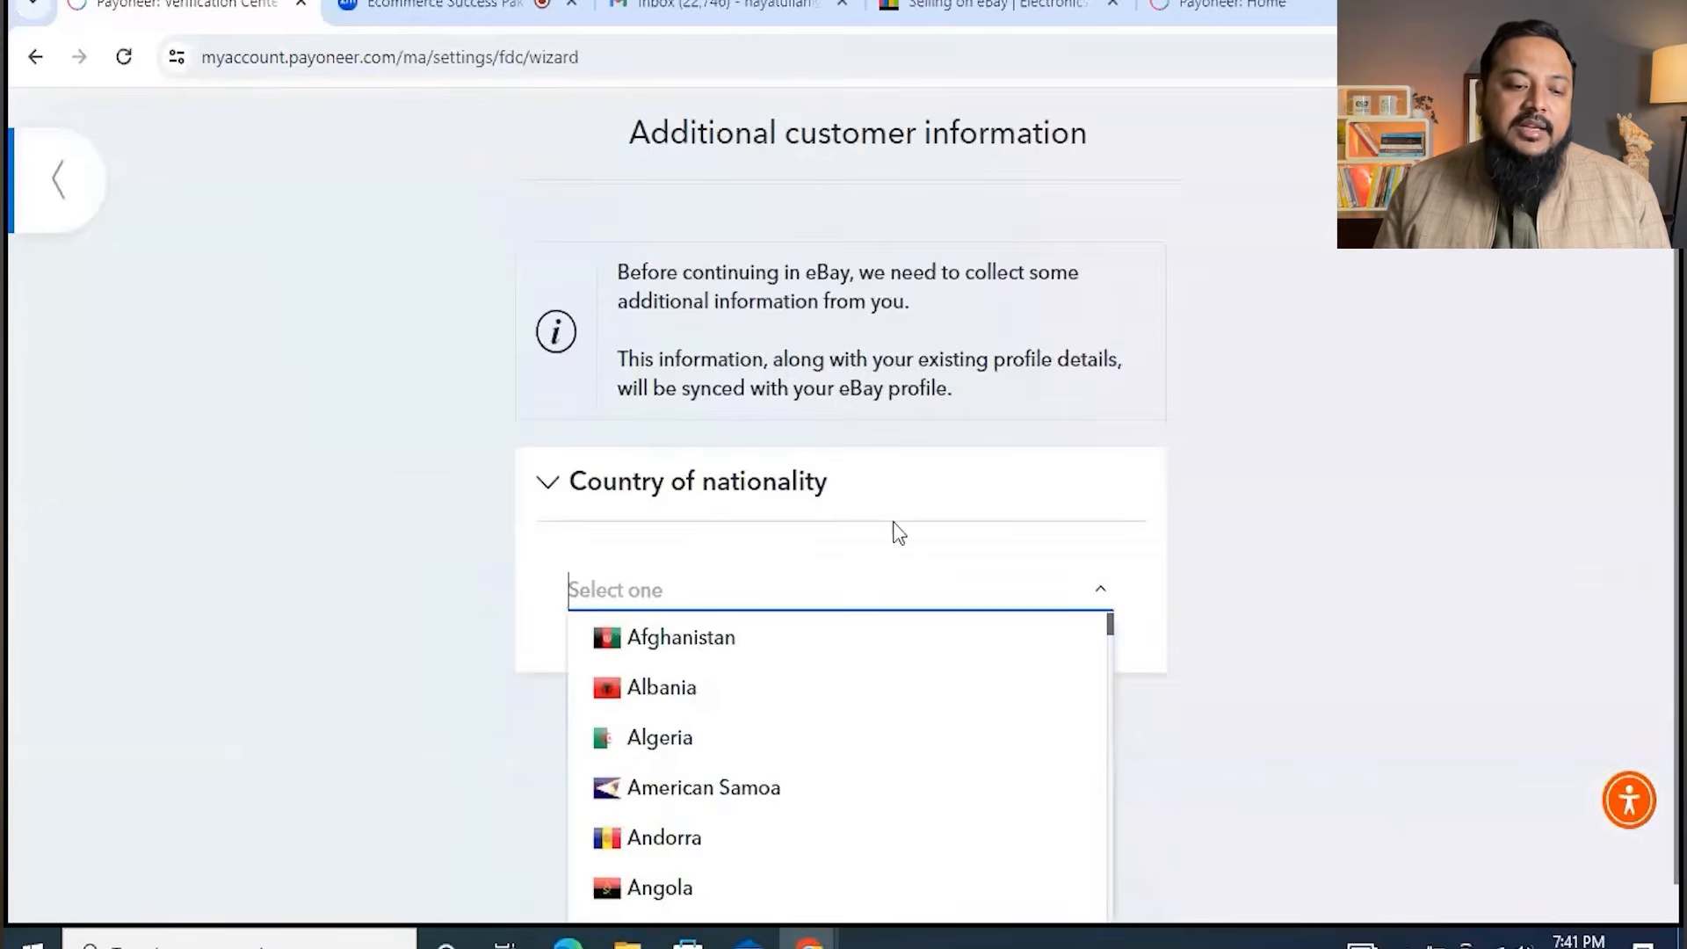
# - Submit Pakistan as the country of nationality, then go back through the Verification Center to Payoneer's settings
pyautogui.write('pak')
pyautogui.click(757, 643)
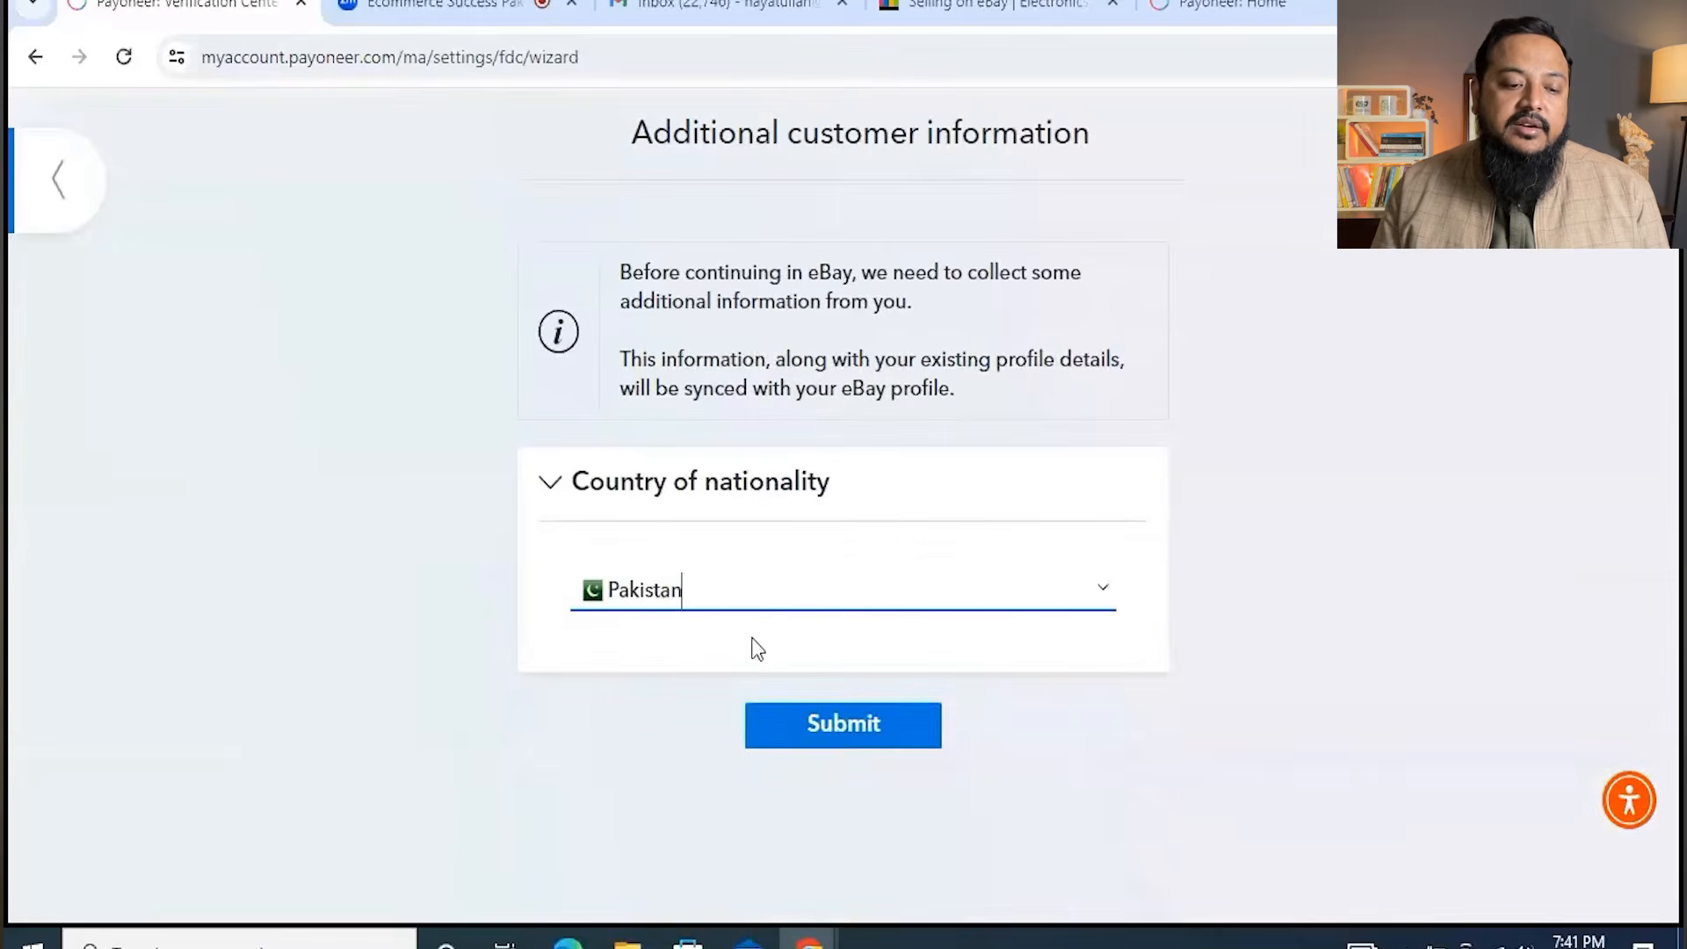
pyautogui.click(819, 729)
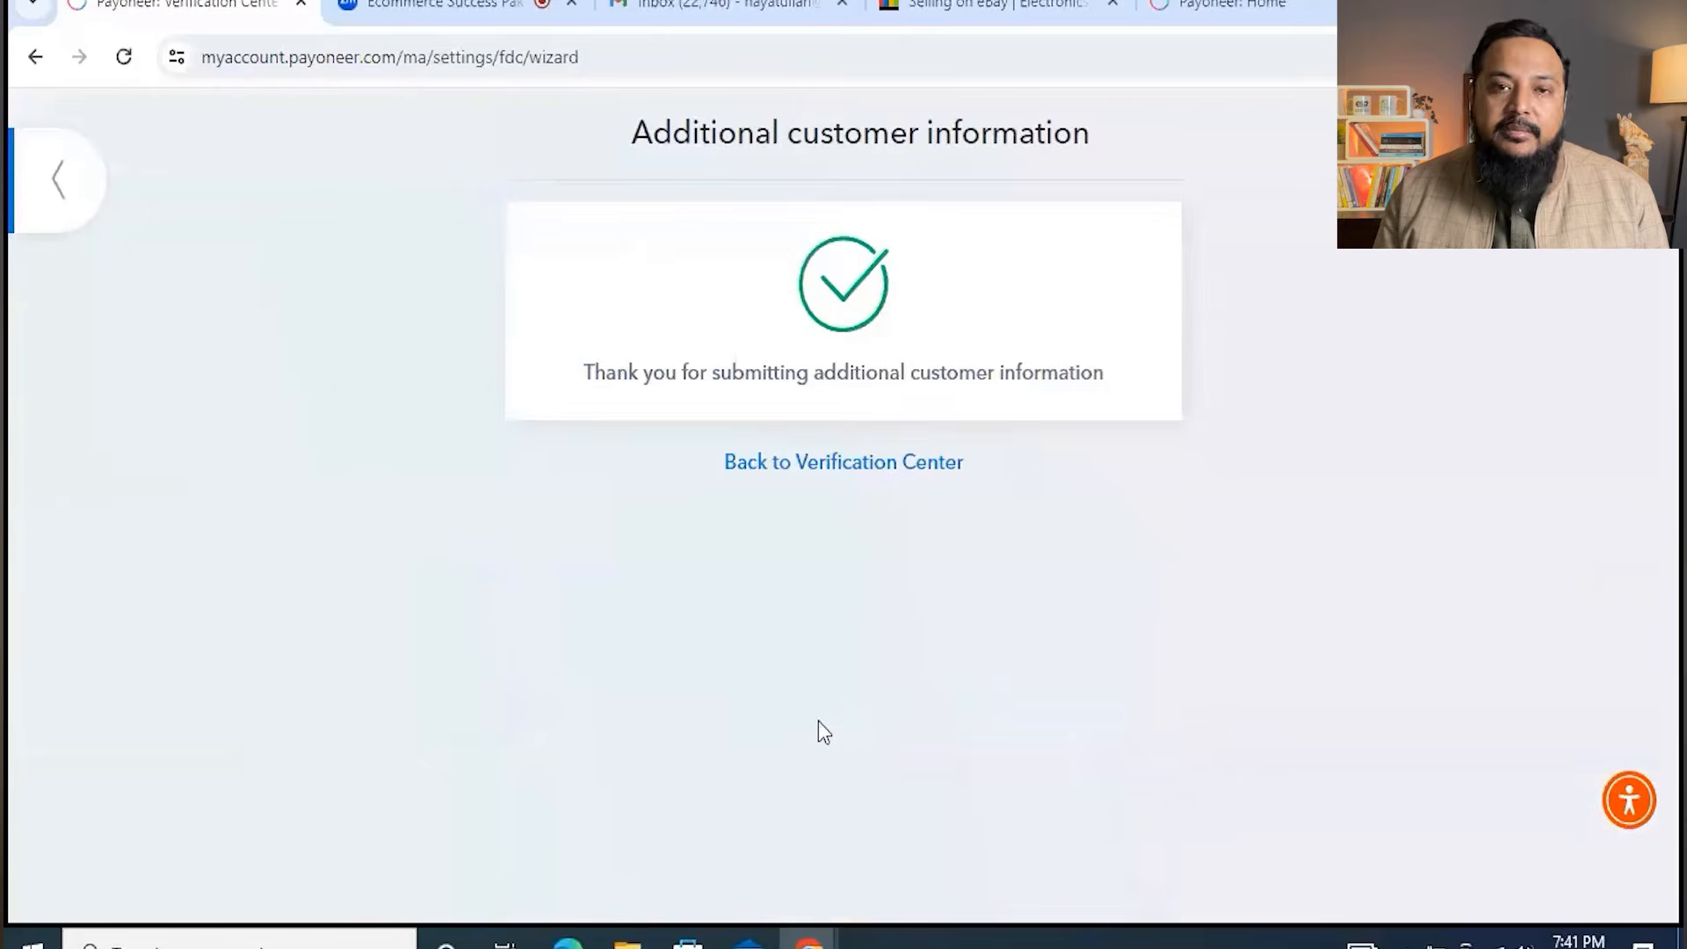
pyautogui.click(847, 465)
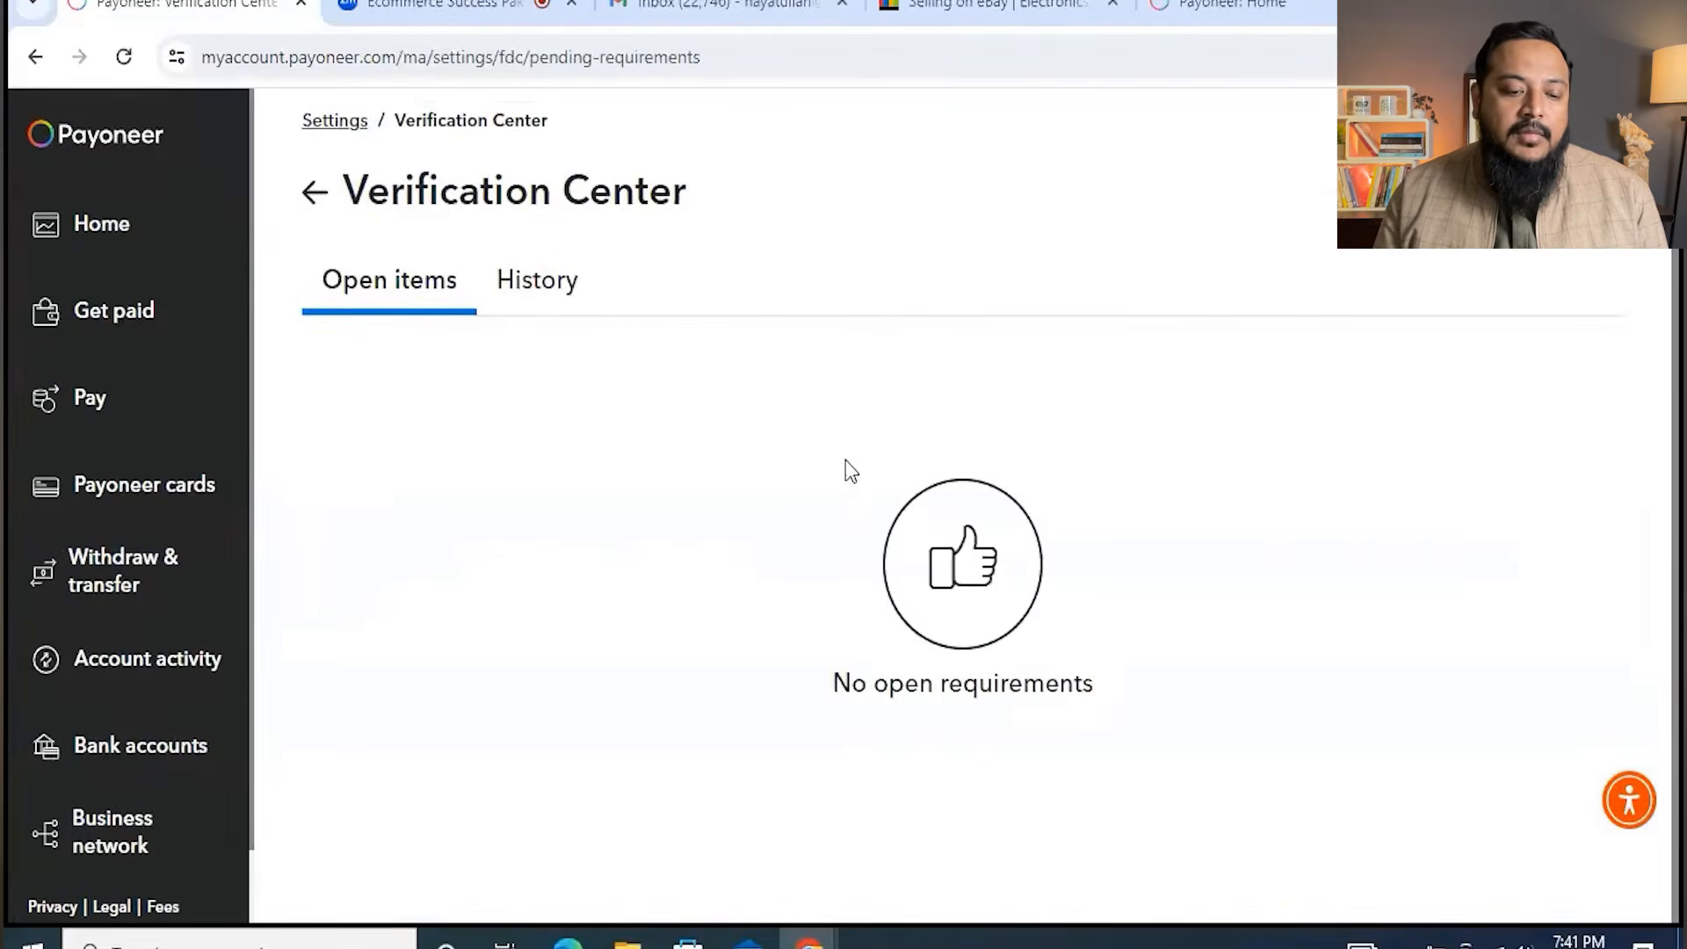
pyautogui.click(309, 191)
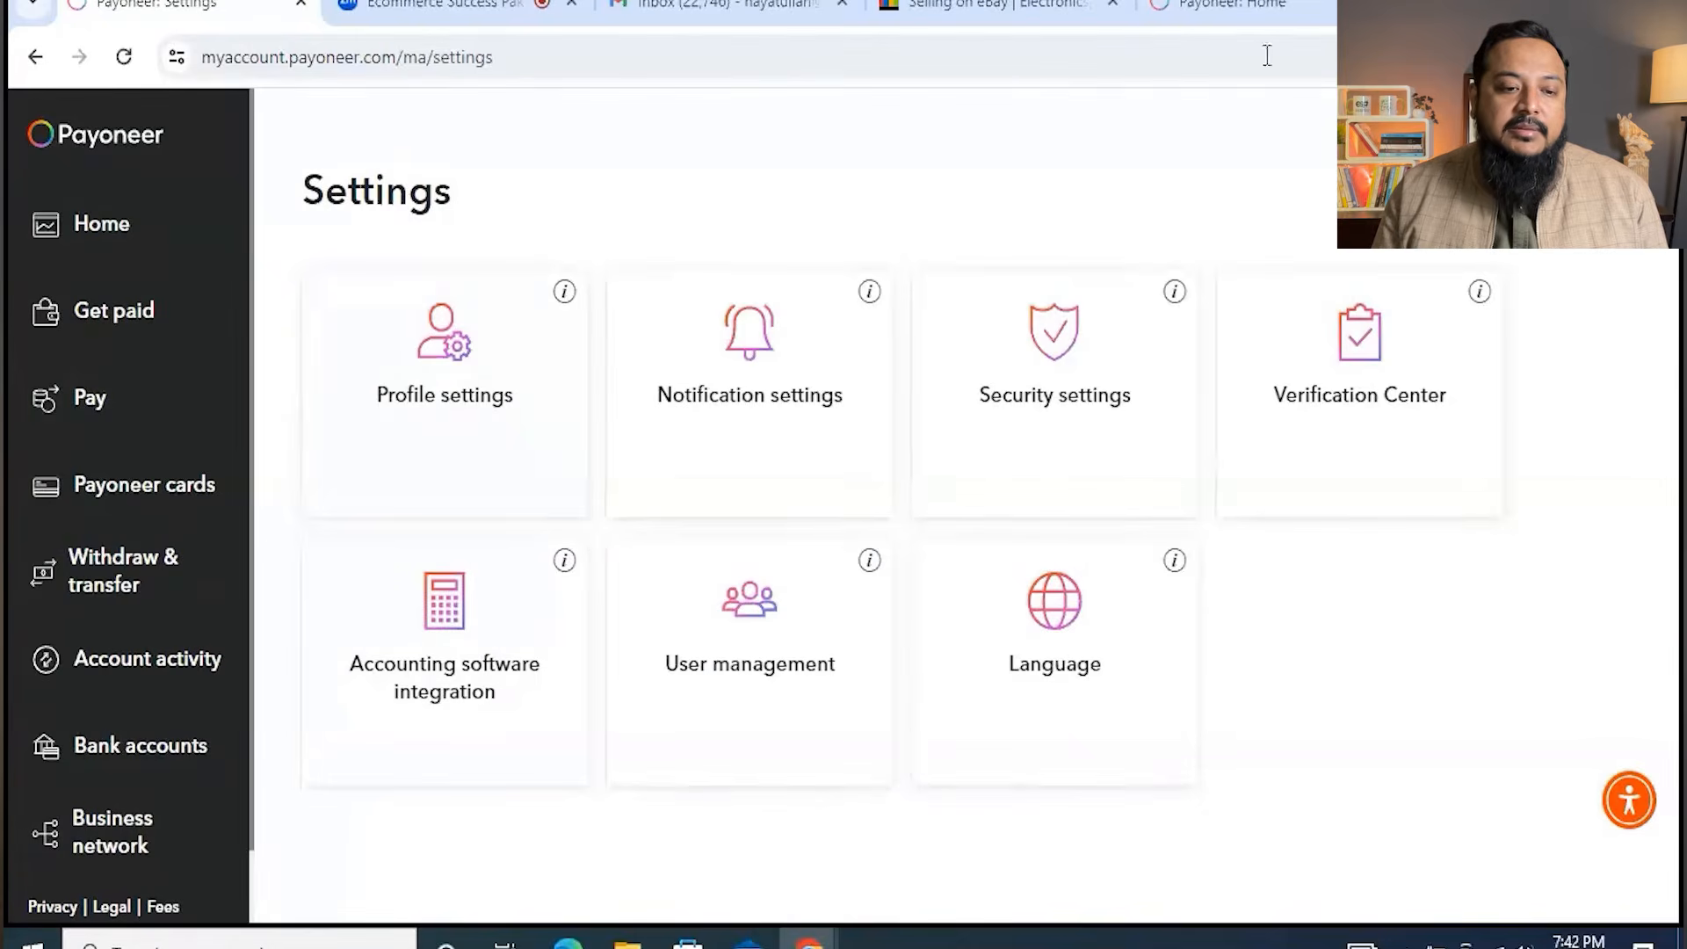
# - Check the chair draft on the eBay selling page and open the eBay home page in a new browser tab
pyautogui.click(992, 7)
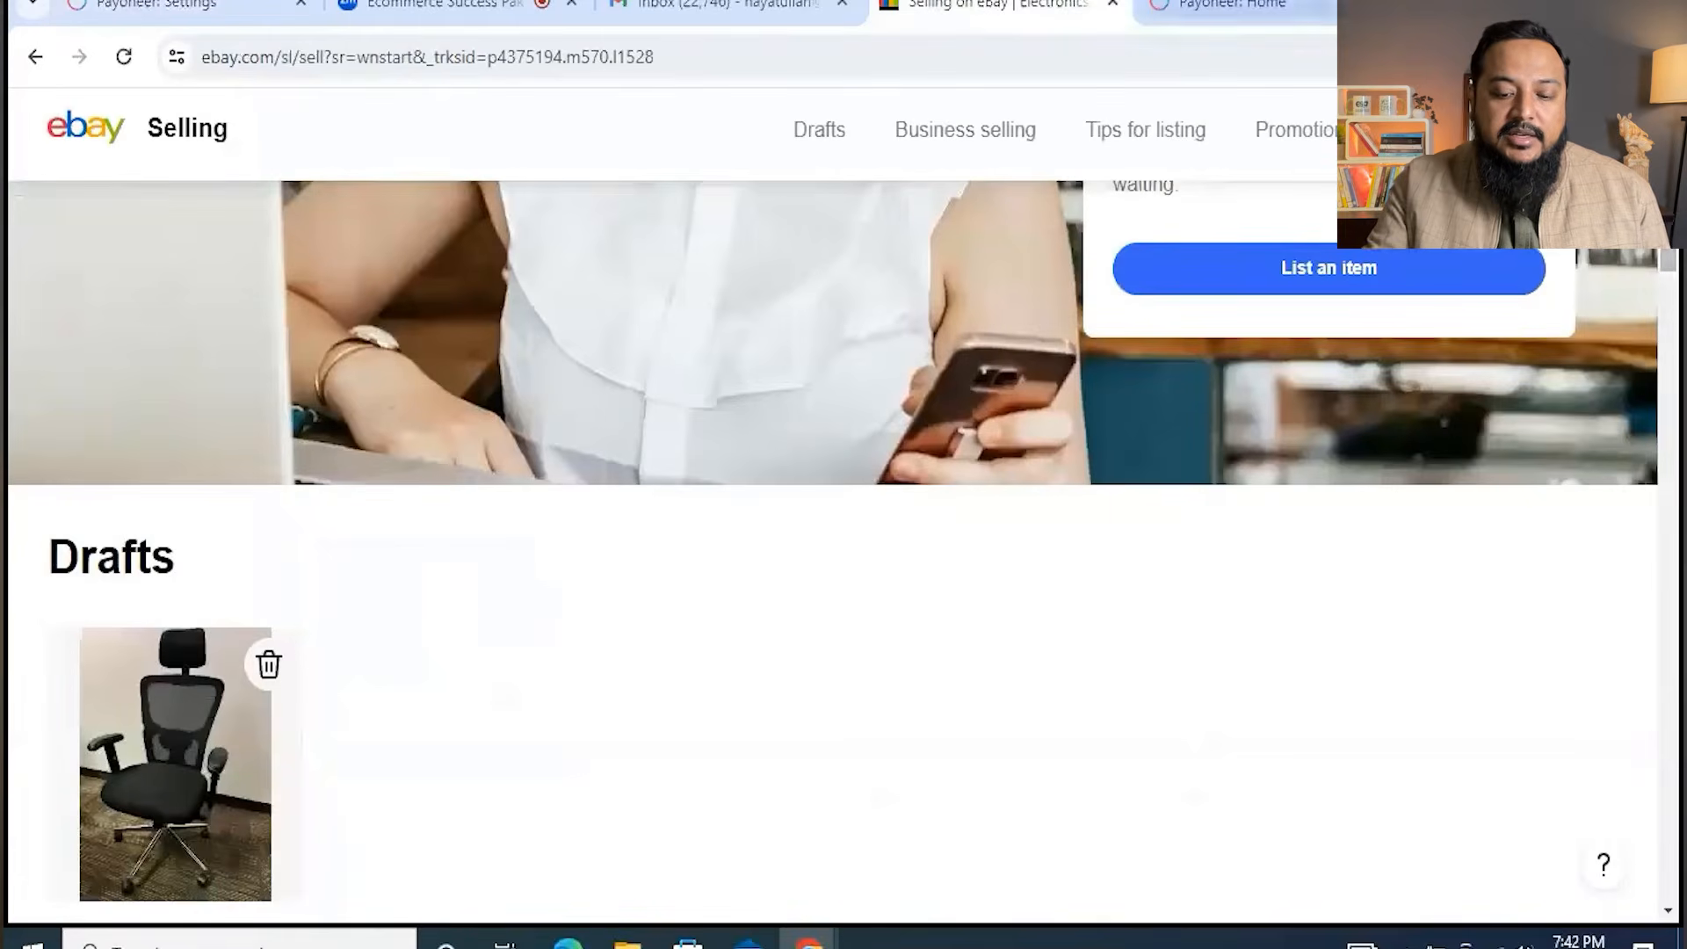
pyautogui.hotkey('ctrl', 't')
pyautogui.write('eb')
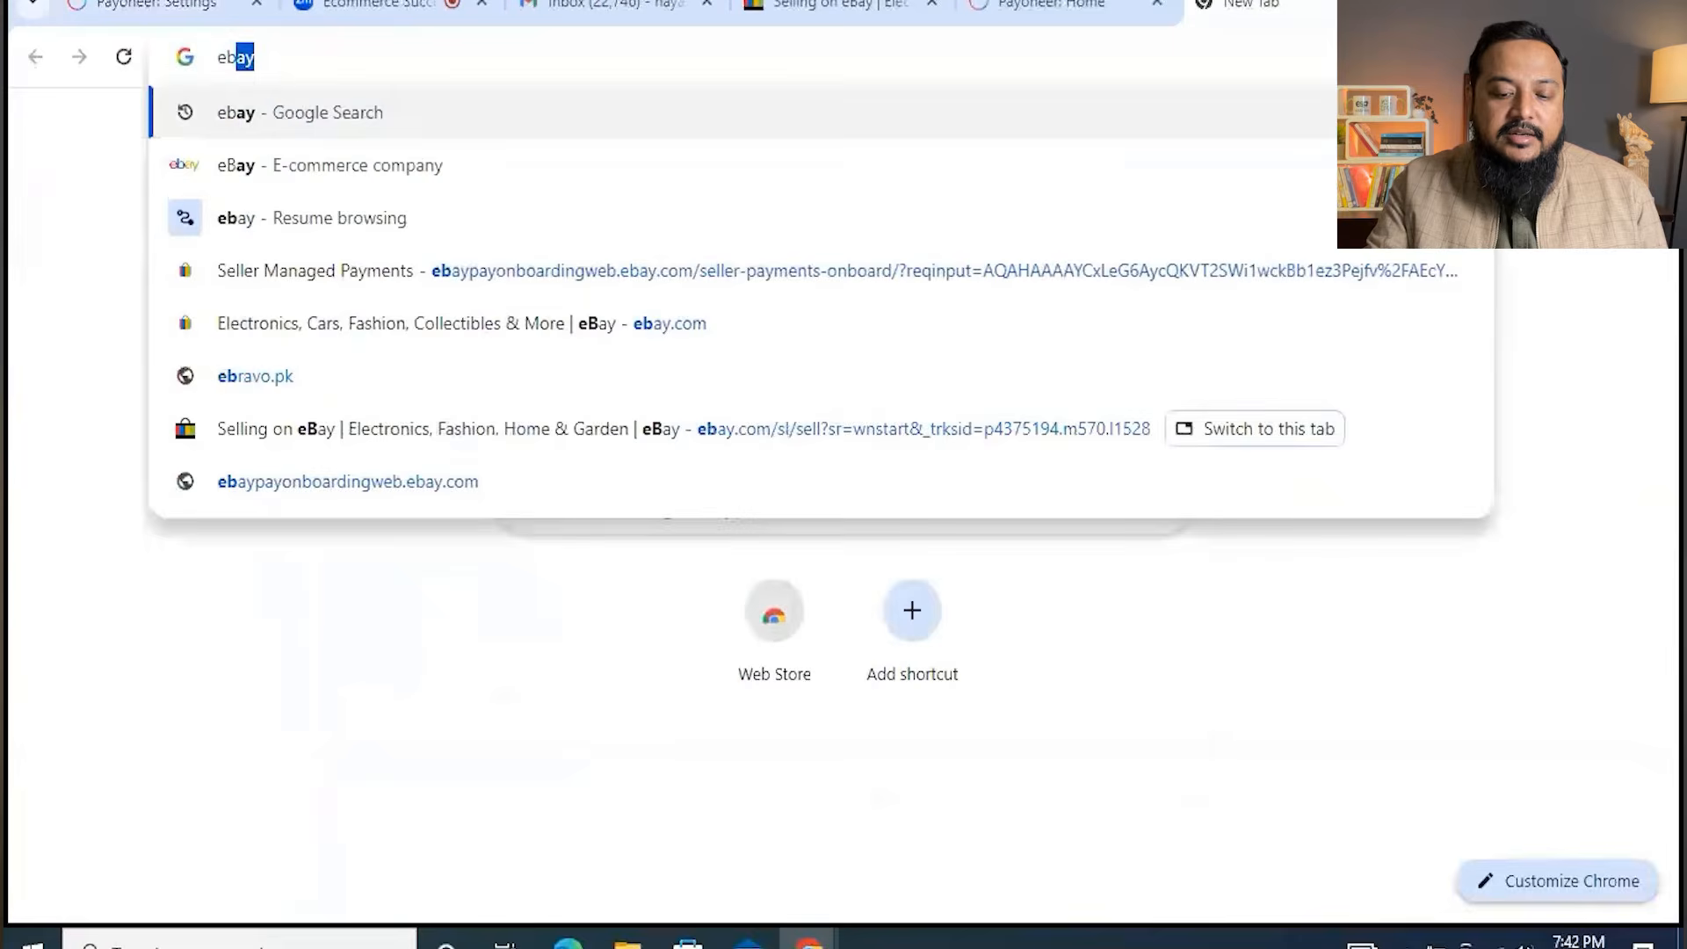
pyautogui.press('Return')
pyautogui.moveTo(1449, 255)
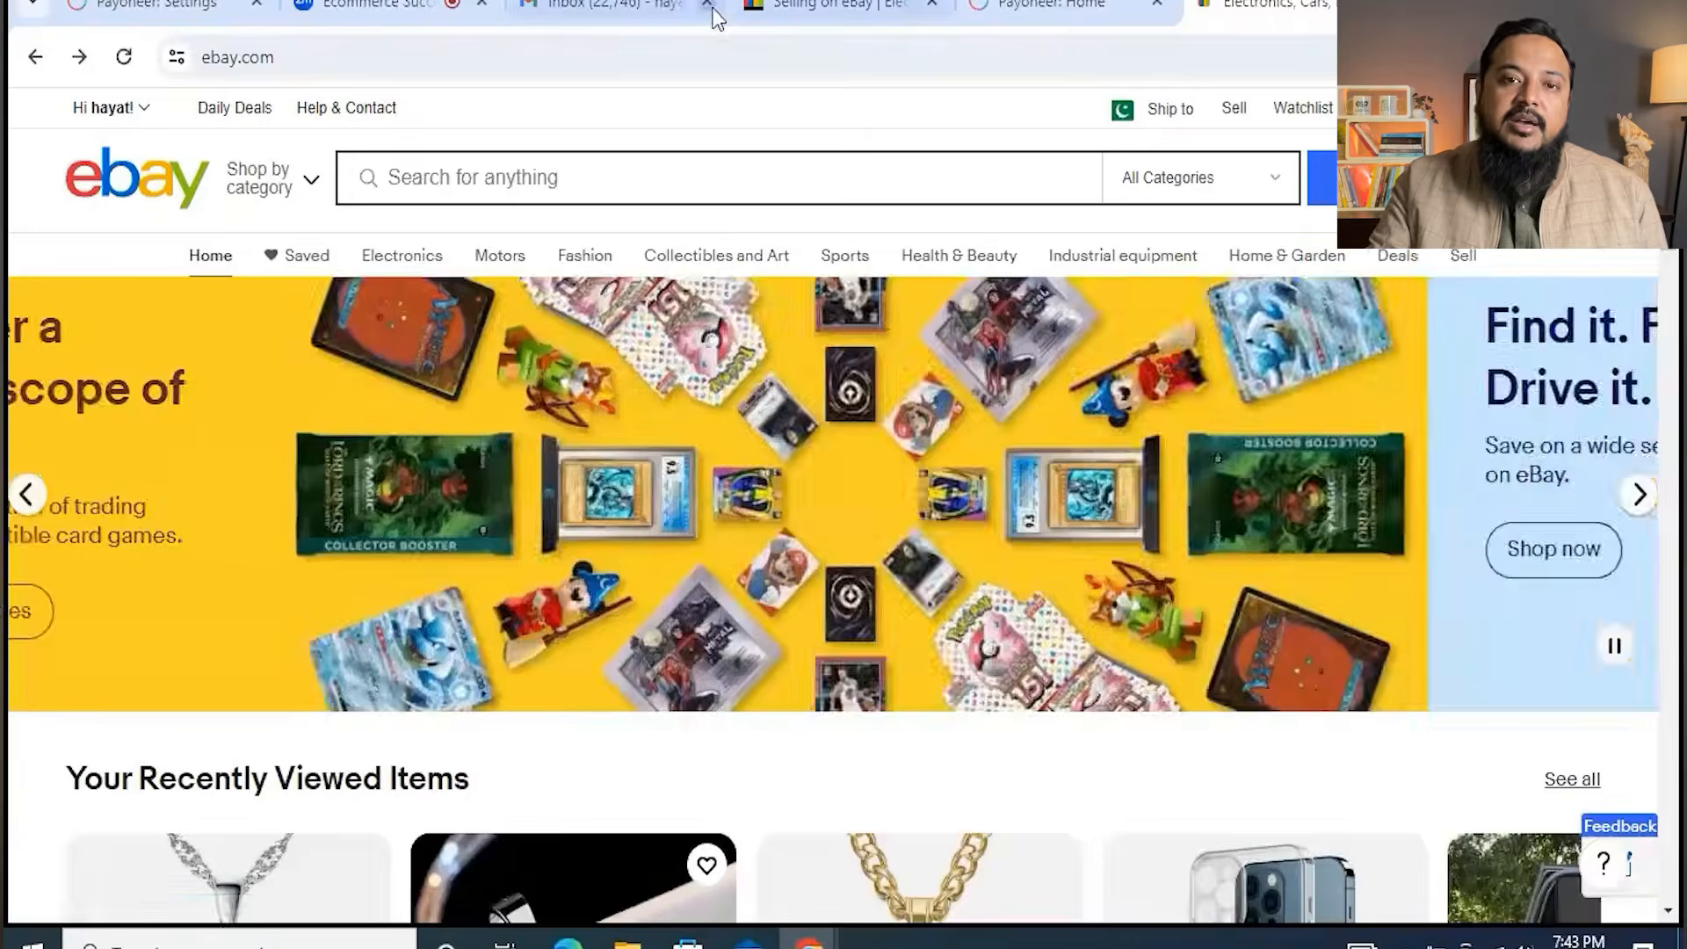
# - Switch to Gmail and read eBay's seller welcome e-mail and Payoneer's message about the eBay connection request
pyautogui.click(665, 9)
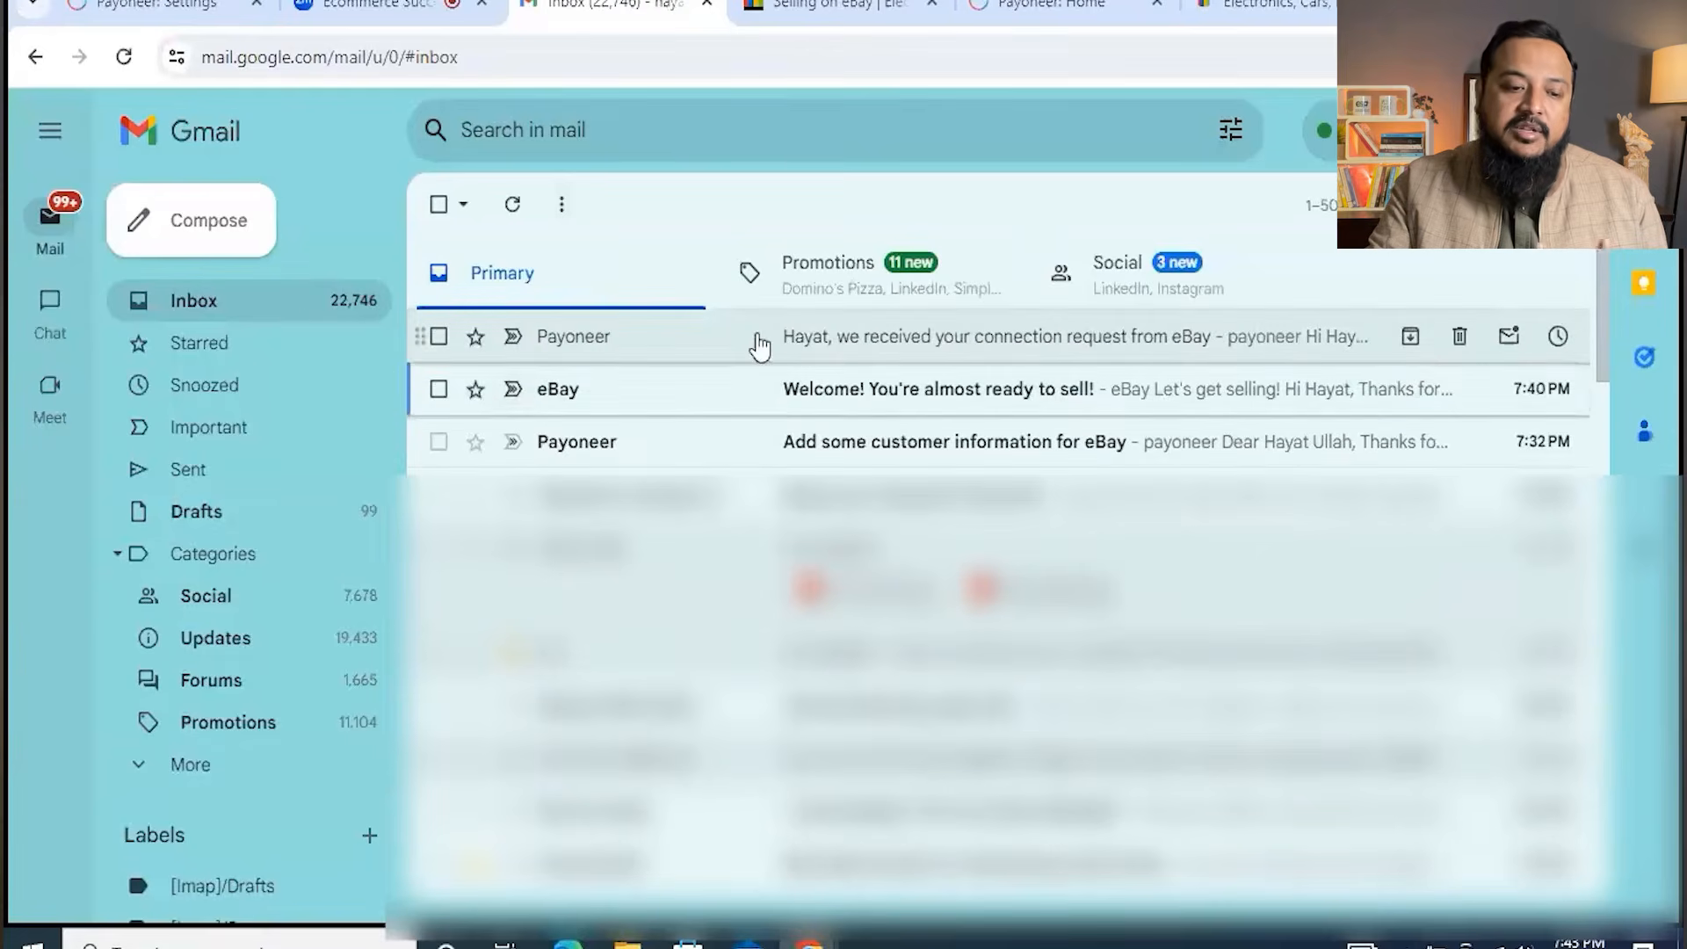
pyautogui.click(874, 391)
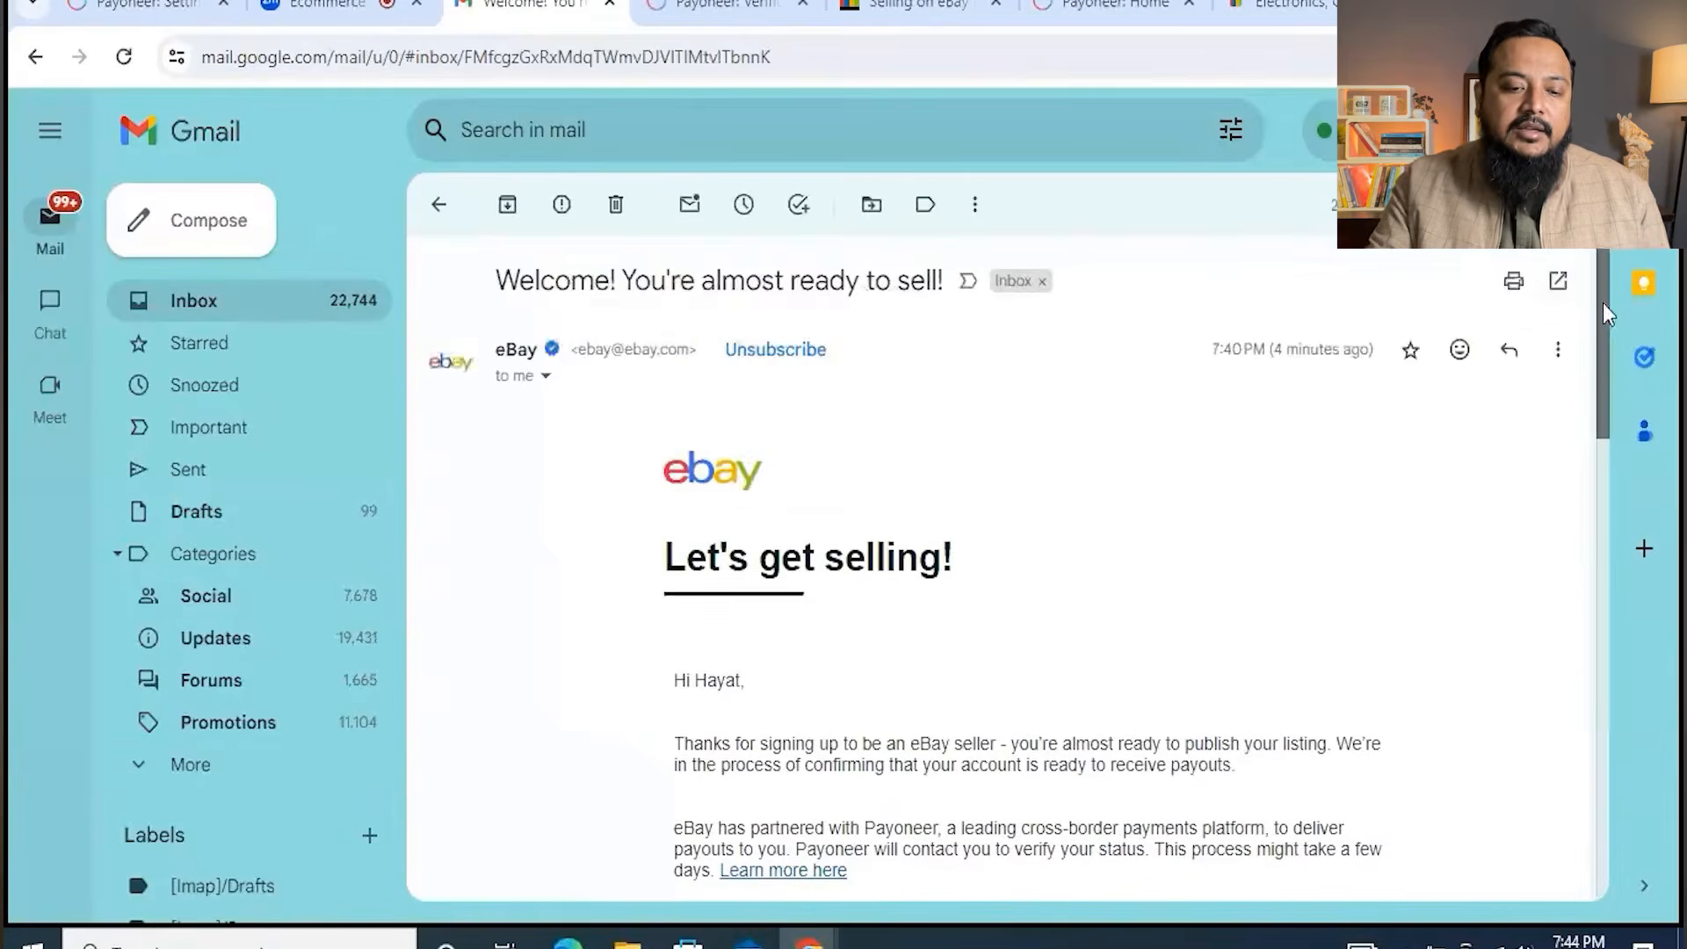
pyautogui.moveTo(1602, 302); pyautogui.dragTo(1611, 360)
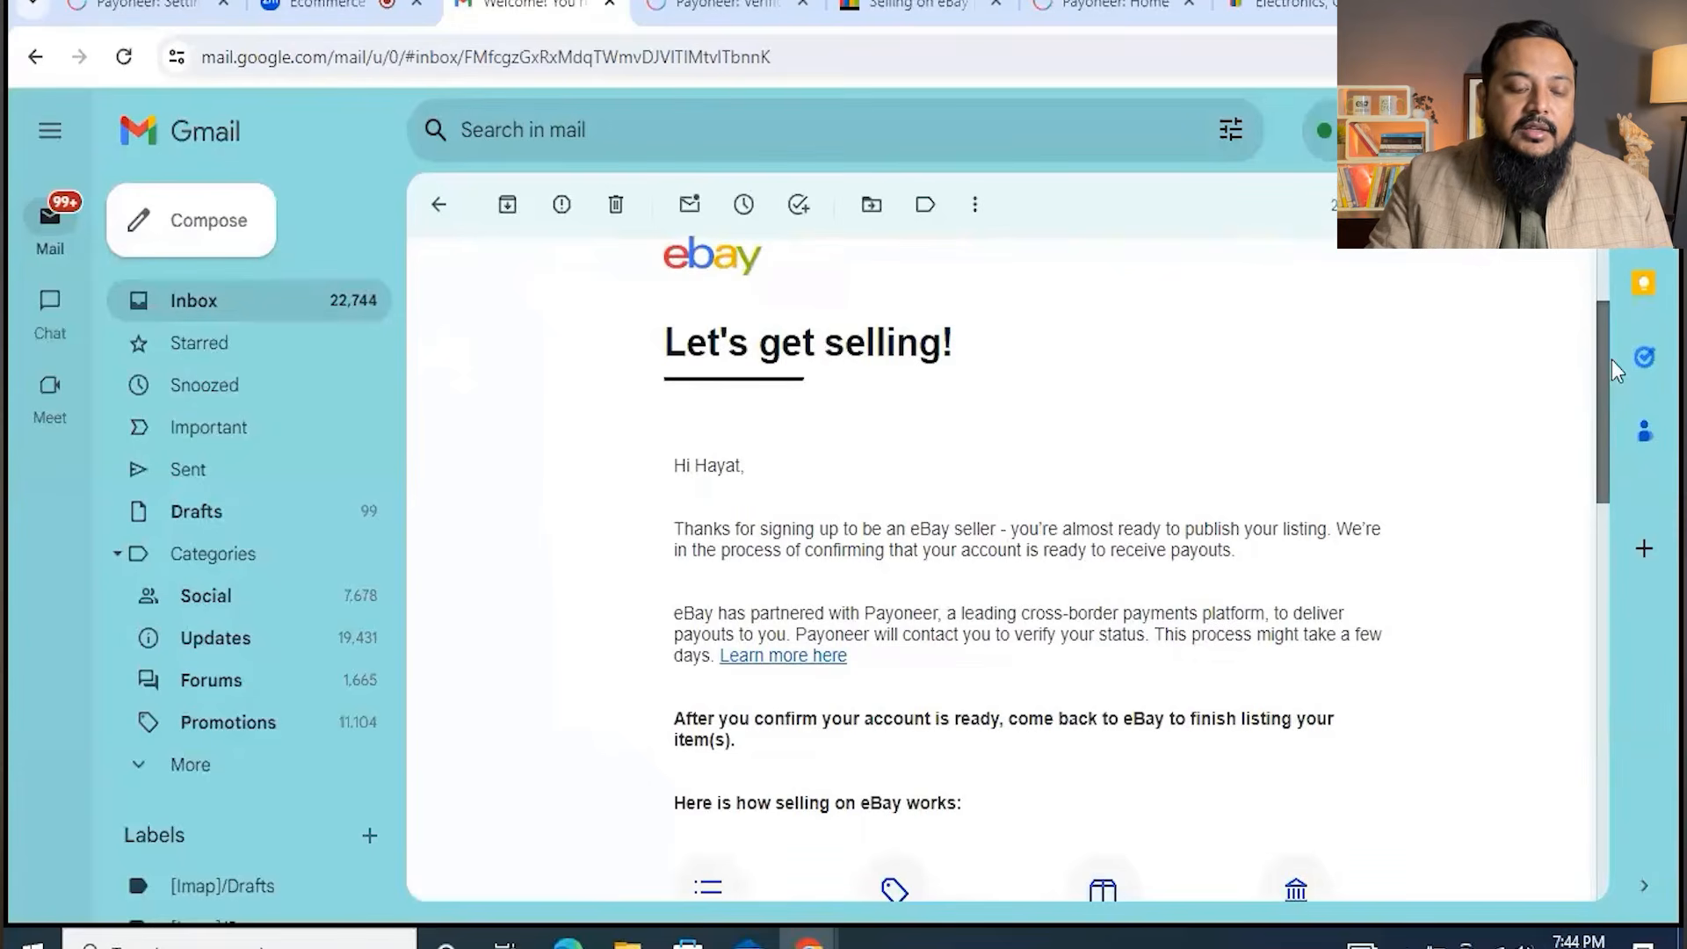
pyautogui.scroll(-2, 1611, 378)
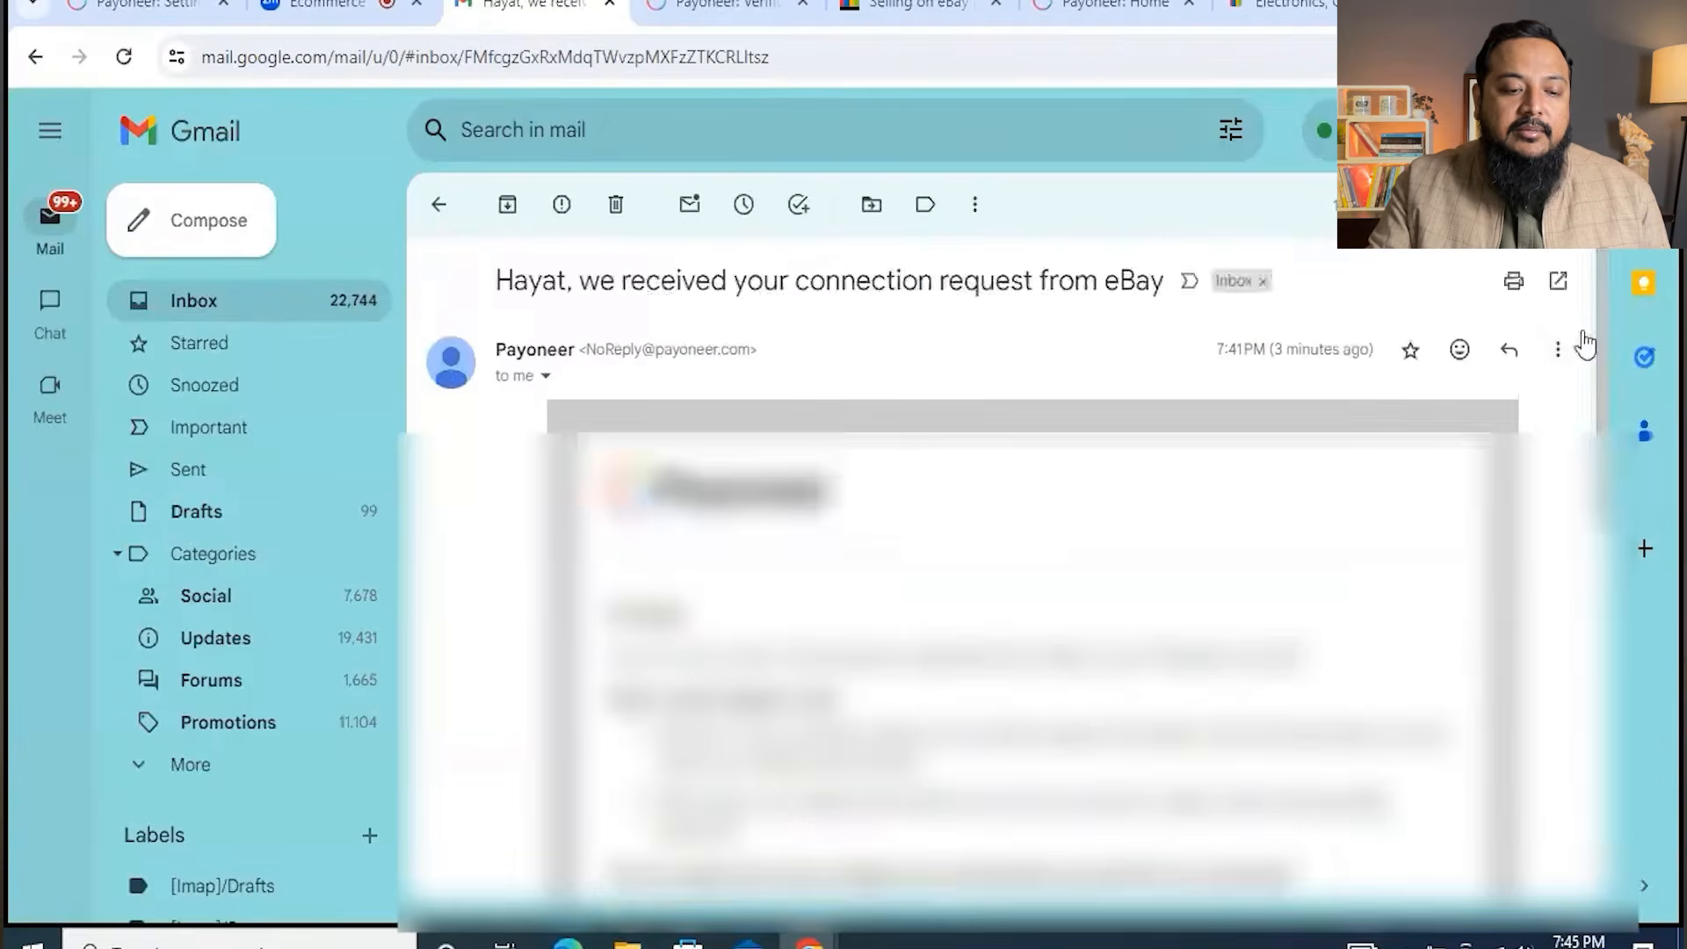
pyautogui.scroll(-2, 1599, 368)
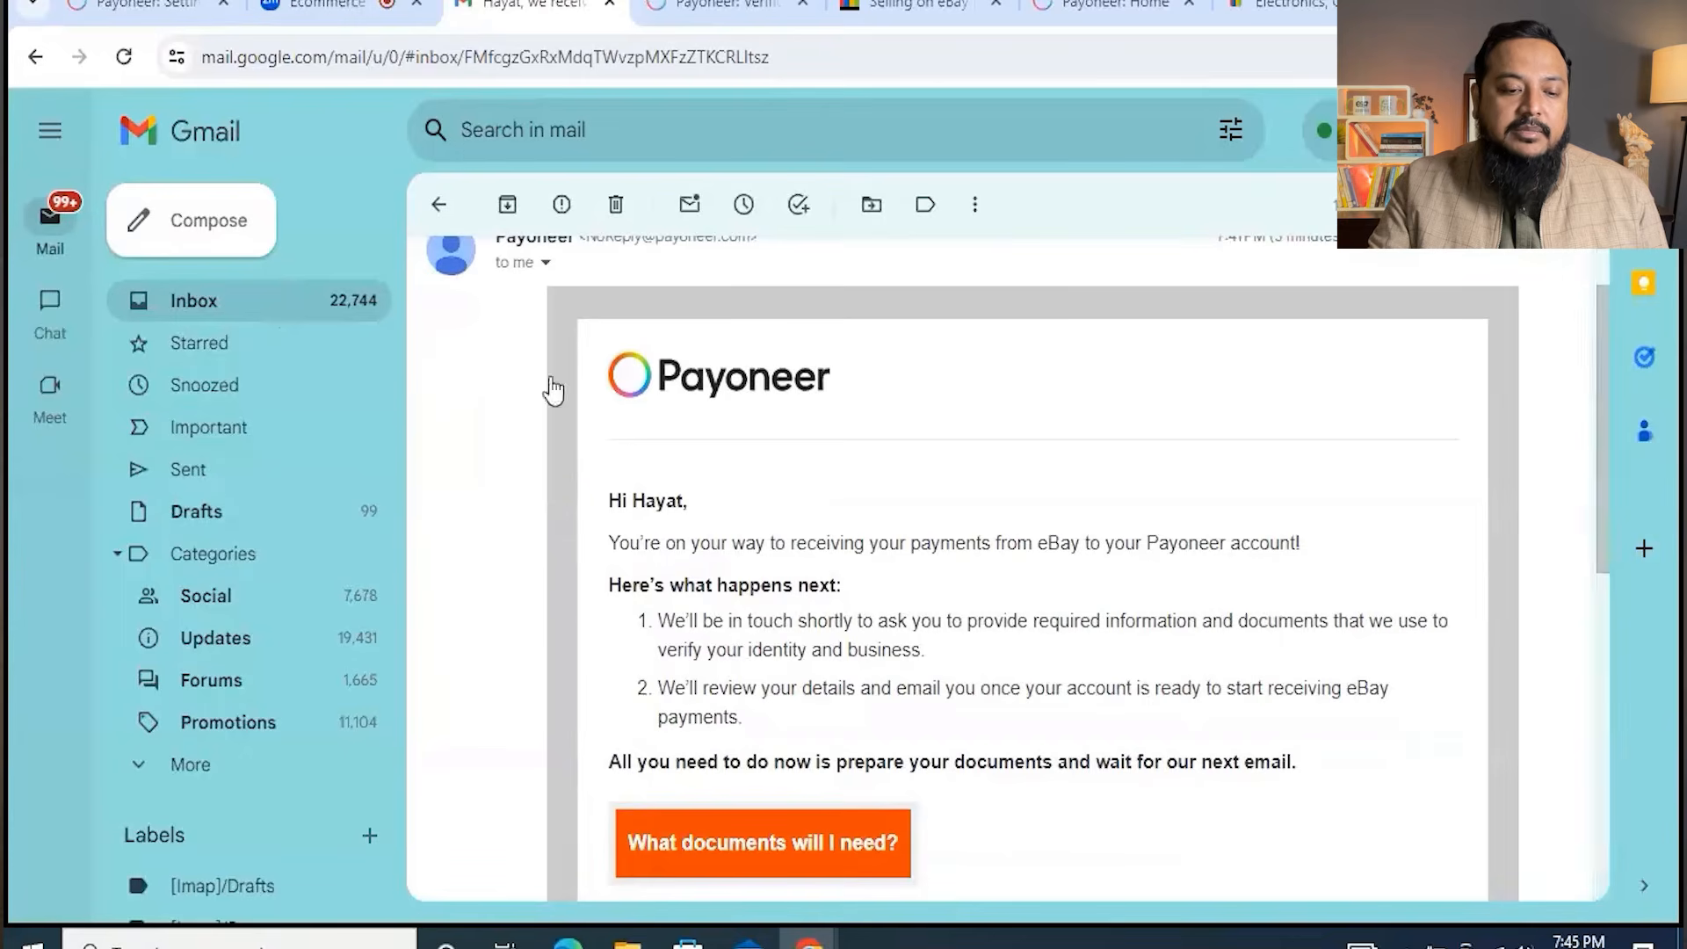
pyautogui.click(281, 307)
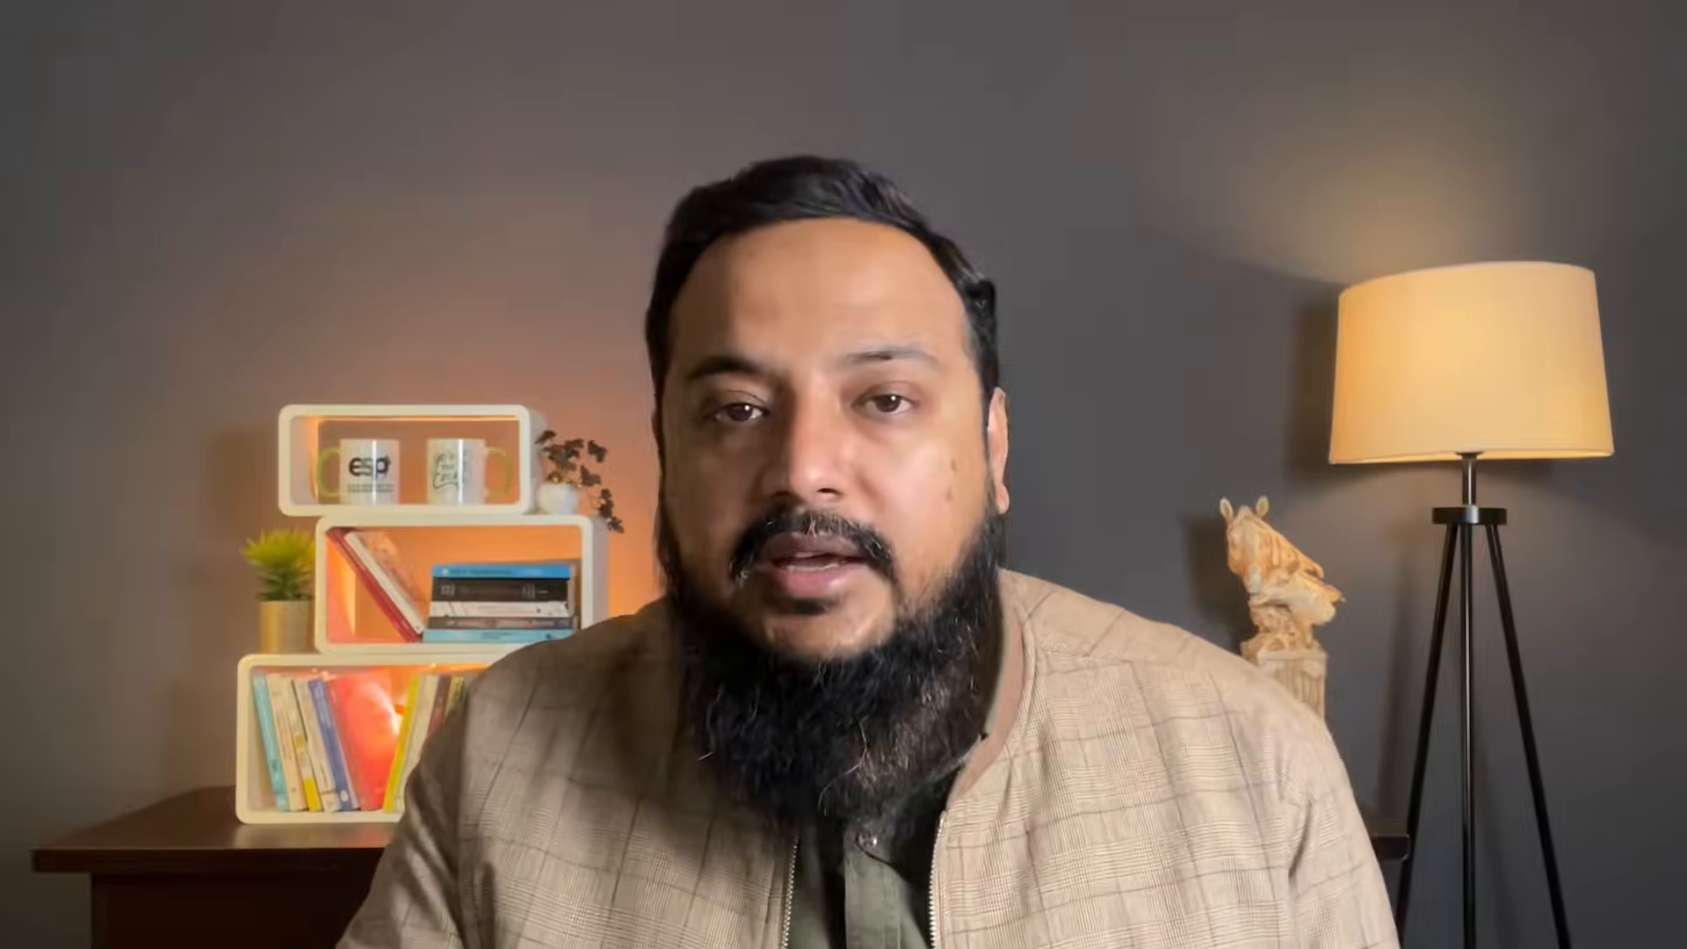